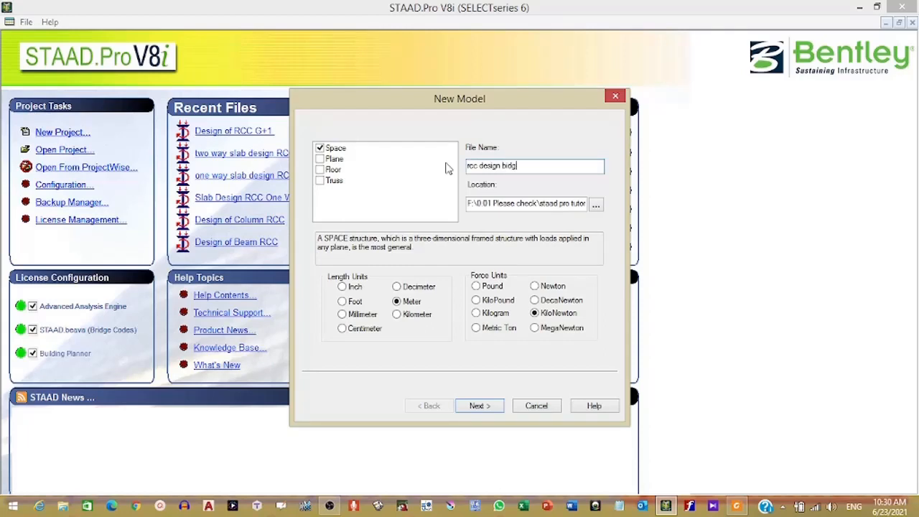
# - Finish creating the Space model "rcc design bidg" with Add Beam as the starting mode, and close the snap node/beam grid
pyautogui.click(477, 406)
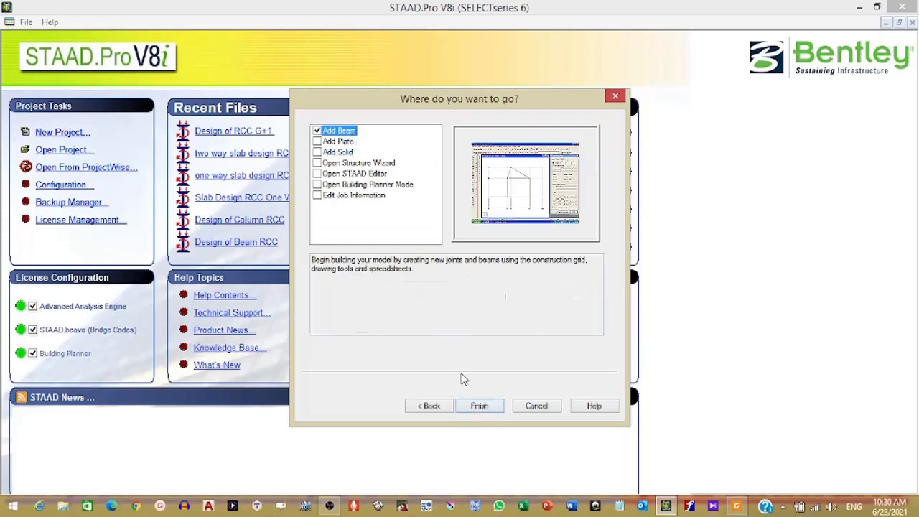
pyautogui.click(479, 406)
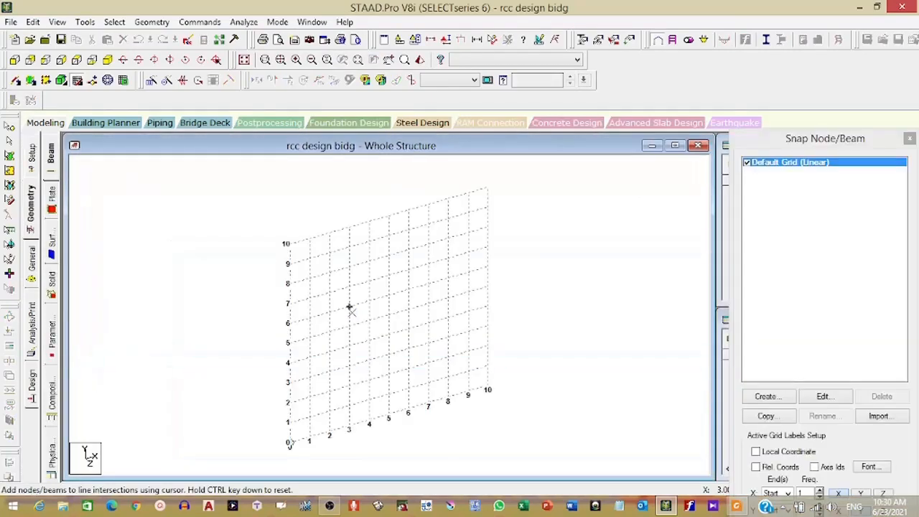
pyautogui.click(77, 80)
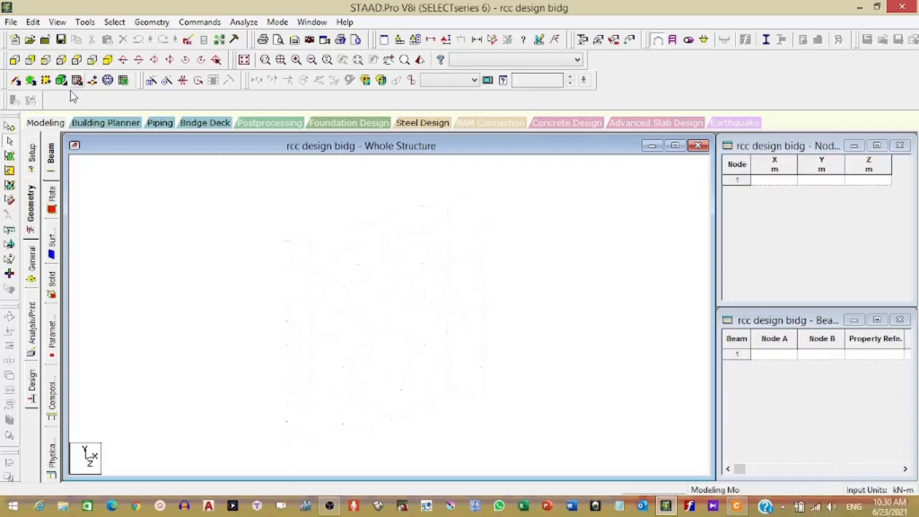
# - Add node 1 at the origin (0, 0, 0) in the node table
pyautogui.click(769, 183)
pyautogui.write('0')
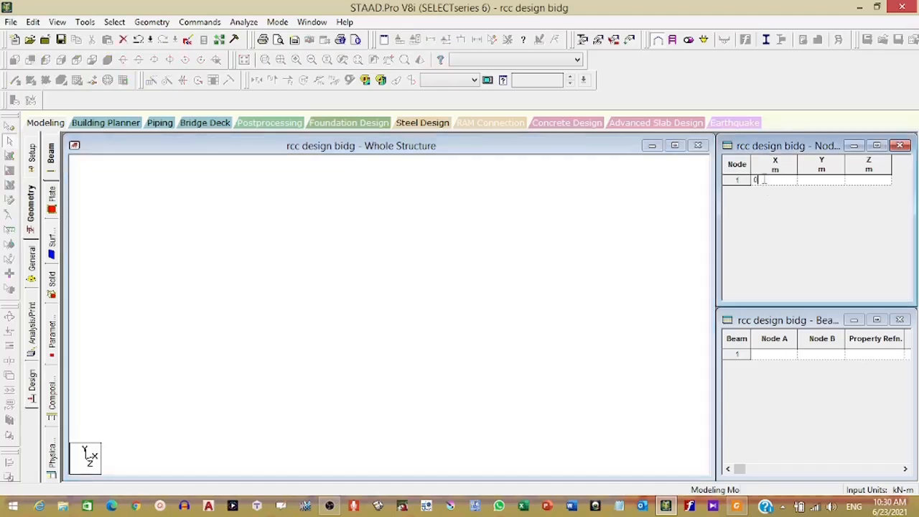
pyautogui.press('Return')
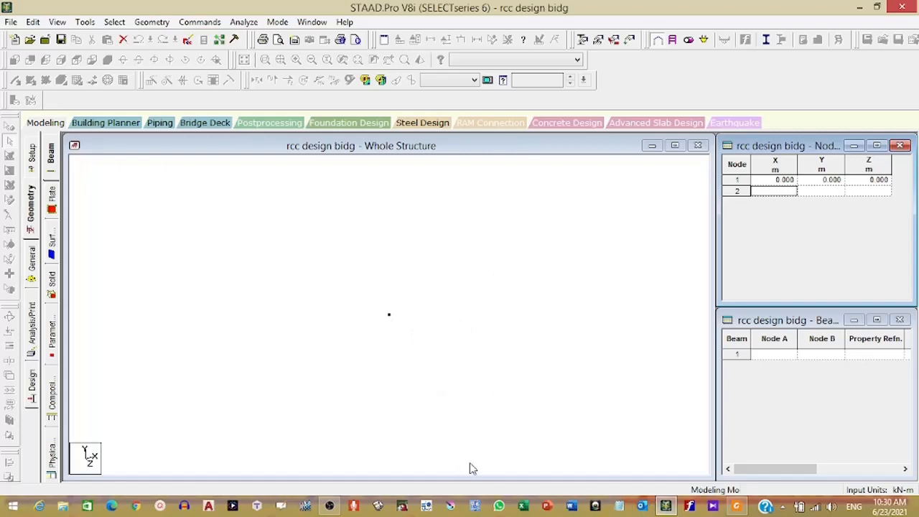
# - Consult the coordinate plan in Foxit PDF Reader and add node 2 at (0, 0, 4) in the STAAD.Pro node table
pyautogui.click(735, 506)
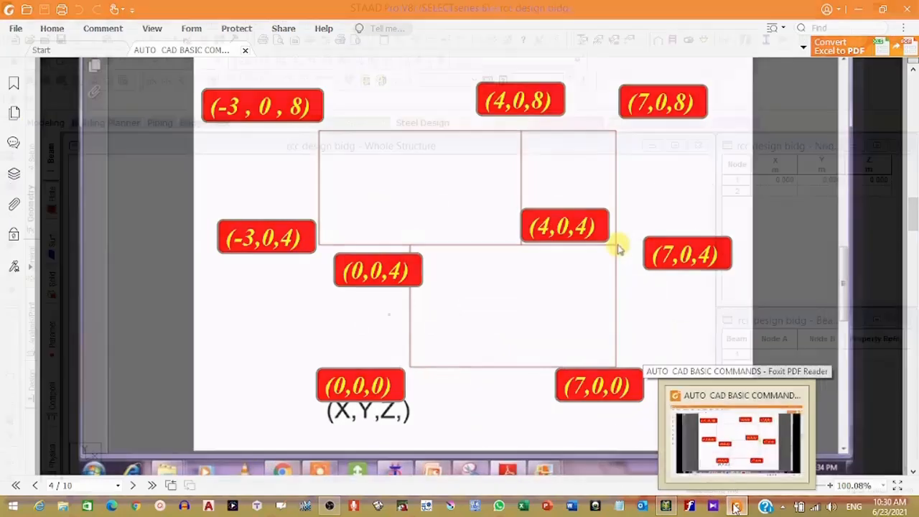
pyautogui.click(735, 508)
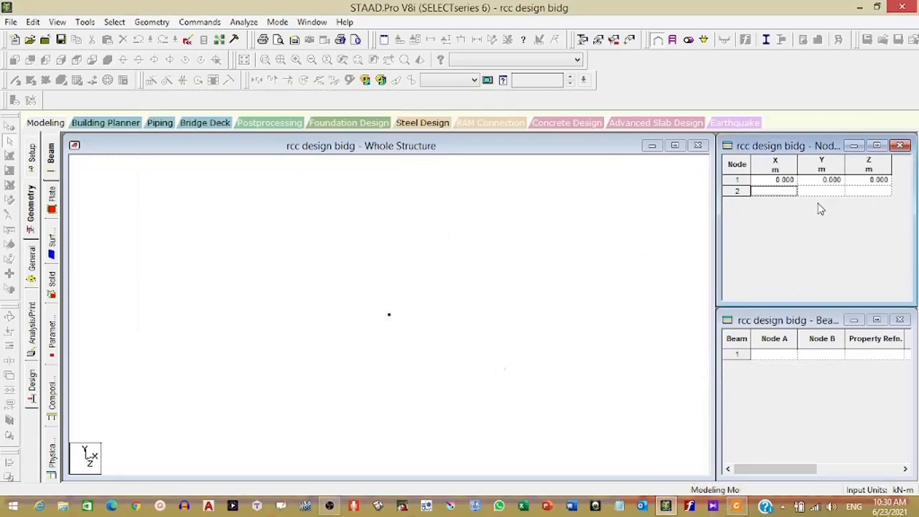
pyautogui.write('0')
pyautogui.press('Return')
pyautogui.press('Return')
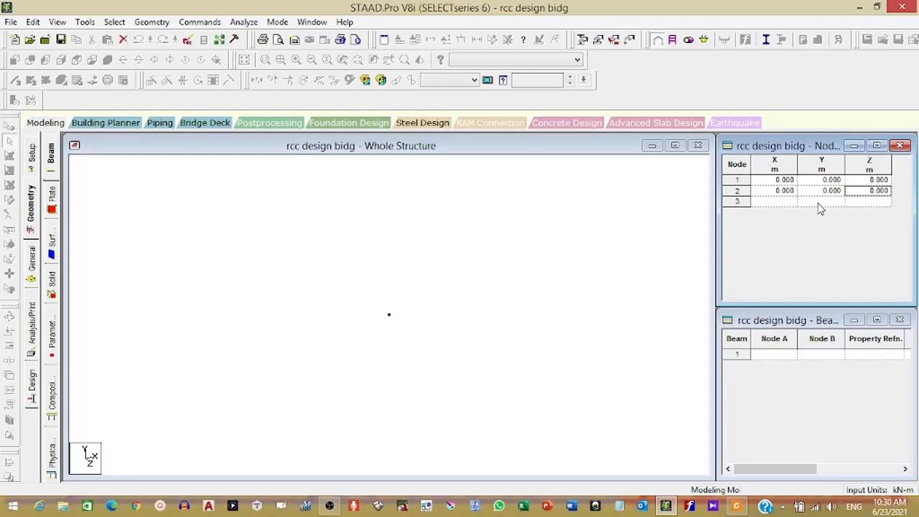
pyautogui.write('4')
pyautogui.press('Return')
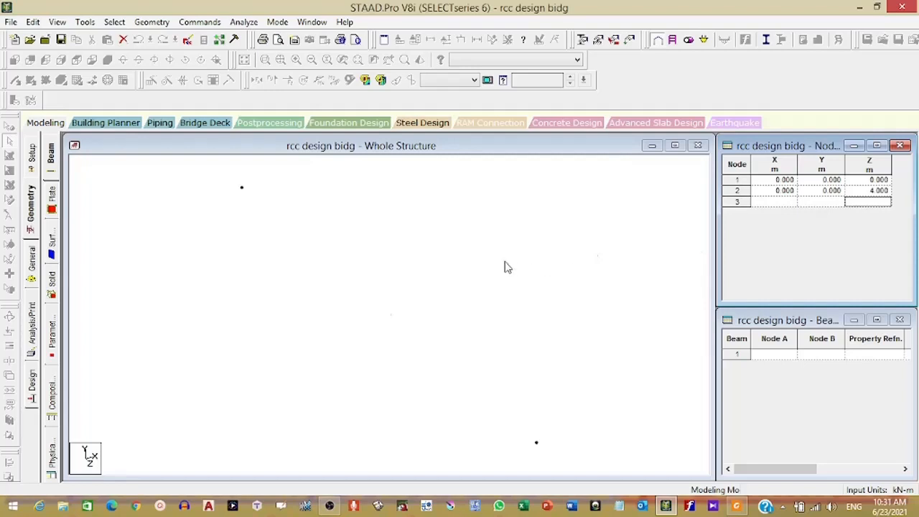
# - Draw a beam from node 1 to node 2 with the Add Beam tool
pyautogui.click(367, 310)
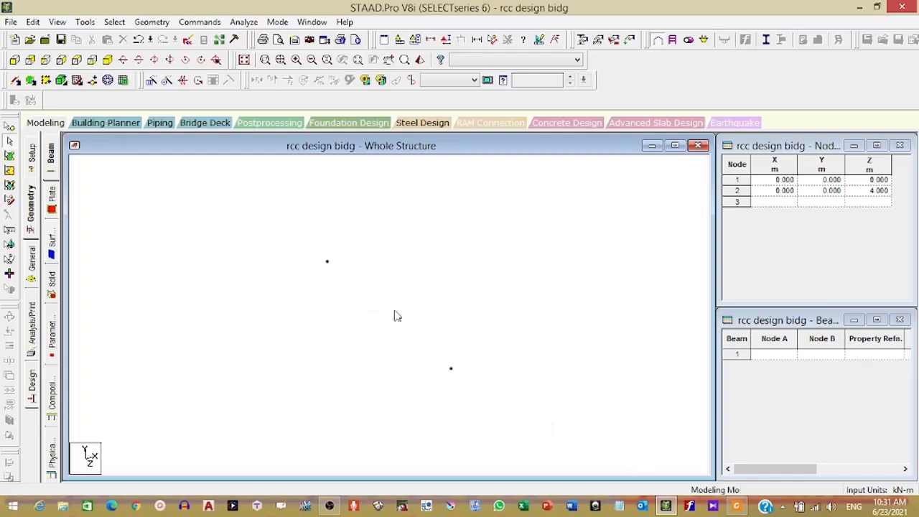
pyautogui.click(15, 80)
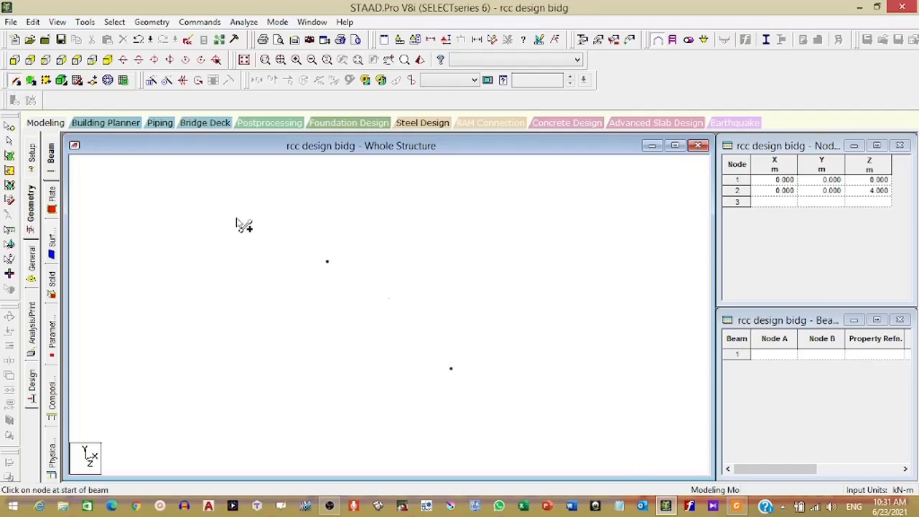
pyautogui.moveTo(327, 263); pyautogui.dragTo(451, 368)
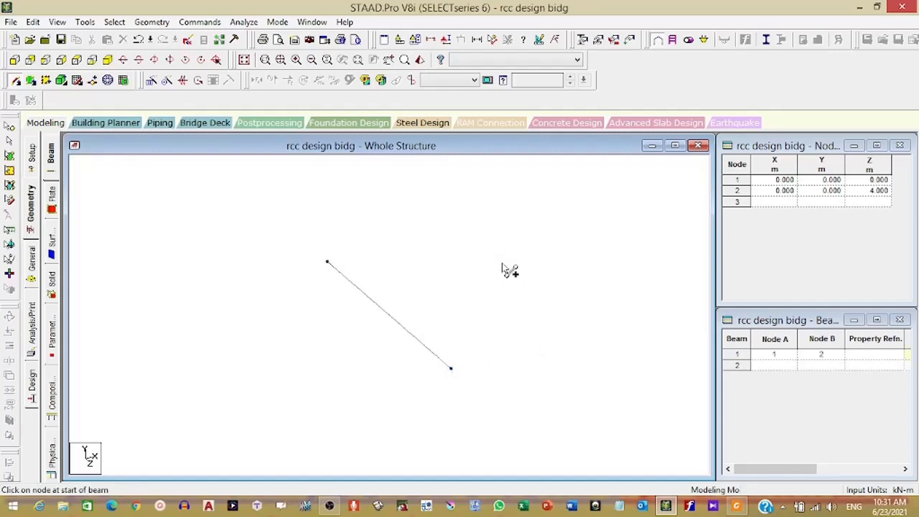
pyautogui.scroll(-1, 509, 270)
pyautogui.scroll(-2, 506, 269)
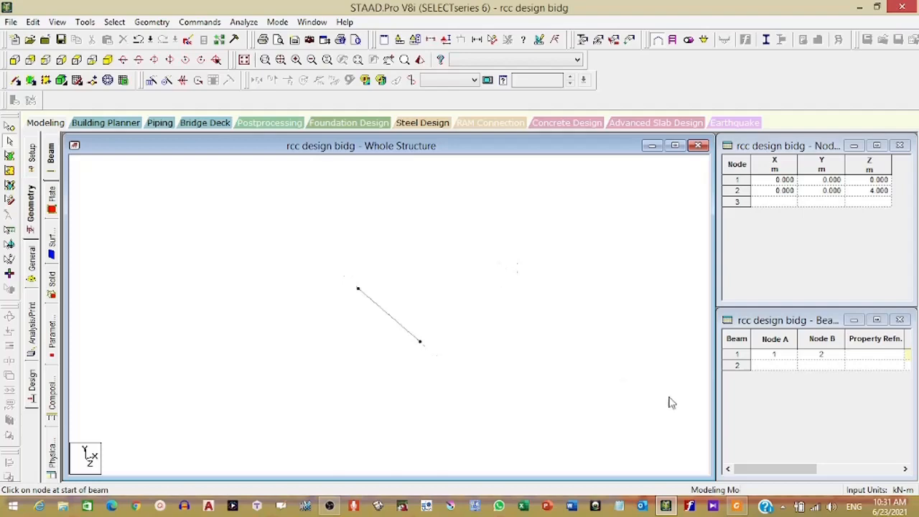
# - Check the plan in Foxit PDF Reader, add node 3 at (7, 0, 0) in STAAD.Pro, and connect it to node 1 with a beam
pyautogui.click(736, 504)
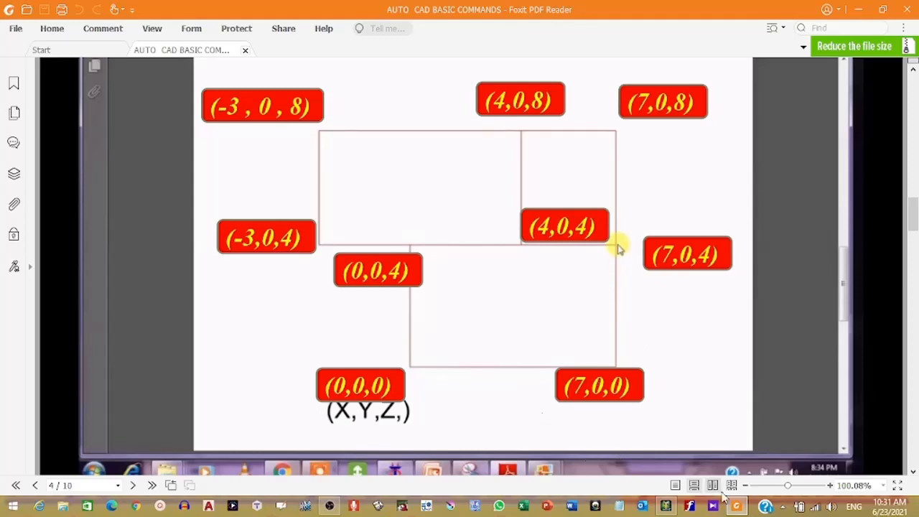
pyautogui.click(737, 507)
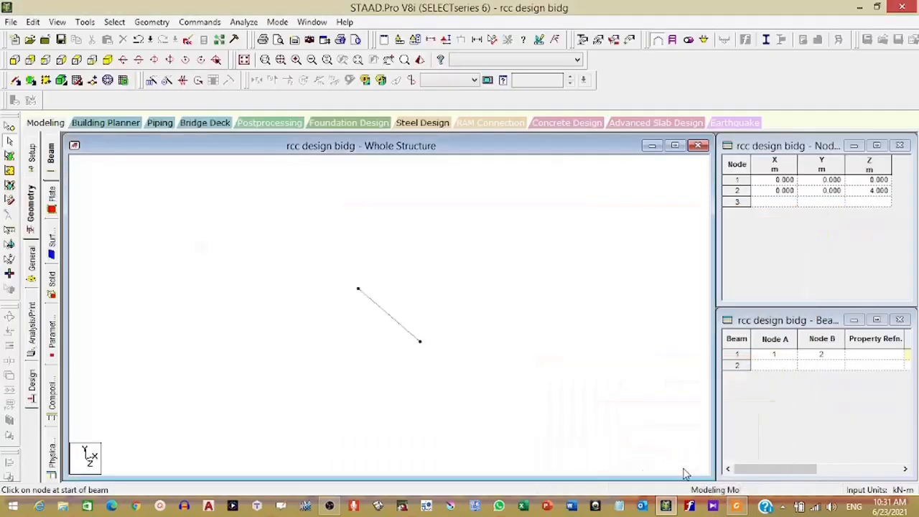
pyautogui.click(792, 203)
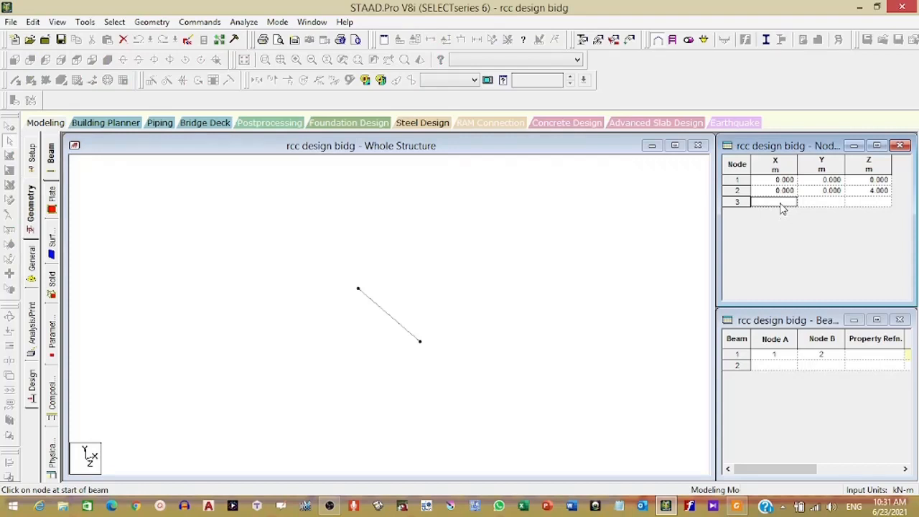
pyautogui.write('0')
pyautogui.press('Return')
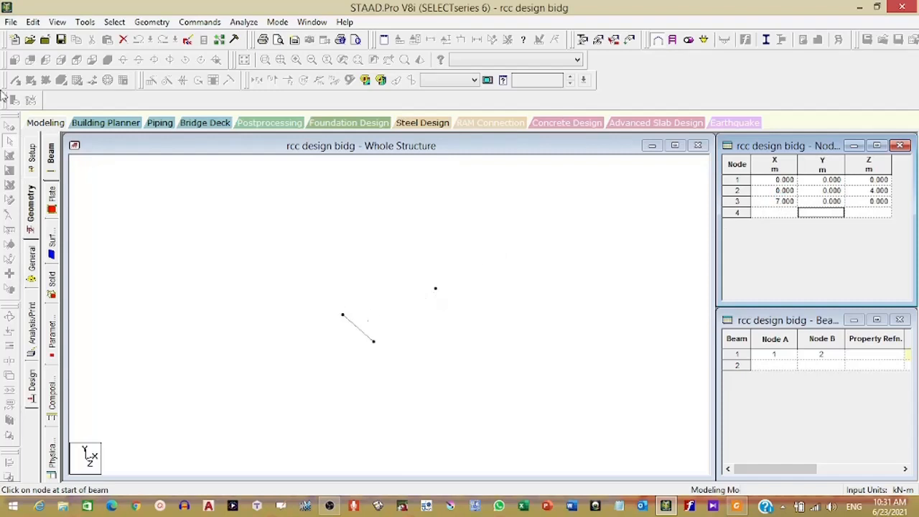
pyautogui.click(177, 222)
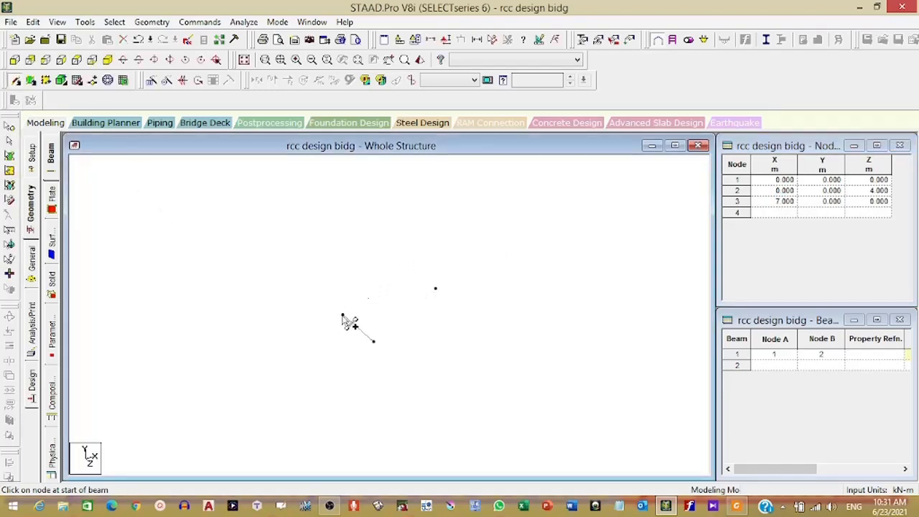
pyautogui.moveTo(343, 315); pyautogui.dragTo(436, 290)
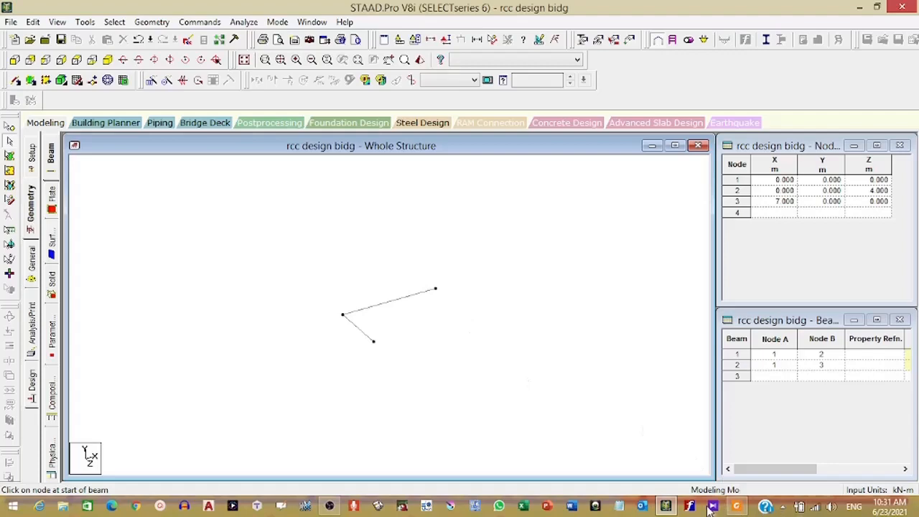
# - Check the plan in Foxit PDF Reader and add node 4 at (-3, 0, 4) in the STAAD.Pro node table
pyautogui.click(736, 506)
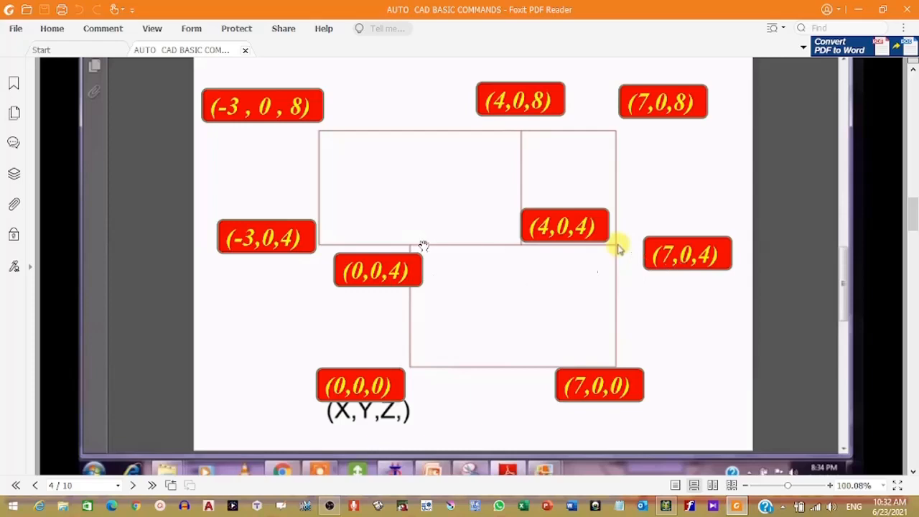
pyautogui.click(738, 507)
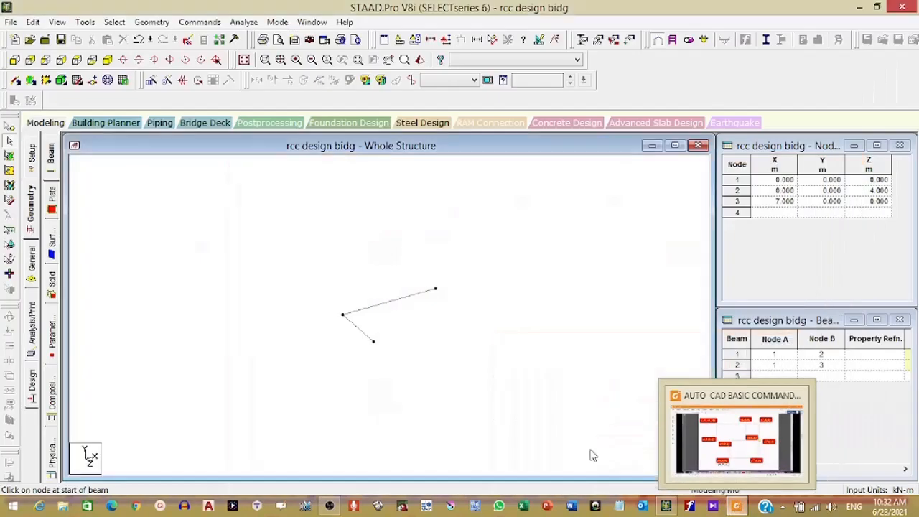
pyautogui.click(774, 214)
pyautogui.write('-3')
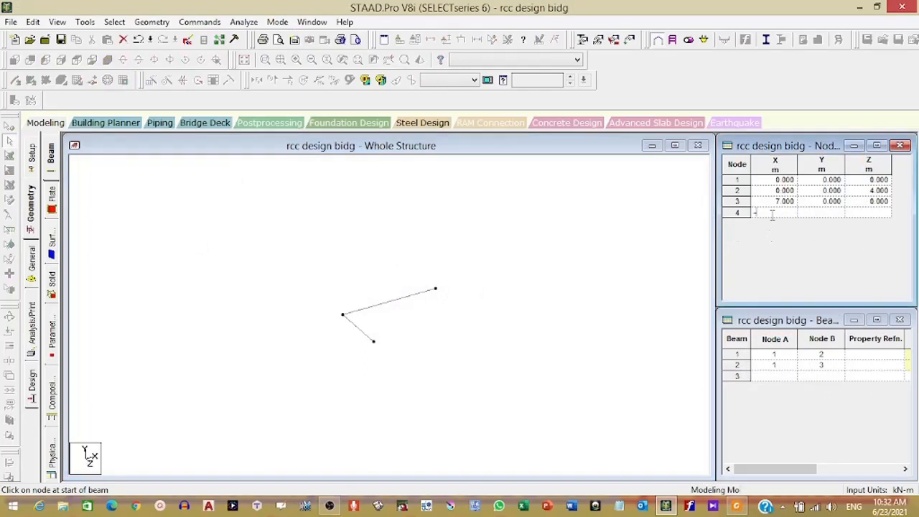
pyautogui.press('Tab')
pyautogui.press('Tab')
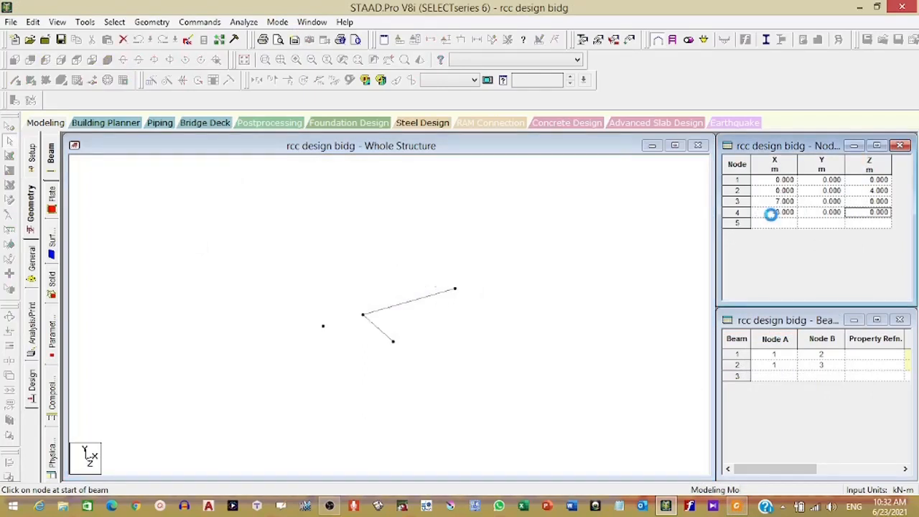
pyautogui.write('4')
pyautogui.press('Return')
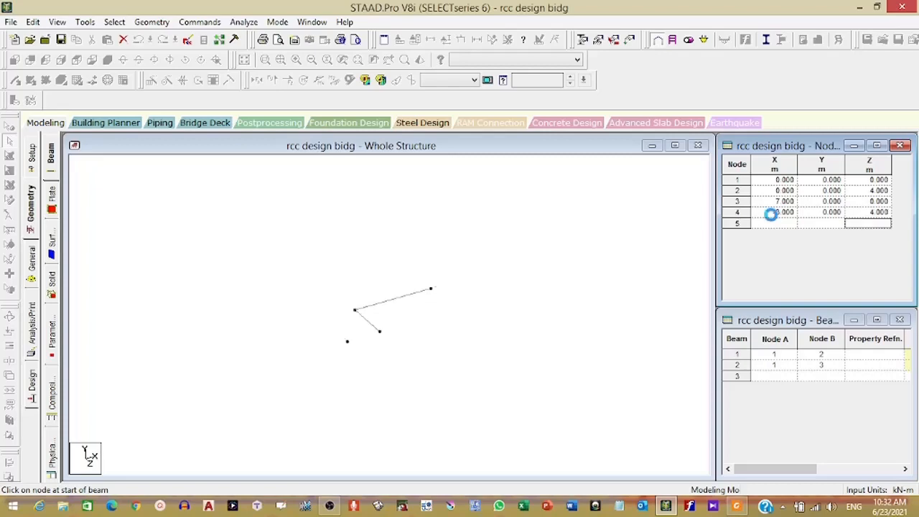
# - Recheck the plan in Foxit PDF Reader and add node 5 at (0, 0, 4) in the STAAD.Pro node table
pyautogui.click(736, 506)
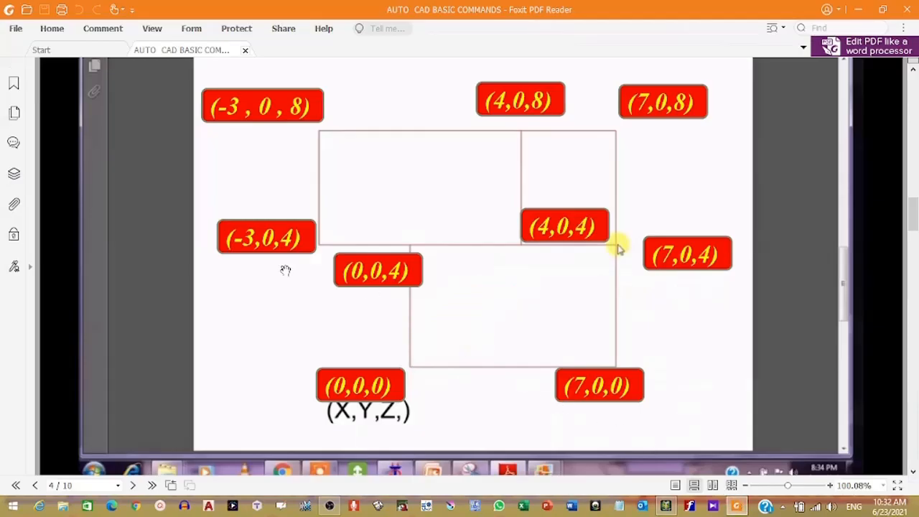
pyautogui.click(737, 506)
pyautogui.click(770, 218)
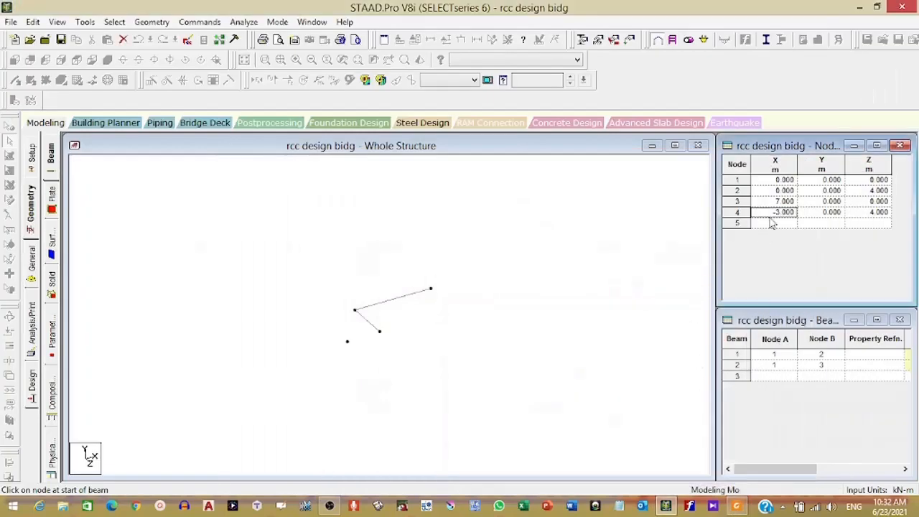
pyautogui.click(776, 225)
pyautogui.write('0')
pyautogui.press('Tab')
pyautogui.press('Tab')
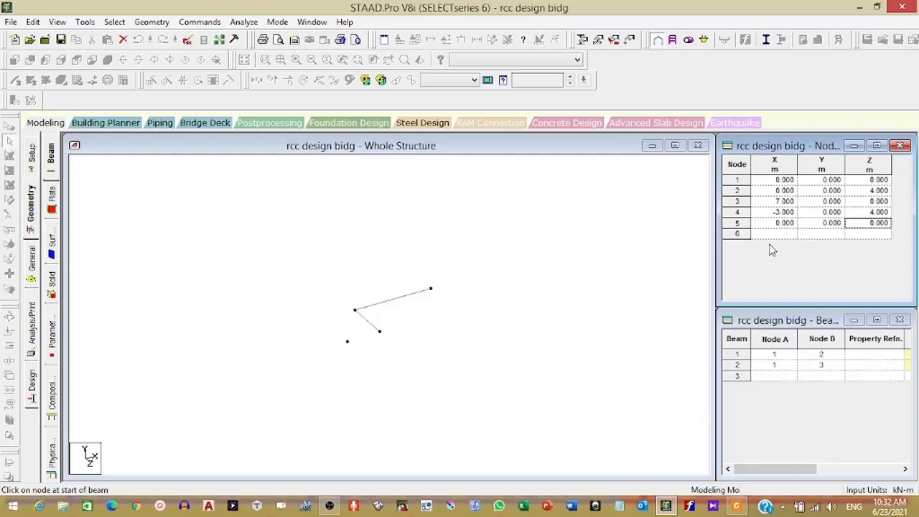
pyautogui.write('4')
pyautogui.press('Return')
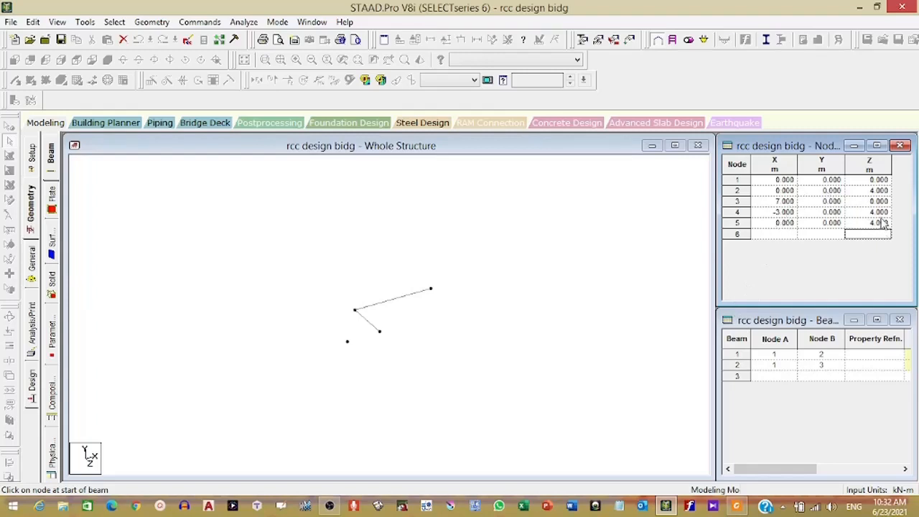
pyautogui.press('Up')
pyautogui.press('Up')
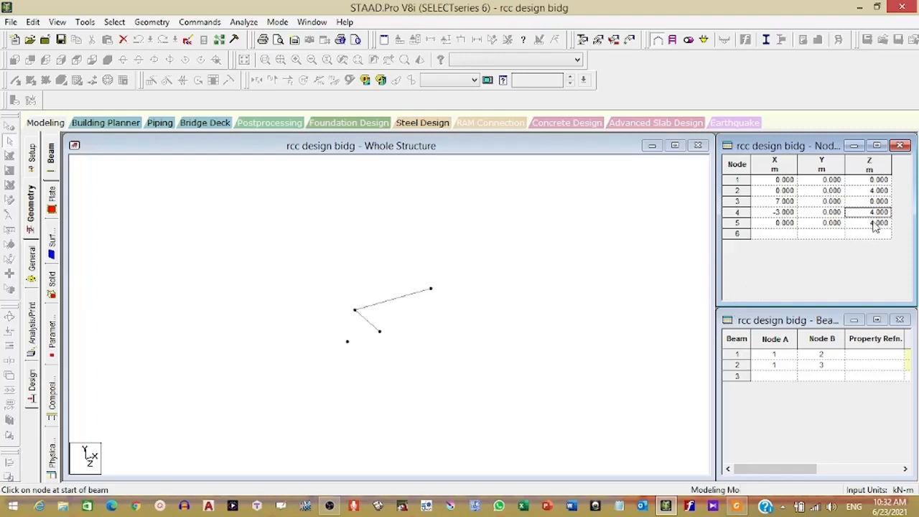
pyautogui.click(874, 225)
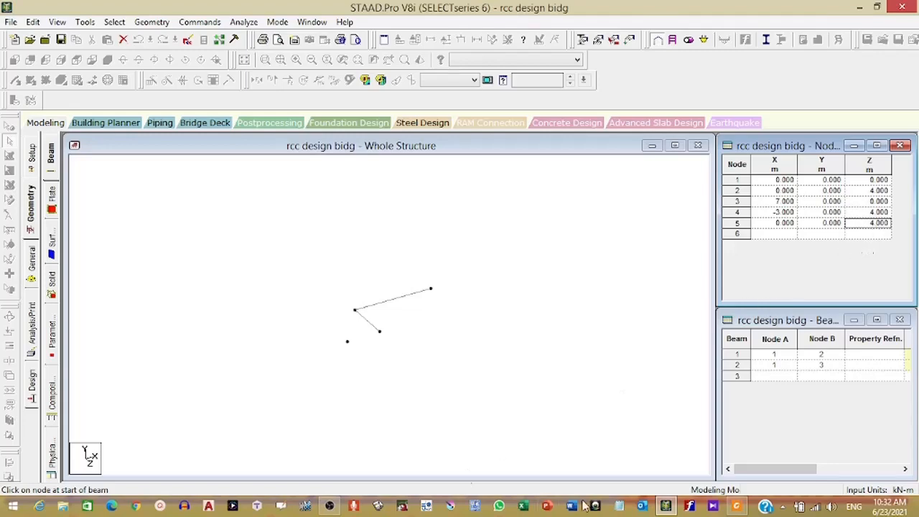
# - Compare node 5 with the plan in Foxit PDF Reader and set its X coordinate to 4 m in STAAD.Pro
pyautogui.click(736, 506)
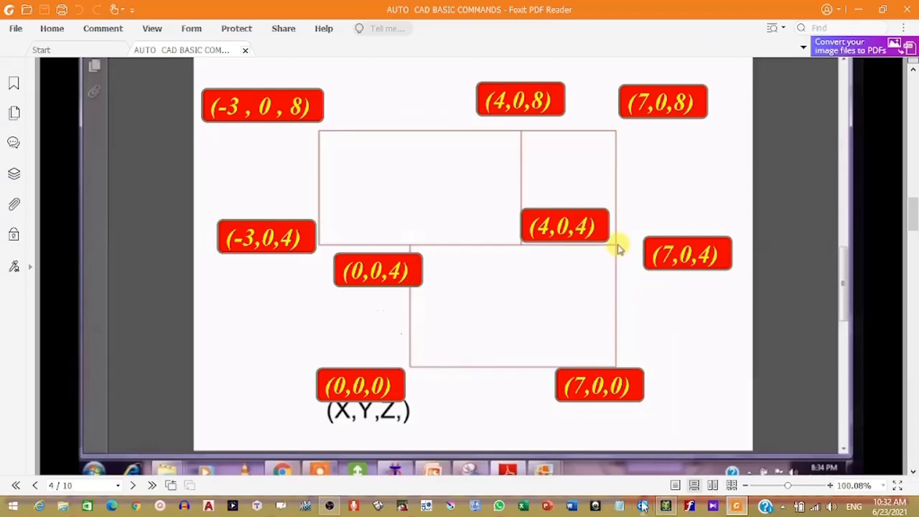
pyautogui.click(666, 506)
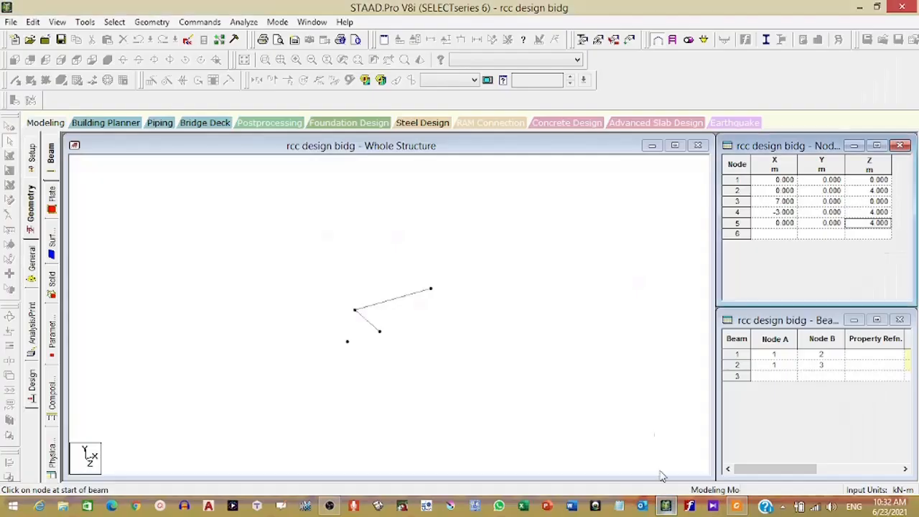
pyautogui.click(786, 223)
pyautogui.write('4')
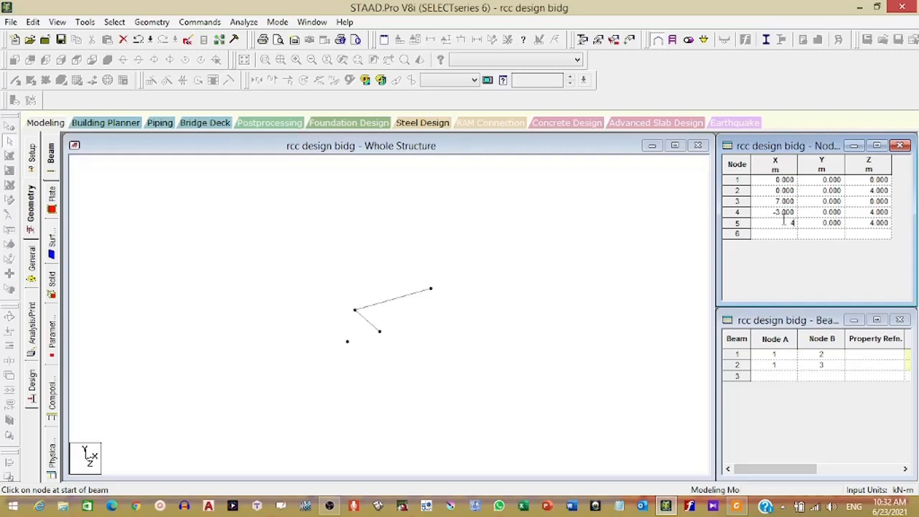
pyautogui.press('Return')
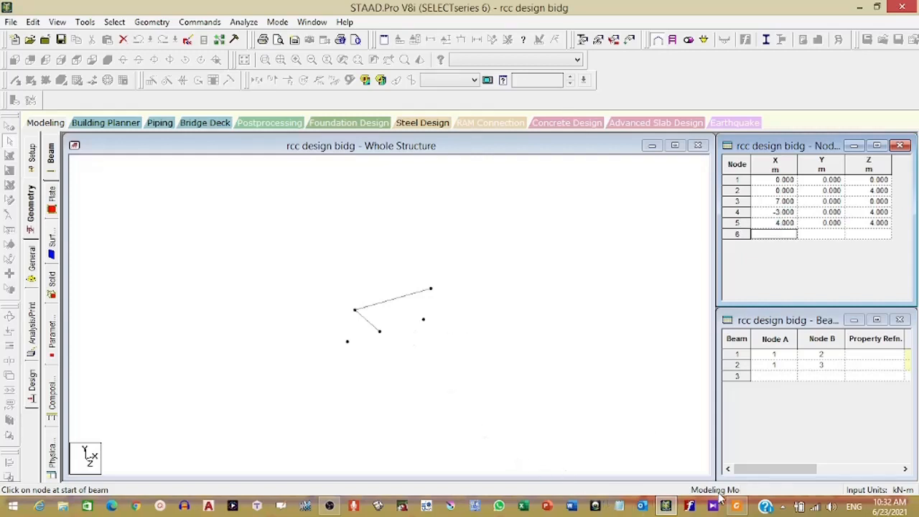
# - Check the plan in Foxit PDF Reader and add node 6 at (7, 0, 4) in the STAAD.Pro node table
pyautogui.click(736, 506)
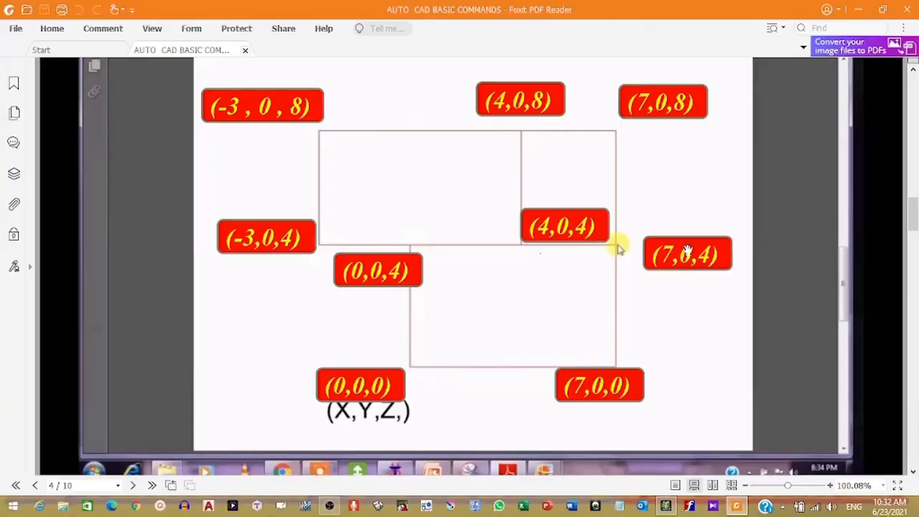
pyautogui.hotkey('alt', 'Tab')
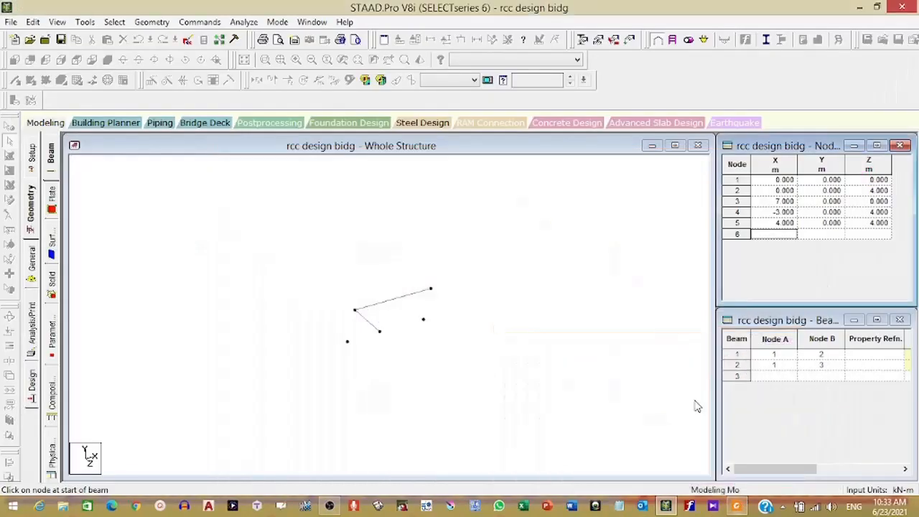
pyautogui.write('7')
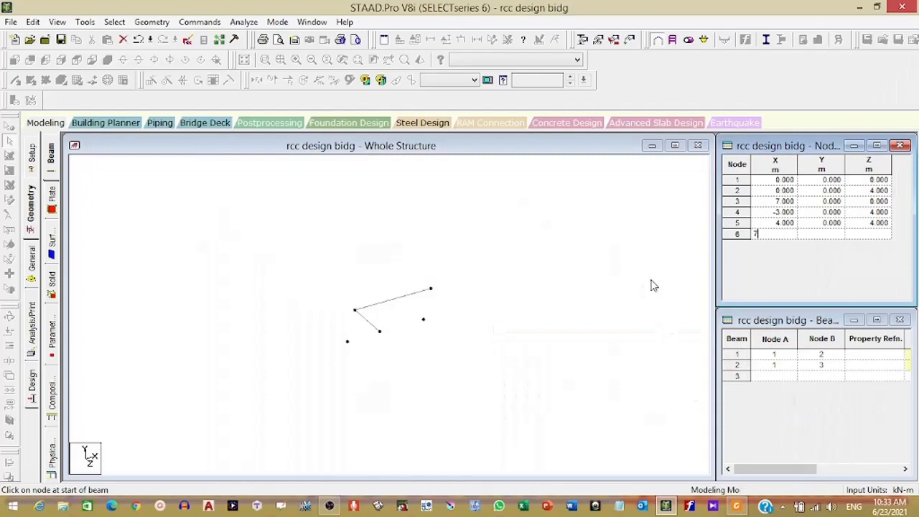
pyautogui.press('Tab')
pyautogui.press('Tab')
pyautogui.write('4')
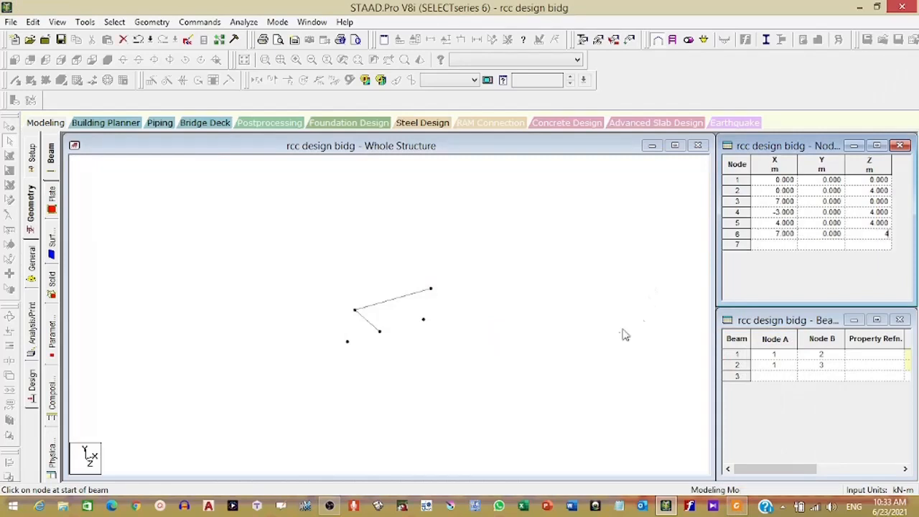
pyautogui.press('Return')
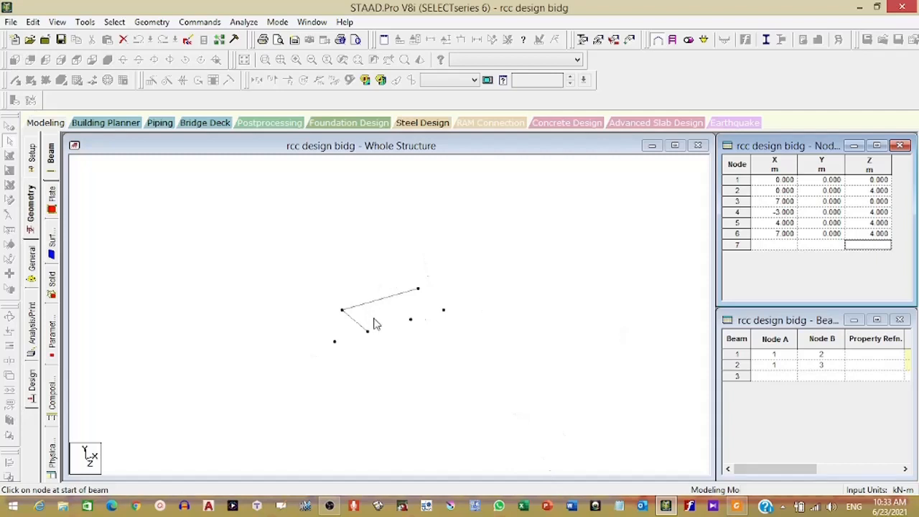
# - Connect nodes 4, 2, 5 and 6 in sequence with beams, and join node 3 to node 6 with a beam
pyautogui.scroll(3, 377, 322)
pyautogui.scroll(1, 375, 318)
pyautogui.scroll(-1, 375, 318)
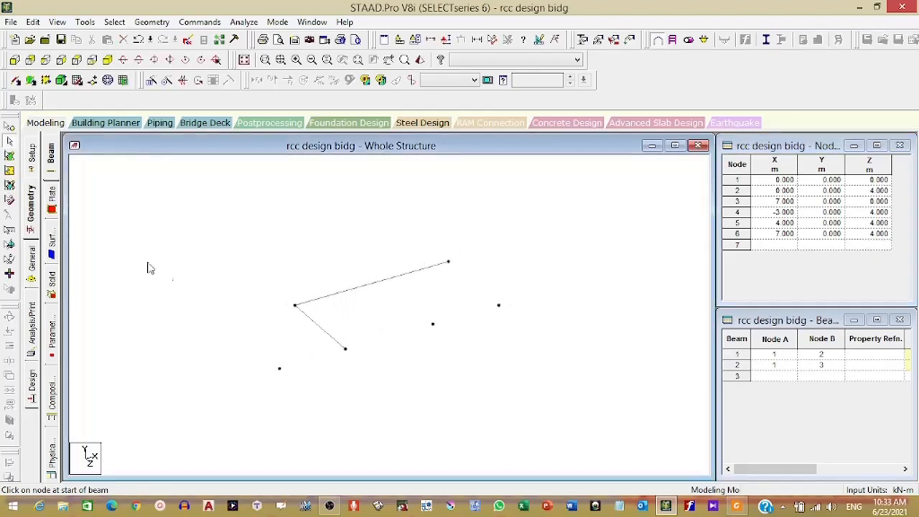
pyautogui.scroll(-1, 308, 143)
pyautogui.scroll(-3, 338, 274)
pyautogui.scroll(2, 336, 278)
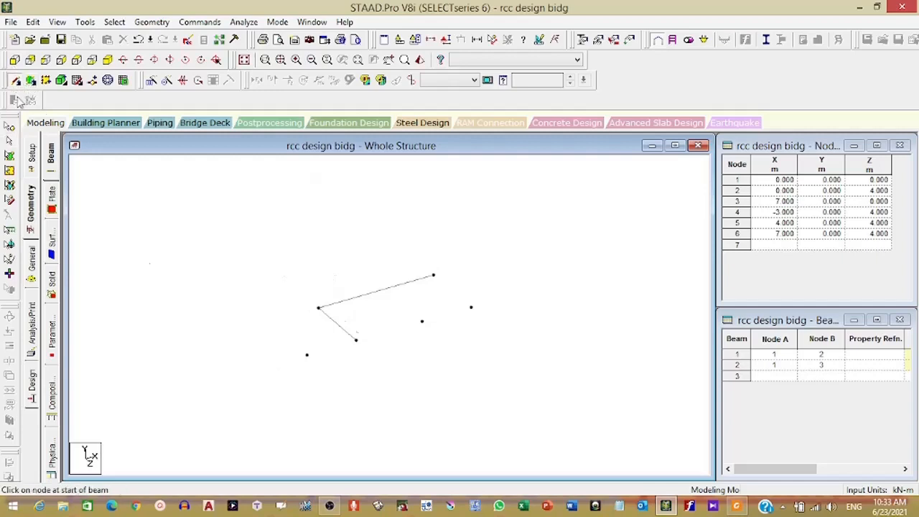
pyautogui.moveTo(307, 355); pyautogui.dragTo(472, 309)
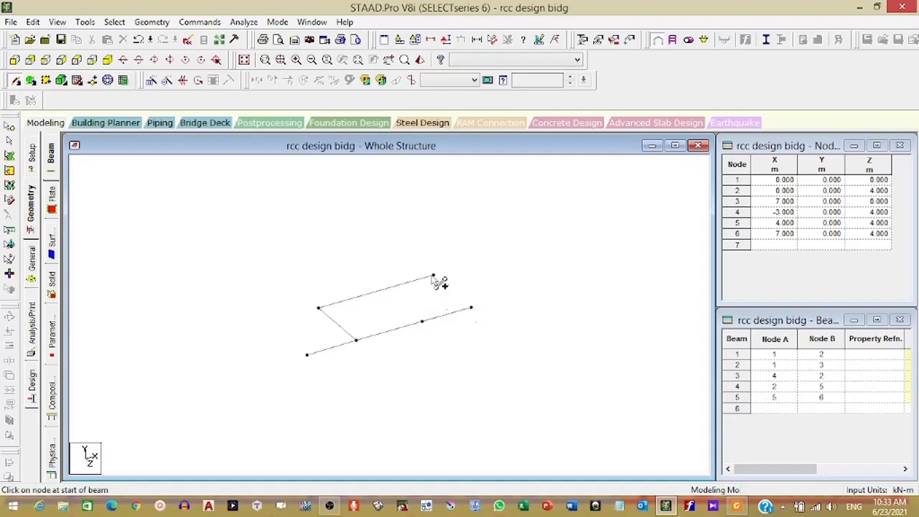
pyautogui.moveTo(433, 275); pyautogui.dragTo(458, 300)
pyautogui.moveTo(472, 308); pyautogui.dragTo(471, 309)
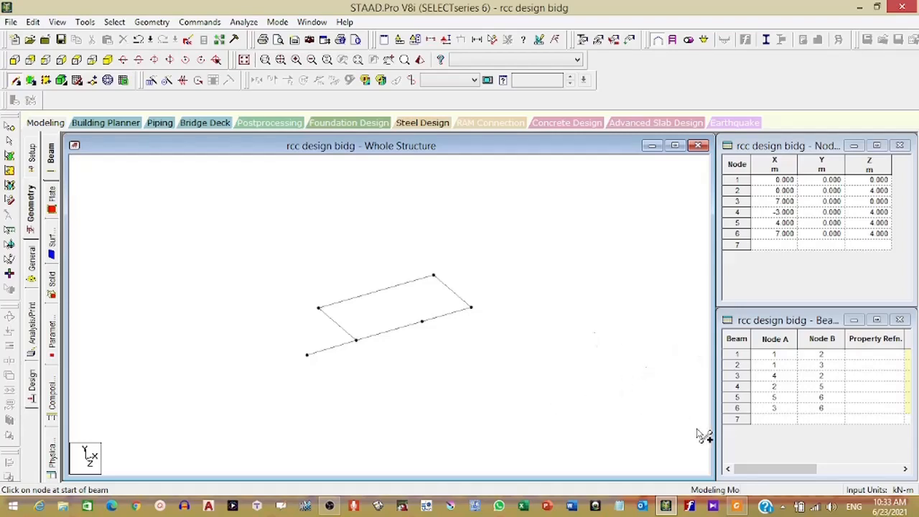
# - Check the plan in Foxit PDF Reader and add node 7 at (-3, 0, 8) in the STAAD.Pro node table
pyautogui.click(736, 506)
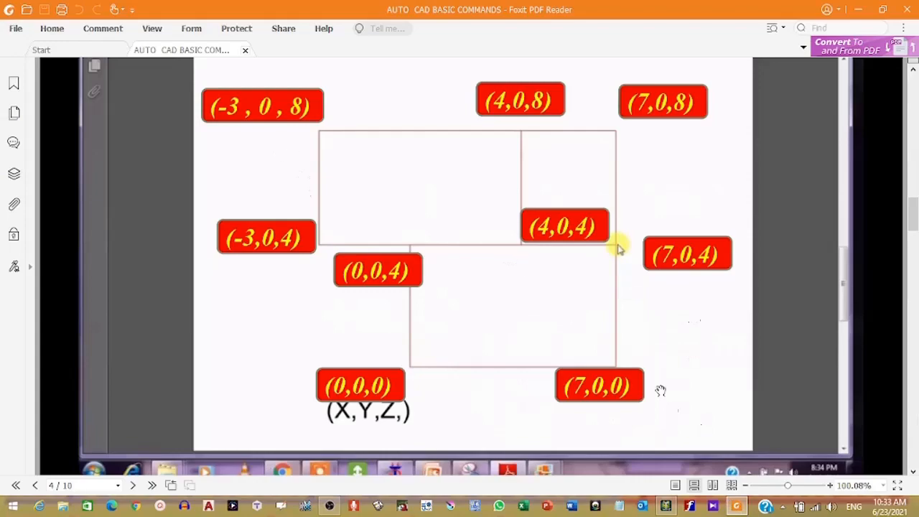
pyautogui.click(666, 506)
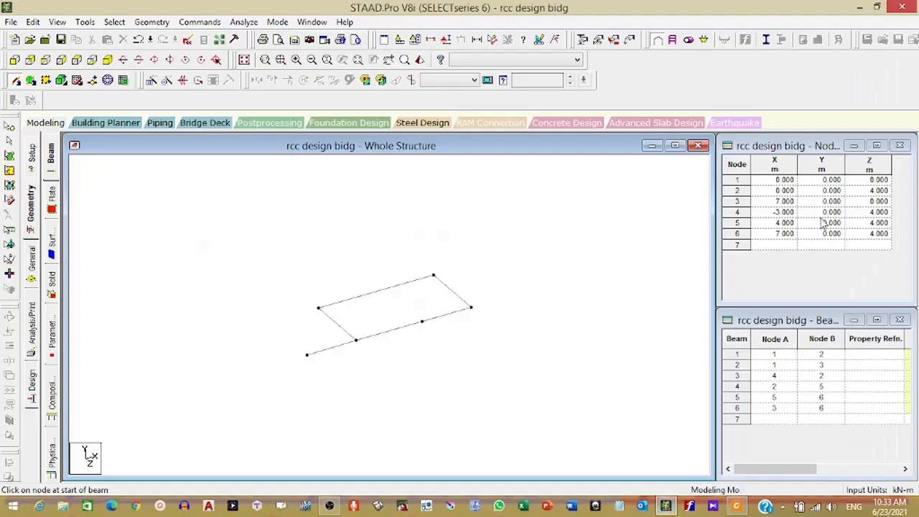
pyautogui.click(786, 245)
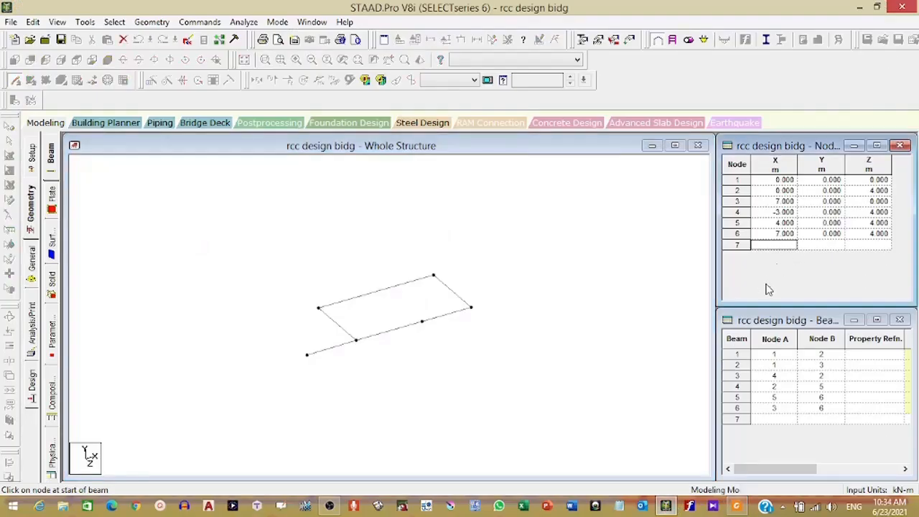
pyautogui.write('-3')
pyautogui.press('Tab')
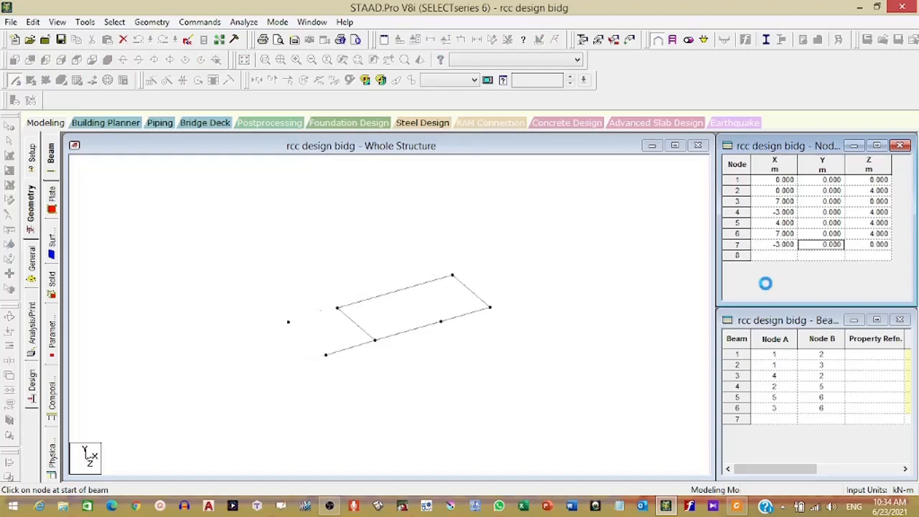
pyautogui.press('Tab')
pyautogui.write('0')
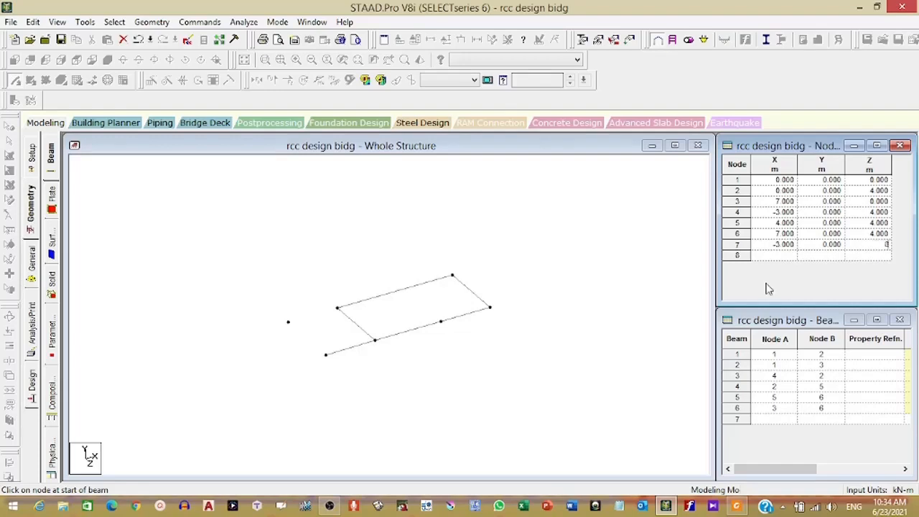
pyautogui.press('Return')
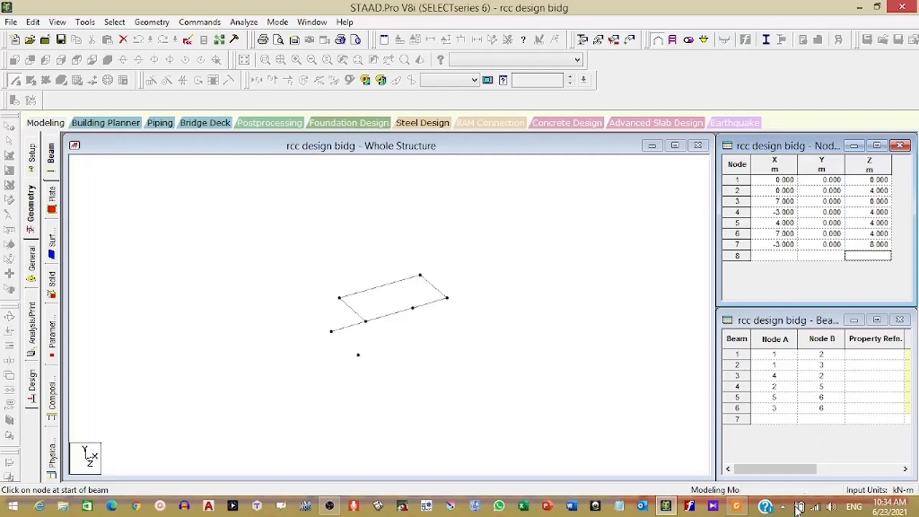
# - Recheck the plan in Foxit PDF Reader and add node 8 at (4, 0, 8) in the STAAD.Pro node table
pyautogui.click(745, 507)
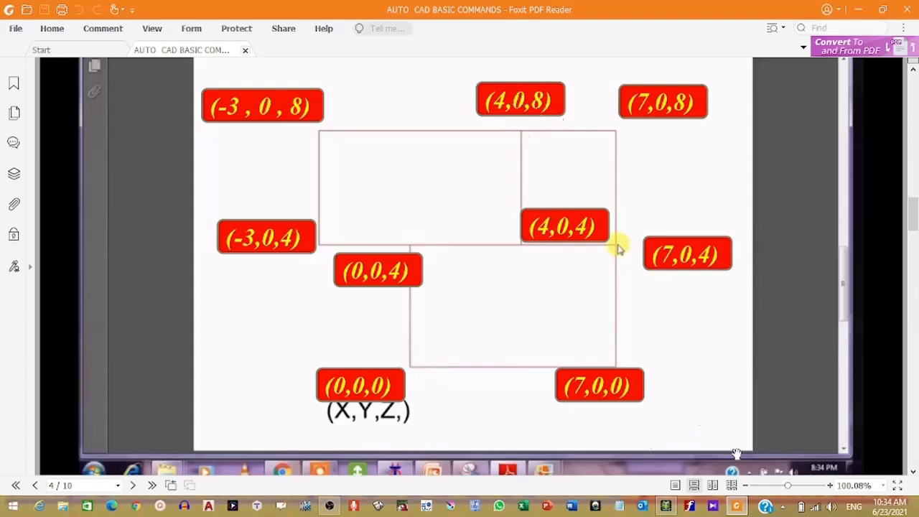
pyautogui.click(736, 507)
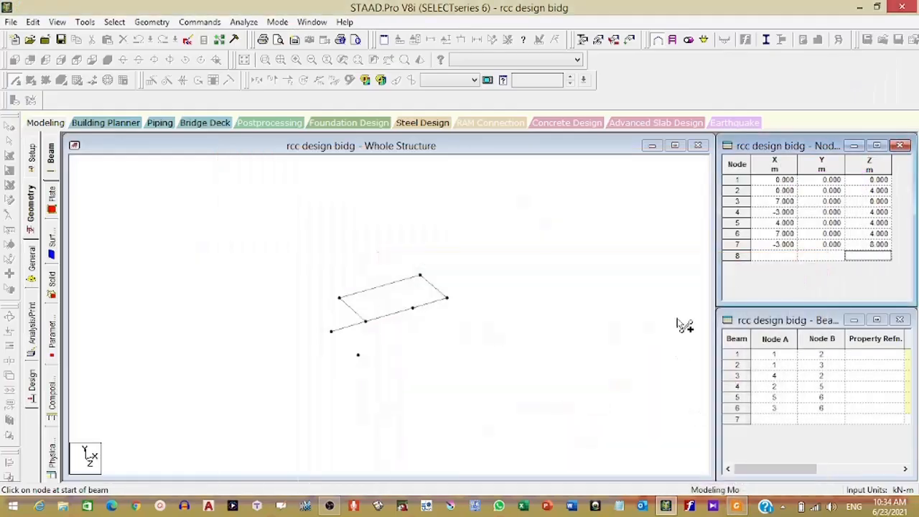
pyautogui.click(770, 258)
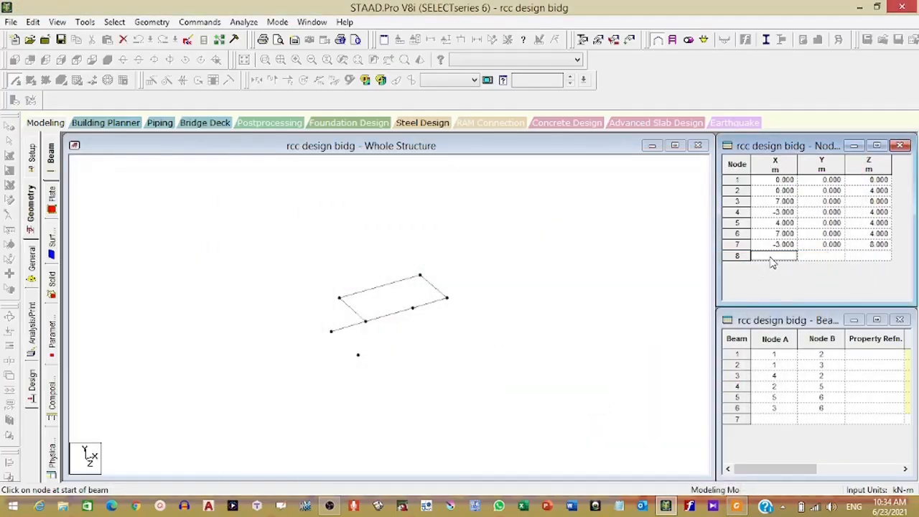
pyautogui.write('4')
pyautogui.press('Tab')
pyautogui.press('Tab')
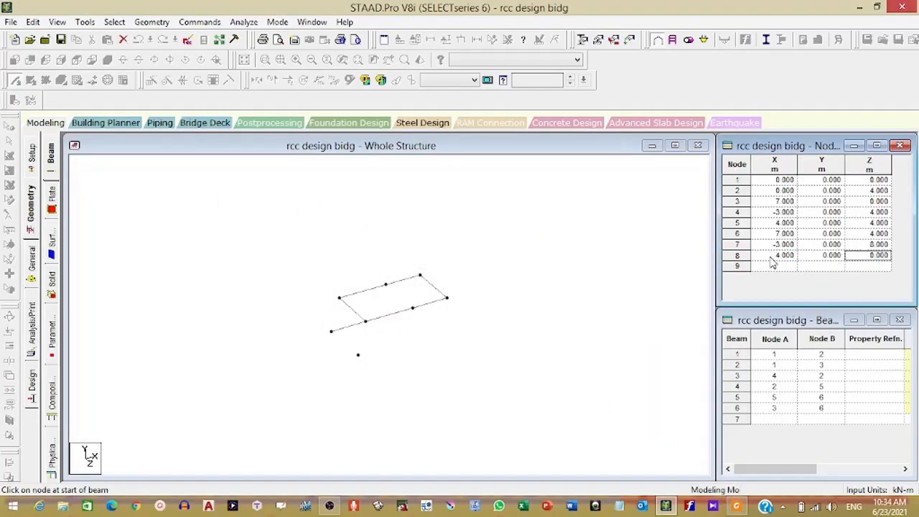
pyautogui.write('8')
pyautogui.press('Return')
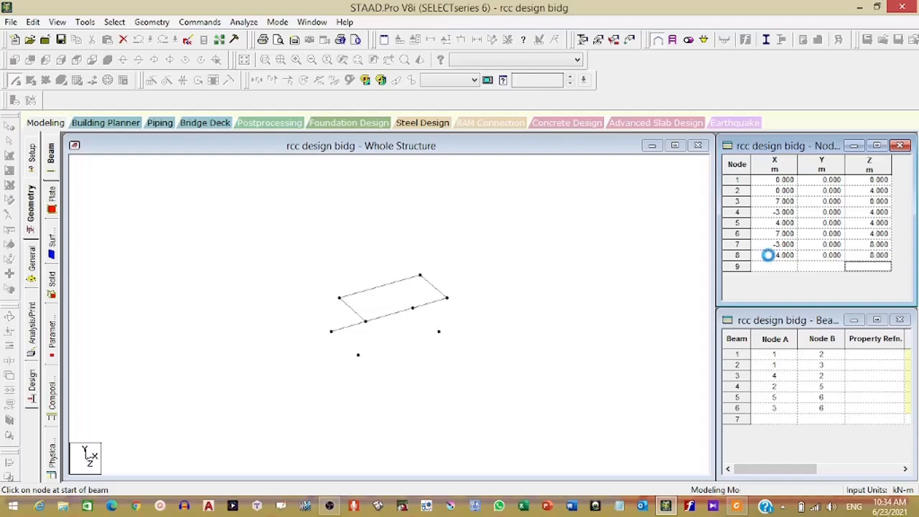
# - Add node 9 at (7, 0, 8) in the node table
pyautogui.press('Left')
pyautogui.press('Left')
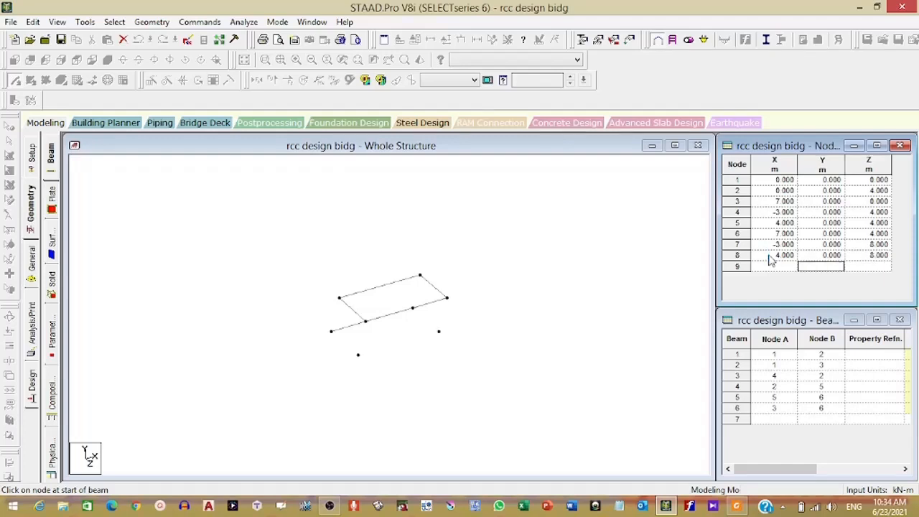
pyautogui.write('7')
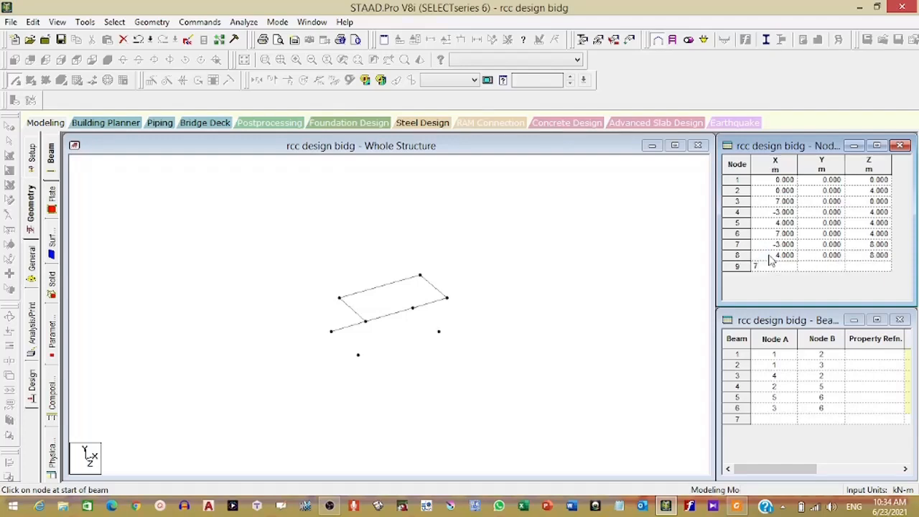
pyautogui.press('Tab')
pyautogui.press('Tab')
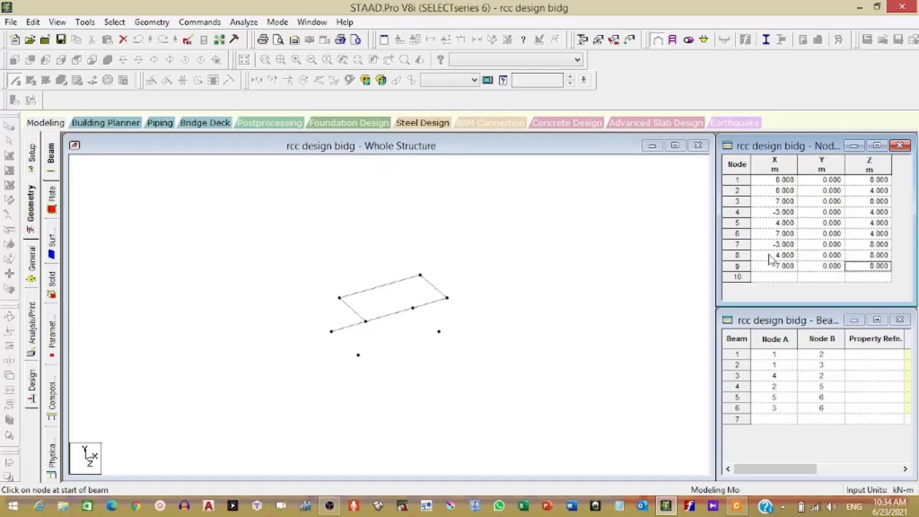
pyautogui.write('8')
pyautogui.press('Return')
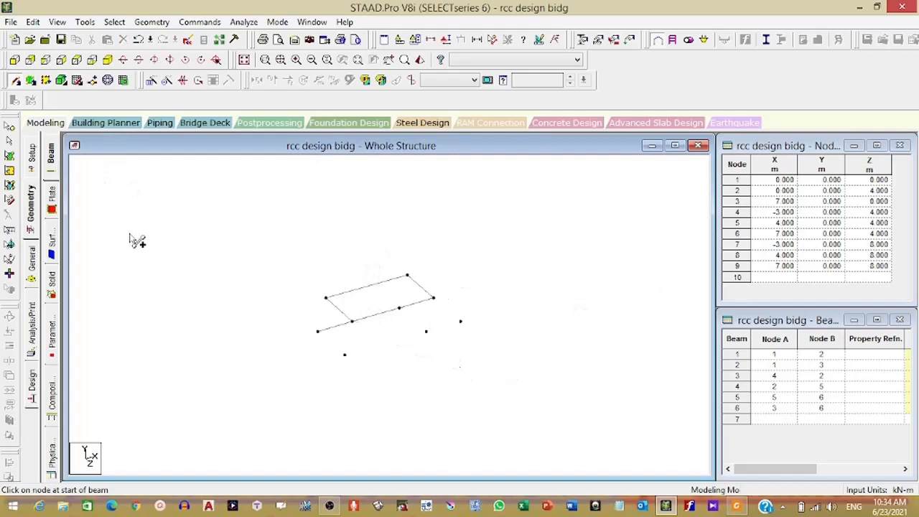
# - Connect nodes 4, 7, 8, 9 and 6 in sequence with beams, and join node 8 to node 5 with a beam
pyautogui.moveTo(319, 332); pyautogui.dragTo(461, 323)
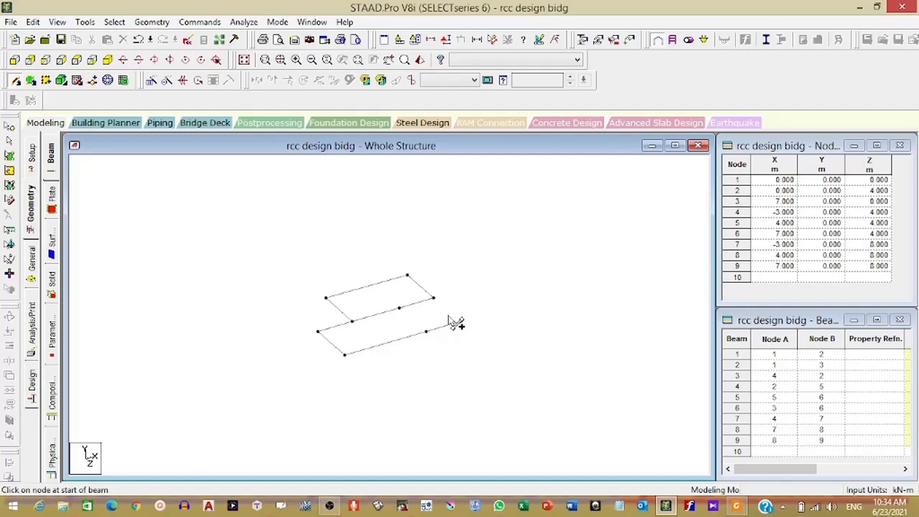
pyautogui.moveTo(461, 323); pyautogui.dragTo(399, 309)
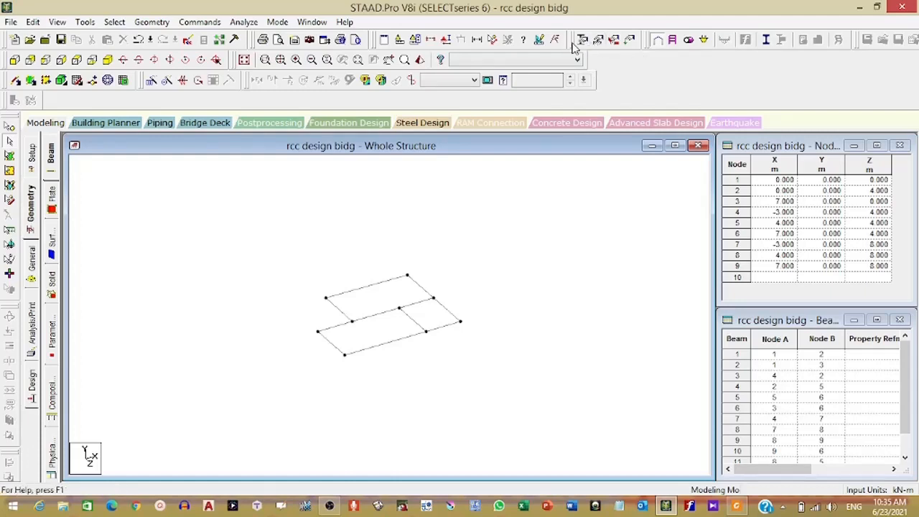
# - Create a fixed support definition for the whole structure
pyautogui.click(597, 40)
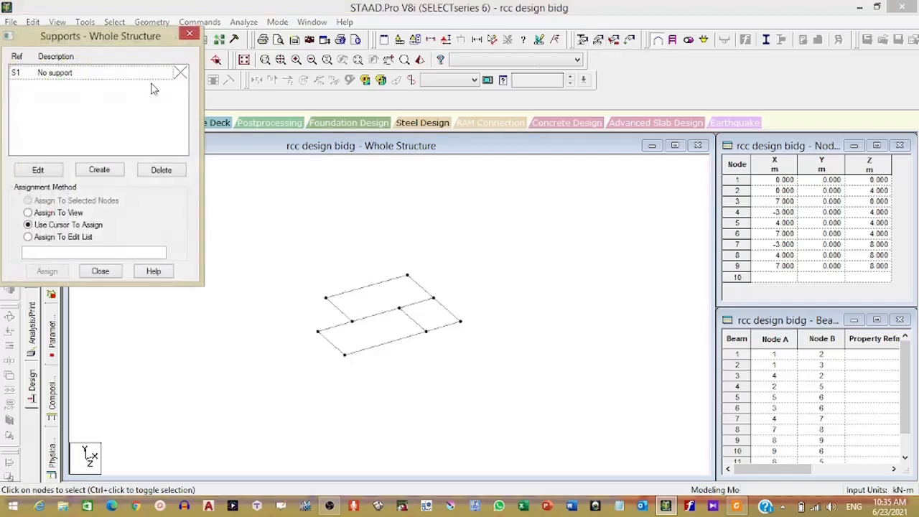
pyautogui.click(108, 174)
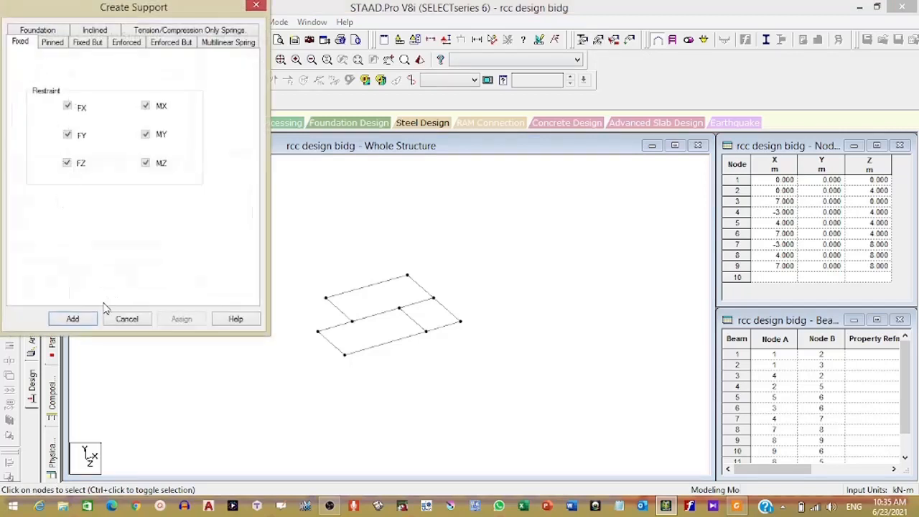
pyautogui.click(72, 318)
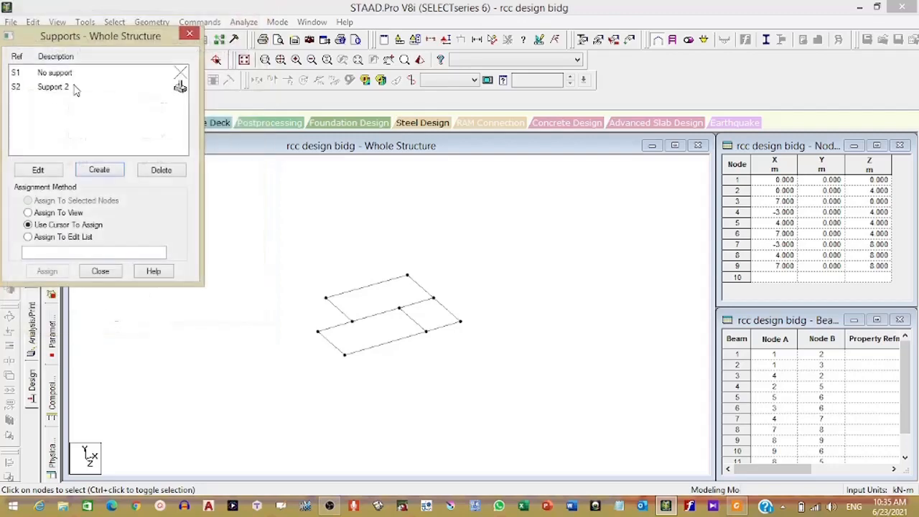
# - Assign the fixed support to all nodes in the view with the Assign To View method and close the supports dialog
pyautogui.click(51, 88)
pyautogui.moveTo(114, 39); pyautogui.dragTo(691, 116)
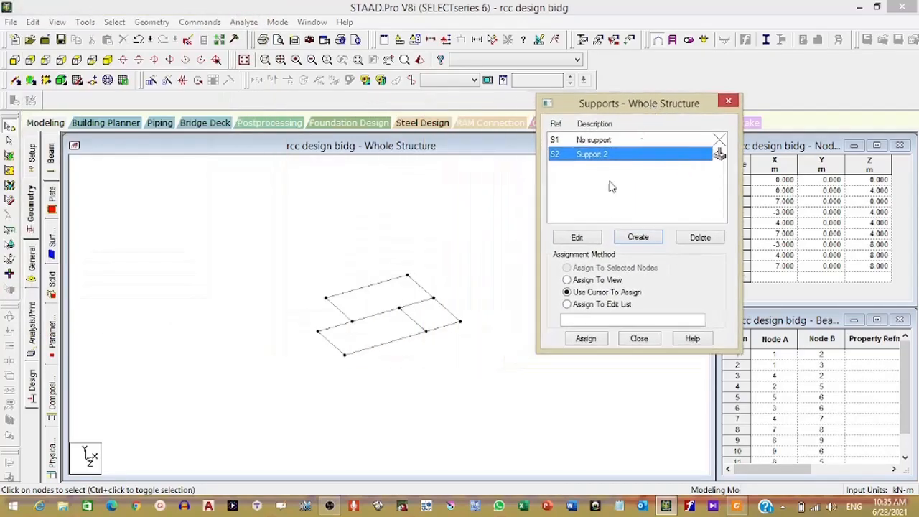
pyautogui.click(597, 282)
pyautogui.click(587, 339)
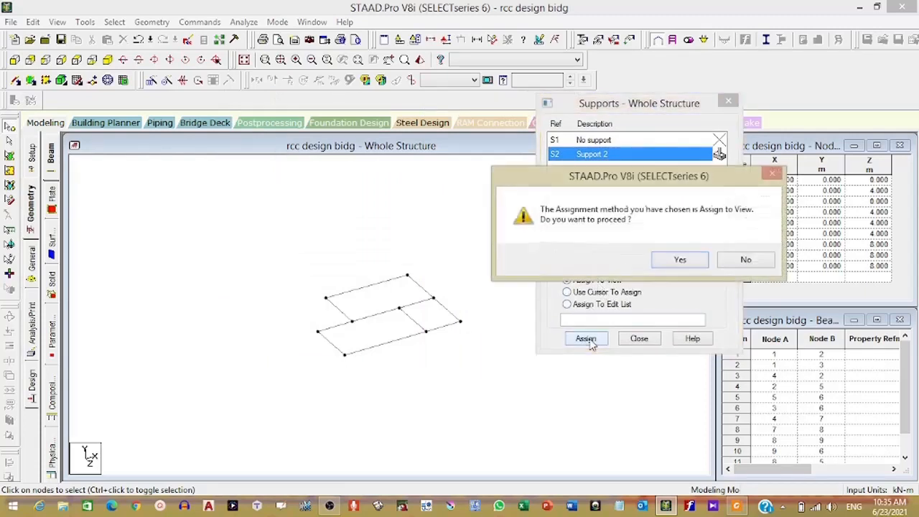
pyautogui.click(679, 260)
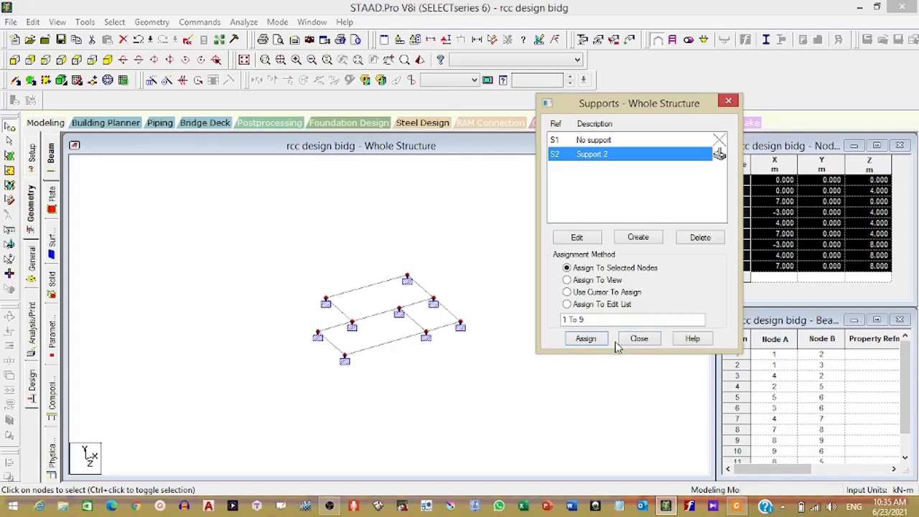
pyautogui.click(639, 341)
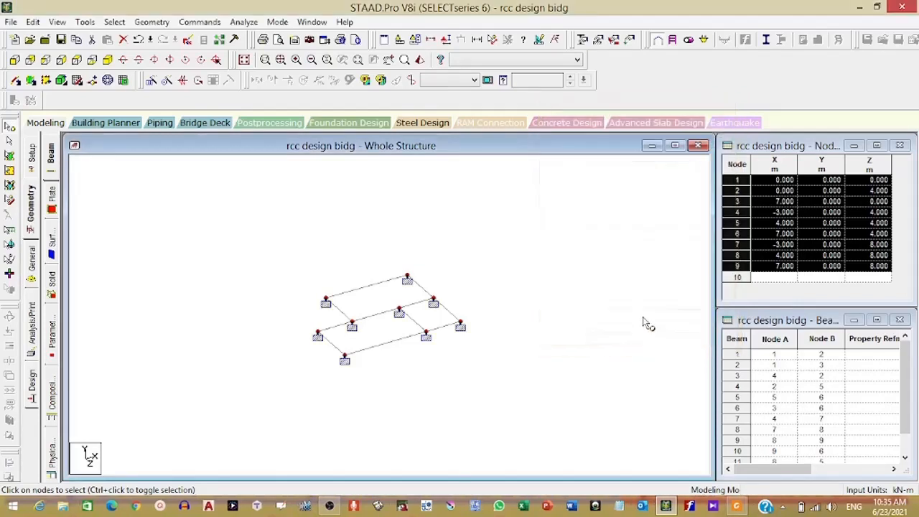
pyautogui.scroll(4, 345, 319)
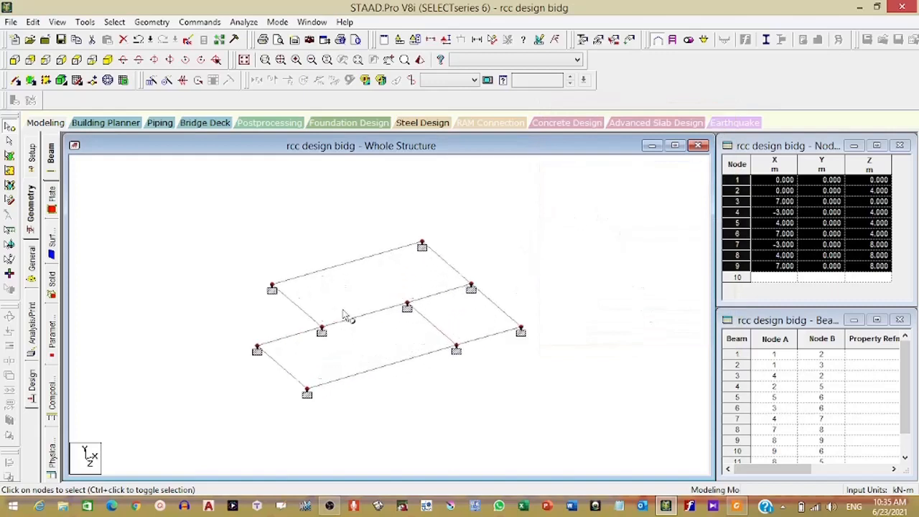
pyautogui.scroll(-2, 344, 316)
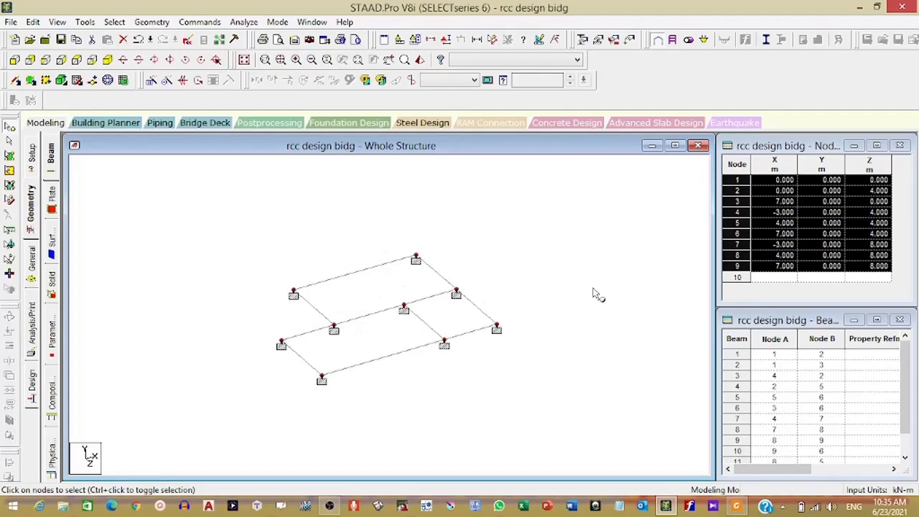
# - Copy the rows of nodes 1 to 9 in the node table and select the empty row 10 as the paste target
pyautogui.scroll(1, 603, 274)
pyautogui.scroll(-2, 602, 275)
pyautogui.click(665, 260)
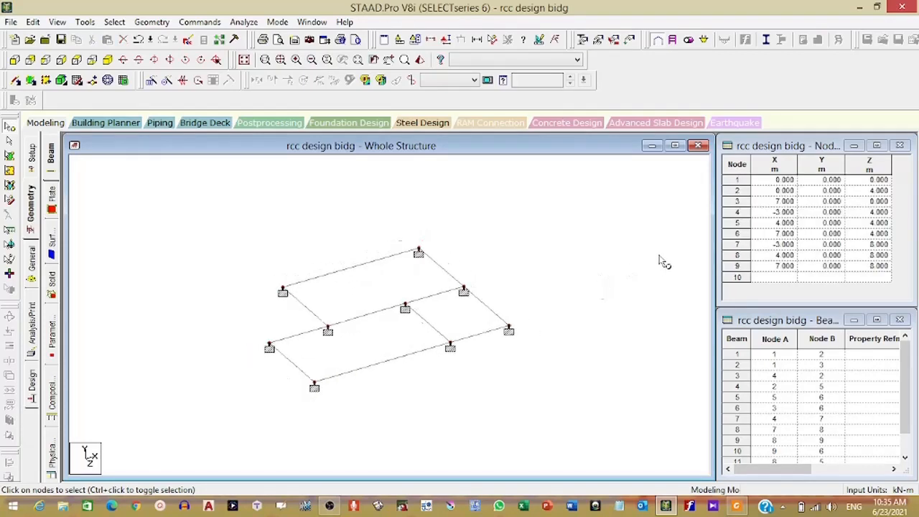
pyautogui.moveTo(739, 182); pyautogui.dragTo(746, 262)
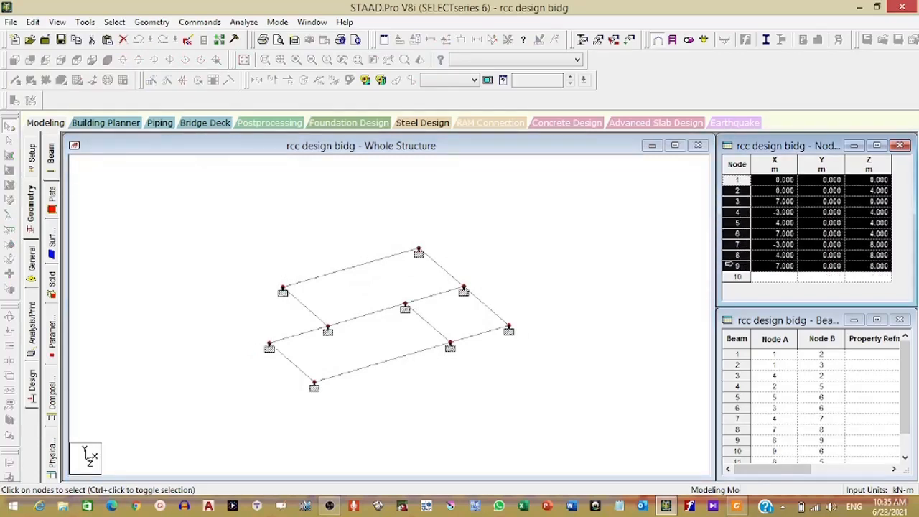
pyautogui.click(735, 276)
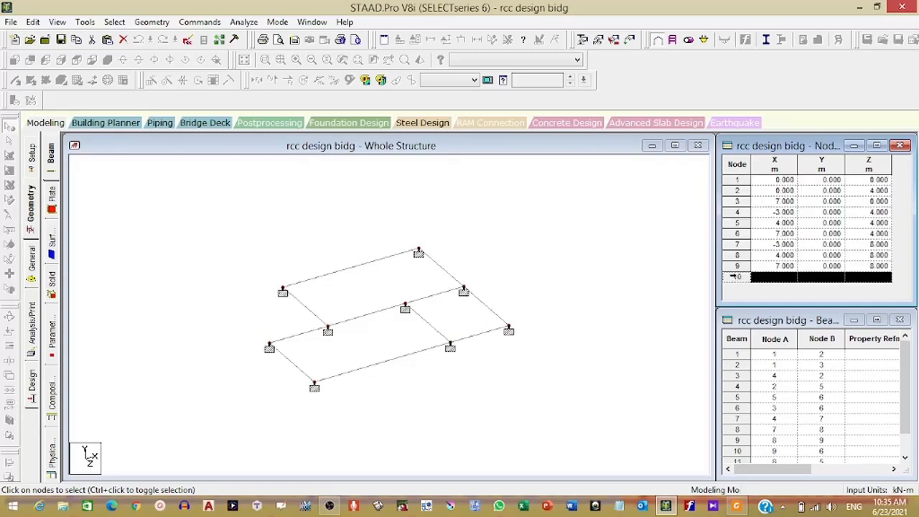
pyautogui.hotkey('ctrl', 'v')
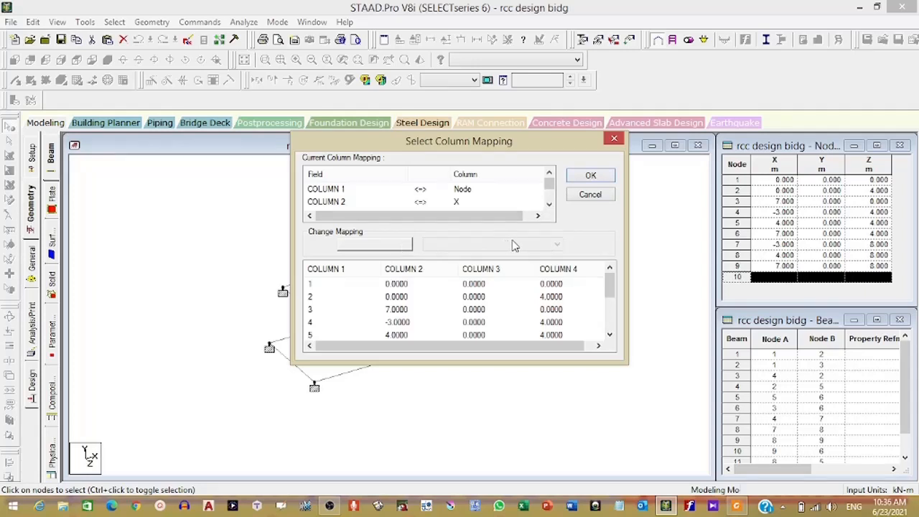
pyautogui.click(520, 202)
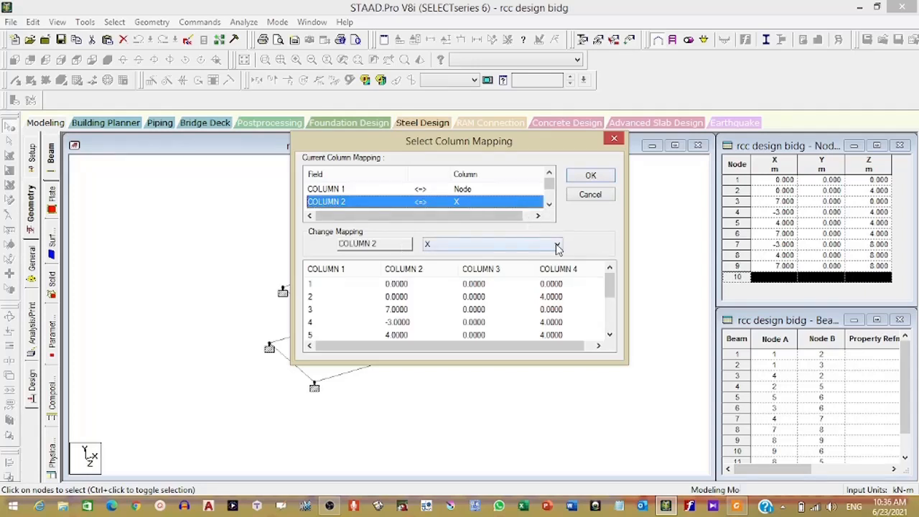
pyautogui.click(557, 245)
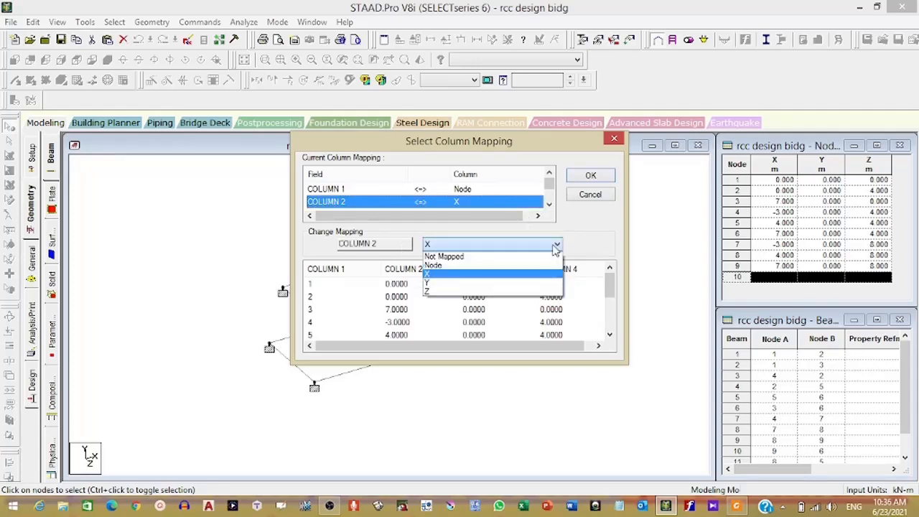
pyautogui.click(486, 283)
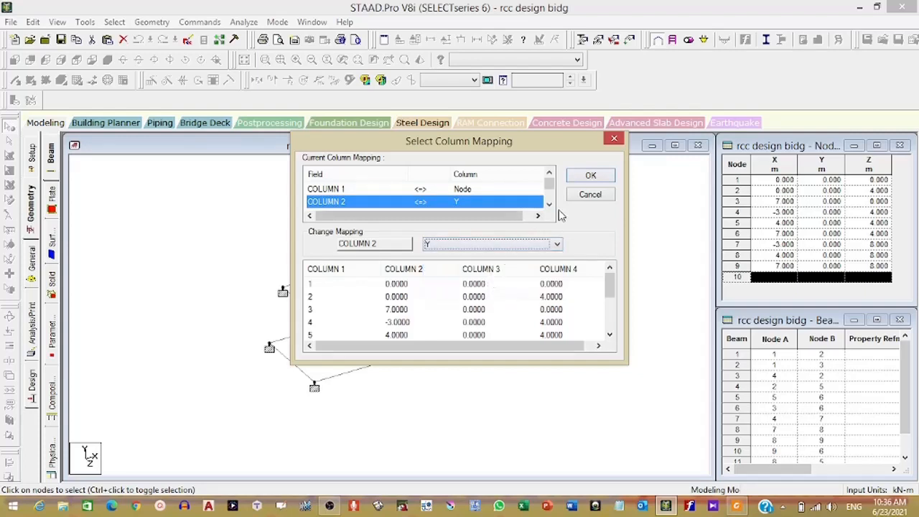
pyautogui.click(585, 180)
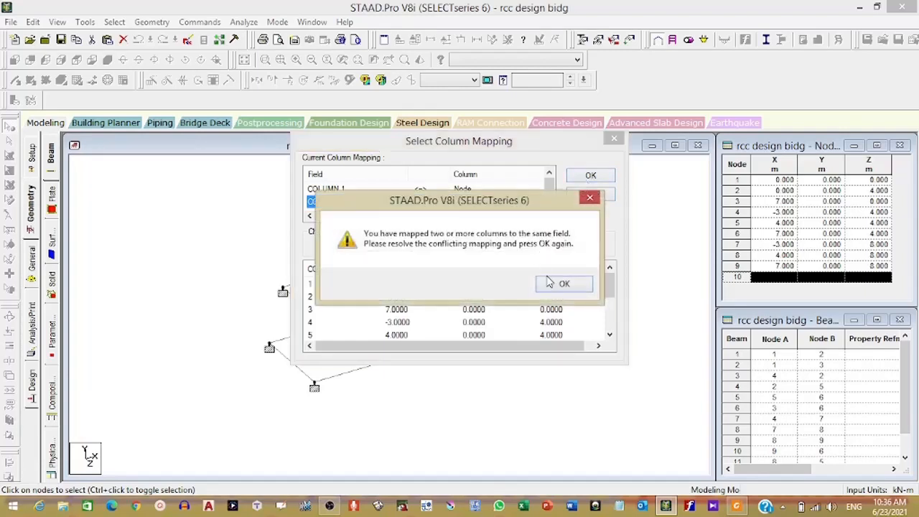
pyautogui.click(561, 284)
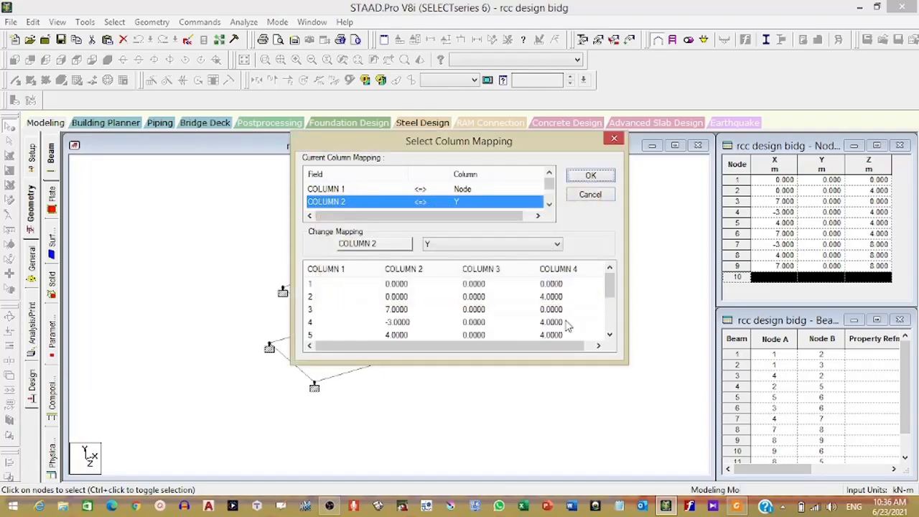
pyautogui.click(590, 177)
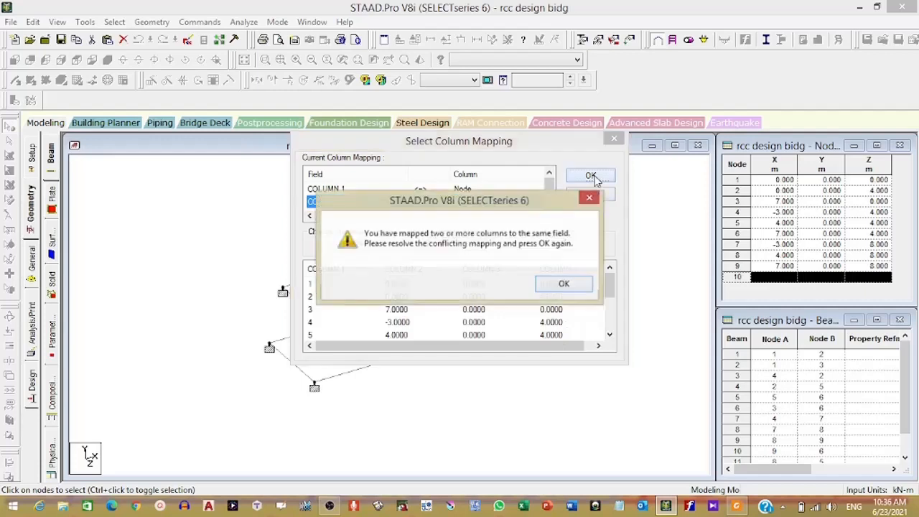
pyautogui.click(567, 286)
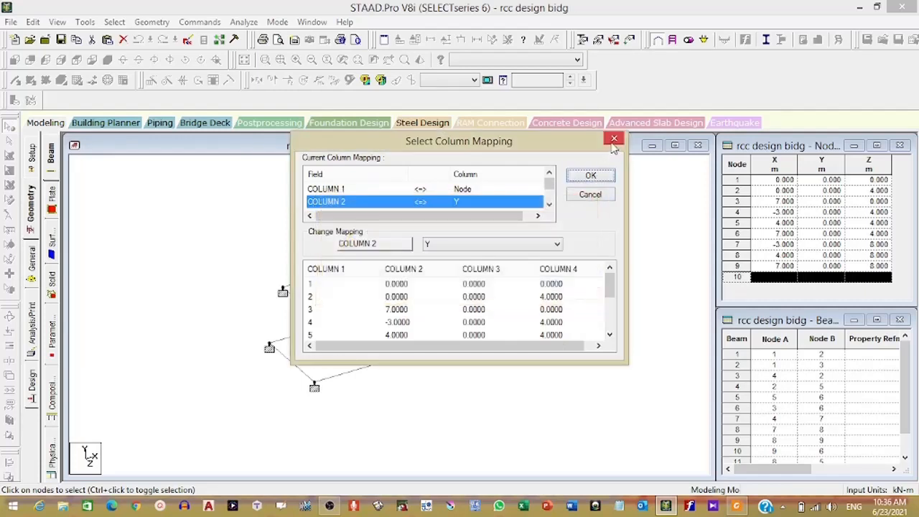
pyautogui.click(614, 139)
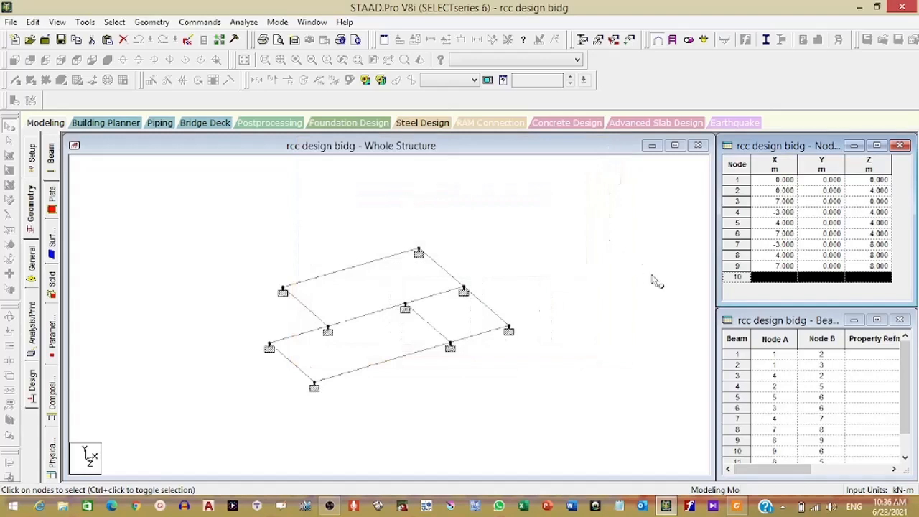
# - Paste the copied coordinates as nodes 10 to 18, keeping columns 1 to 4 mapped to Node, X, Y and Z
pyautogui.hotkey('ctrl', 'v')
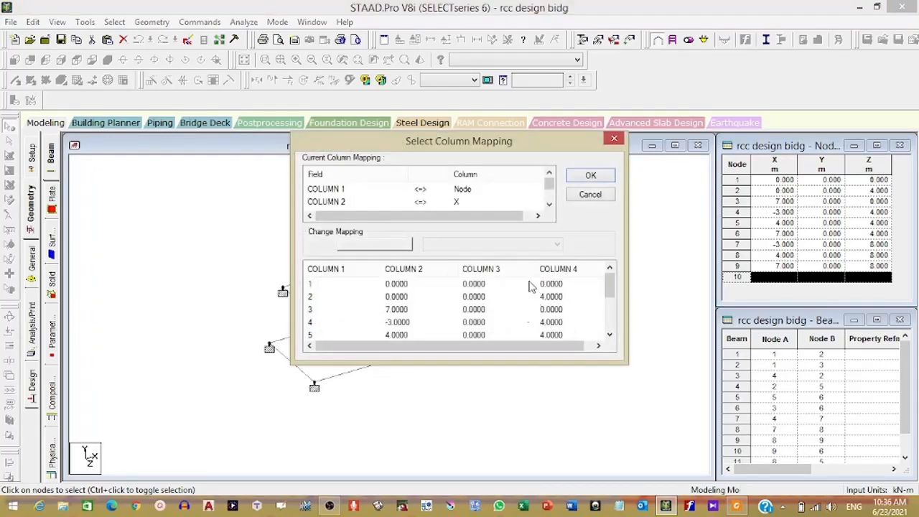
pyautogui.click(460, 203)
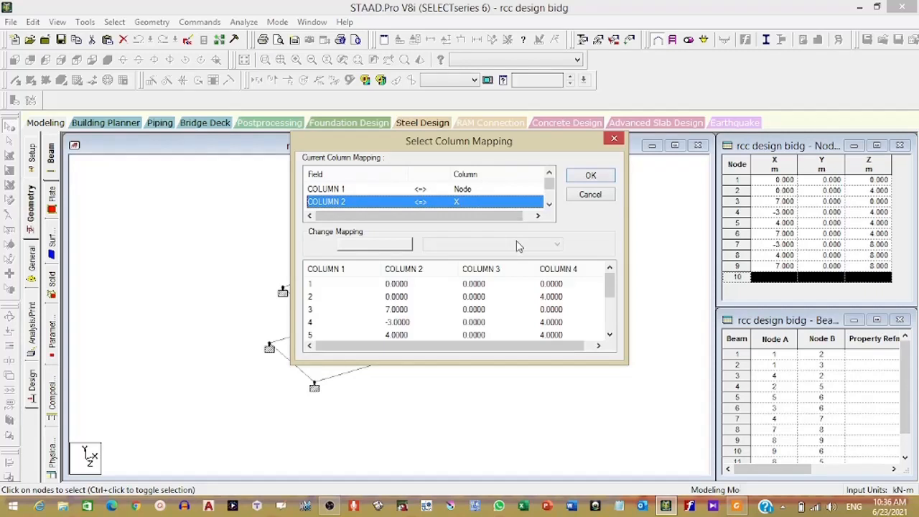
pyautogui.click(579, 310)
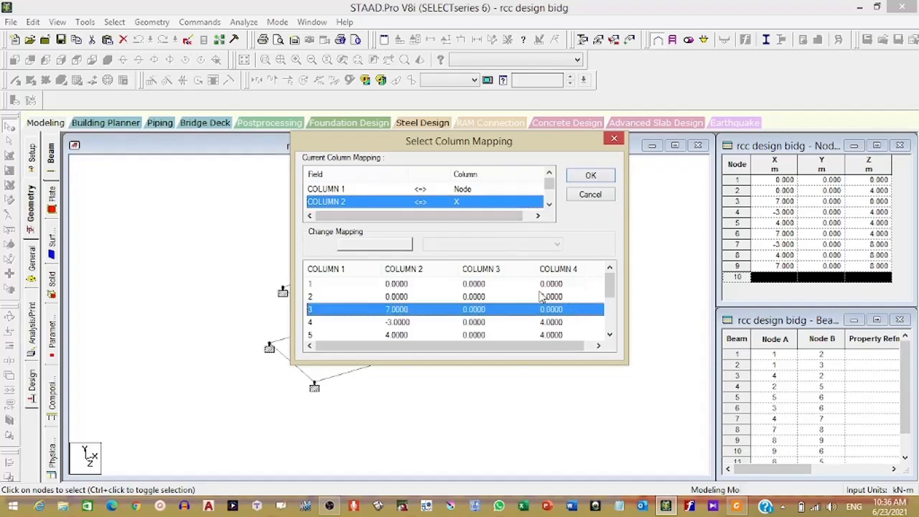
pyautogui.click(475, 286)
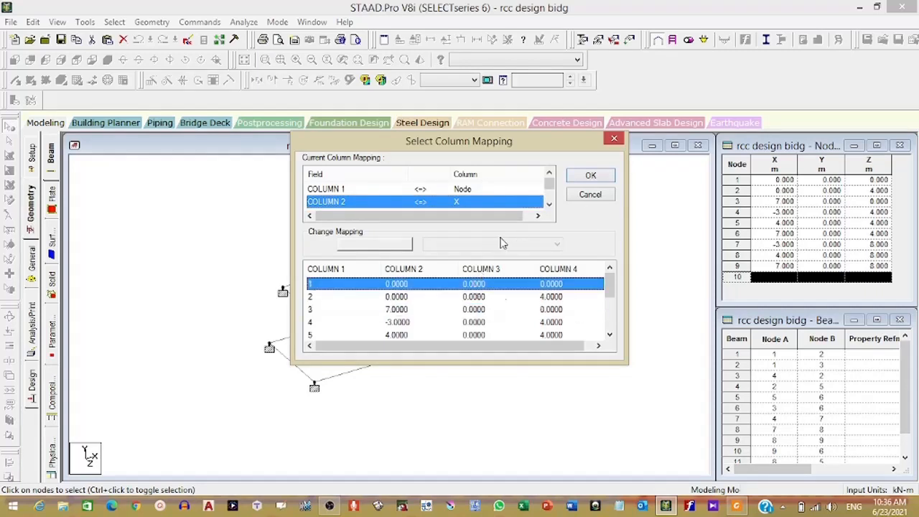
pyautogui.click(495, 189)
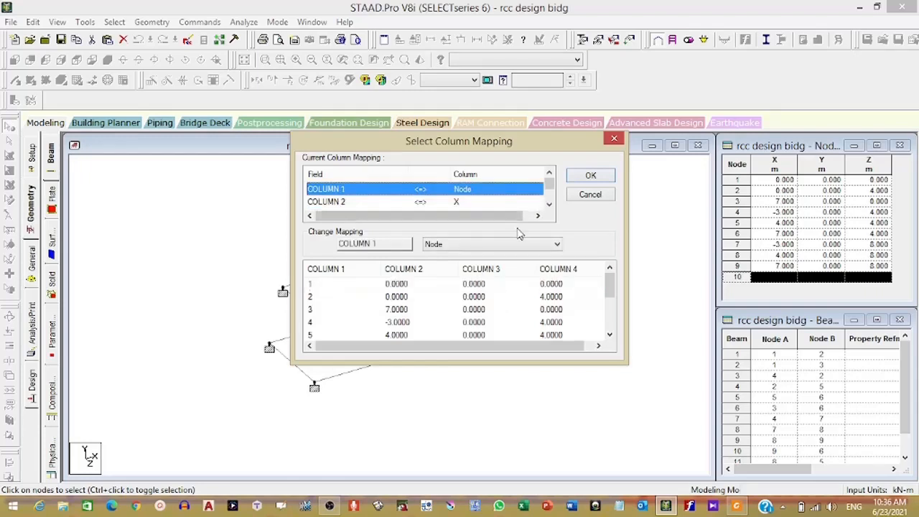
pyautogui.click(533, 245)
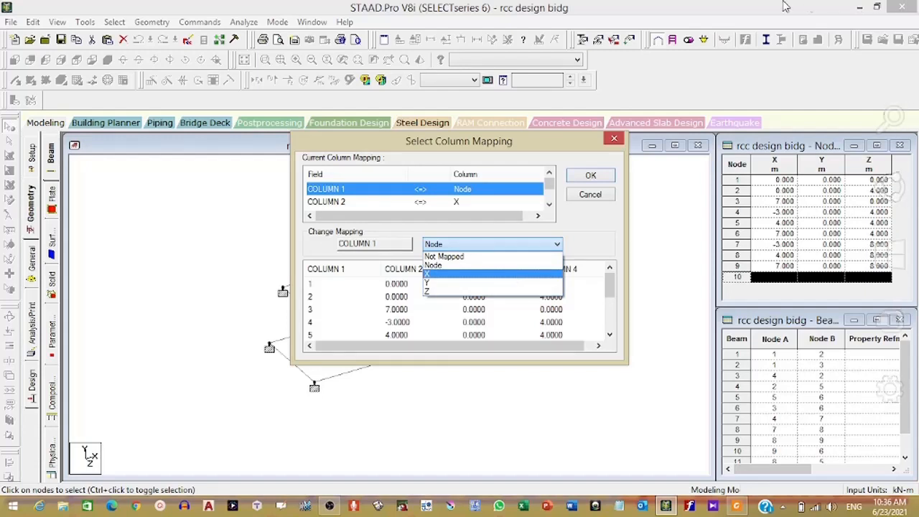
pyautogui.click(549, 207)
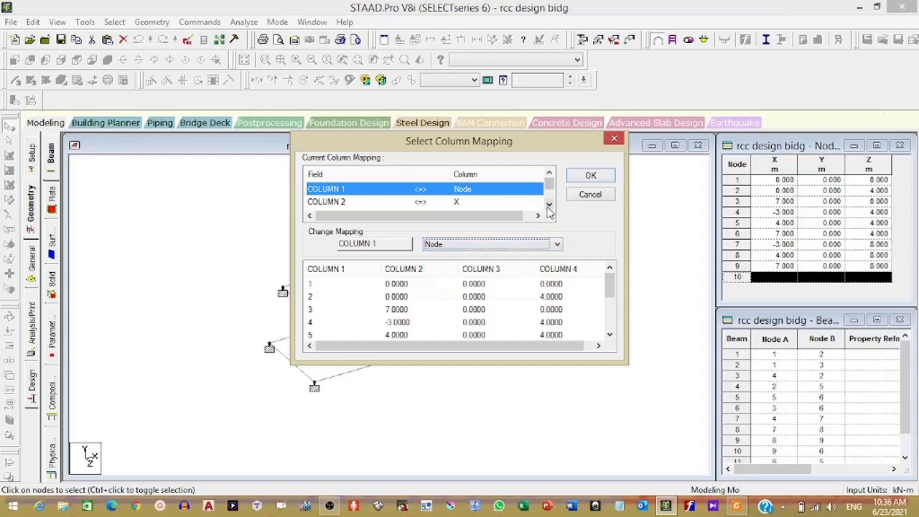
pyautogui.click(549, 207)
pyautogui.click(549, 207)
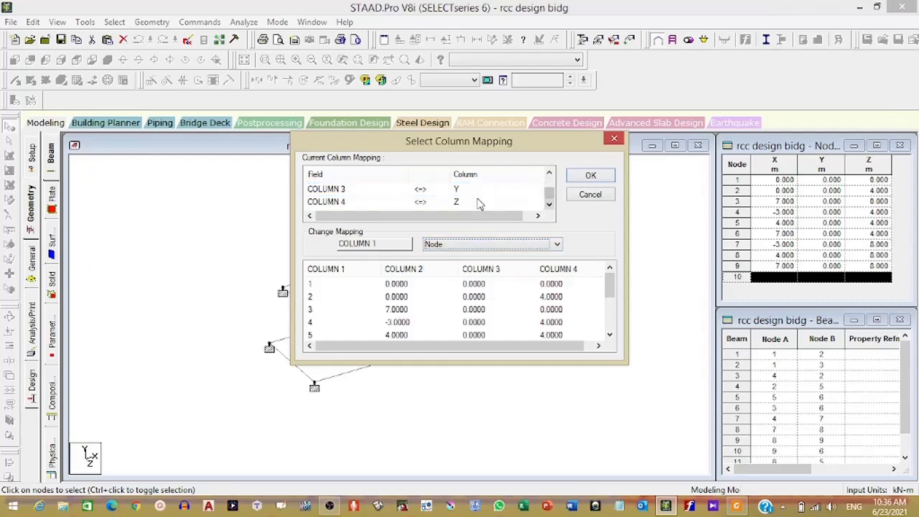
pyautogui.click(590, 176)
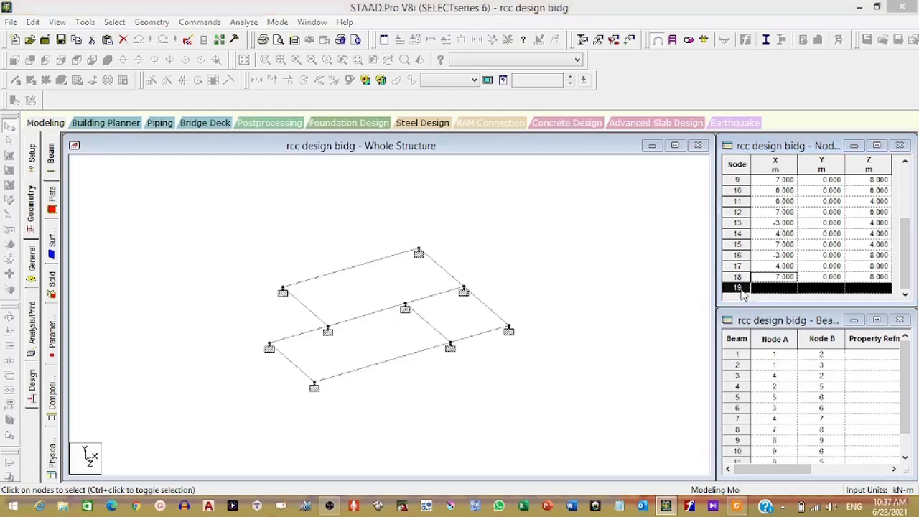
# - Paste the copied coordinates again as nodes 19 to 27, keeping the default column mapping
pyautogui.hotkey('ctrl', 'v')
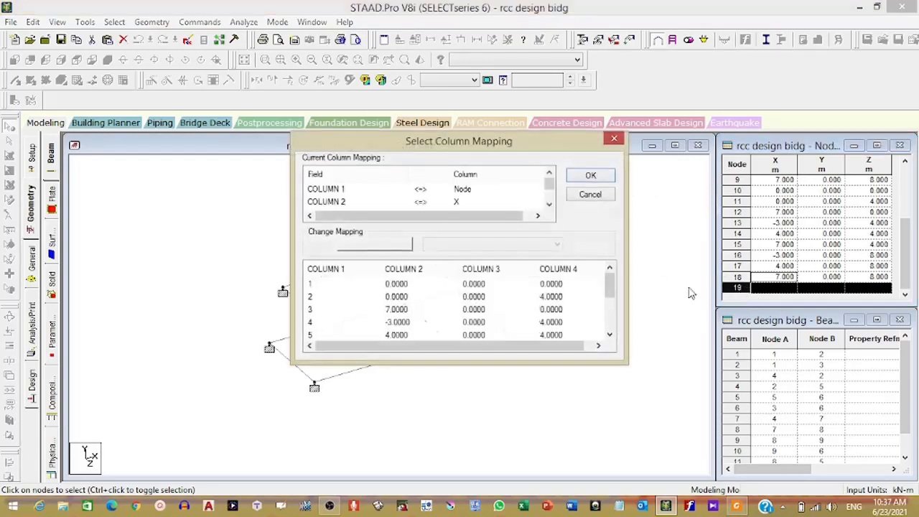
pyautogui.click(488, 201)
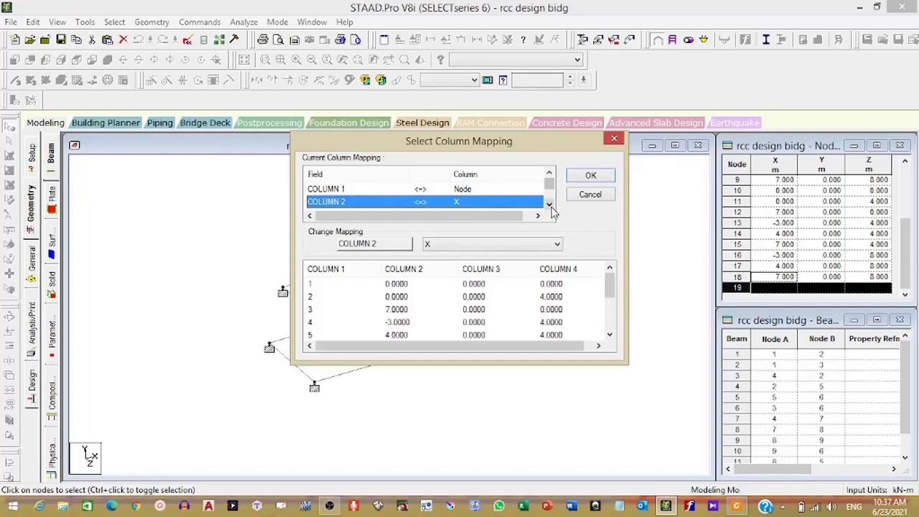
pyautogui.click(549, 205)
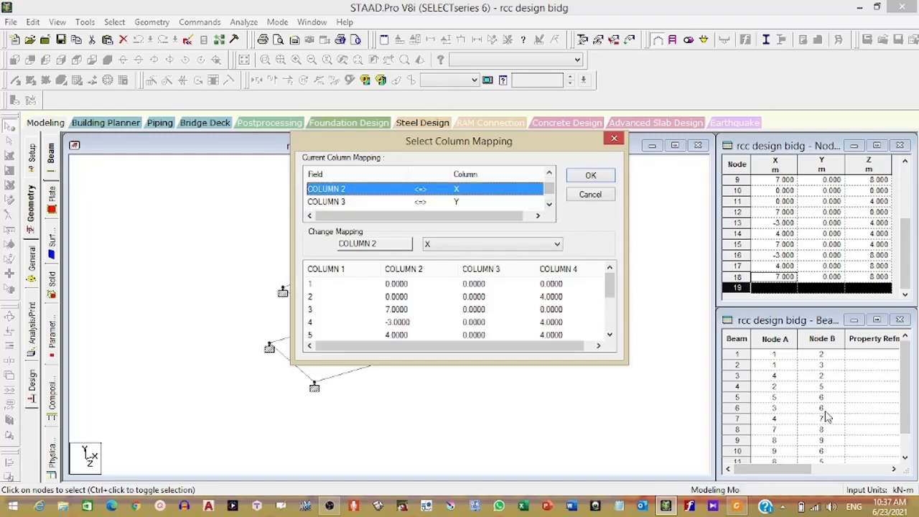
pyautogui.click(453, 203)
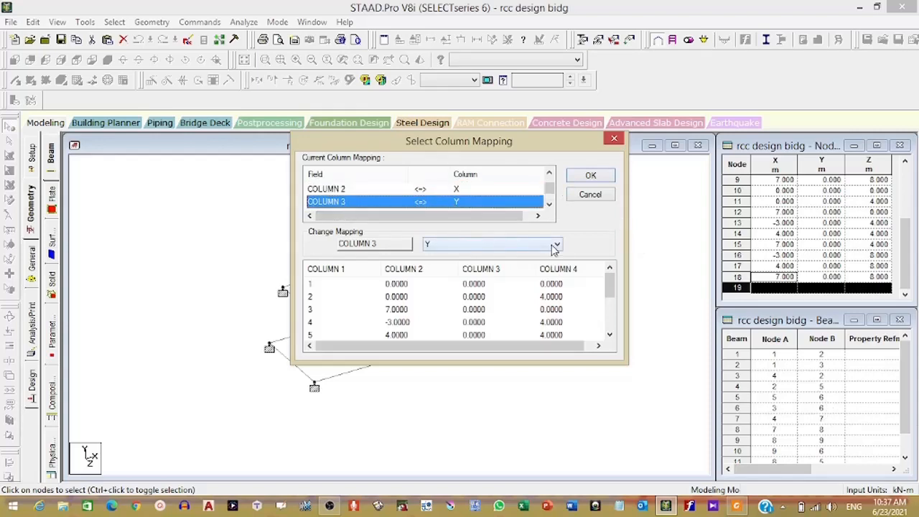
pyautogui.click(590, 175)
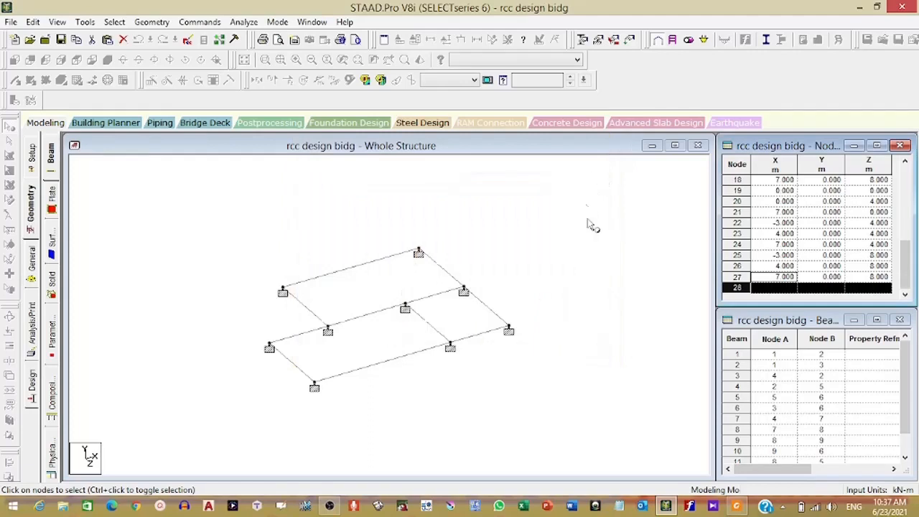
# - Delete nodes 19 to 27 from the node table
pyautogui.scroll(4, 763, 269)
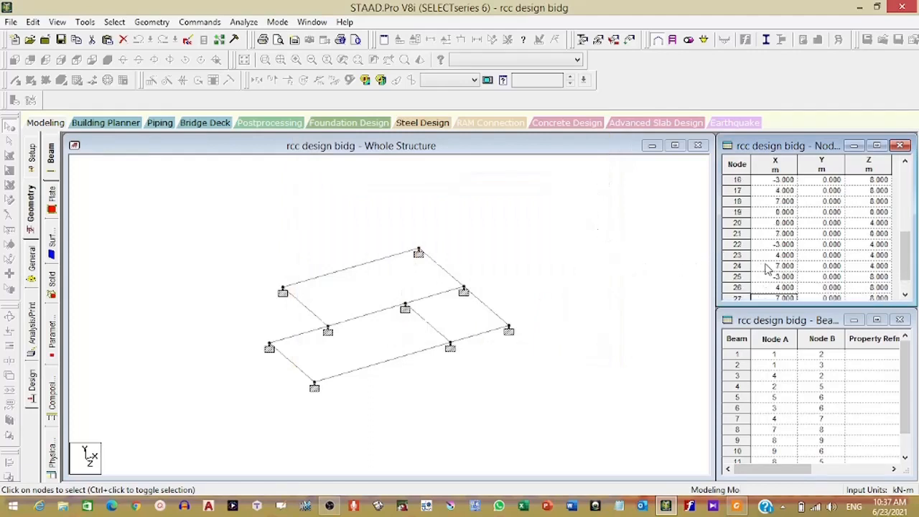
pyautogui.scroll(-3, 768, 266)
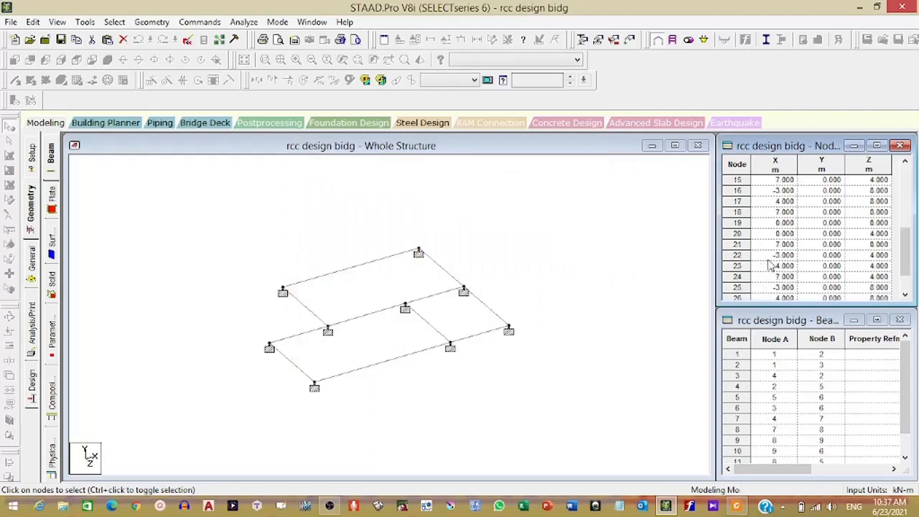
pyautogui.scroll(-1, 755, 284)
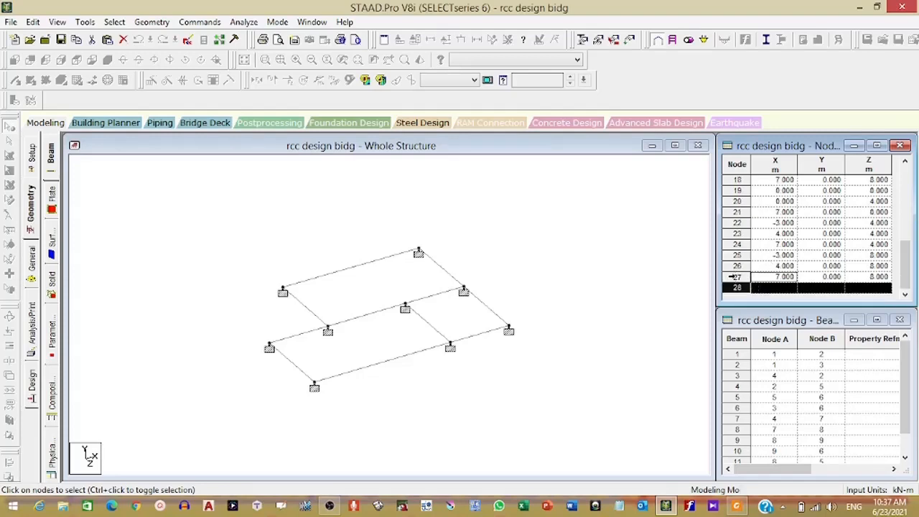
pyautogui.moveTo(732, 277); pyautogui.dragTo(731, 191)
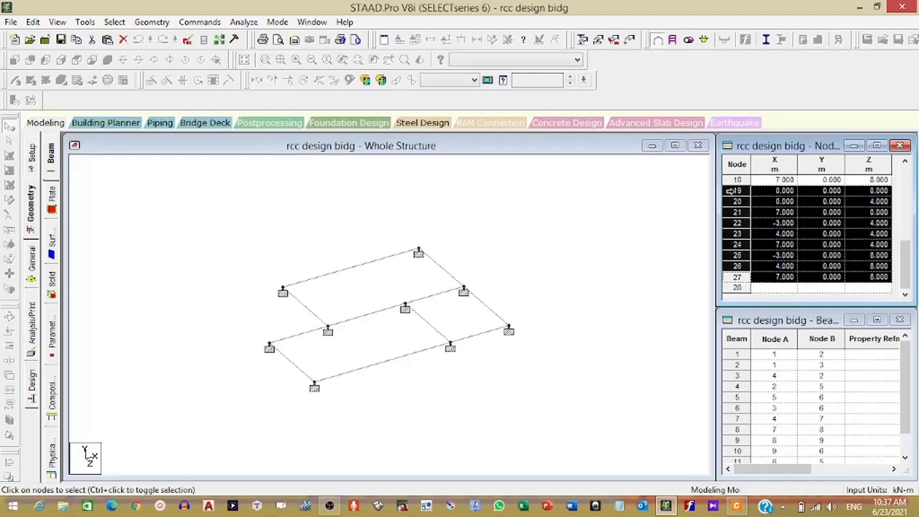
pyautogui.press('Delete')
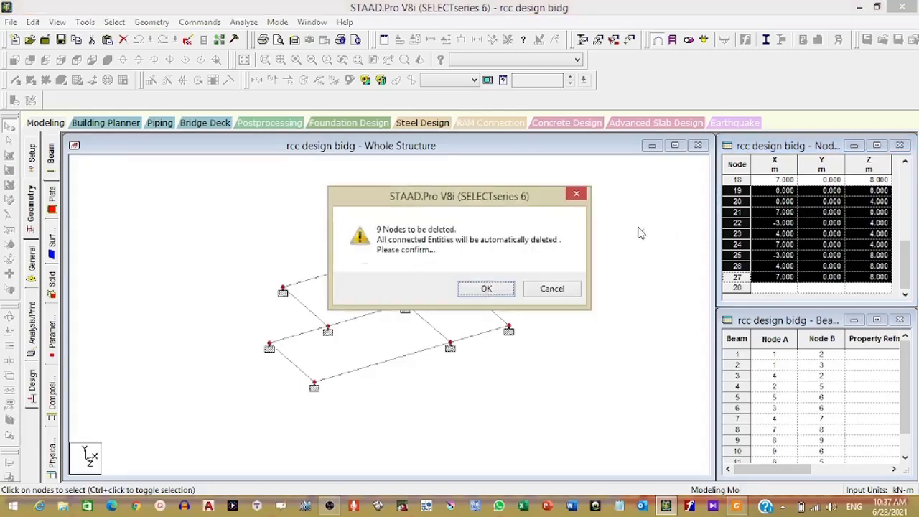
pyautogui.click(486, 287)
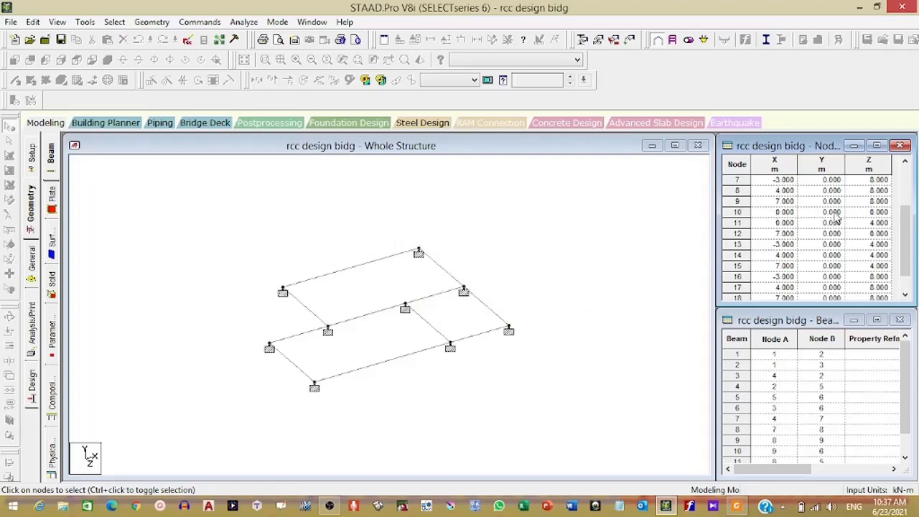
# - Set the Y coordinate of nodes 10 to 18 to 4 m in the node table
pyautogui.scroll(2, 835, 219)
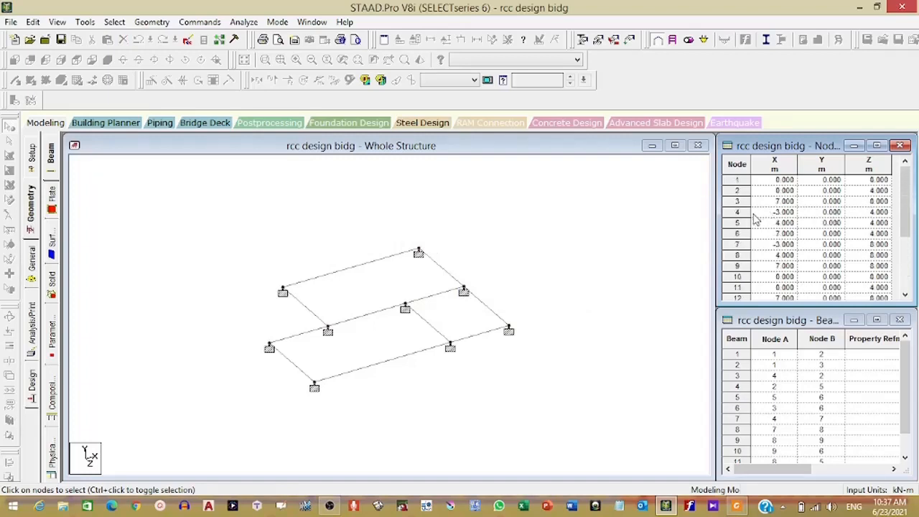
pyautogui.scroll(-1, 749, 251)
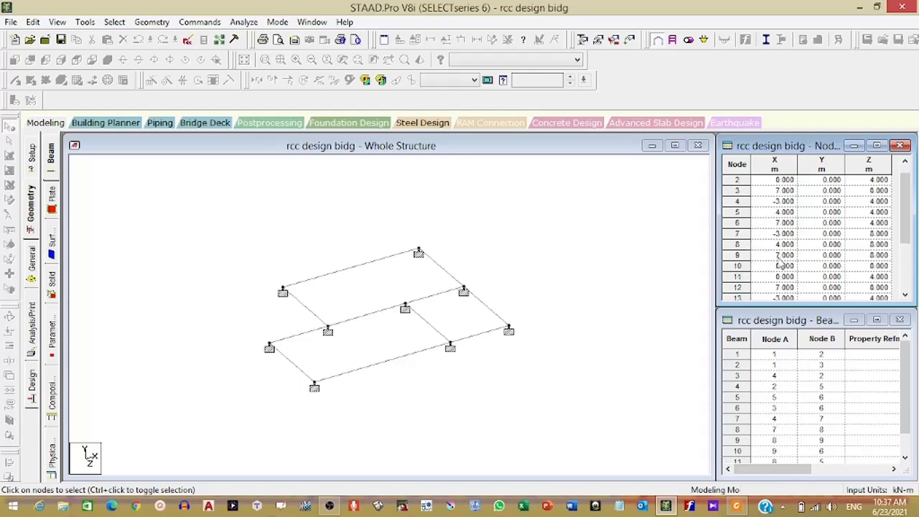
pyautogui.click(820, 267)
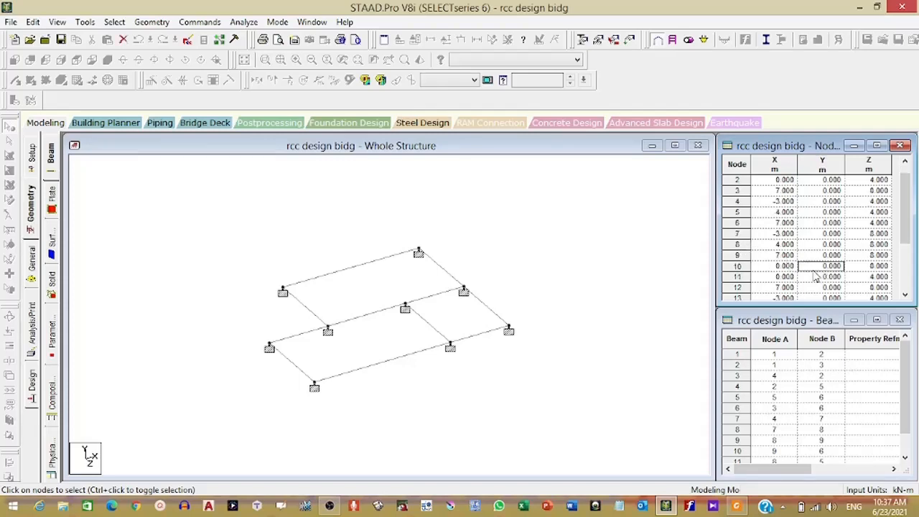
pyautogui.write('4 4 4 4 4')
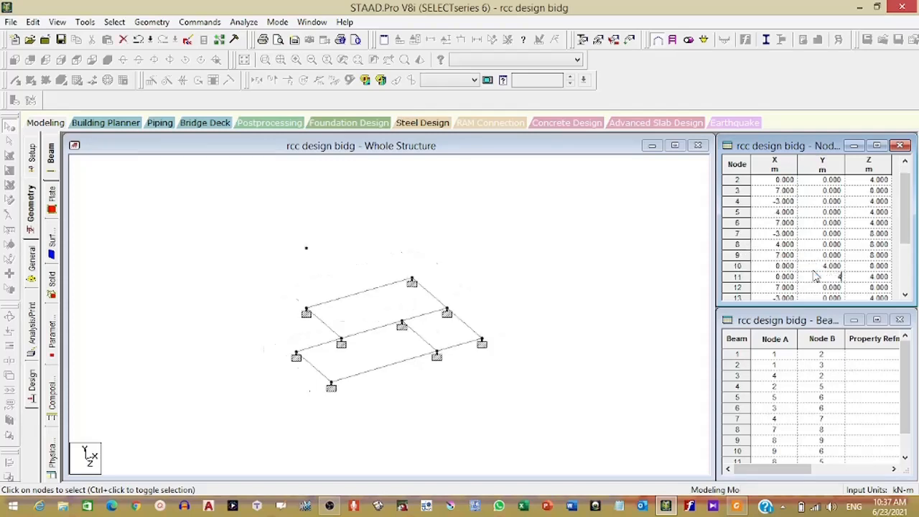
pyautogui.press('Return')
pyautogui.write('4')
pyautogui.press('Return')
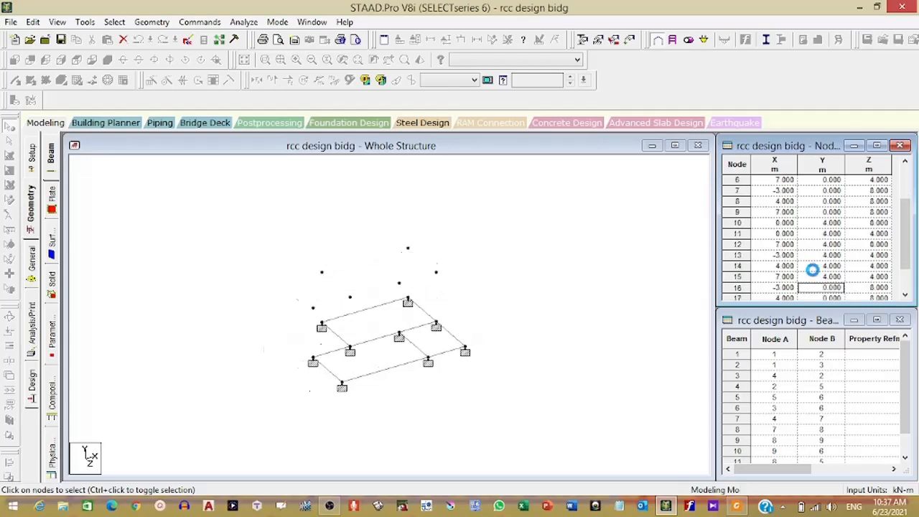
pyautogui.write('4')
pyautogui.press('Return')
pyautogui.write('4')
pyautogui.press('Return')
pyautogui.write('4')
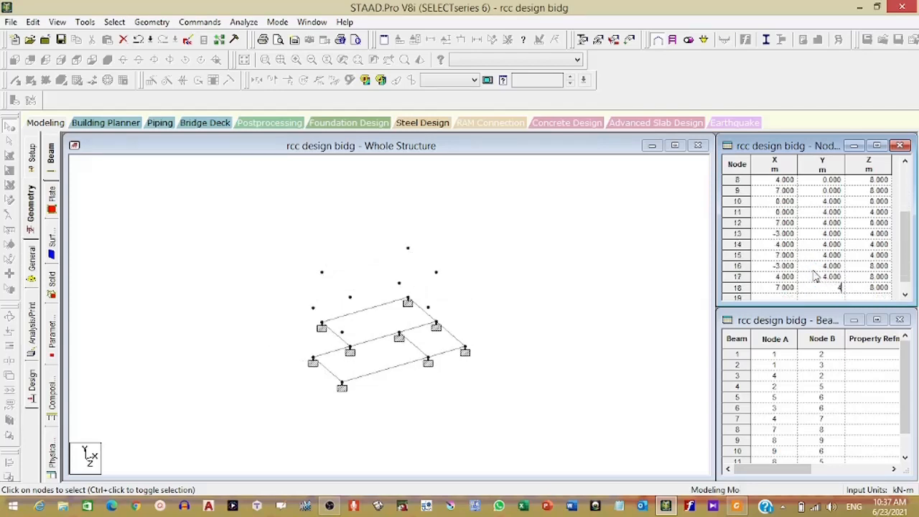
pyautogui.press('Return')
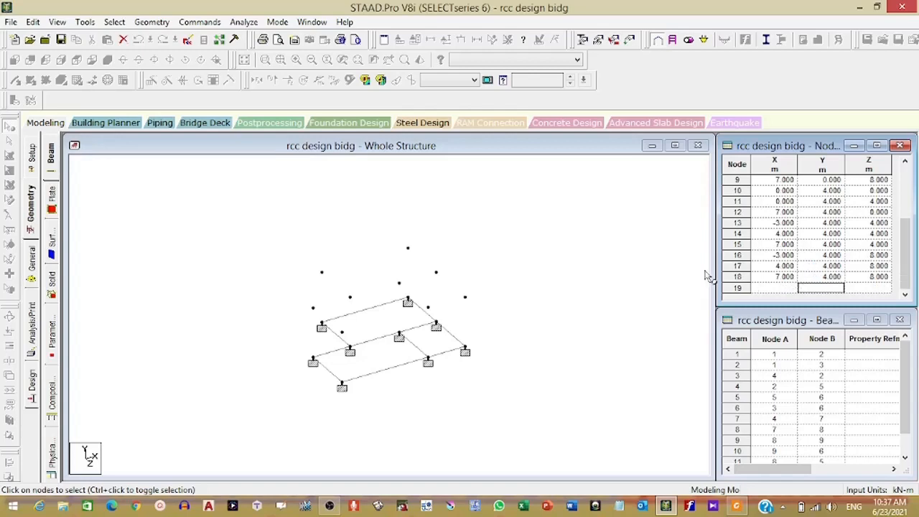
pyautogui.scroll(1, 380, 323)
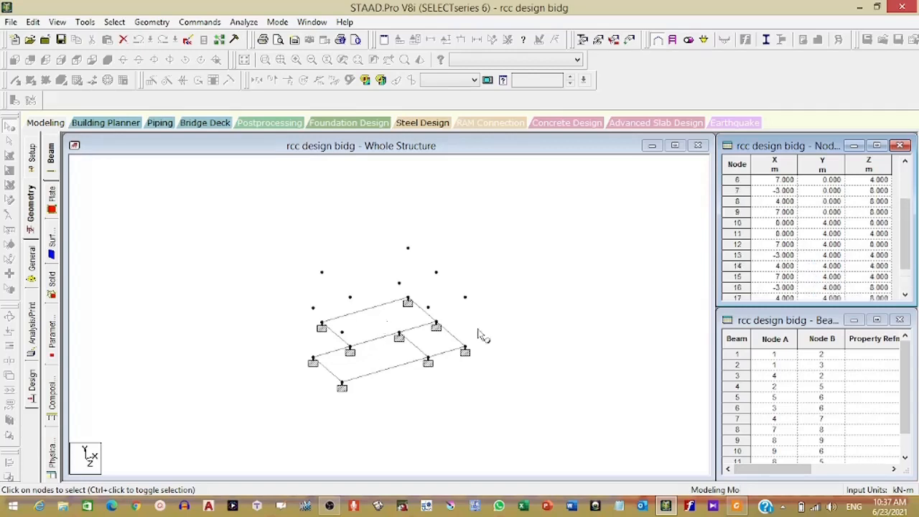
# - Add columns from upper nodes 16, 13, 10 and 11 to the base nodes below, plus the beam joining nodes 16 and 13
pyautogui.click(510, 320)
pyautogui.scroll(3, 348, 352)
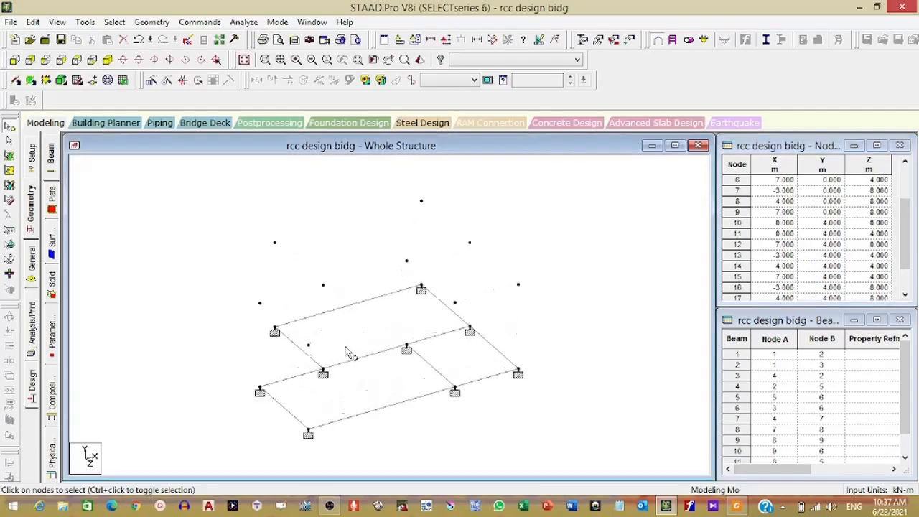
pyautogui.scroll(-1, 347, 352)
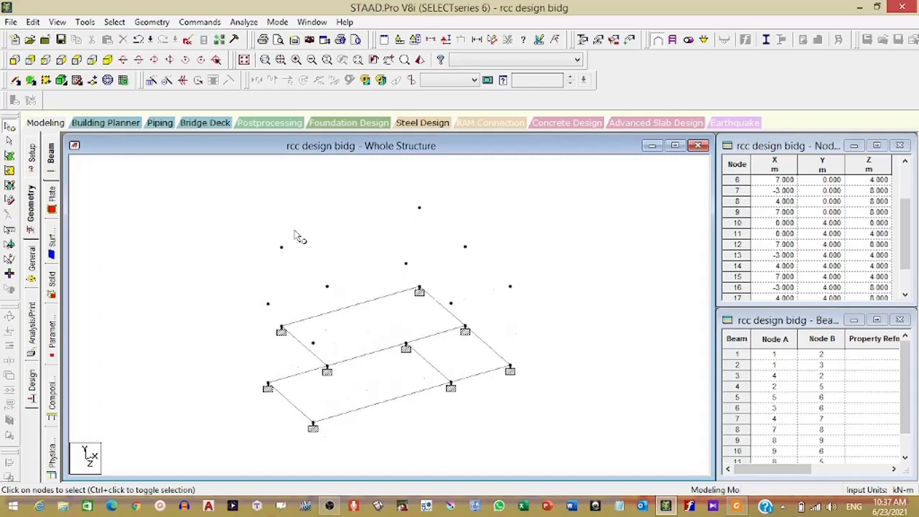
pyautogui.click(31, 80)
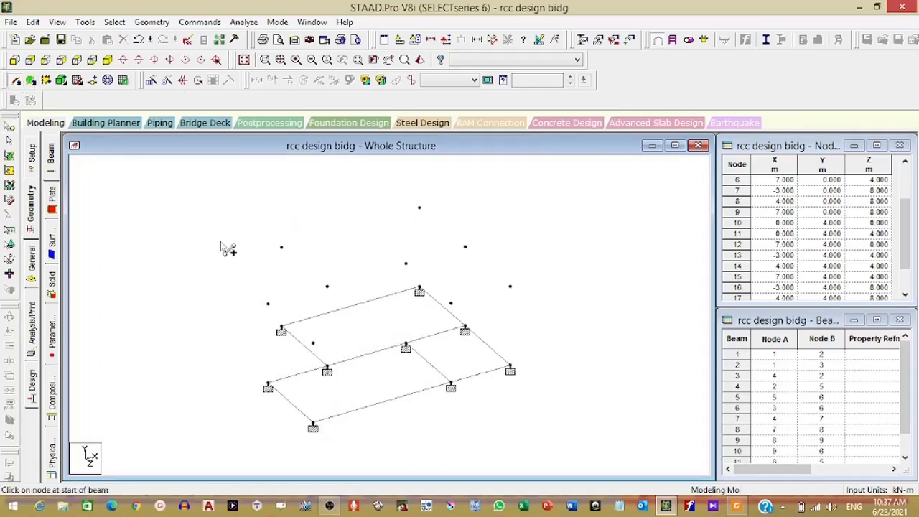
pyautogui.moveTo(314, 344); pyautogui.dragTo(328, 429)
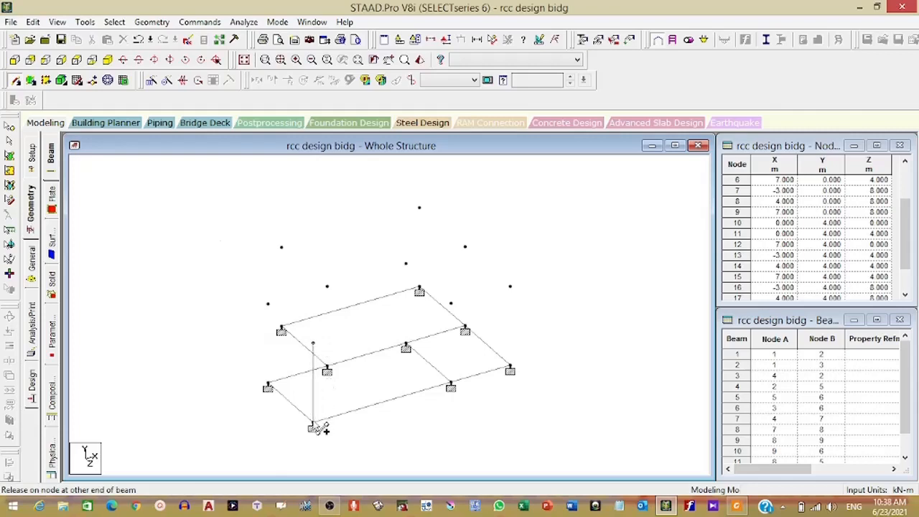
pyautogui.moveTo(314, 343); pyautogui.dragTo(267, 387)
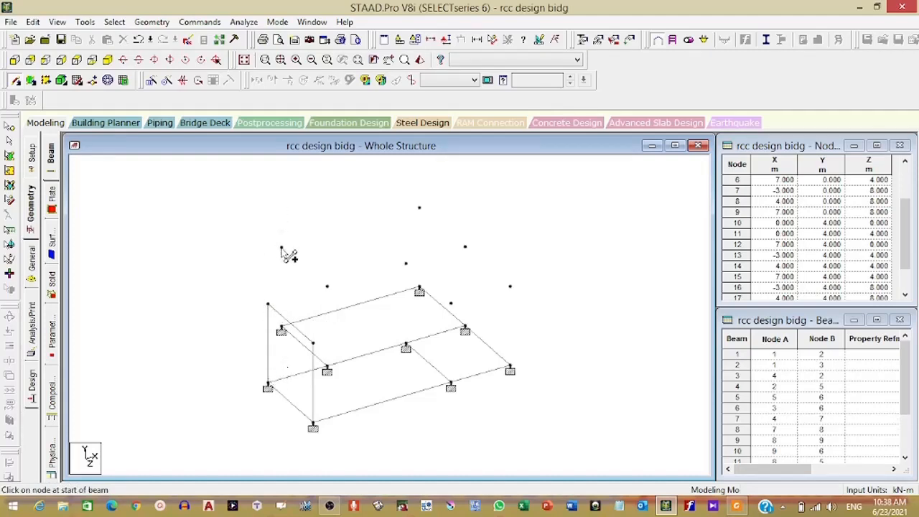
pyautogui.moveTo(281, 248); pyautogui.dragTo(282, 331)
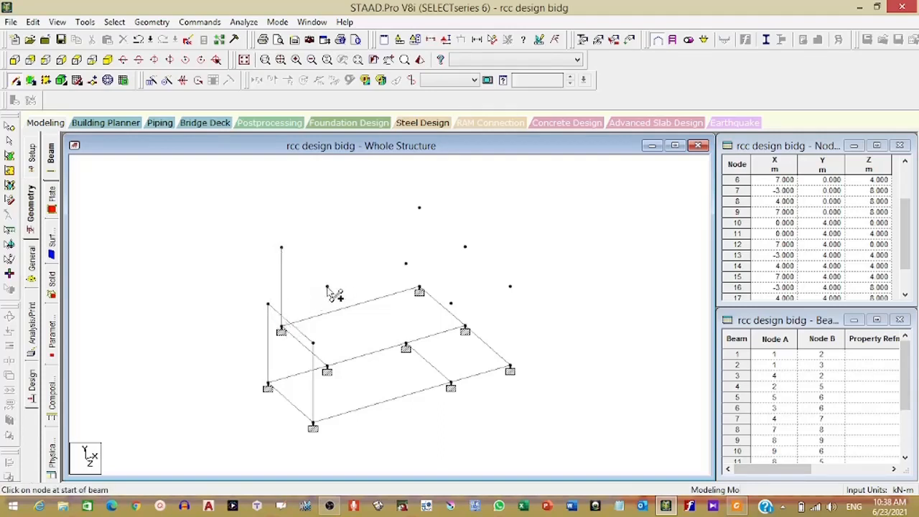
pyautogui.moveTo(326, 288); pyautogui.dragTo(332, 368)
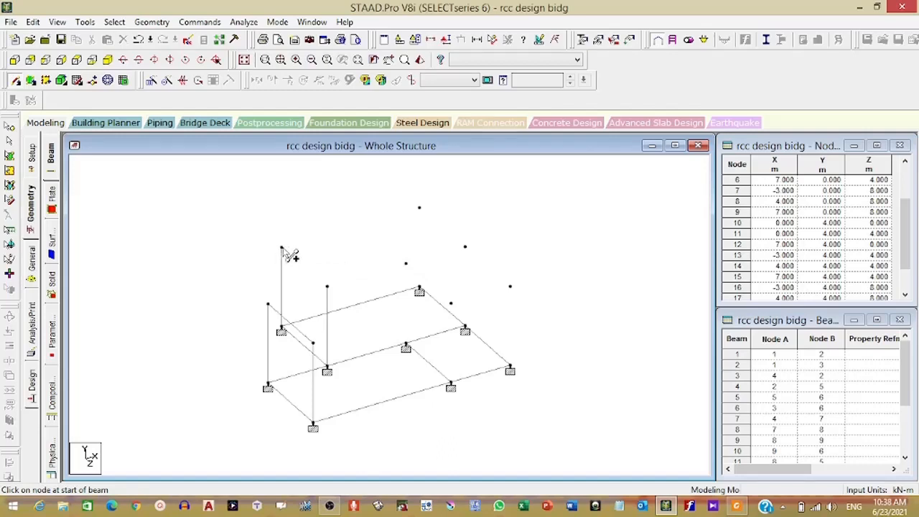
# - Connect the upper-level nodes with beams 10-12, 12-15, 15-18, 18-17, 17-14, 14-15, 11-14, 16-17 and 10-11
pyautogui.moveTo(281, 248); pyautogui.dragTo(465, 248)
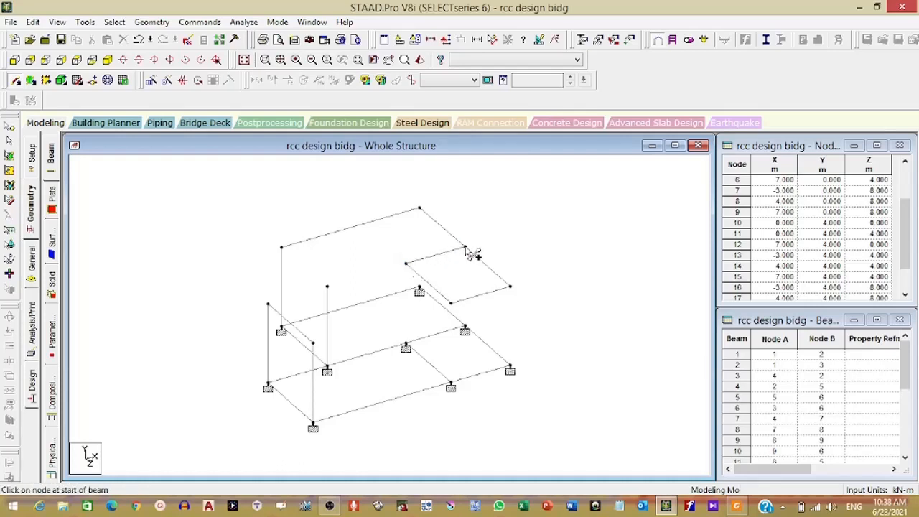
pyautogui.moveTo(326, 285); pyautogui.dragTo(405, 264)
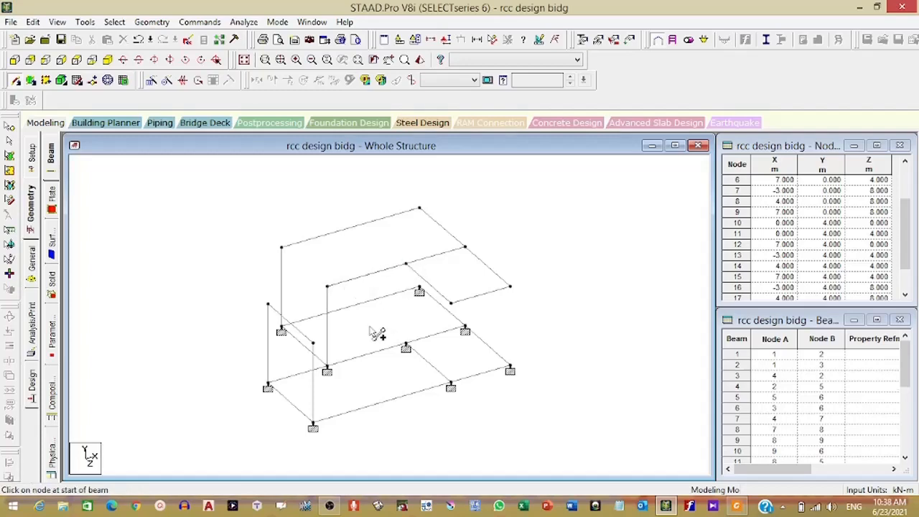
pyautogui.moveTo(313, 343); pyautogui.dragTo(451, 303)
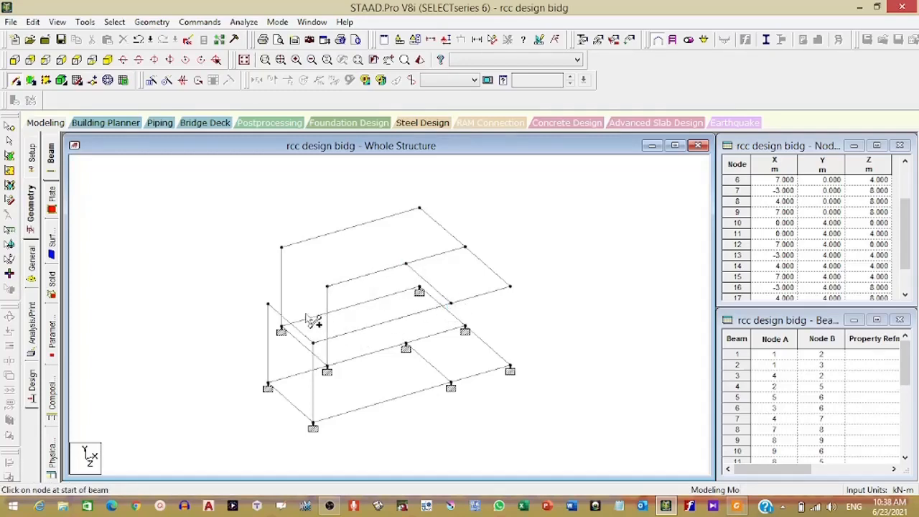
pyautogui.moveTo(327, 287); pyautogui.dragTo(283, 248)
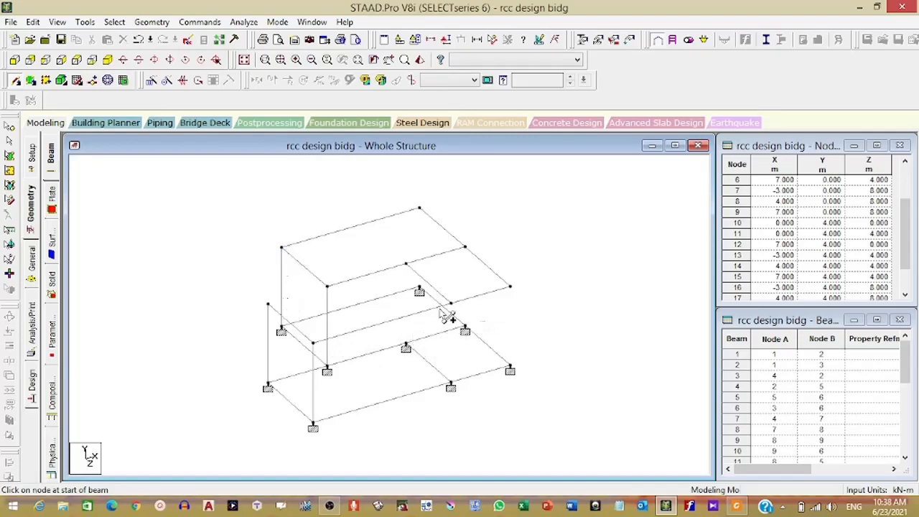
# - Add the remaining columns from upper nodes 17, 18, 15, 12 and 14 to their base supports, and end beam drawing
pyautogui.moveTo(450, 303); pyautogui.dragTo(450, 388)
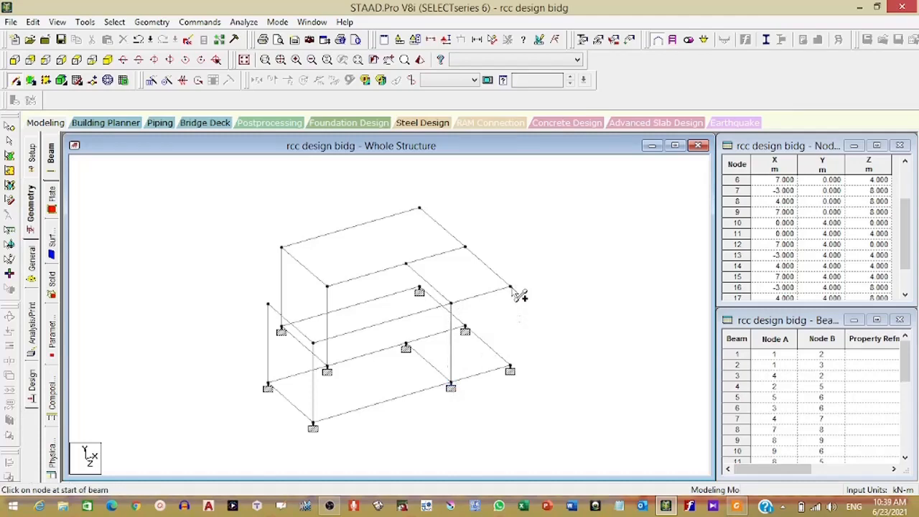
pyautogui.moveTo(510, 288); pyautogui.dragTo(510, 369)
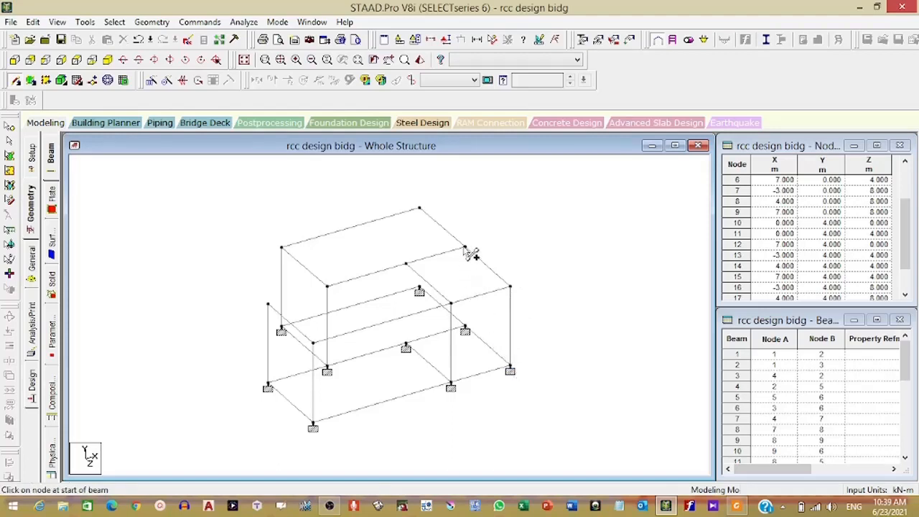
pyautogui.moveTo(465, 249); pyautogui.dragTo(466, 330)
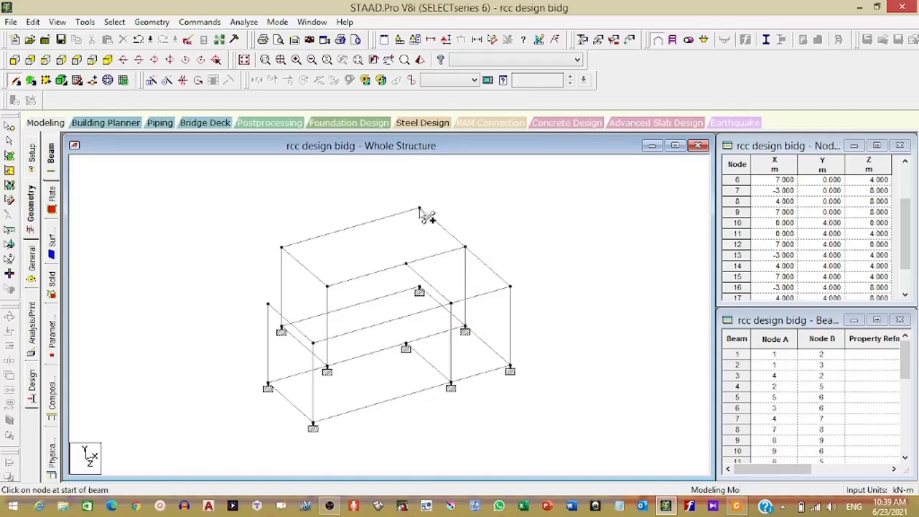
pyautogui.moveTo(421, 210); pyautogui.dragTo(424, 293)
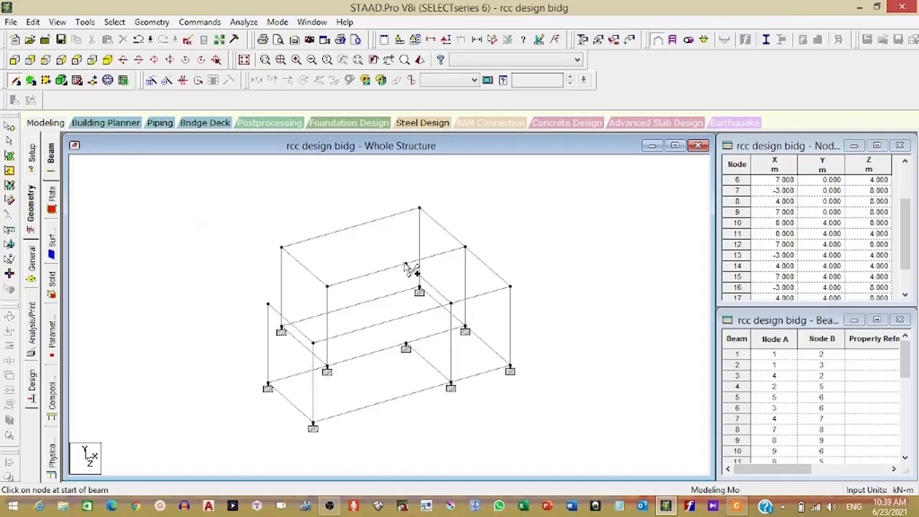
pyautogui.moveTo(405, 266); pyautogui.dragTo(407, 349)
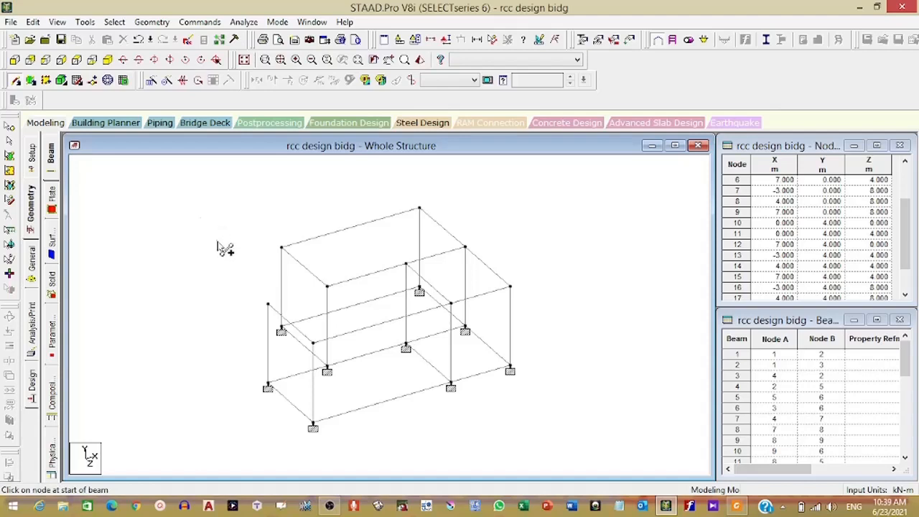
pyautogui.press('Escape')
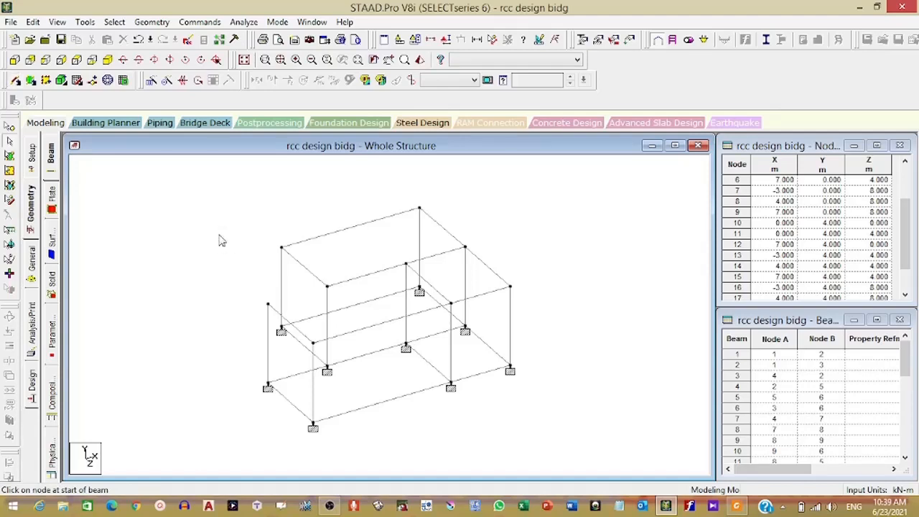
# - Open the rendered view and rotate the frame to inspect its beams and columns, closing the view when done
pyautogui.click(420, 60)
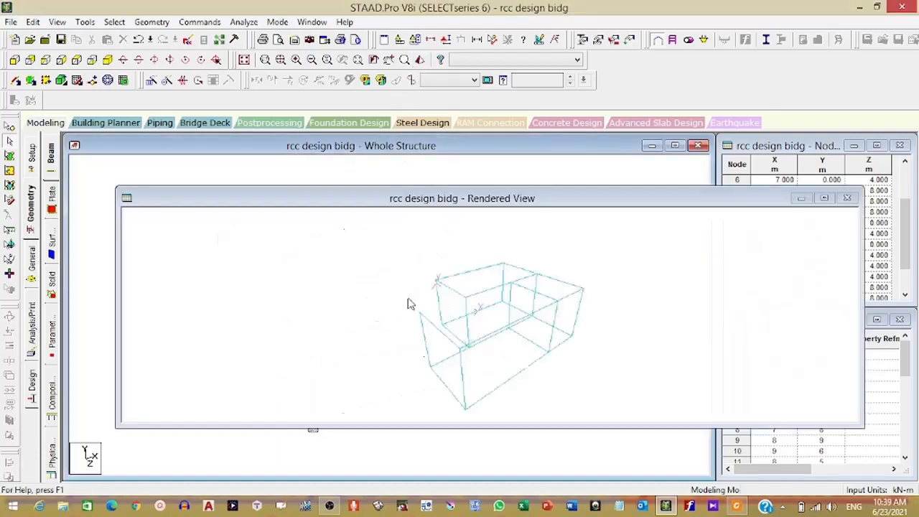
pyautogui.moveTo(407, 303); pyautogui.dragTo(461, 385)
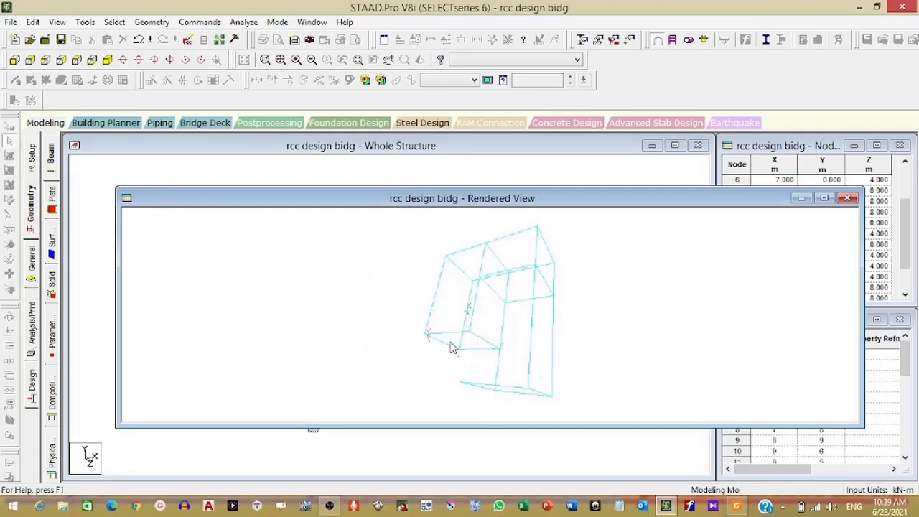
pyautogui.click(847, 198)
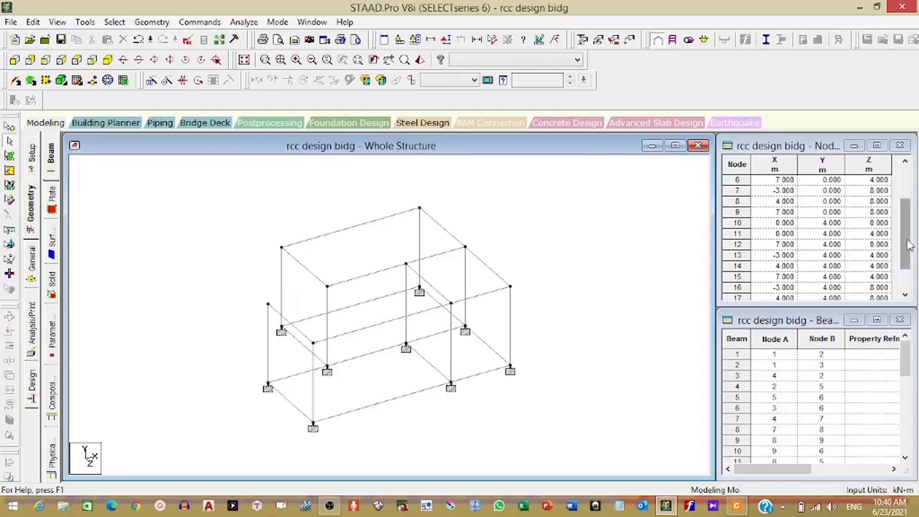
# - Review the upper-level coordinates at the end of the node table and decline the auto-save
pyautogui.moveTo(910, 243); pyautogui.dragTo(910, 260)
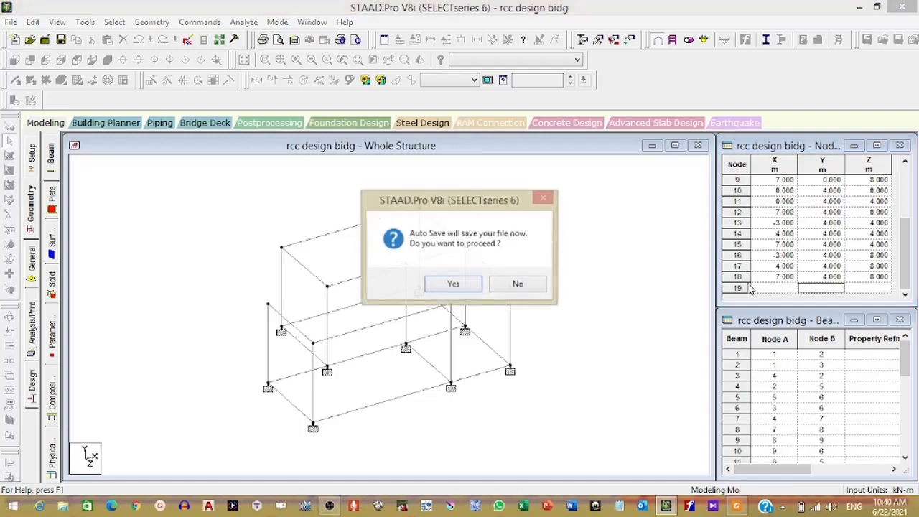
pyautogui.click(519, 284)
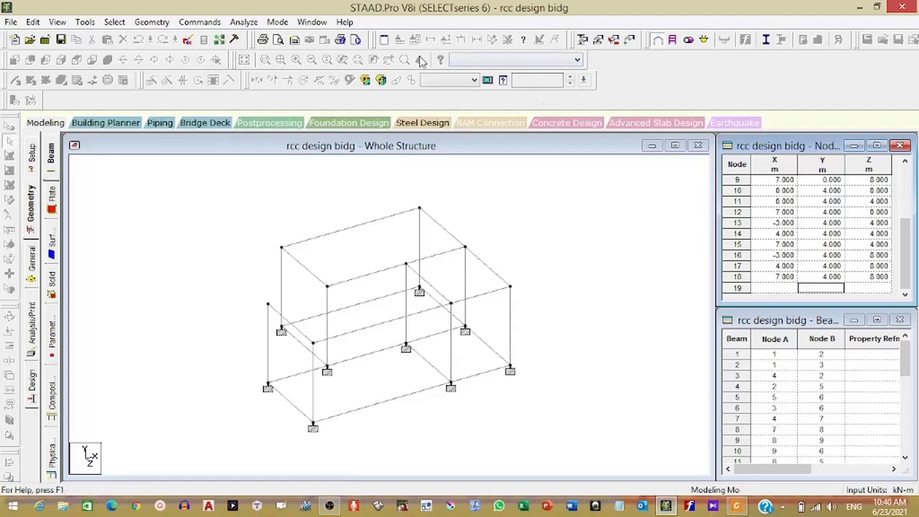
pyautogui.click(355, 166)
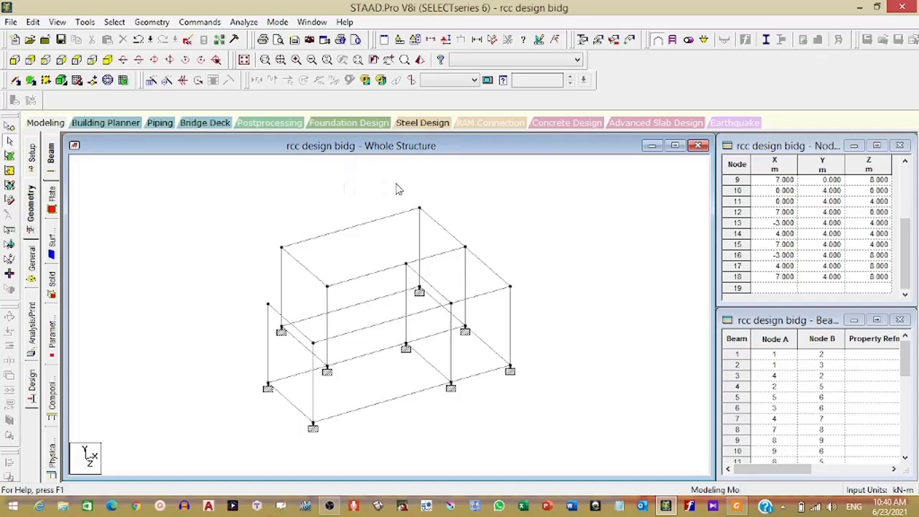
# - Reopen the rendered view, orbit the frame to examine it from several sides, and return to the whole structure
pyautogui.click(419, 60)
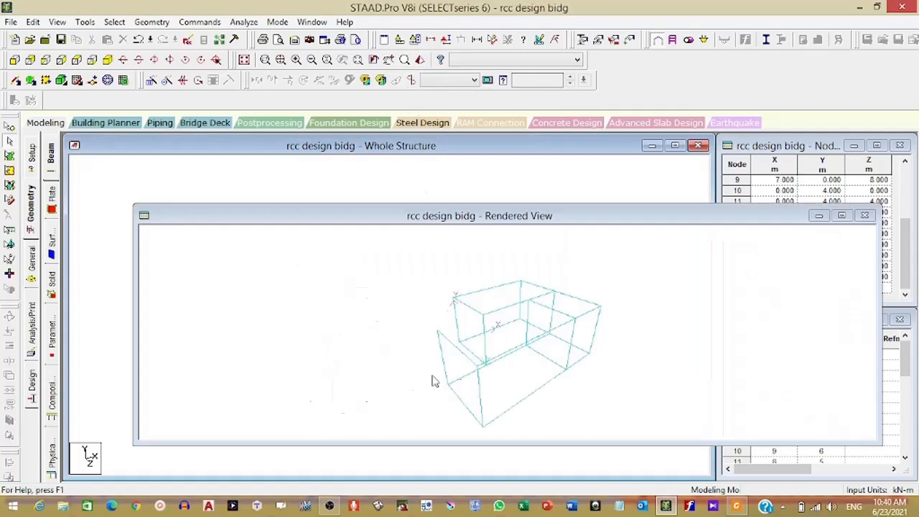
pyautogui.moveTo(433, 381); pyautogui.dragTo(794, 328)
pyautogui.moveTo(505, 368); pyautogui.dragTo(652, 383)
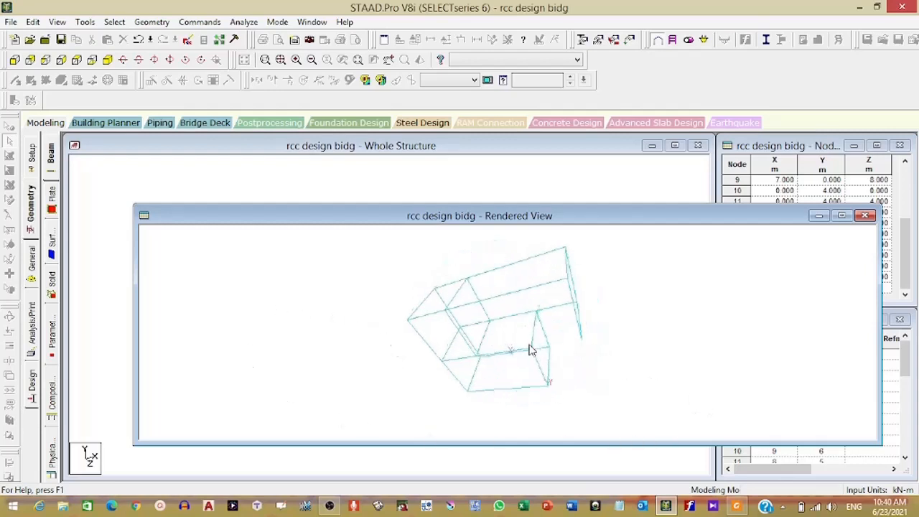
pyautogui.moveTo(534, 351); pyautogui.dragTo(430, 357)
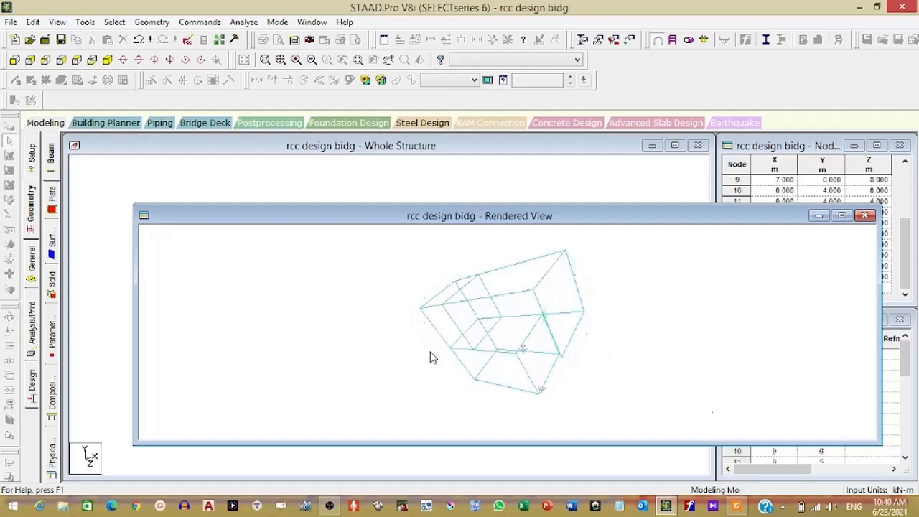
pyautogui.click(870, 217)
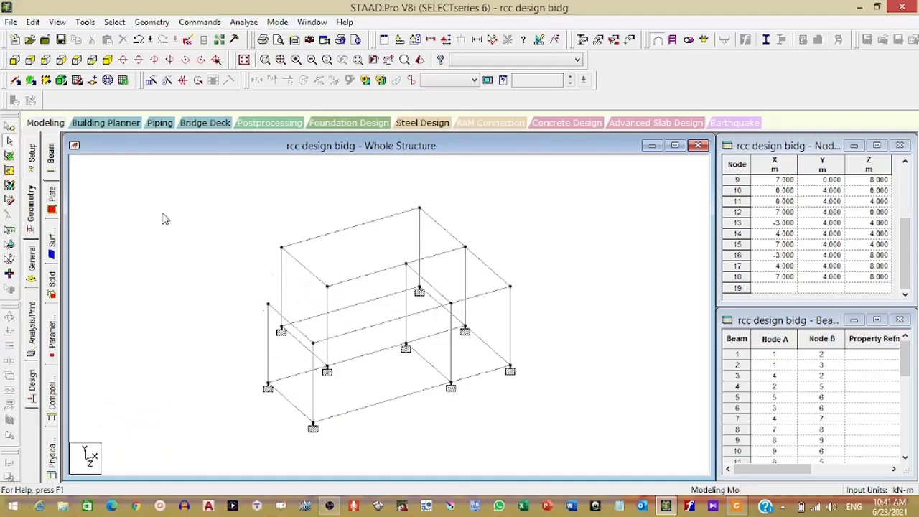
# - Add the missing upper-level beam between nodes 13 and 11
pyautogui.click(29, 81)
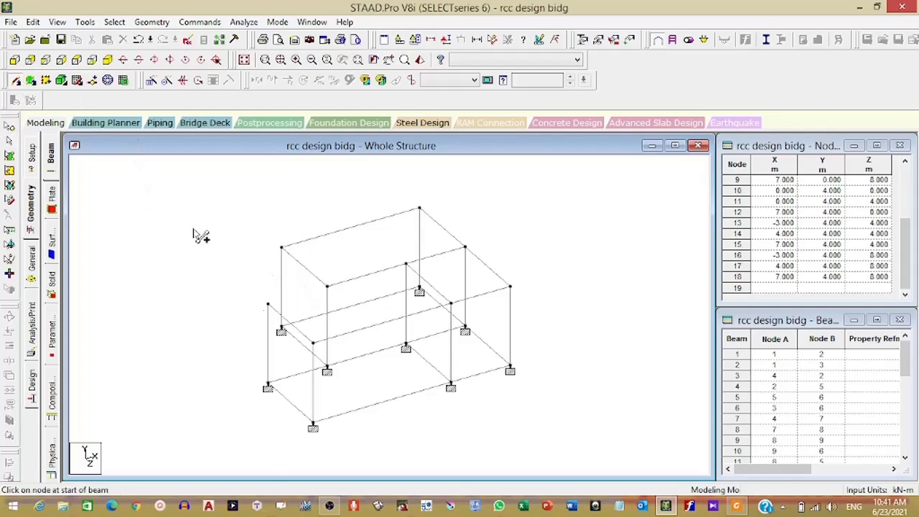
pyautogui.moveTo(269, 305); pyautogui.dragTo(327, 286)
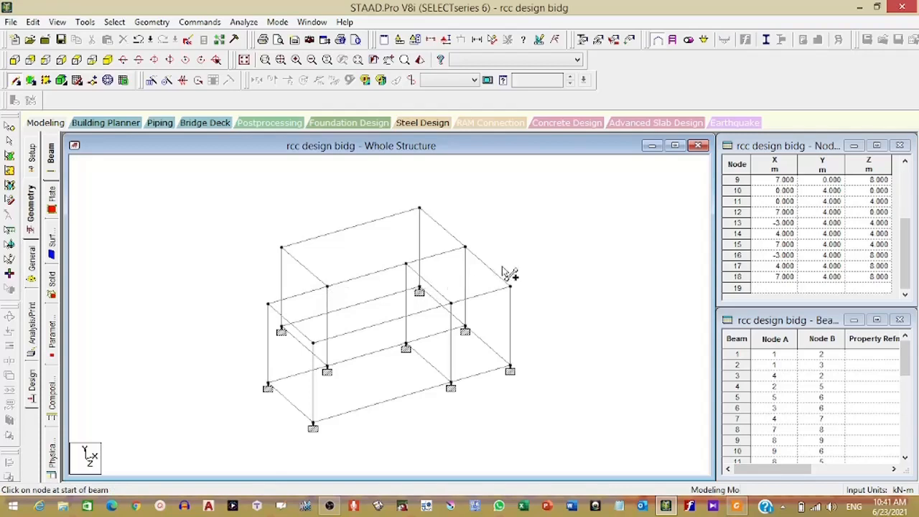
# - Inspect the frame from several sides in the rendered view, then close that view
pyautogui.click(420, 60)
pyautogui.moveTo(501, 296); pyautogui.dragTo(696, 327)
pyautogui.moveTo(399, 374); pyautogui.dragTo(609, 325)
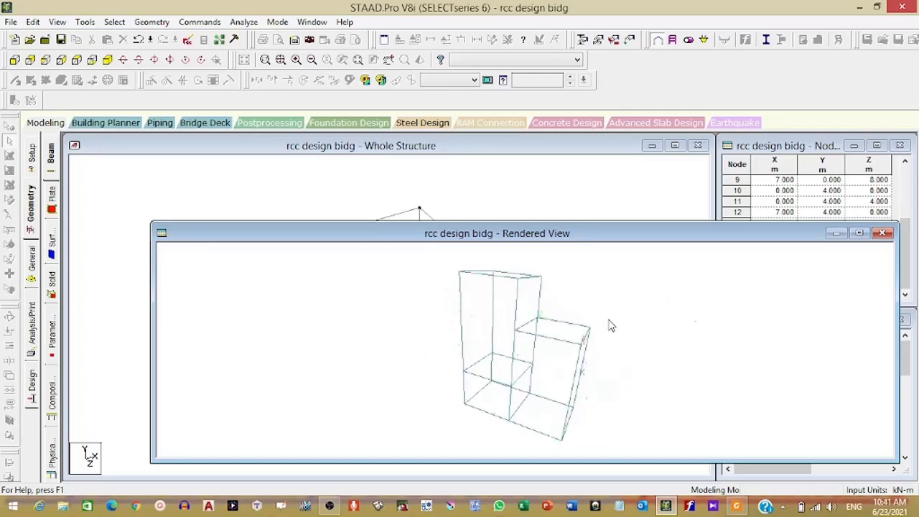
pyautogui.moveTo(552, 392); pyautogui.dragTo(520, 299)
pyautogui.moveTo(435, 310); pyautogui.dragTo(578, 351)
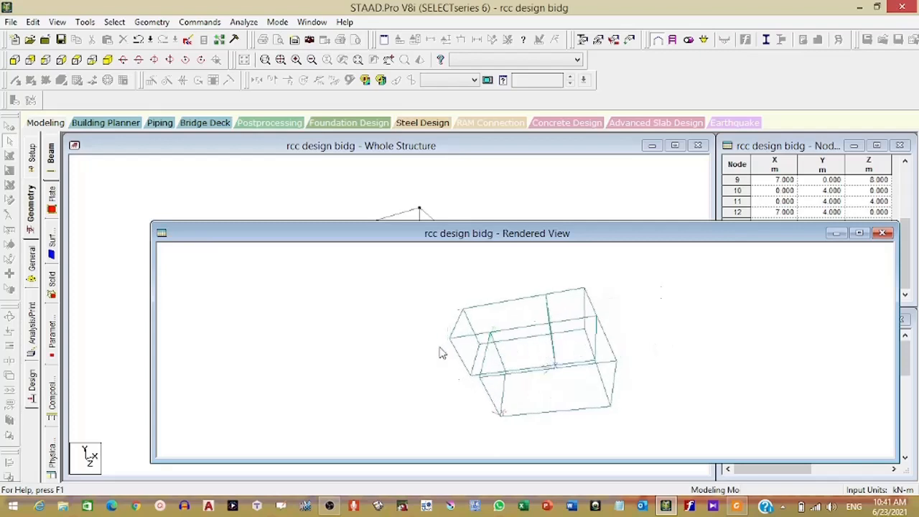
pyautogui.moveTo(443, 354); pyautogui.dragTo(392, 331)
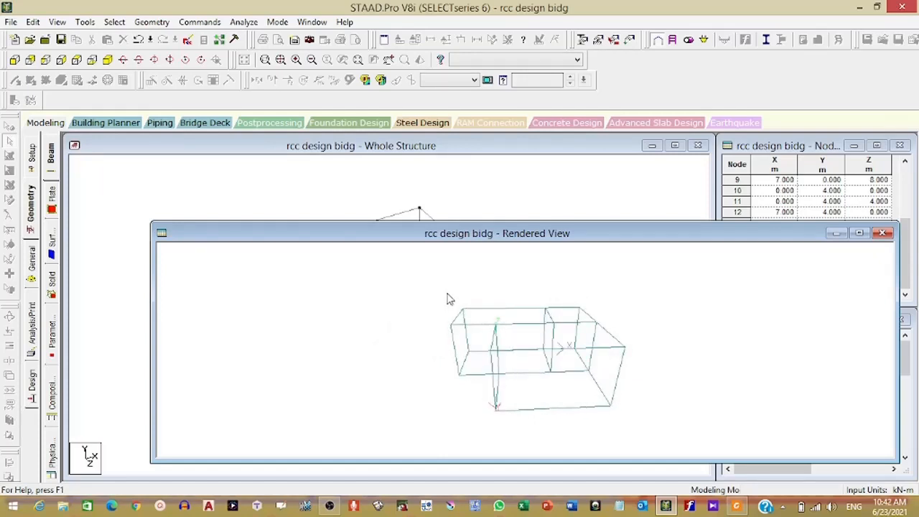
pyautogui.click(882, 233)
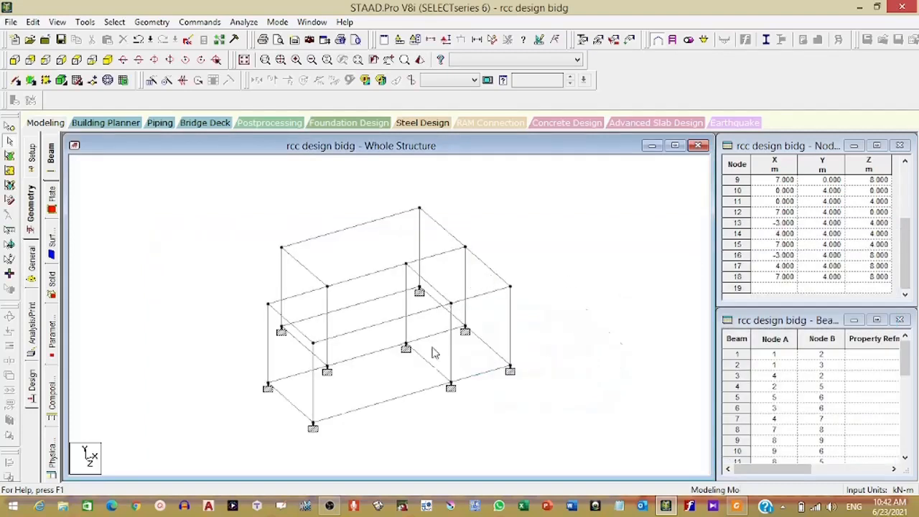
# - Add a four-noded plate across the rear base bay, joining the supports below nodes 10, 12, 15 and 11
pyautogui.scroll(5, 433, 352)
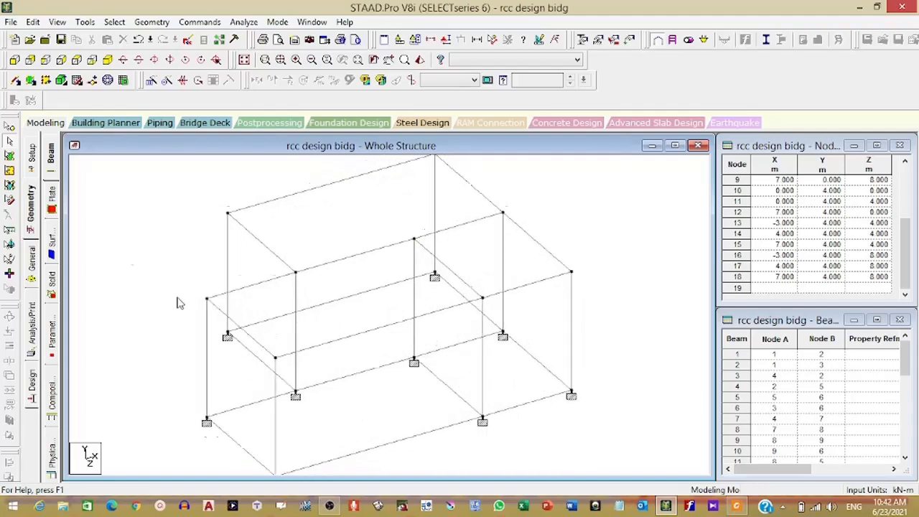
pyautogui.click(30, 81)
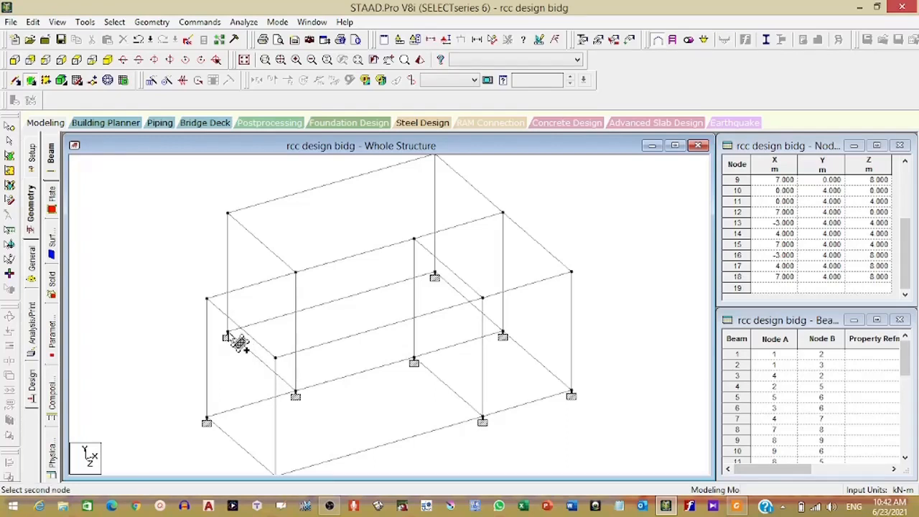
pyautogui.click(434, 277)
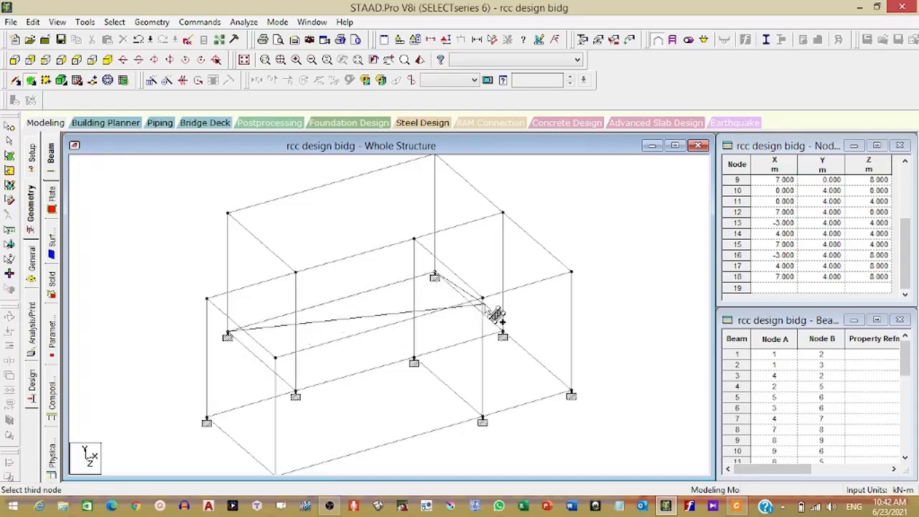
pyautogui.click(502, 336)
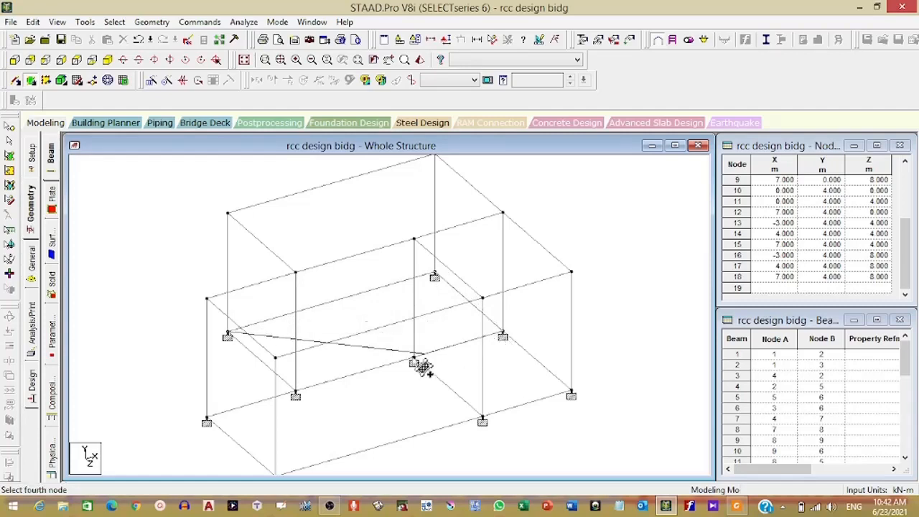
pyautogui.click(295, 395)
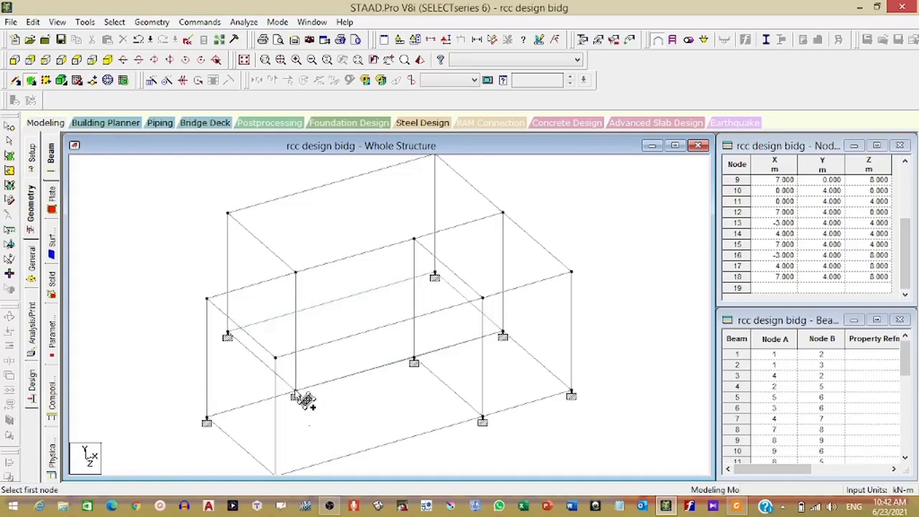
pyautogui.click(295, 395)
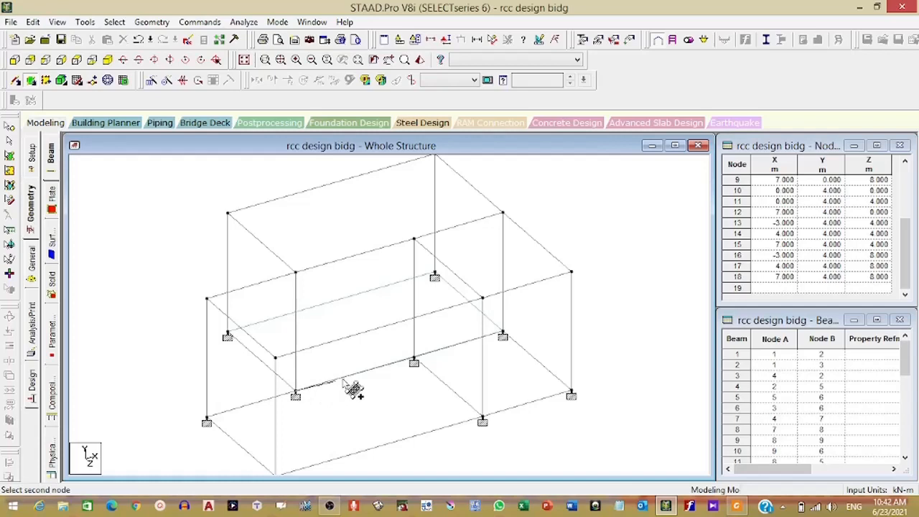
pyautogui.click(413, 362)
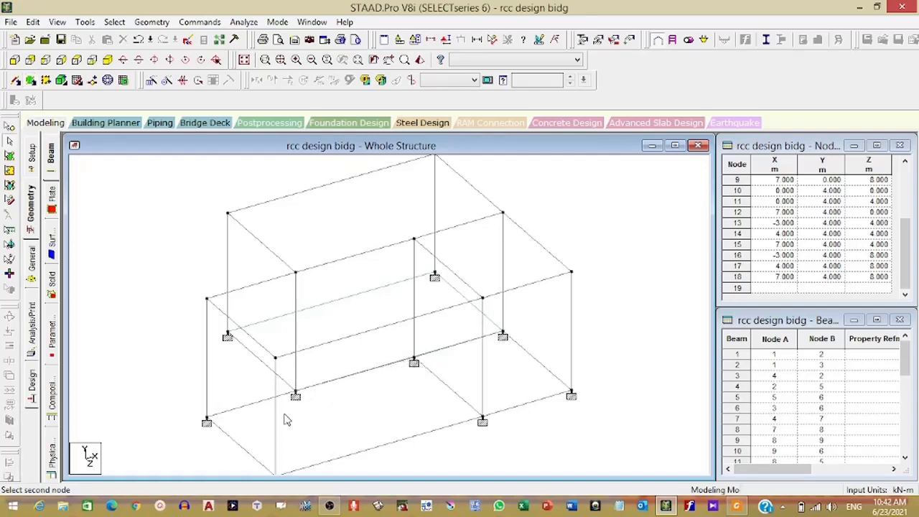
pyautogui.click(206, 422)
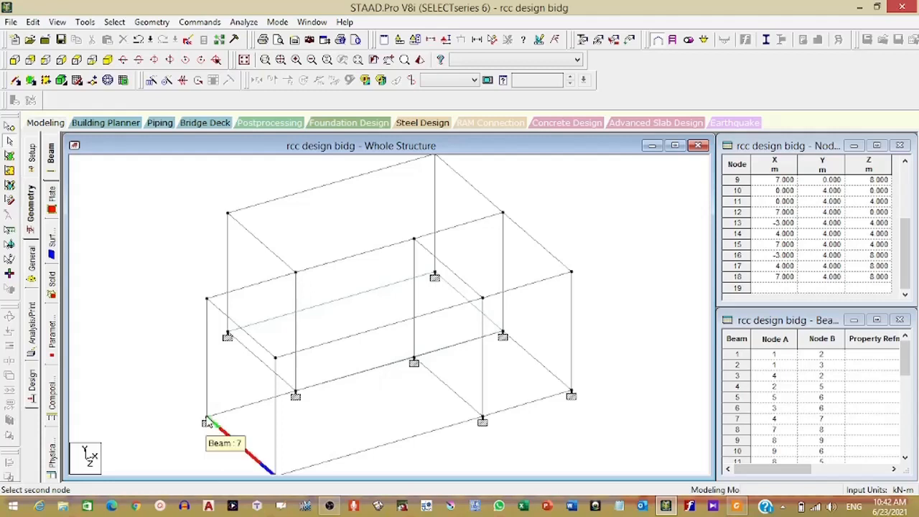
pyautogui.click(167, 389)
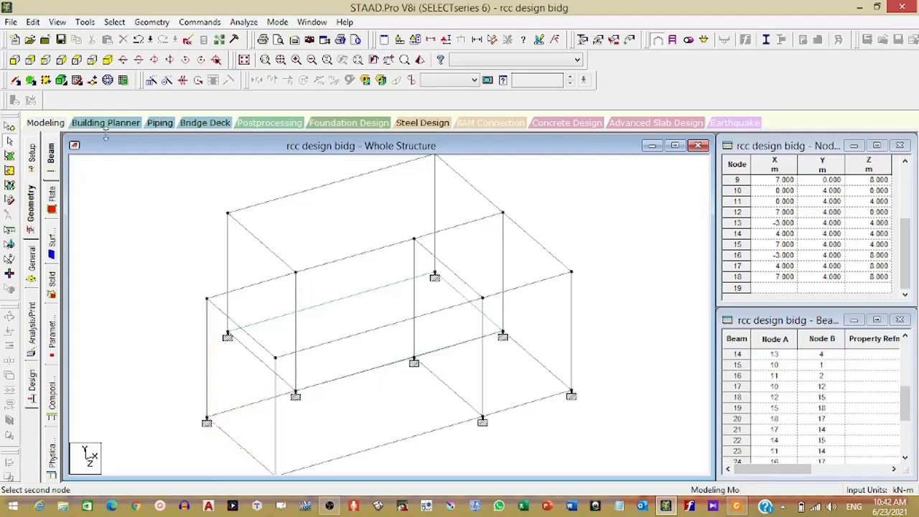
# - Add a four-noded plate across the large front base bay, joining the supports below nodes 13, 14, 17 and 16
pyautogui.click(30, 80)
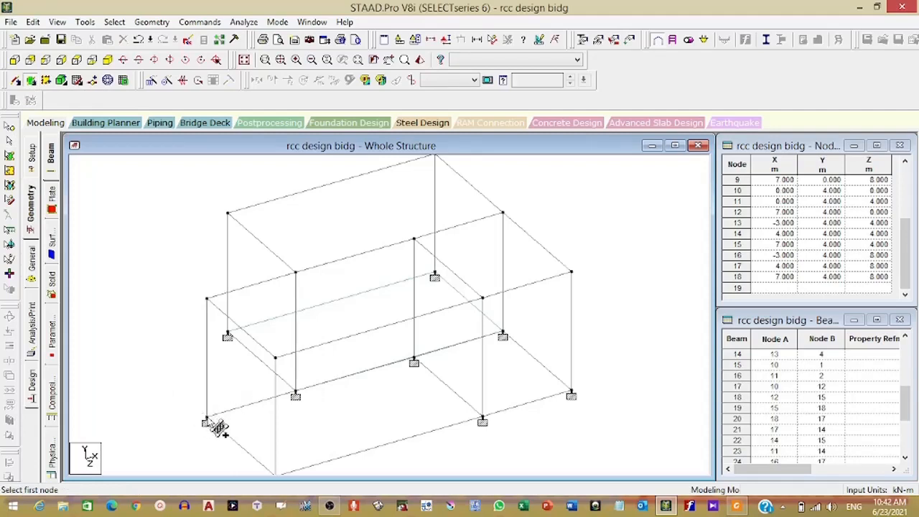
pyautogui.scroll(-1, 221, 412)
pyautogui.scroll(-1, 213, 412)
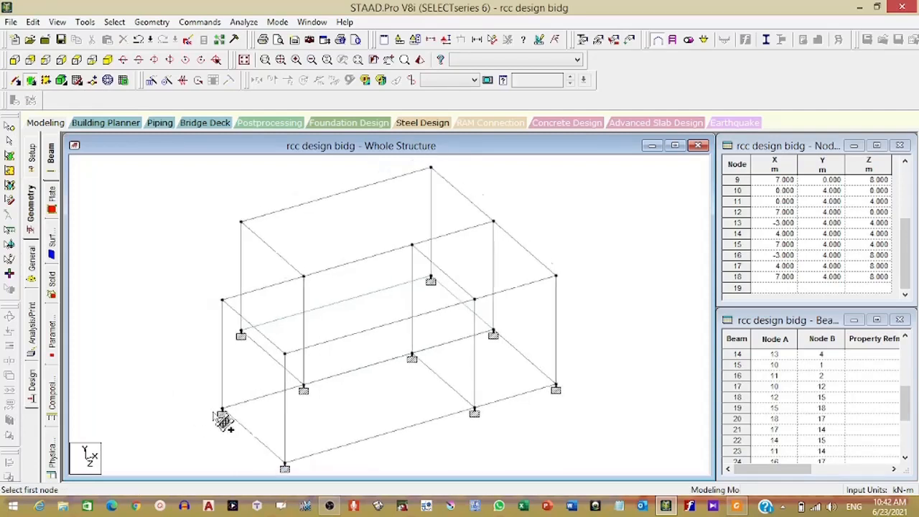
pyautogui.click(222, 410)
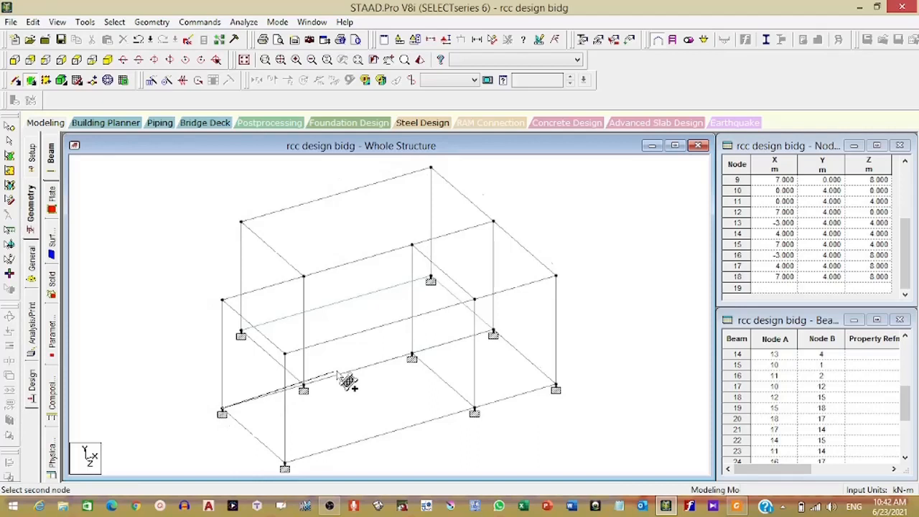
pyautogui.click(412, 357)
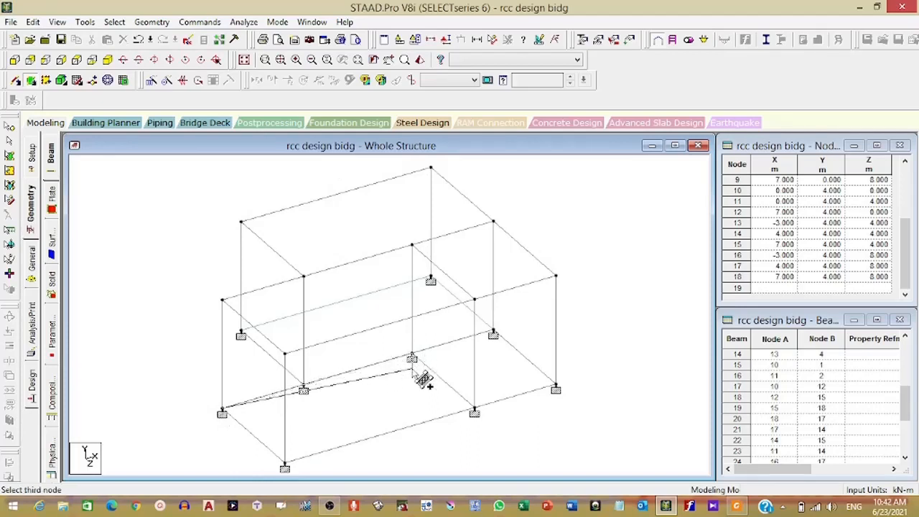
pyautogui.click(475, 412)
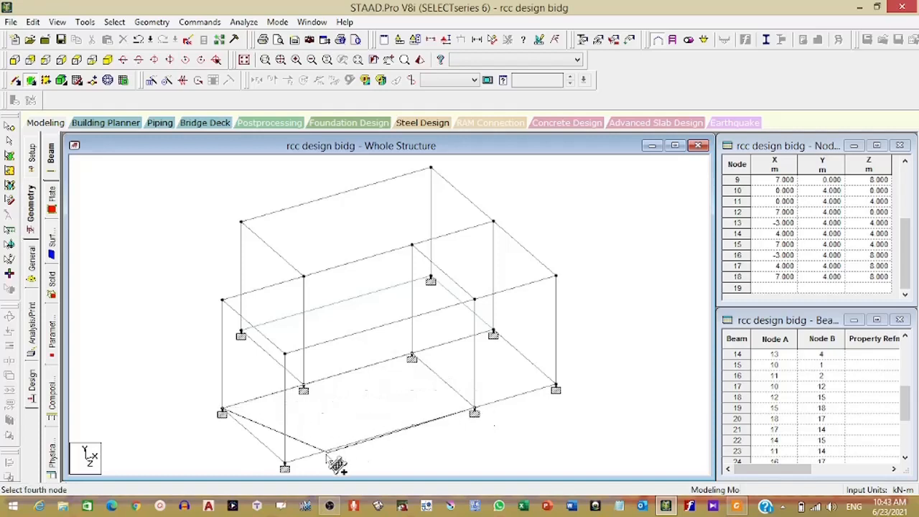
pyautogui.click(285, 467)
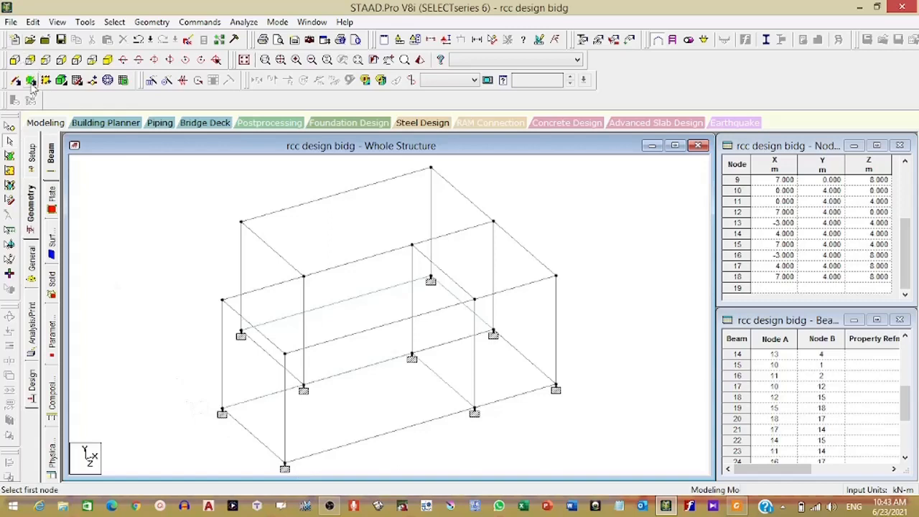
# - Add a four-noded plate across the small front base bay, joining the supports below nodes 14, 15, 18 and 17
pyautogui.click(412, 357)
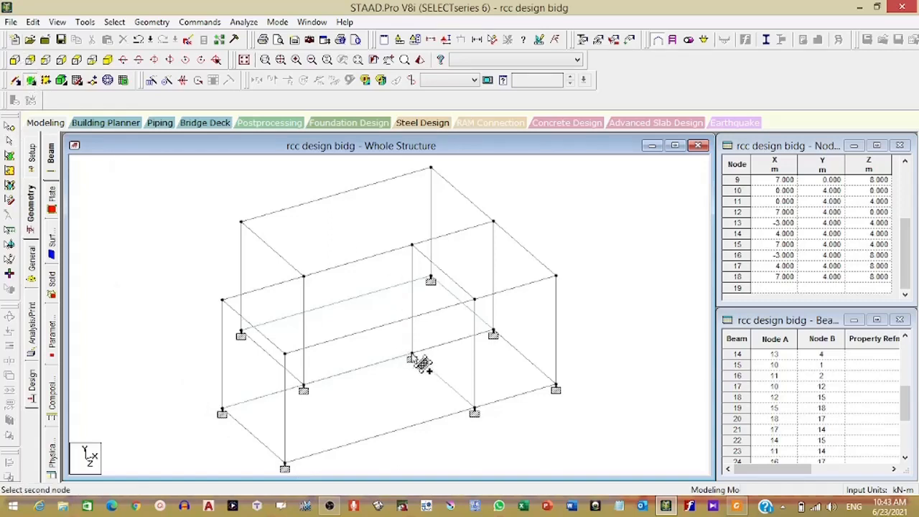
pyautogui.click(493, 333)
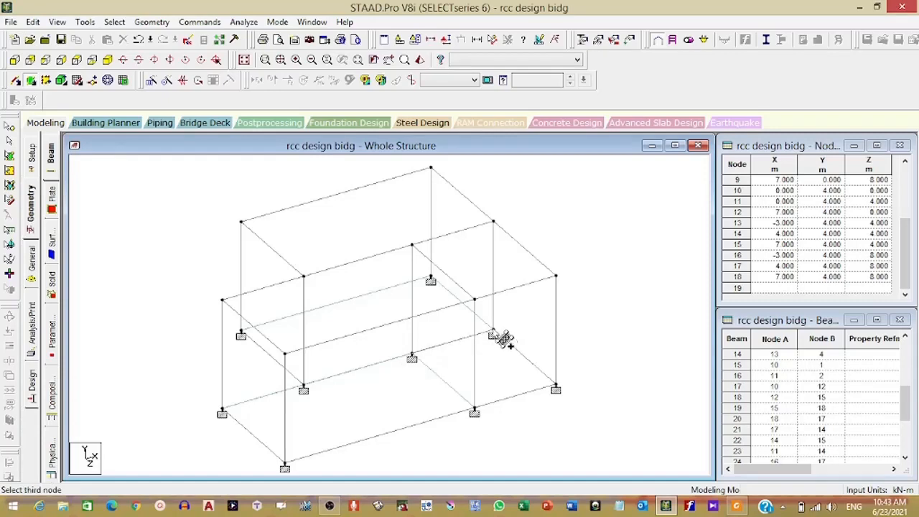
pyautogui.click(556, 390)
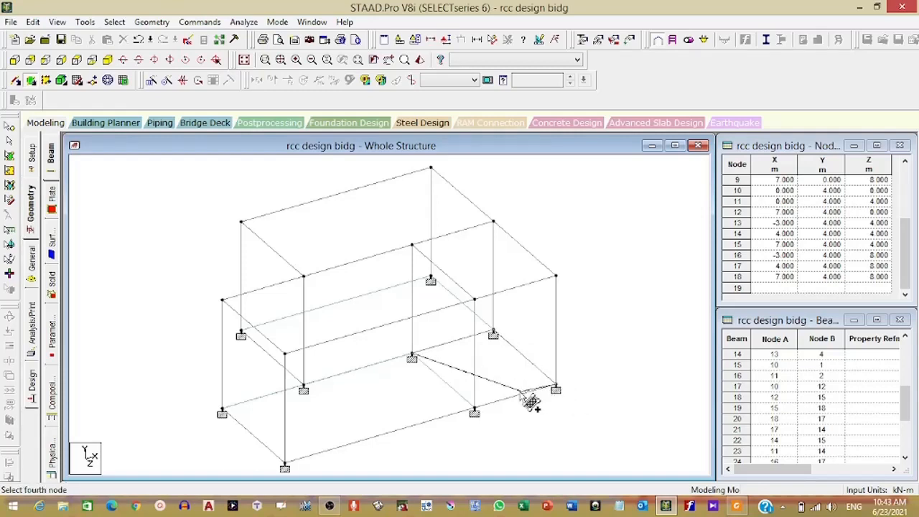
pyautogui.click(475, 413)
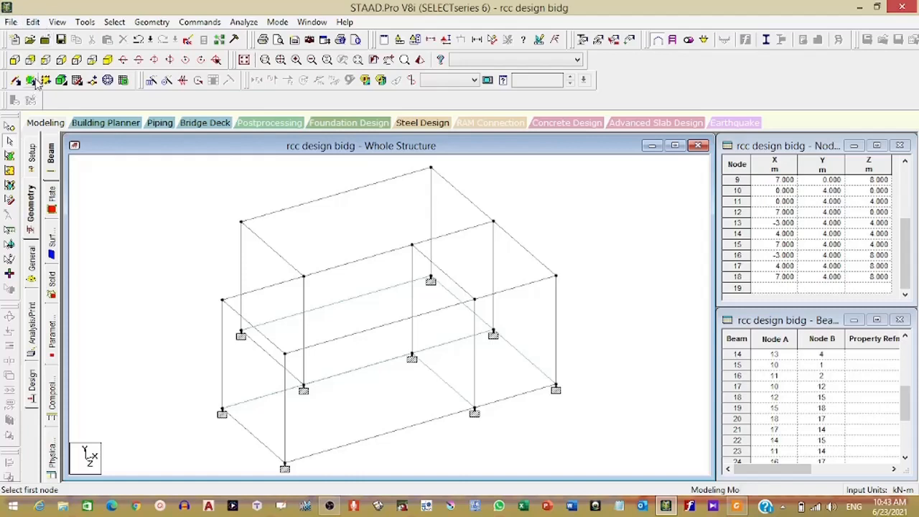
# - Add a four-noded plate across the rear bay of the 4 m level through nodes 10, 12, 15 and 11
pyautogui.click(243, 224)
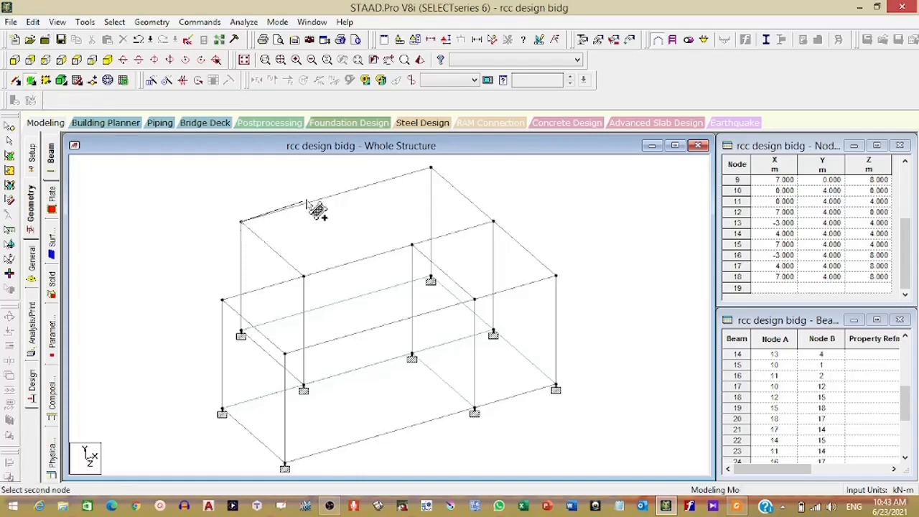
pyautogui.click(431, 170)
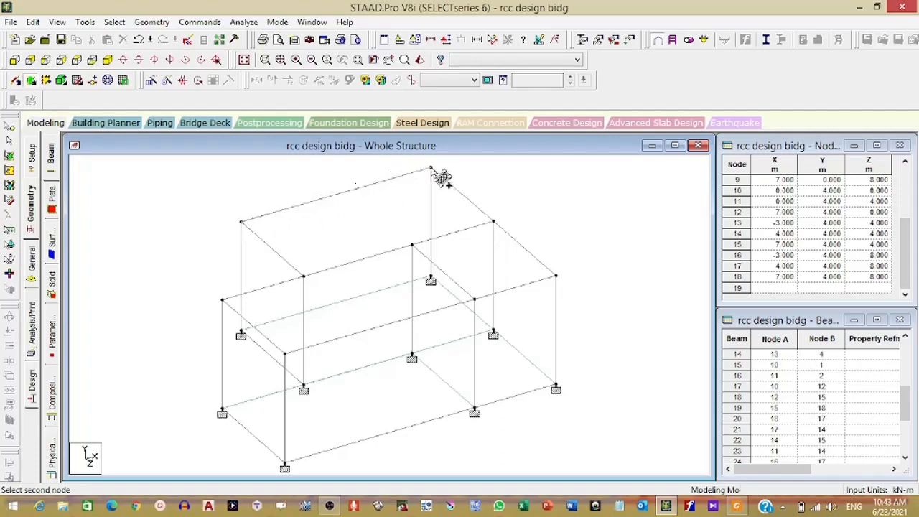
pyautogui.click(431, 169)
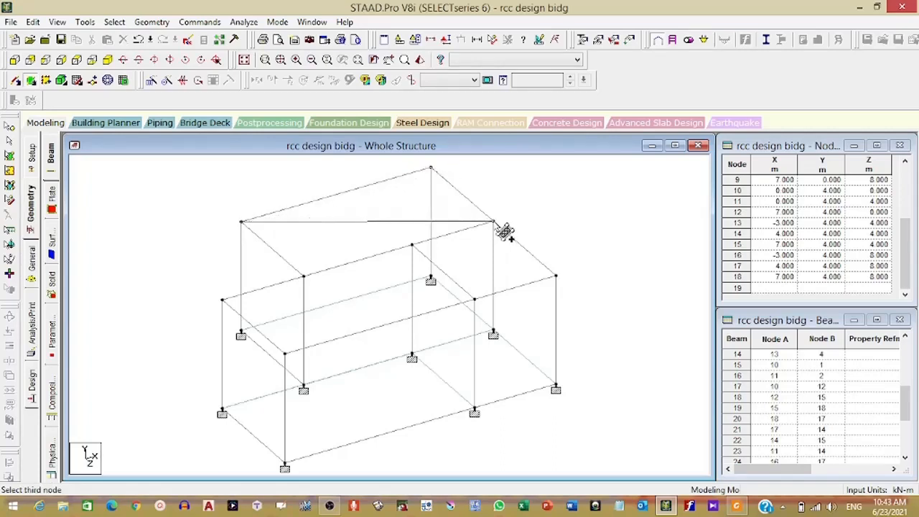
pyautogui.click(494, 223)
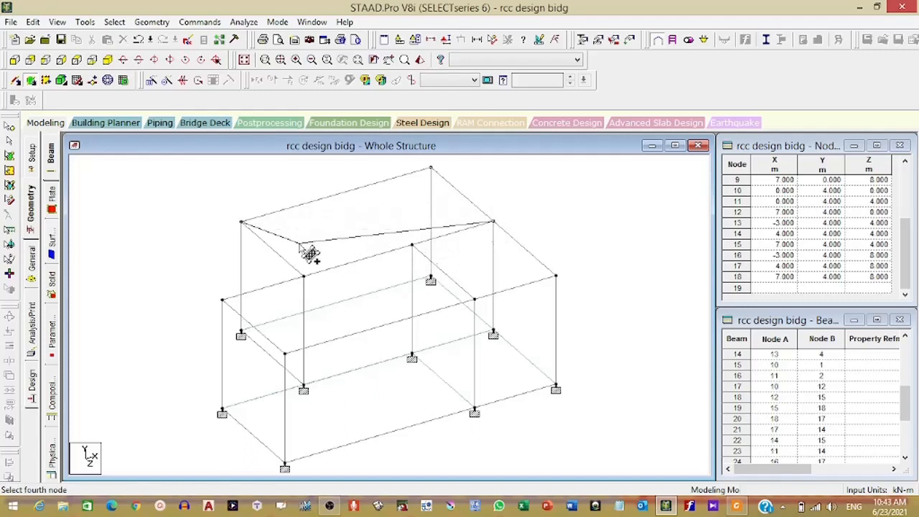
pyautogui.click(304, 277)
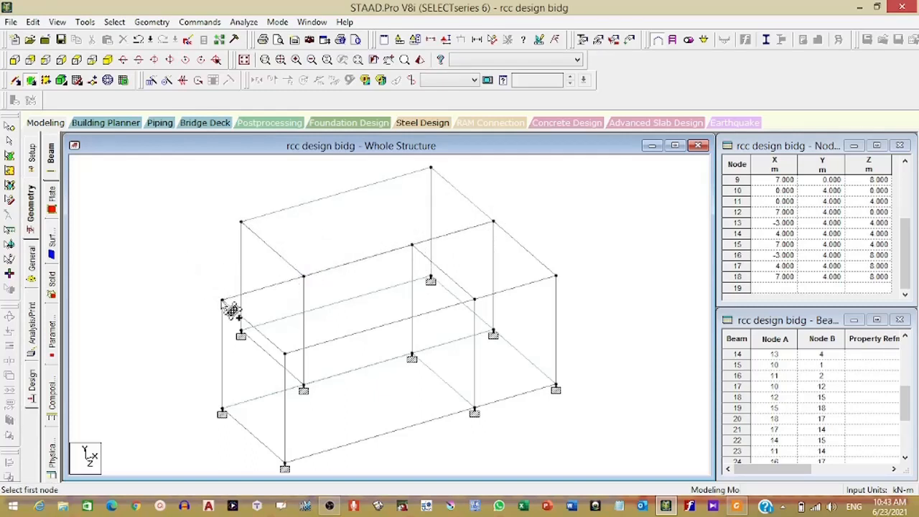
# - Add a four-noded plate across the large front bay of the 4 m level through nodes 13, 14, 17 and 16
pyautogui.click(222, 299)
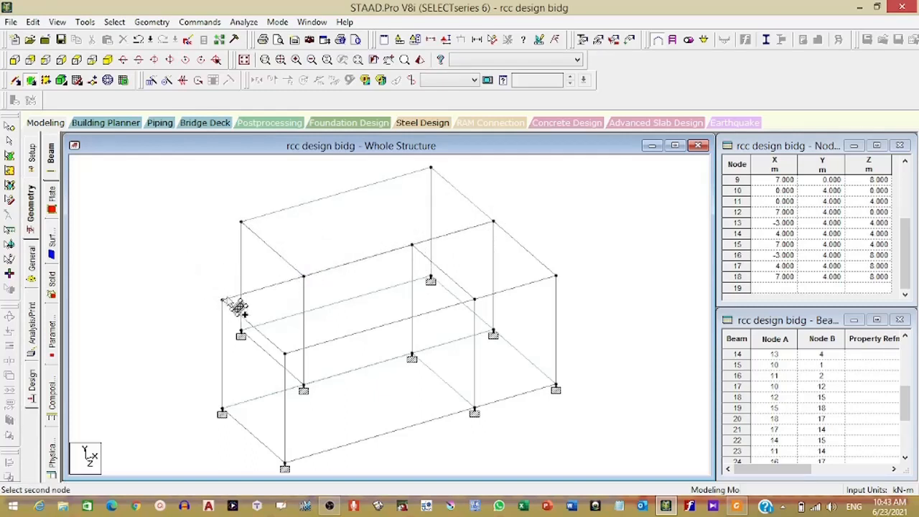
pyautogui.click(413, 247)
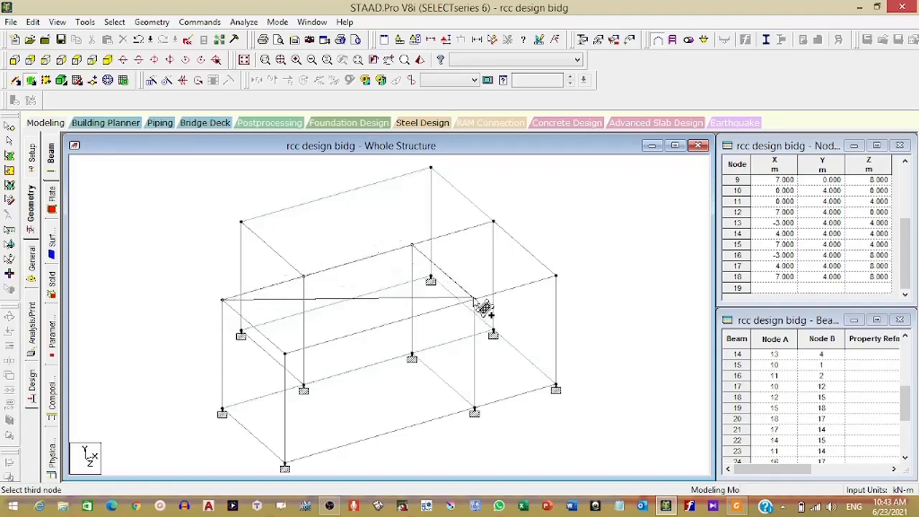
pyautogui.click(475, 300)
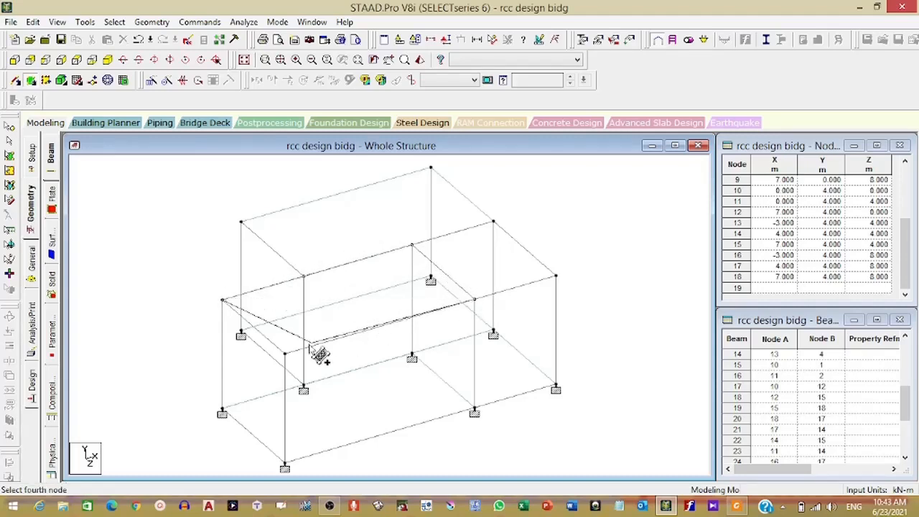
pyautogui.click(287, 355)
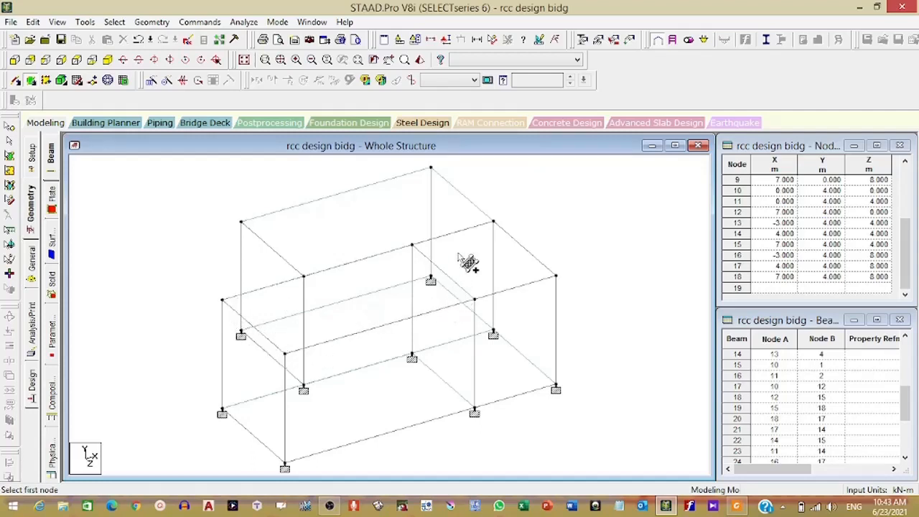
# - Add a four-noded plate across the small front bay of the 4 m level through nodes 14, 15, 18 and 17
pyautogui.click(412, 245)
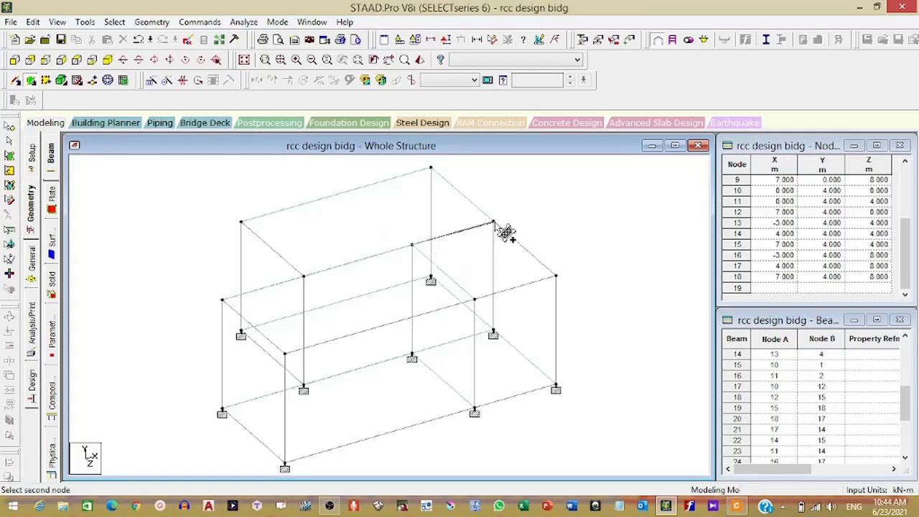
pyautogui.click(493, 222)
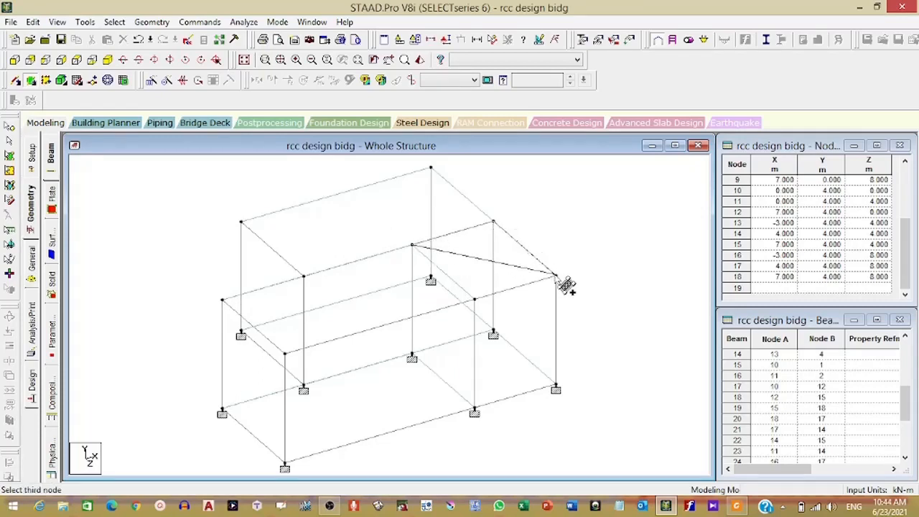
pyautogui.click(555, 277)
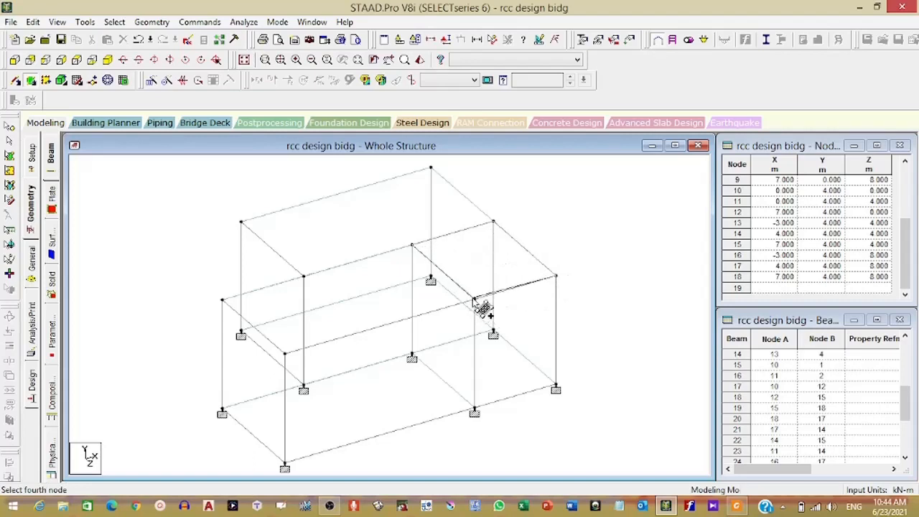
pyautogui.click(474, 300)
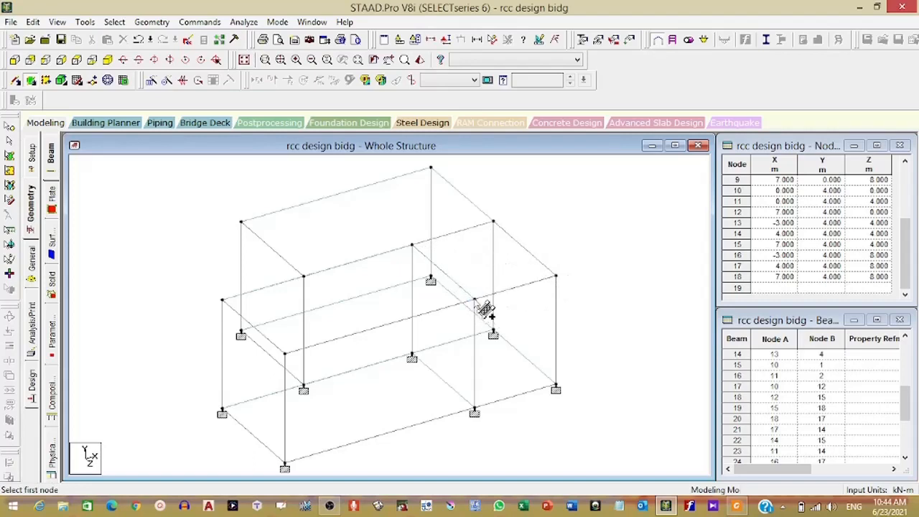
pyautogui.press('Escape')
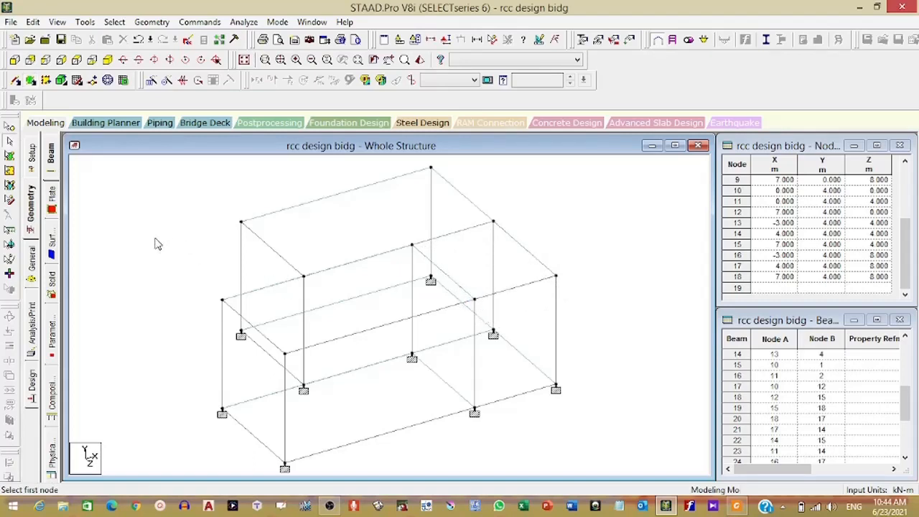
# - Define a rectangular concrete section with YD 0.230 m and ZD 0.300 m
pyautogui.scroll(-4, 156, 279)
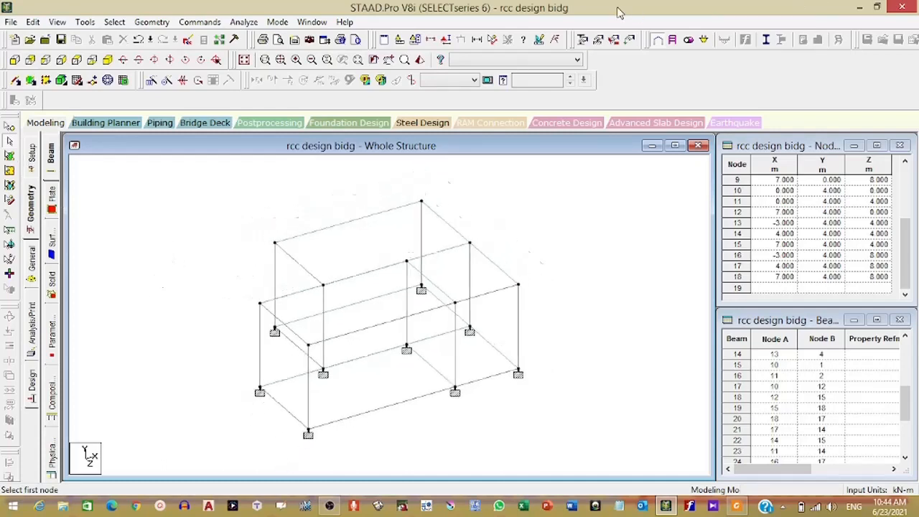
pyautogui.click(583, 40)
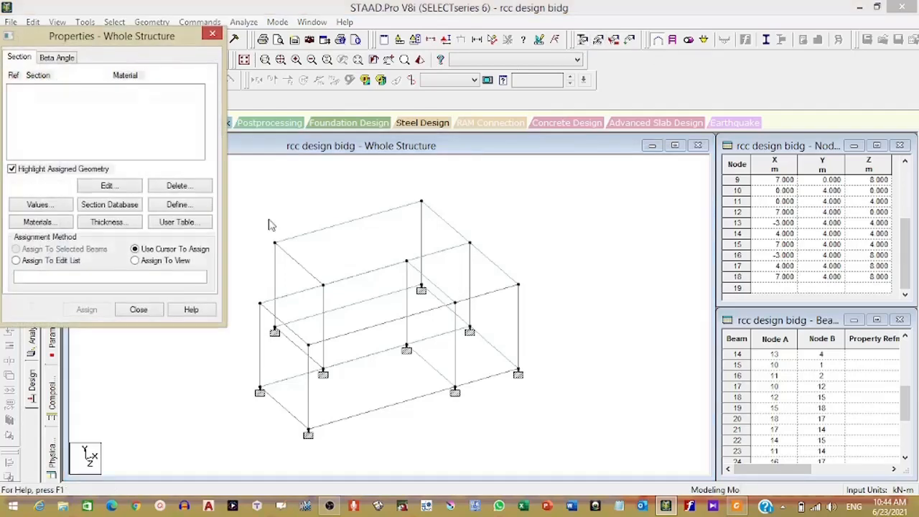
pyautogui.click(196, 206)
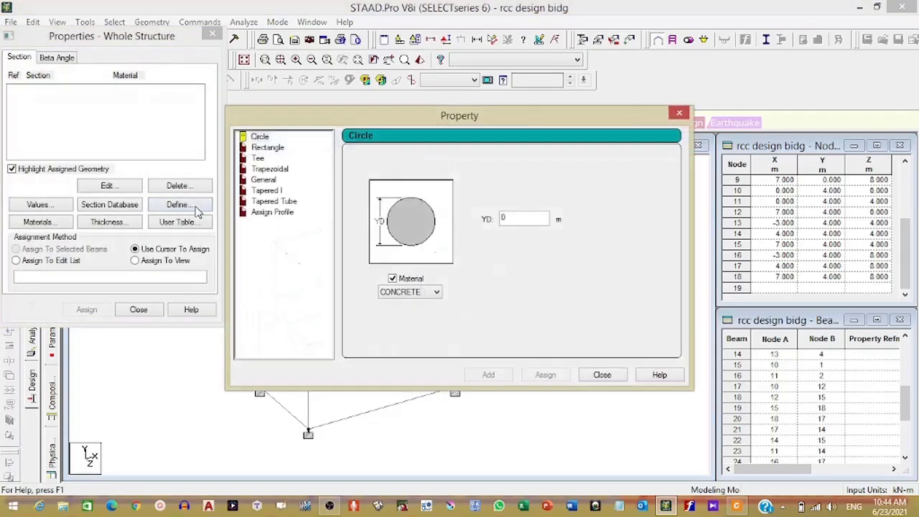
pyautogui.click(267, 147)
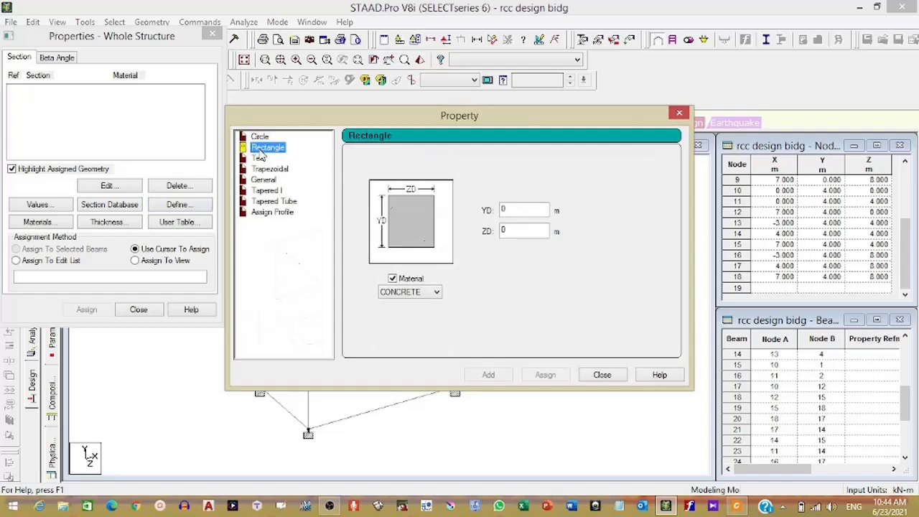
pyautogui.click(521, 211)
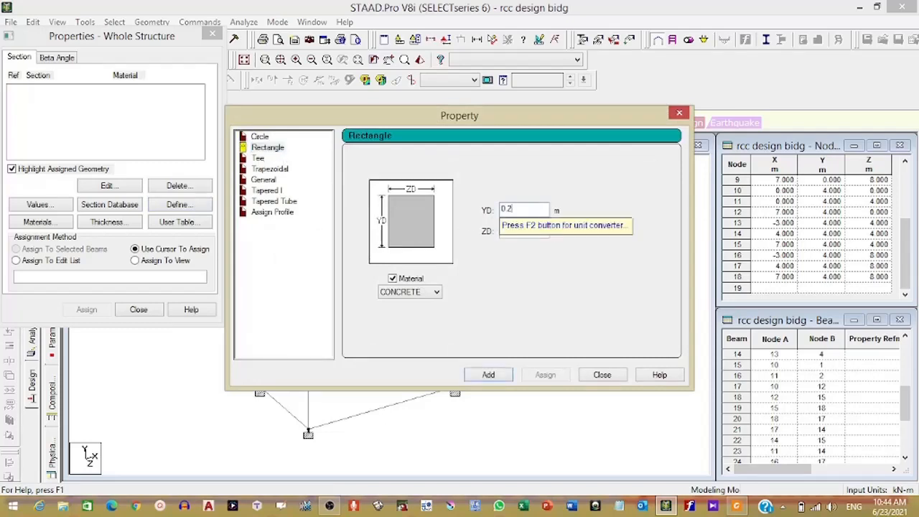
pyautogui.write('.230')
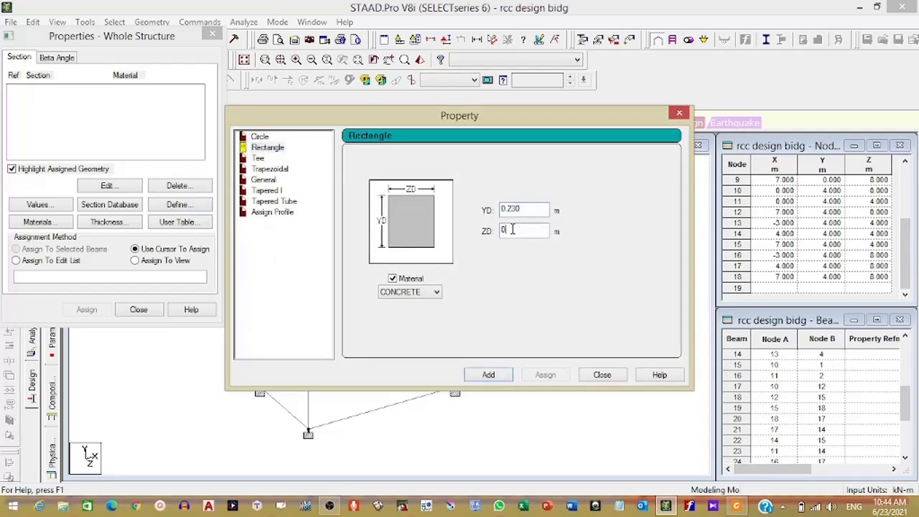
pyautogui.write('.300')
pyautogui.click(487, 374)
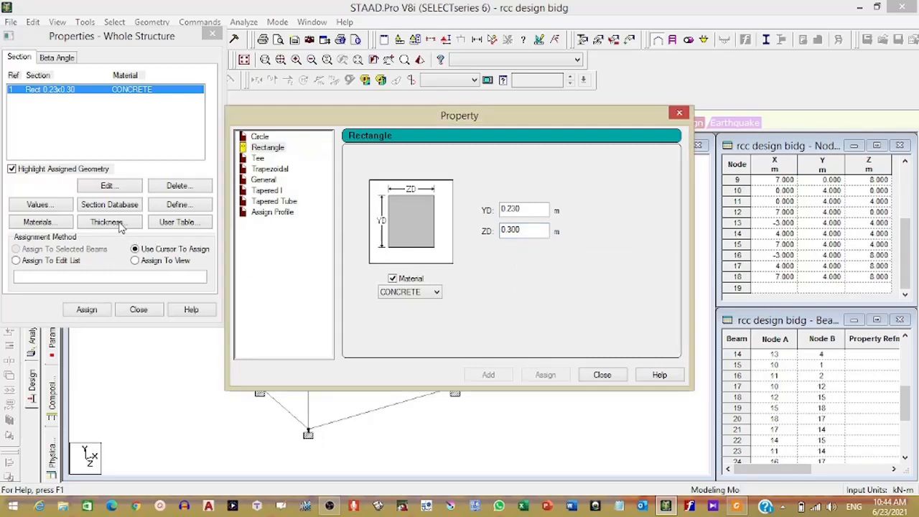
pyautogui.click(601, 374)
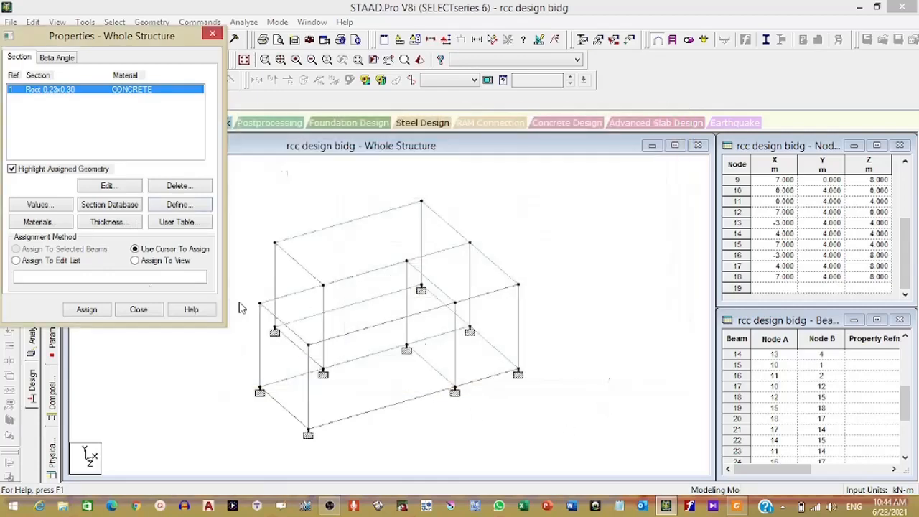
# - Define a concrete plate element thickness of 0.125 m at all four nodes
pyautogui.click(106, 222)
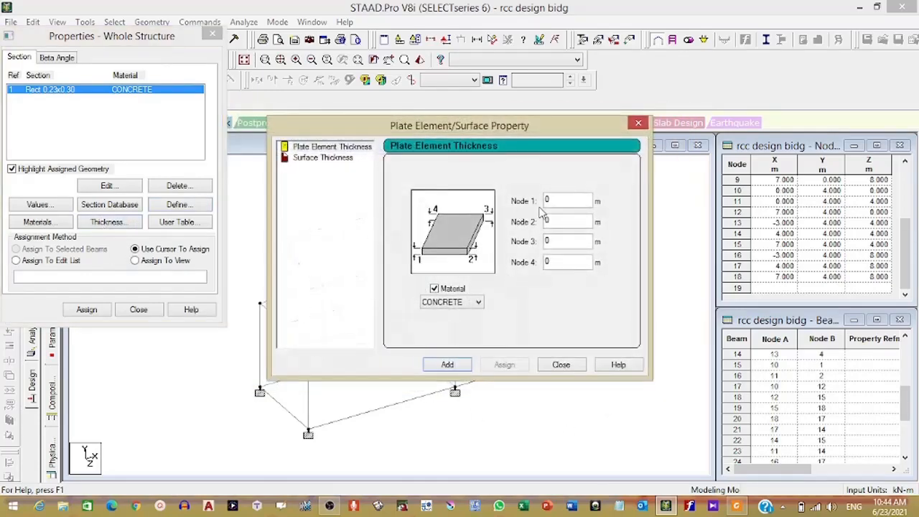
pyautogui.click(321, 159)
pyautogui.click(321, 147)
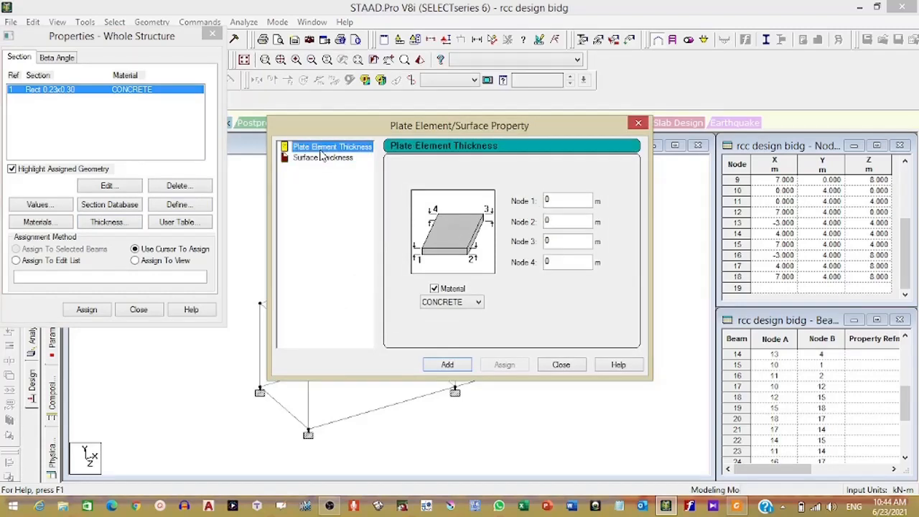
pyautogui.click(580, 200)
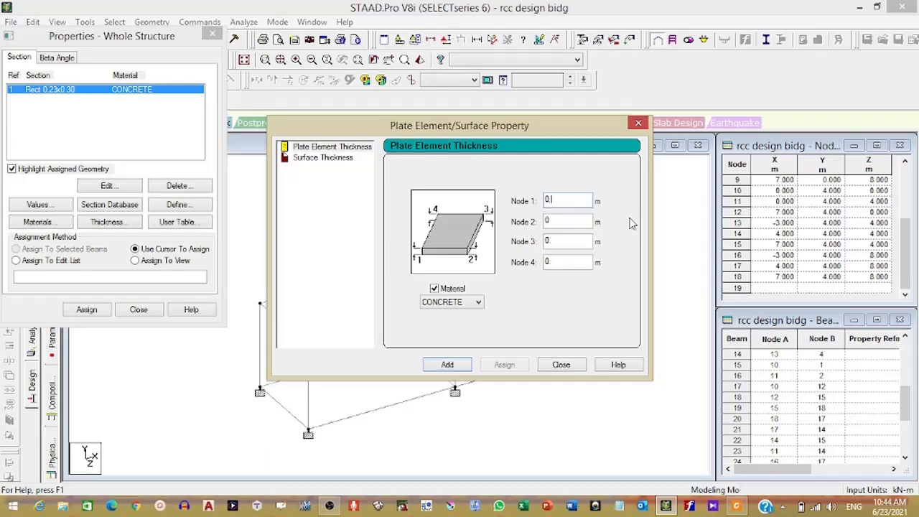
pyautogui.write('.125')
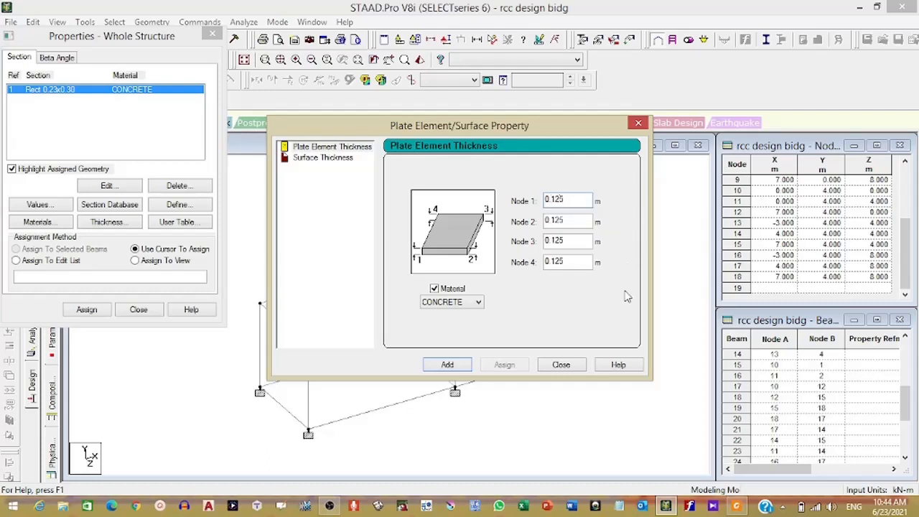
pyautogui.click(449, 364)
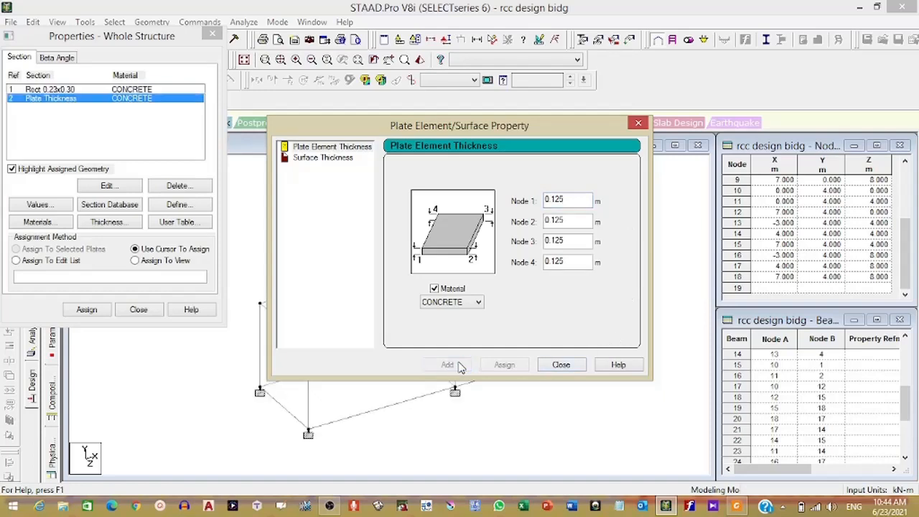
pyautogui.click(561, 364)
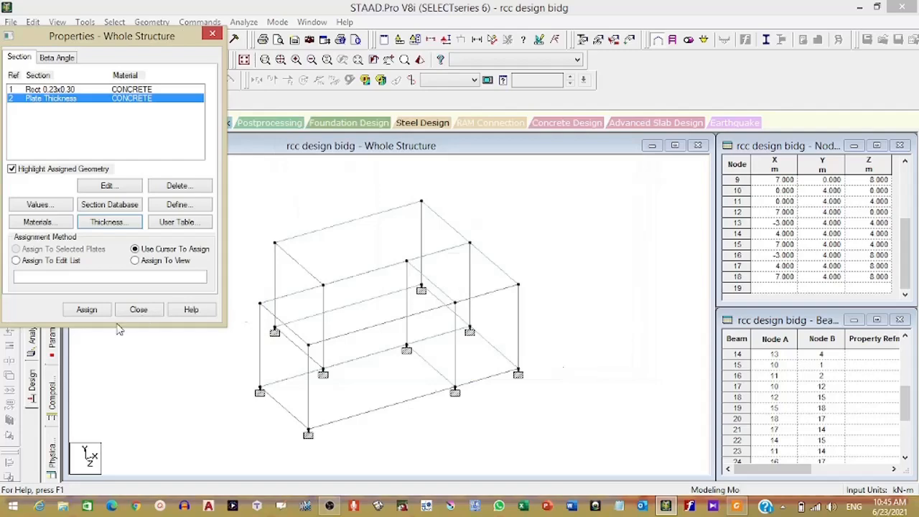
# - Assign the Rect 0.23x0.30 section to all selected beams and columns of the structure, accepting the auto save
pyautogui.click(85, 89)
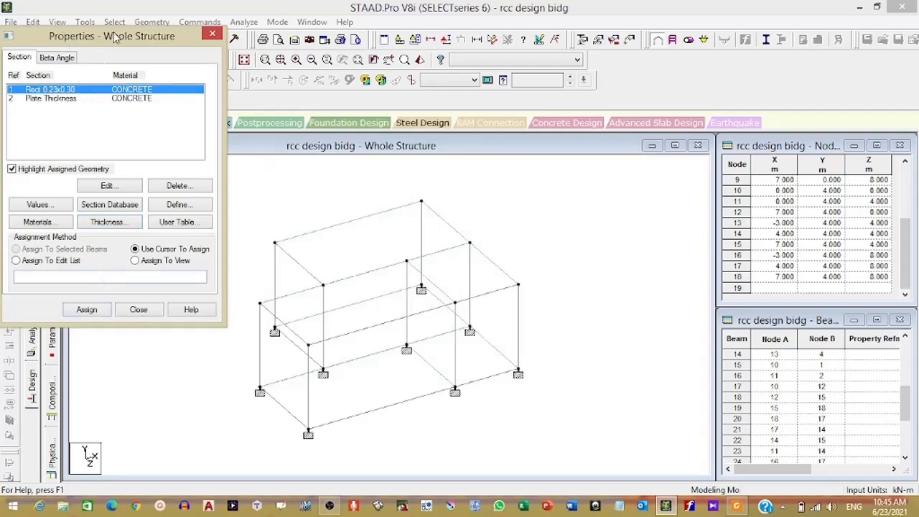
pyautogui.moveTo(117, 36); pyautogui.dragTo(751, 59)
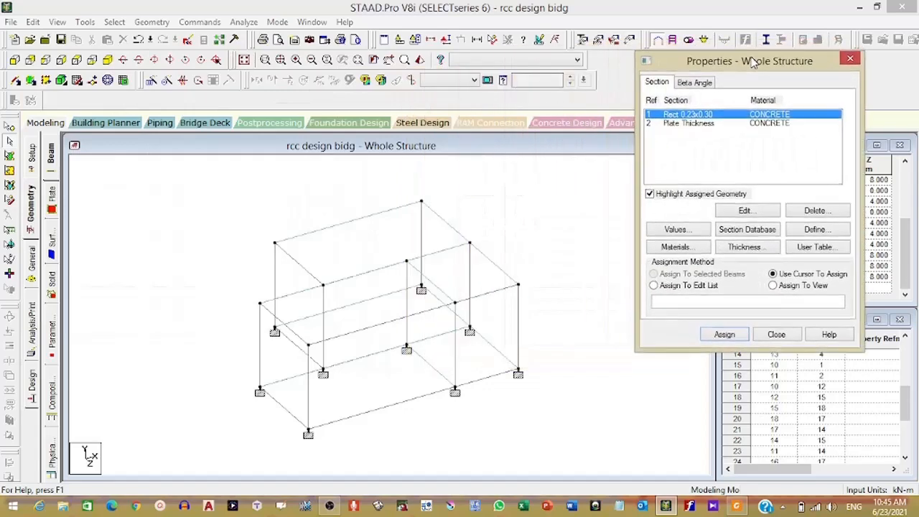
pyautogui.click(175, 220)
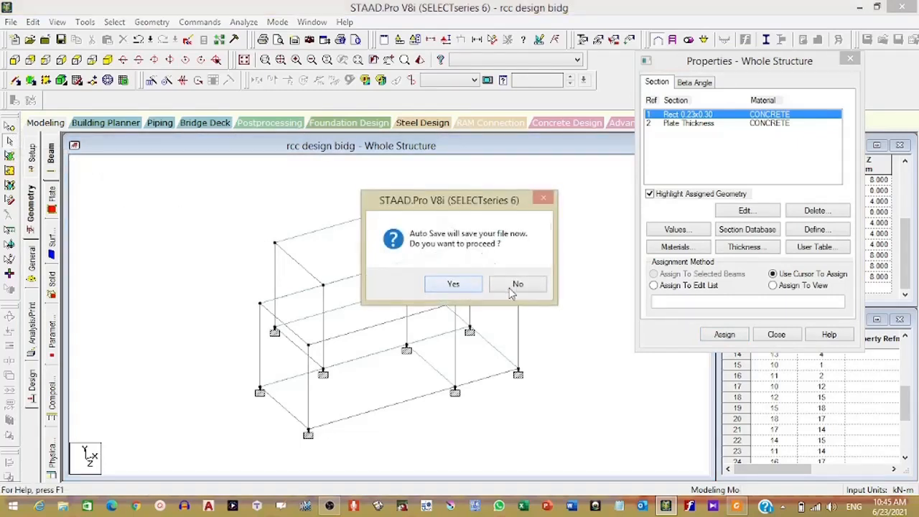
pyautogui.click(453, 281)
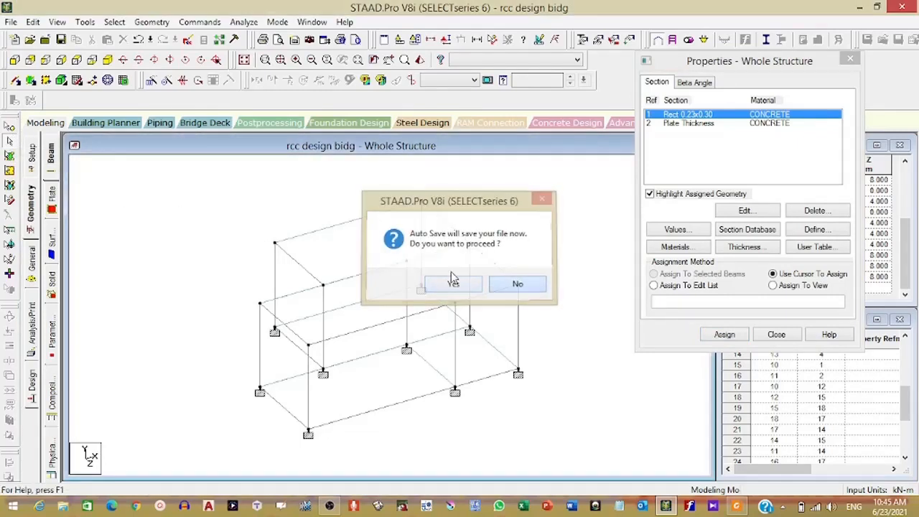
pyautogui.click(9, 142)
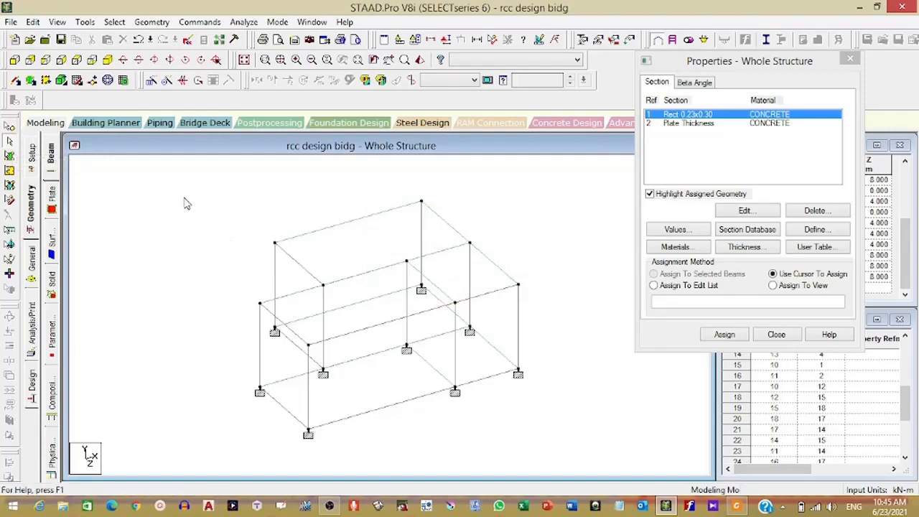
pyautogui.moveTo(158, 174); pyautogui.dragTo(565, 452)
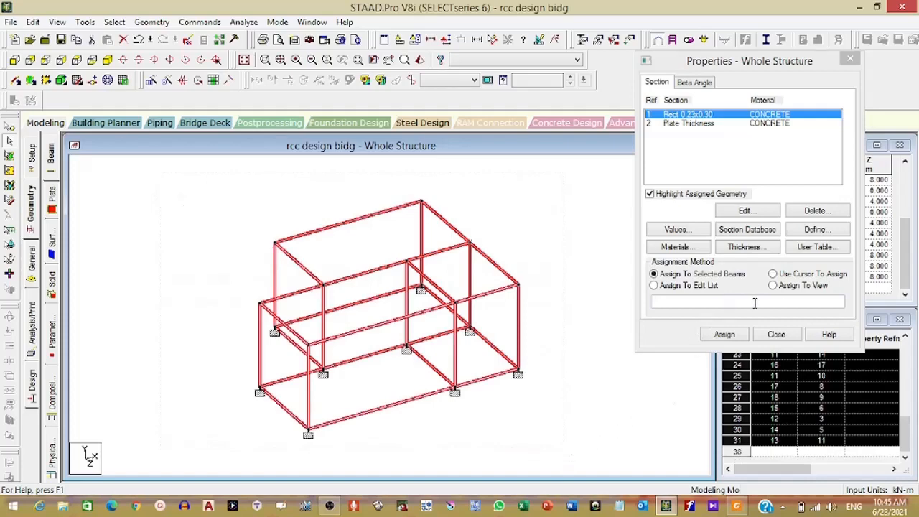
pyautogui.click(722, 335)
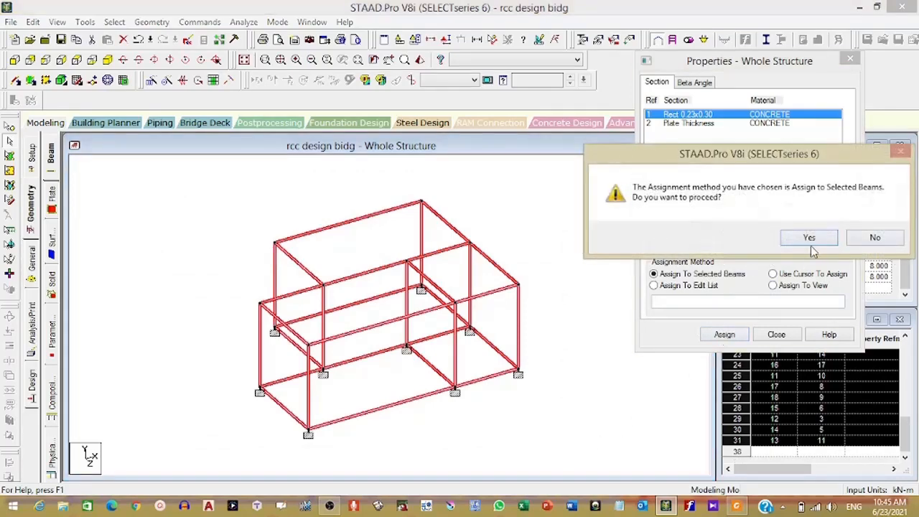
pyautogui.click(809, 238)
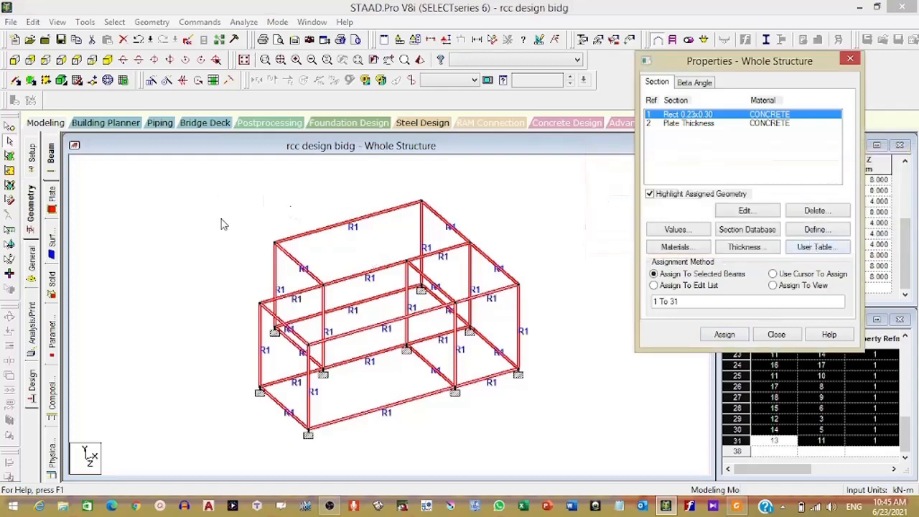
pyautogui.click(239, 243)
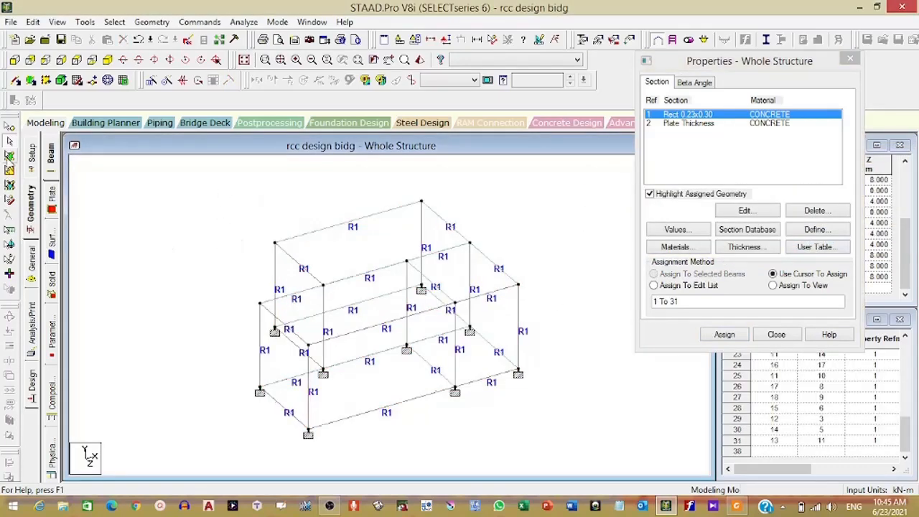
# - Assign the concrete plate thickness property to all selected floor plates at the base and 4 m levels
pyautogui.click(10, 157)
pyautogui.click(689, 124)
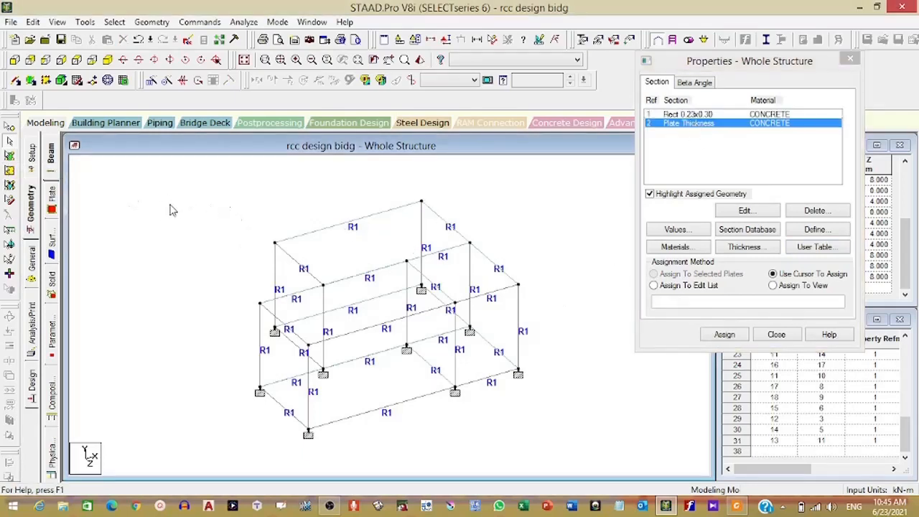
pyautogui.click(10, 157)
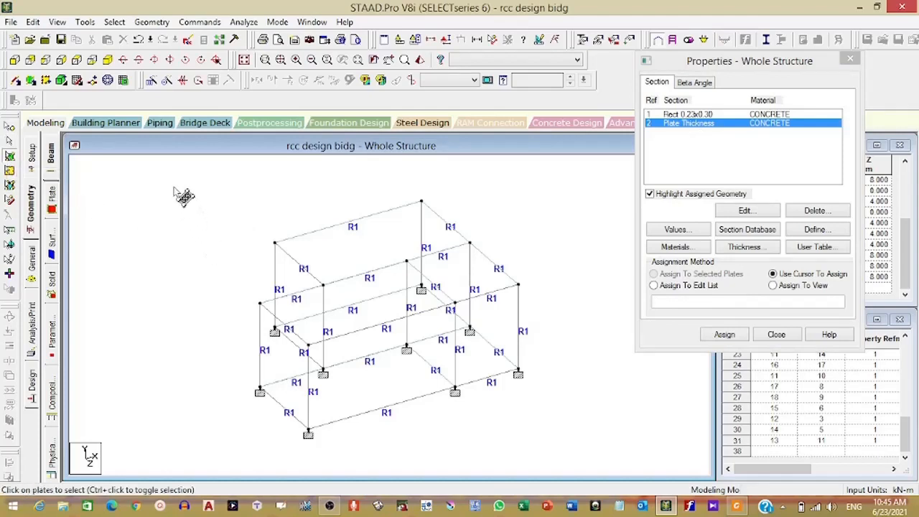
pyautogui.moveTo(173, 181); pyautogui.dragTo(567, 458)
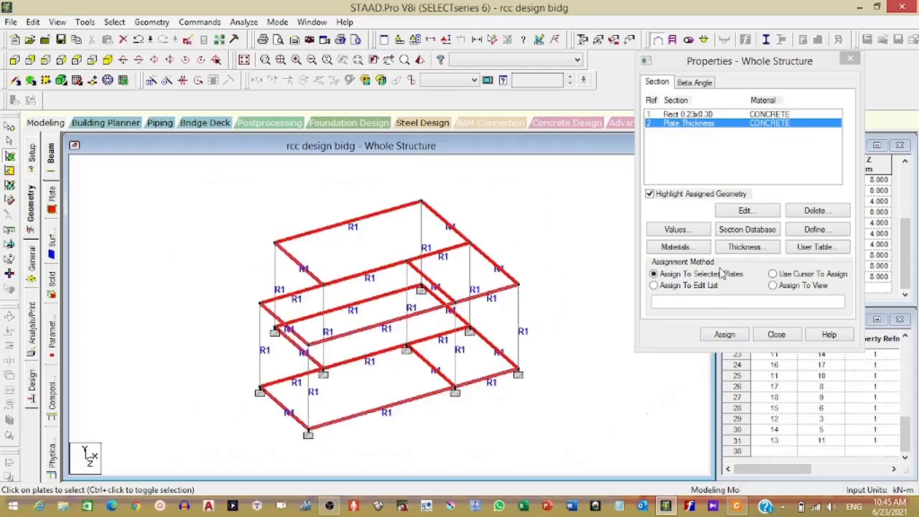
pyautogui.click(726, 335)
pyautogui.click(753, 293)
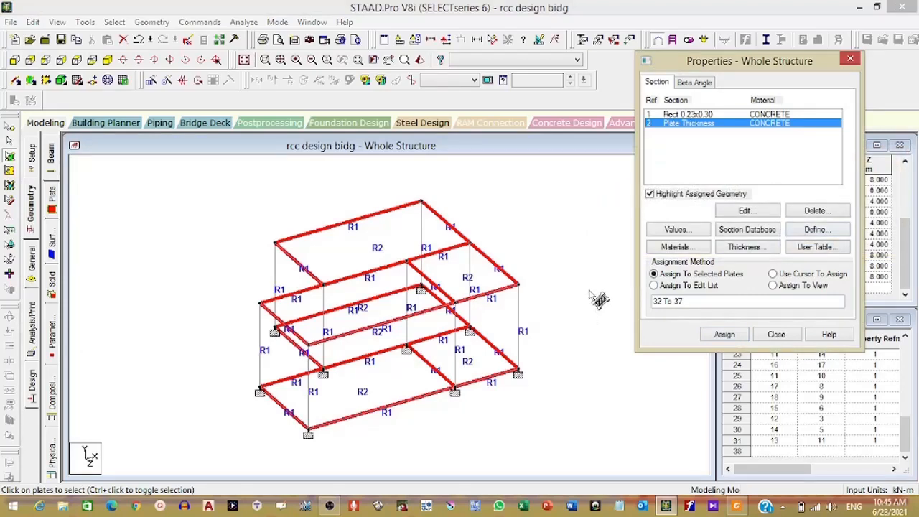
pyautogui.click(775, 335)
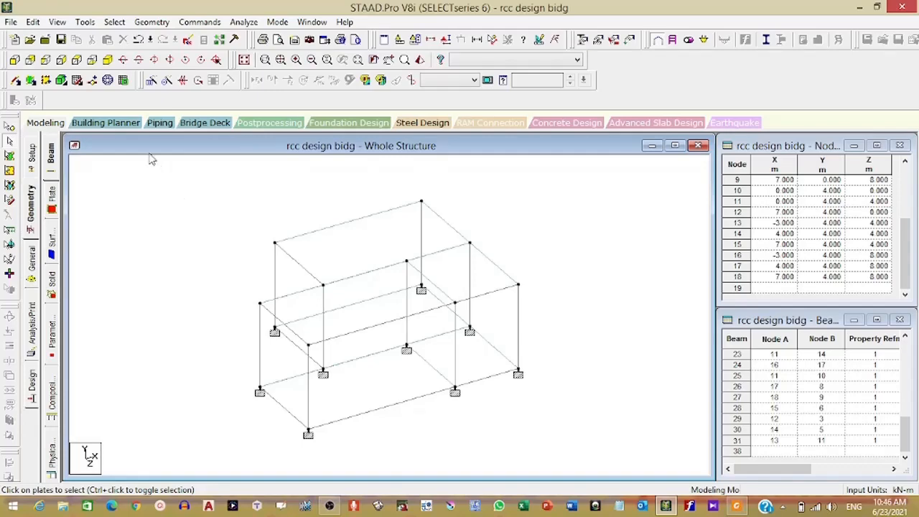
# - Inspect the member sections and plates in a rotated 3D rendered view of the whole structure
pyautogui.click(32, 258)
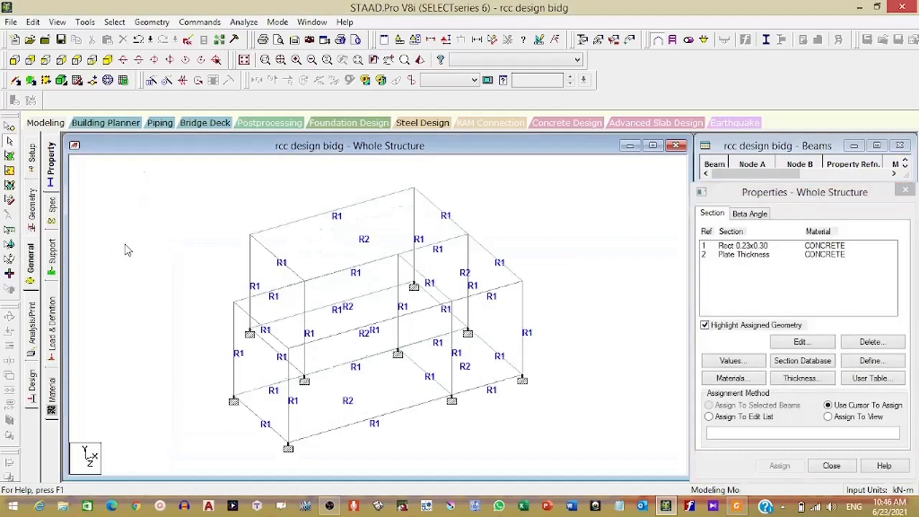
pyautogui.click(420, 59)
pyautogui.moveTo(422, 269); pyautogui.dragTo(338, 275)
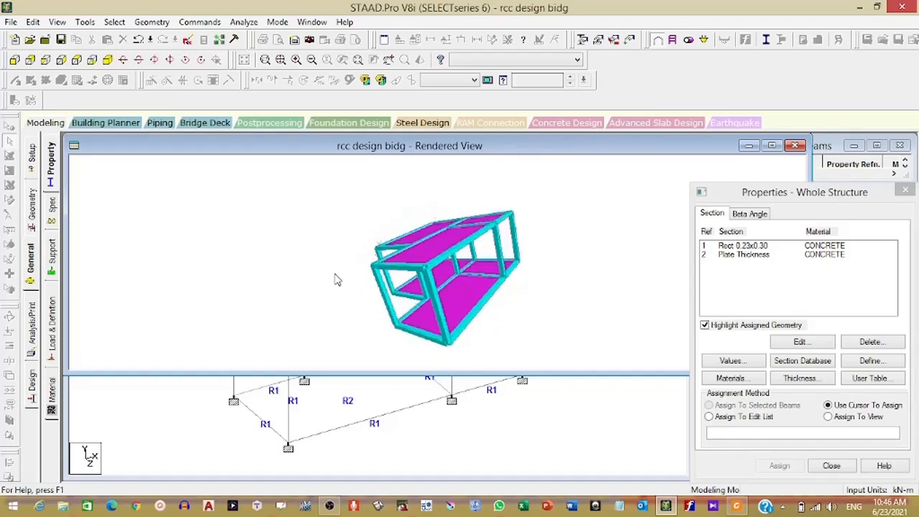
# - Rotate the rendered view once more to check the structure, and close both the rendered view and the section properties
pyautogui.moveTo(493, 265); pyautogui.dragTo(470, 268)
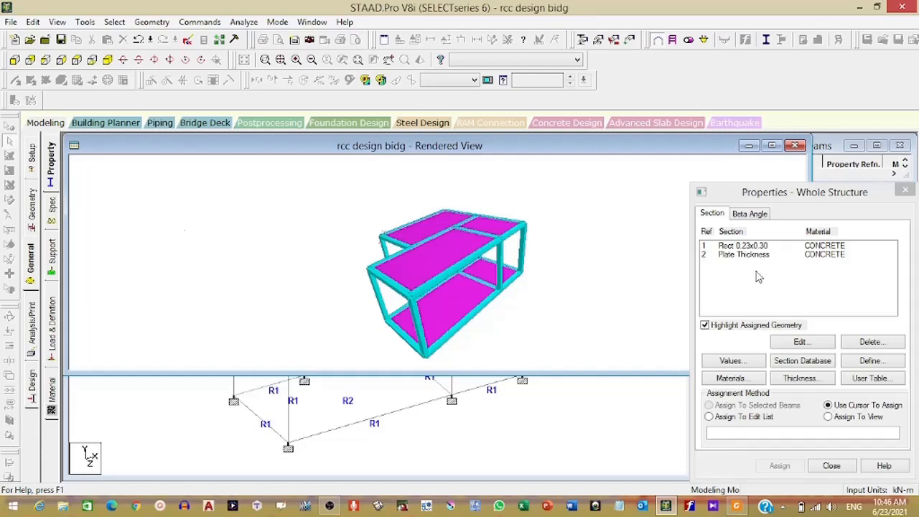
pyautogui.click(794, 146)
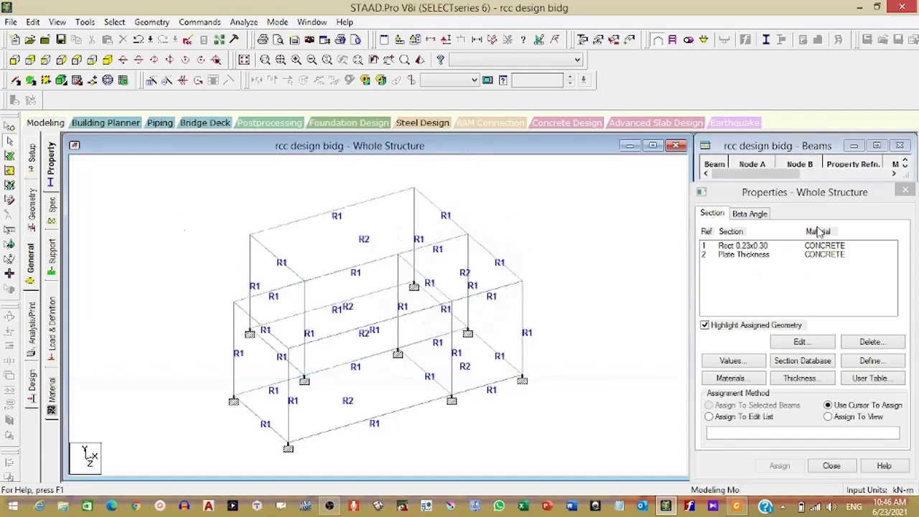
pyautogui.click(905, 190)
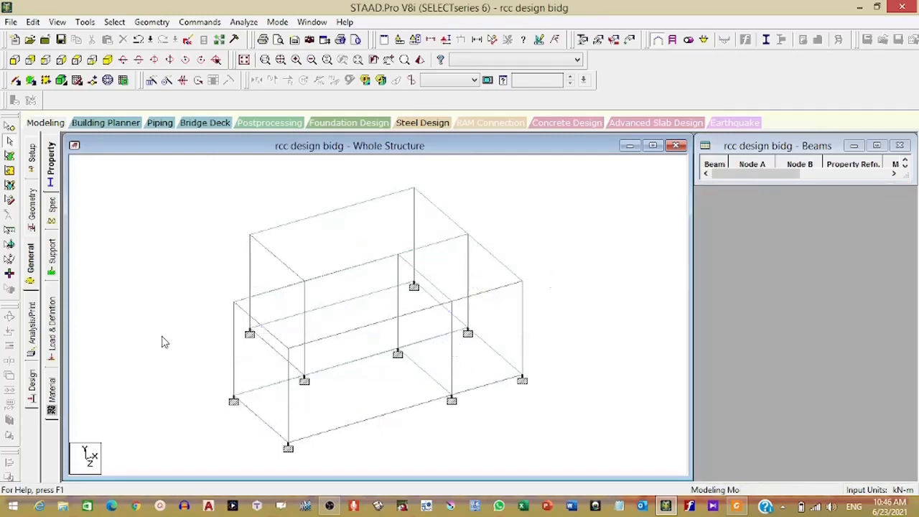
# - Create primary load case 1 with loading type Dead and the title Dead Load
pyautogui.click(31, 260)
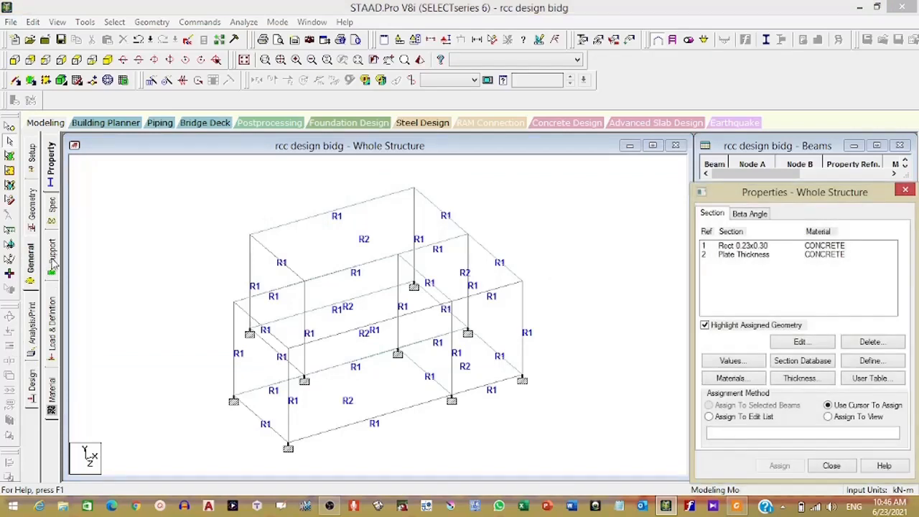
pyautogui.click(54, 310)
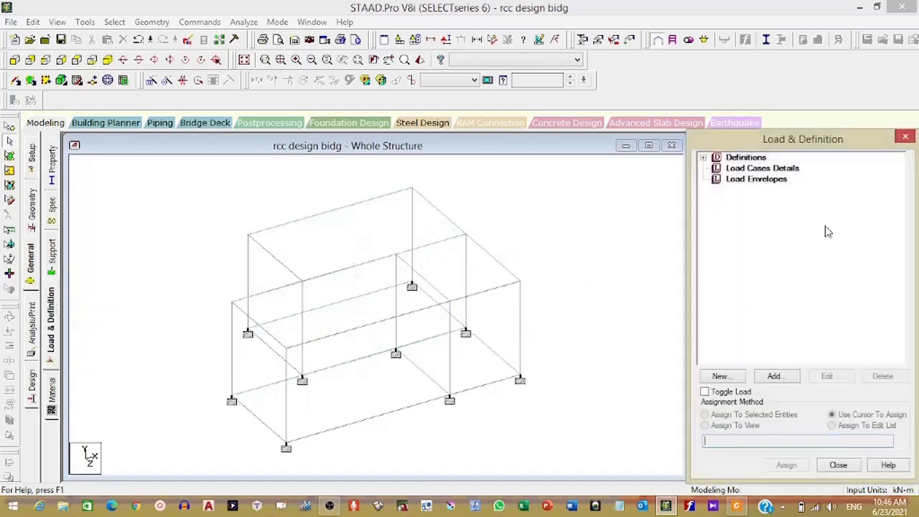
pyautogui.click(774, 169)
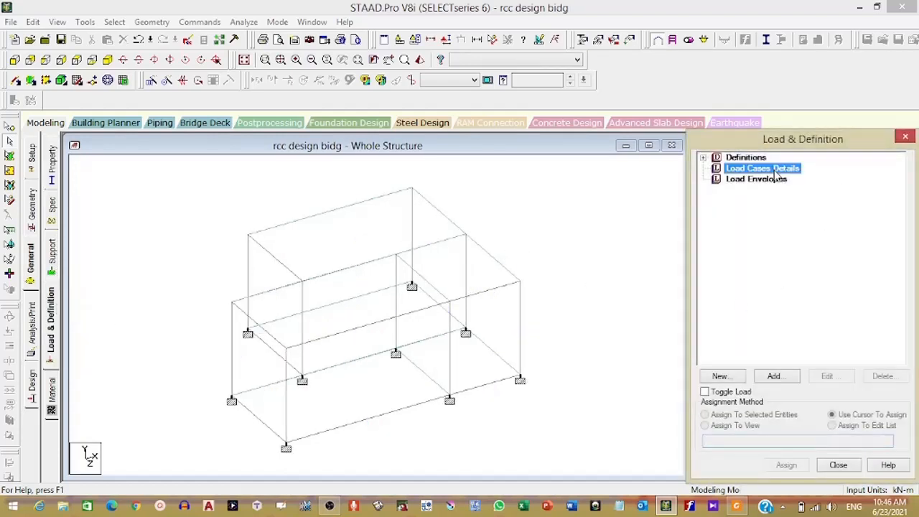
pyautogui.click(774, 376)
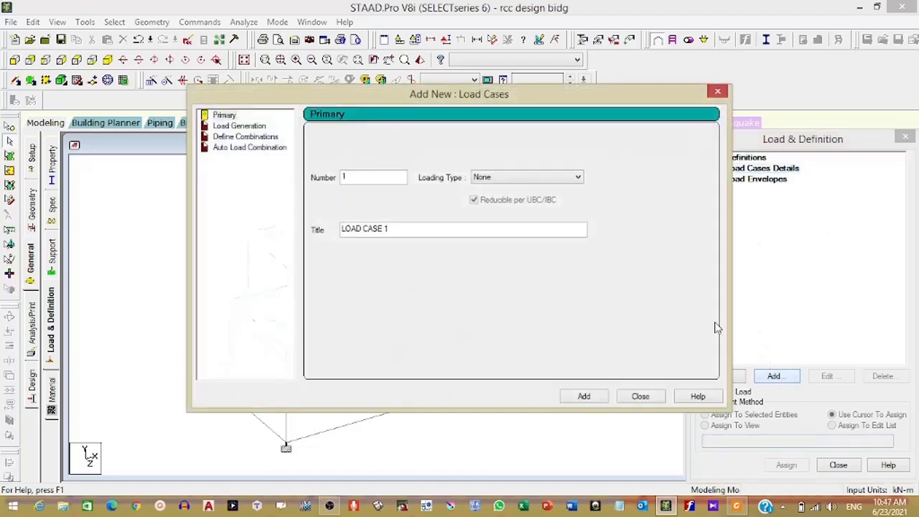
pyautogui.click(578, 177)
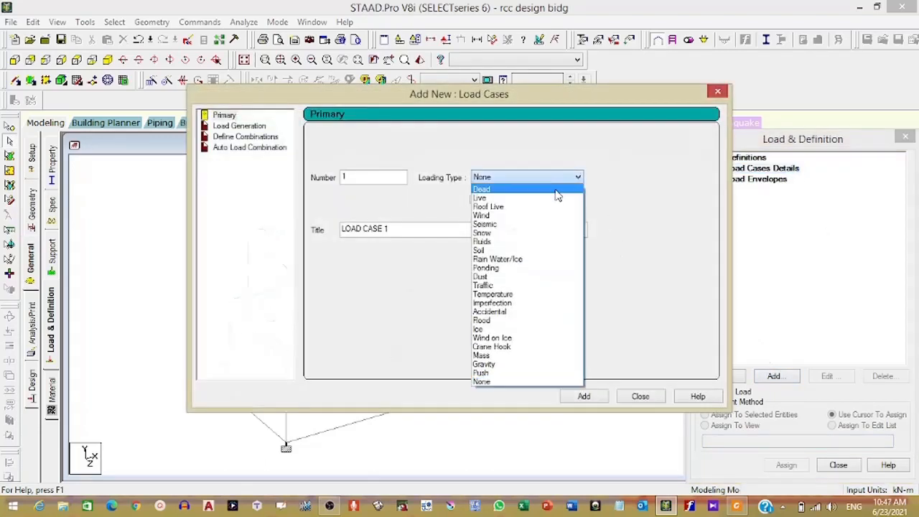
pyautogui.click(558, 189)
pyautogui.moveTo(409, 228); pyautogui.dragTo(312, 229)
pyautogui.write('Dea')
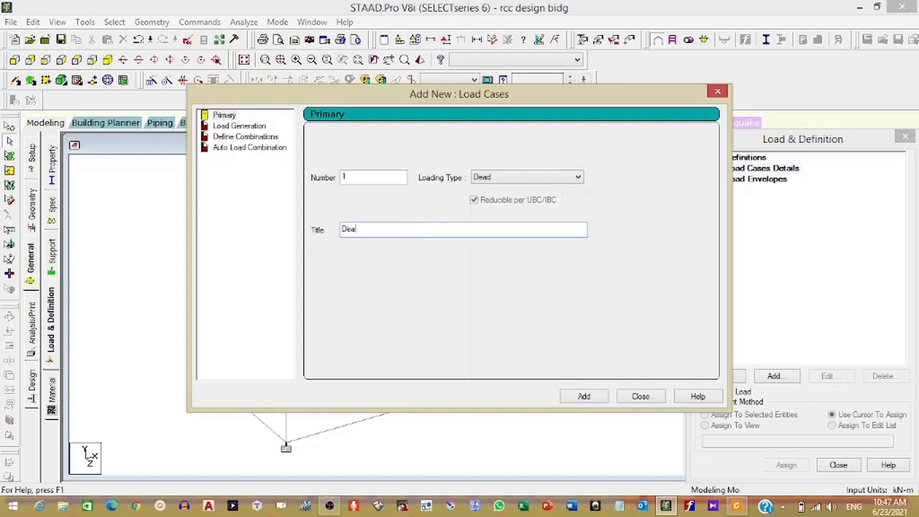
pyautogui.write('d Load')
pyautogui.click(571, 399)
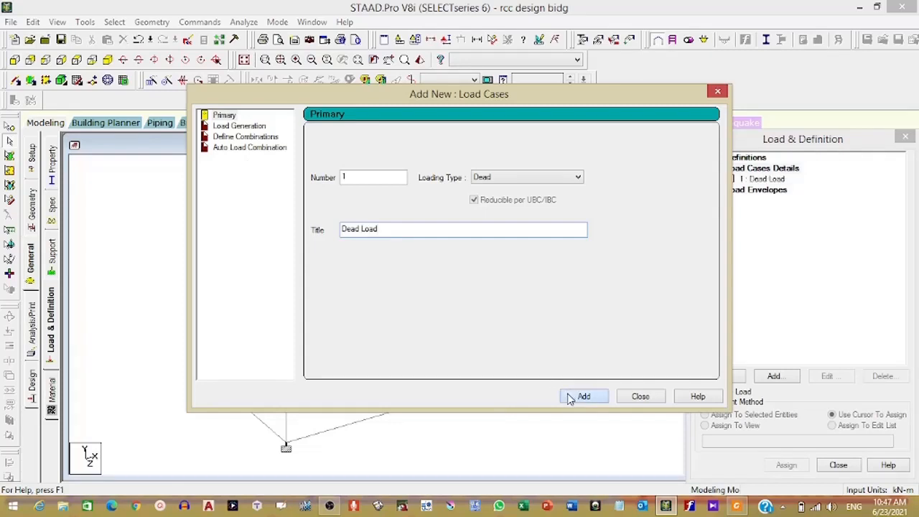
# - Create primary load case 2 with loading type Live and the title Live Load, and finish adding load cases
pyautogui.click(579, 178)
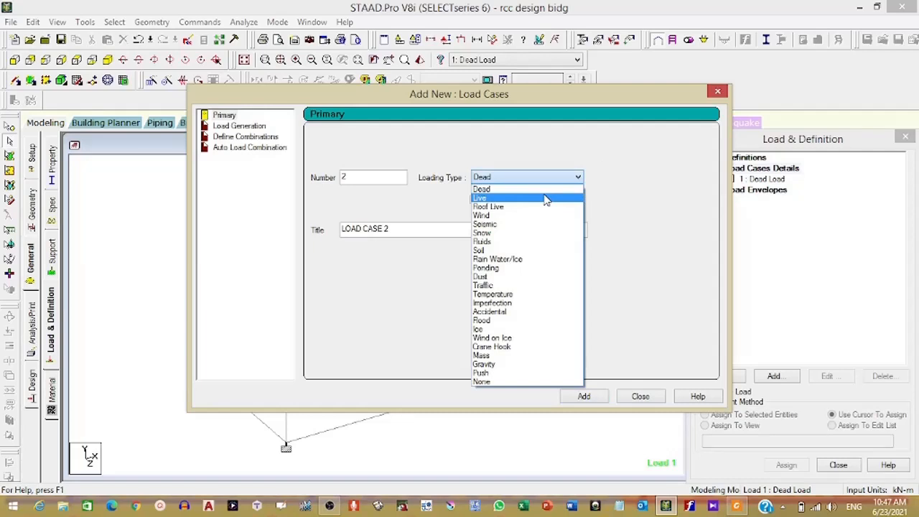
pyautogui.click(546, 199)
pyautogui.moveTo(390, 229); pyautogui.dragTo(320, 232)
pyautogui.write('L')
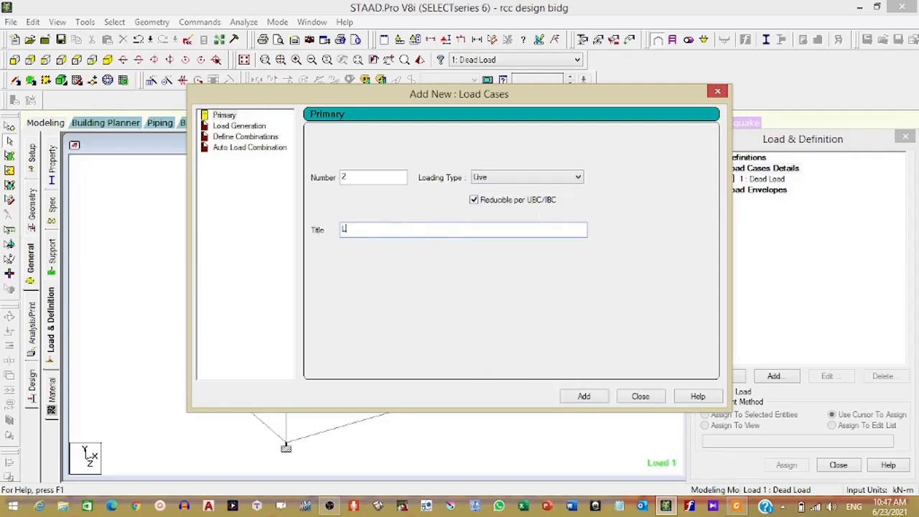
pyautogui.write('Ive Load')
pyautogui.click(582, 396)
pyautogui.click(650, 400)
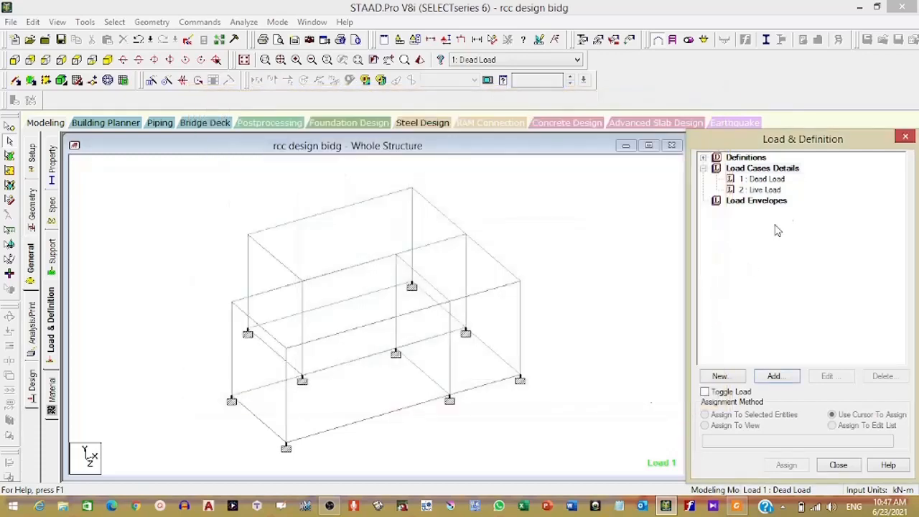
# - Add a selfweight load in the Y direction with factor -1 to the Dead Load case
pyautogui.click(775, 180)
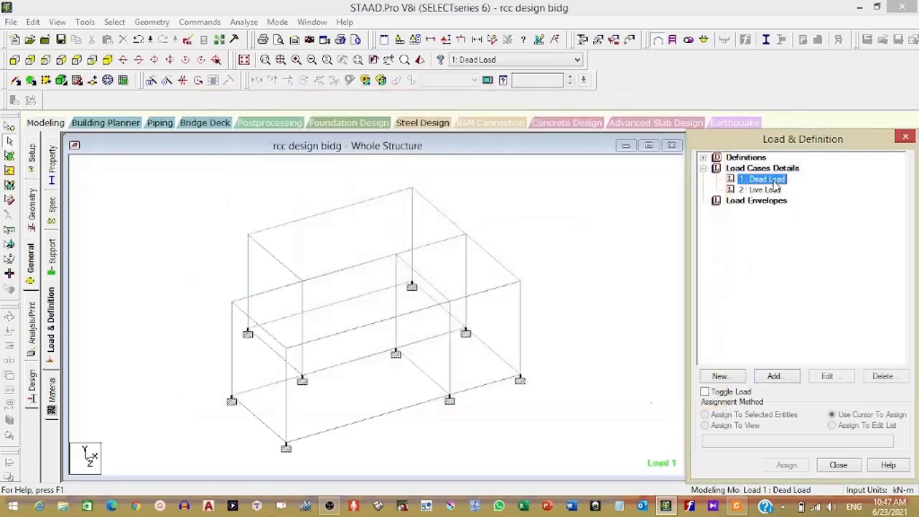
pyautogui.click(773, 376)
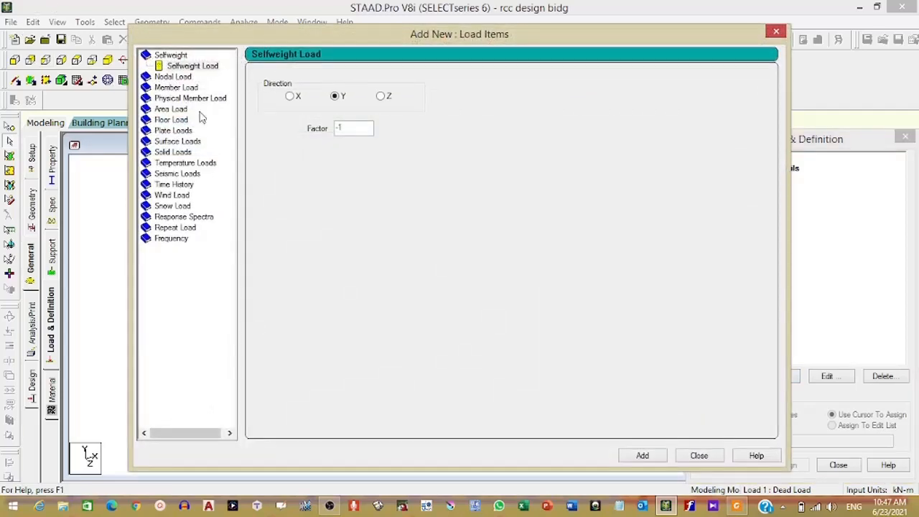
pyautogui.click(653, 457)
# - Add a uniform member force of -13.11 kN/m in the GY direction to the Dead Load case
pyautogui.click(181, 87)
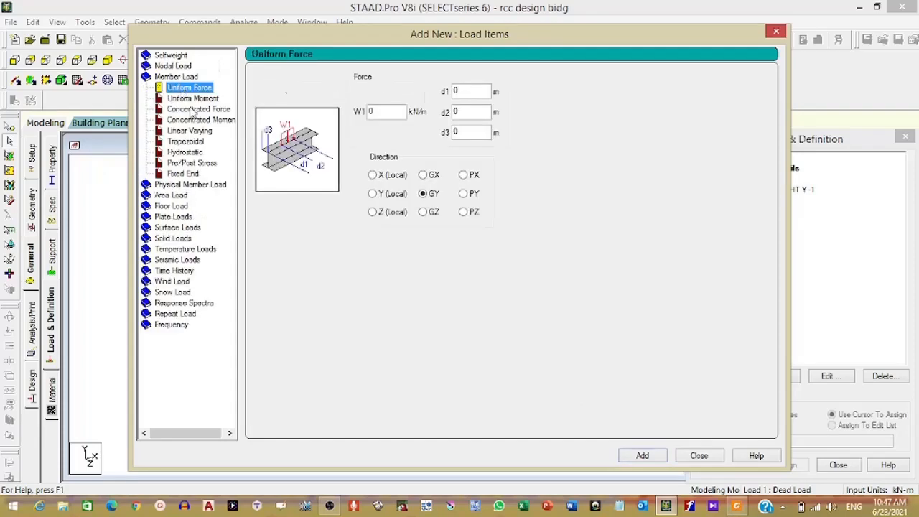
pyautogui.click(393, 113)
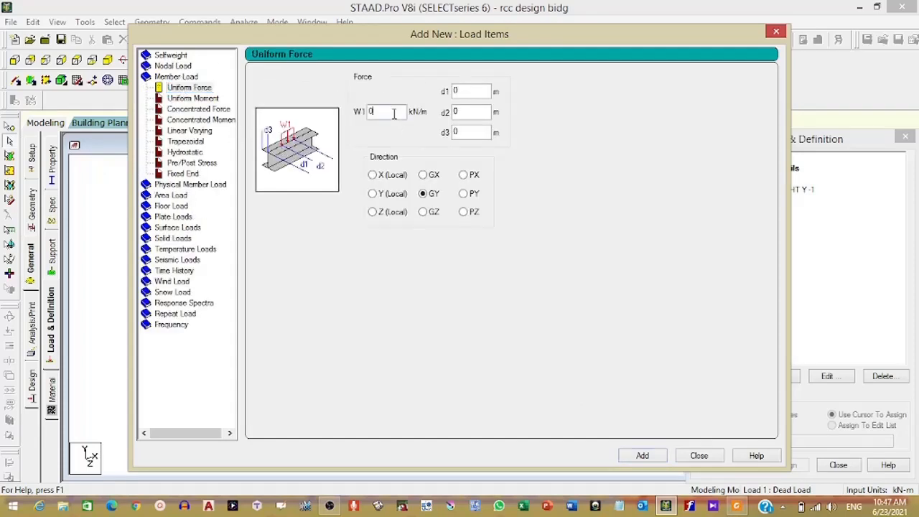
pyautogui.press('BackSpace')
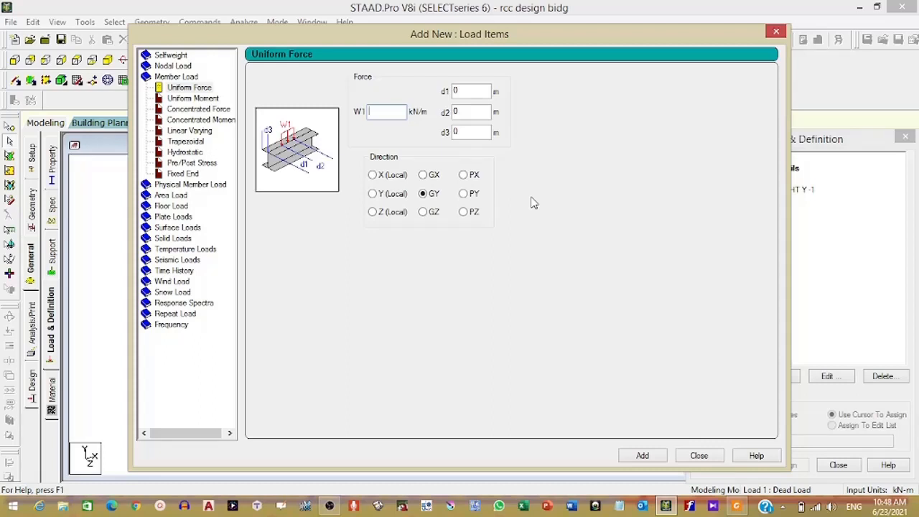
pyautogui.write('-')
pyautogui.write('13.11')
pyautogui.click(644, 455)
# - Start a Y-range floor load for the Dead Load case with a pressure of -5.125 kN/m2 in Global Y
pyautogui.click(180, 207)
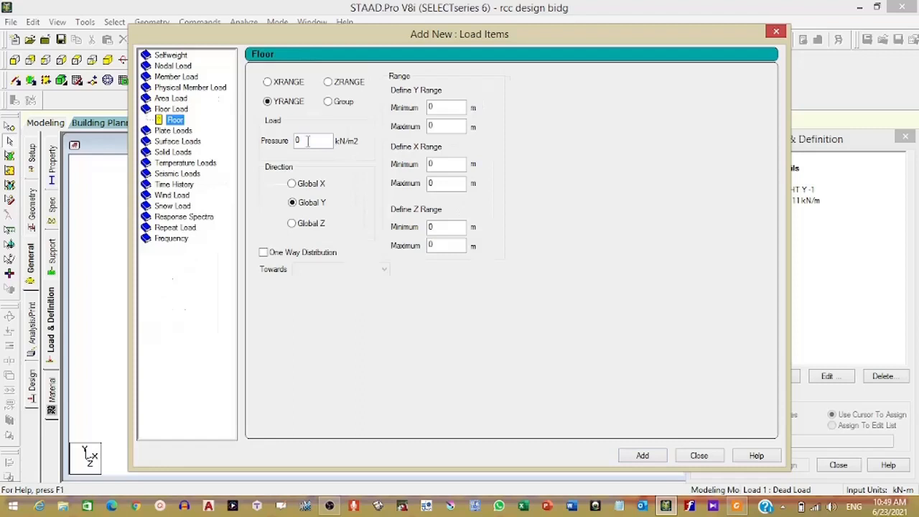
pyautogui.moveTo(307, 140); pyautogui.dragTo(291, 140)
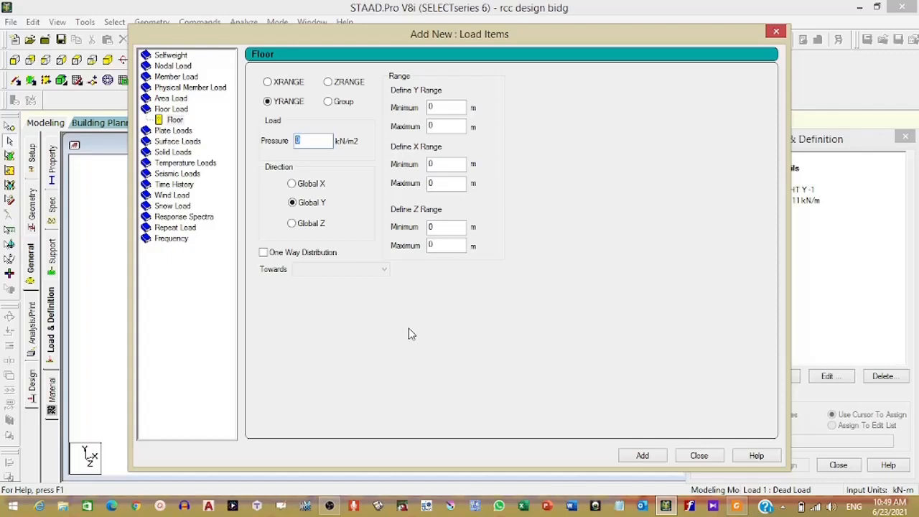
pyautogui.write('-1')
pyautogui.press('BackSpace')
pyautogui.write('3')
pyautogui.press('BackSpace')
pyautogui.write('5.125')
# - Set the floor load's X range to -3 to 7 m and Z maximum to 8 m, consulting the Foxit PDF Reader coordinate plan and declining auto save
pyautogui.click(450, 106)
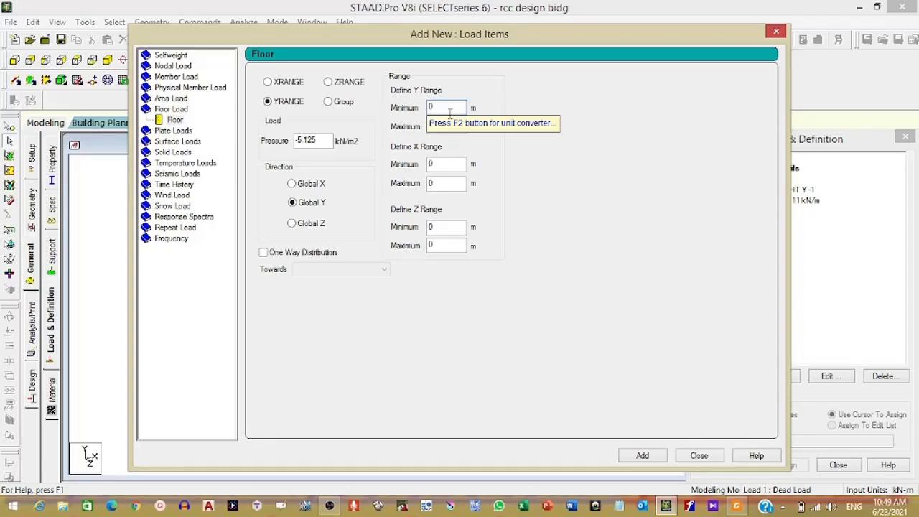
pyautogui.click(450, 164)
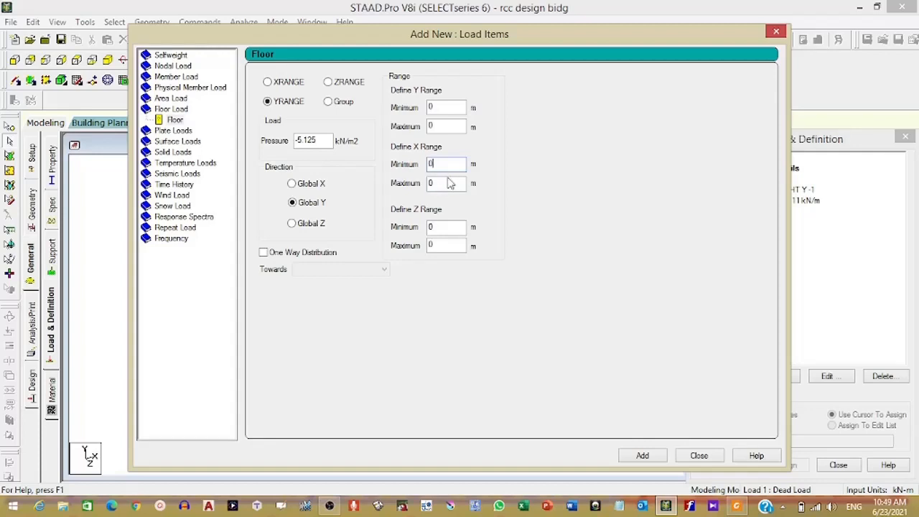
pyautogui.press('BackSpace')
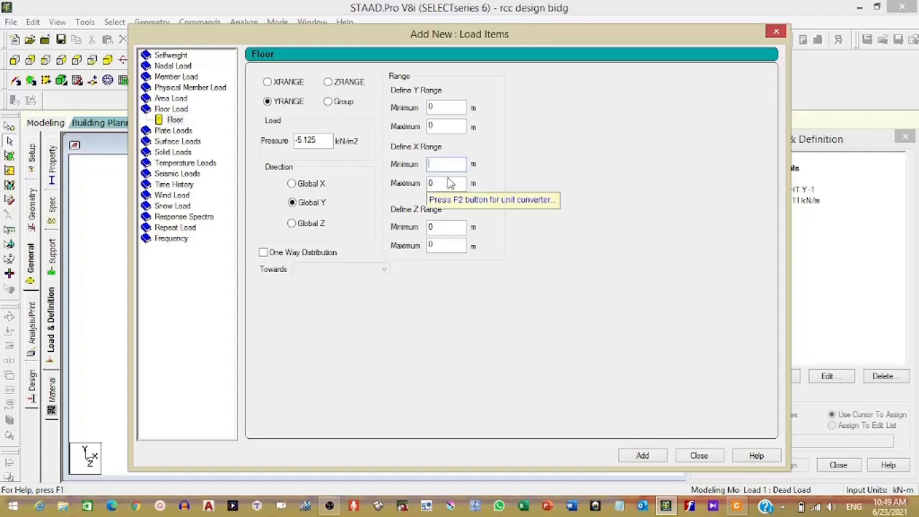
pyautogui.write('-3')
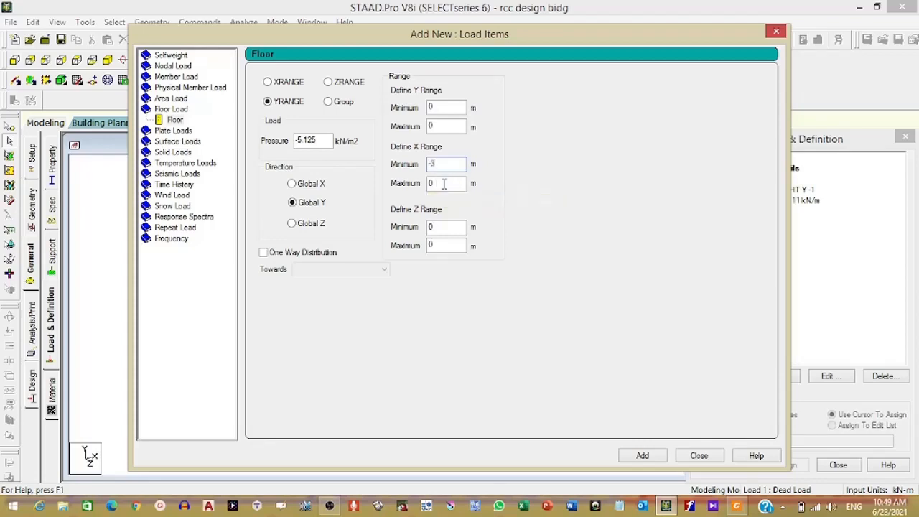
pyautogui.click(446, 182)
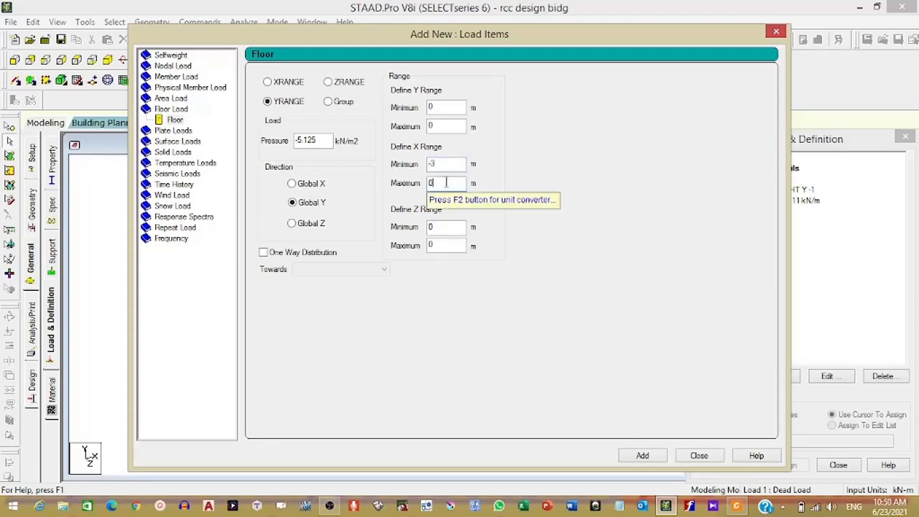
pyautogui.press('BackSpace')
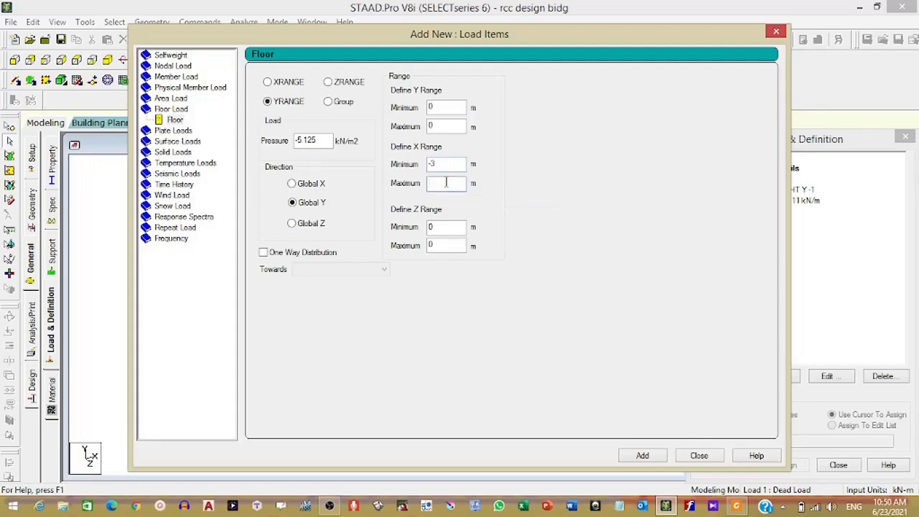
pyautogui.click(735, 506)
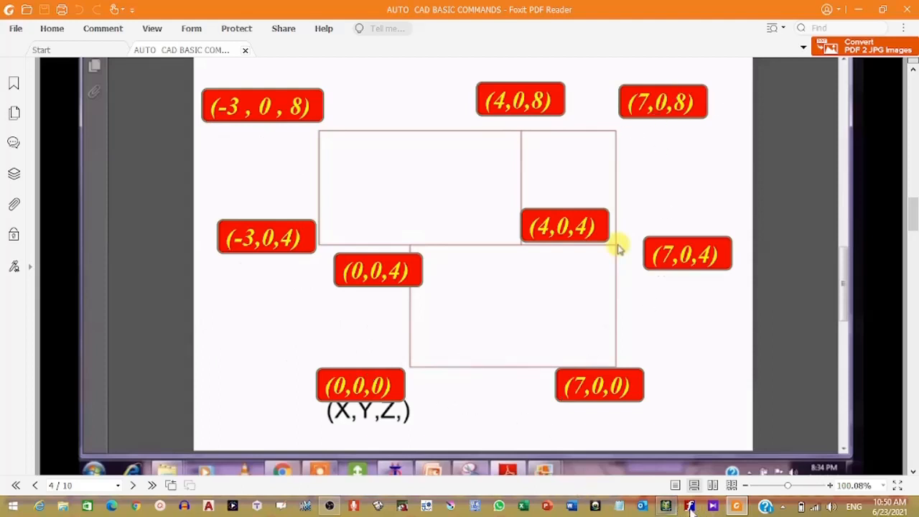
pyautogui.click(665, 506)
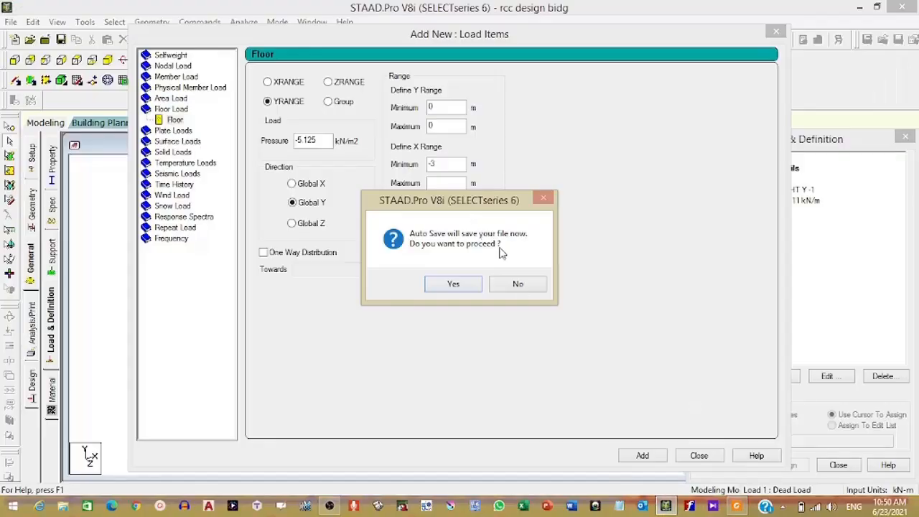
pyautogui.click(537, 285)
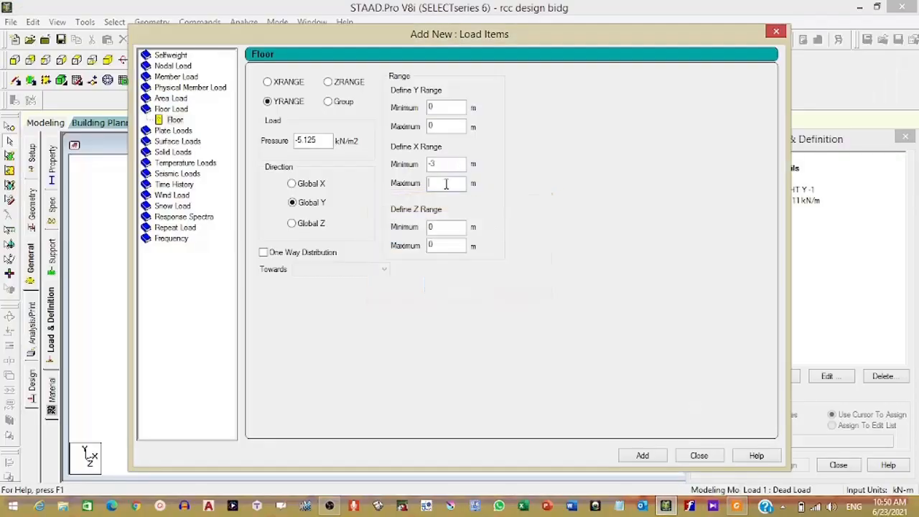
pyautogui.write('8')
# - Recheck the corner coordinates in the Foxit PDF Reader plan, return to STAAD.Pro and add the floor load to the Dead Load case
pyautogui.click(736, 508)
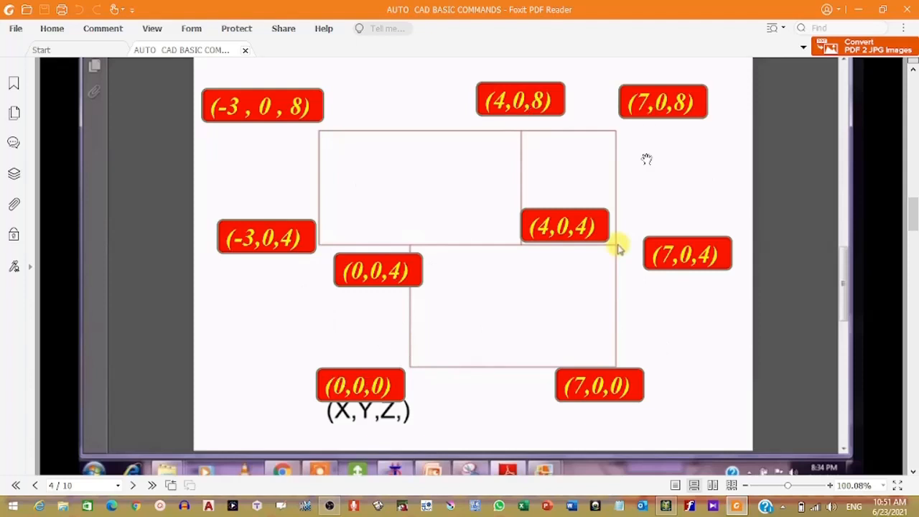
pyautogui.click(666, 507)
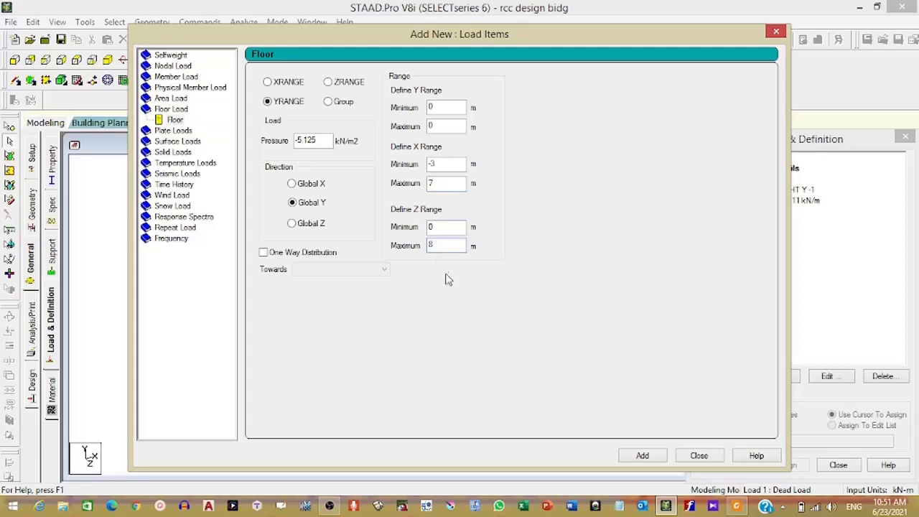
pyautogui.click(636, 460)
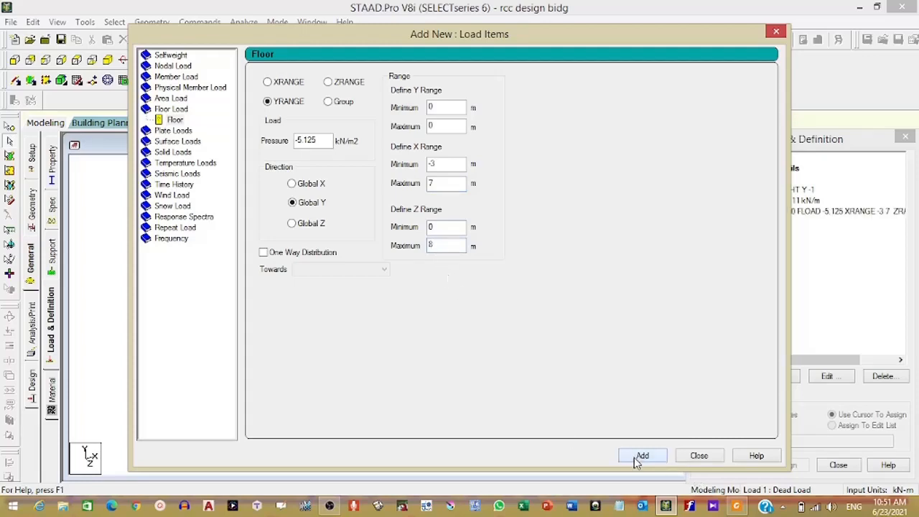
pyautogui.click(697, 457)
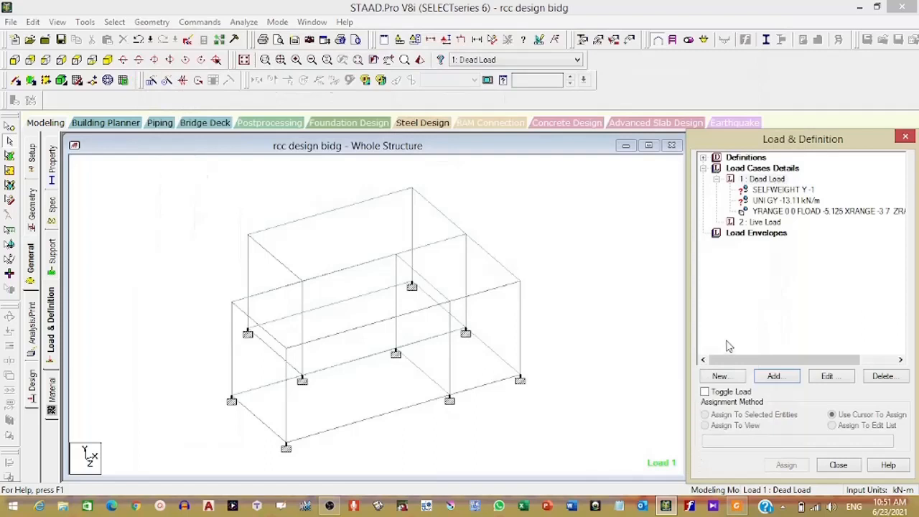
# - Delete the Live Load case from the load case details
pyautogui.click(769, 224)
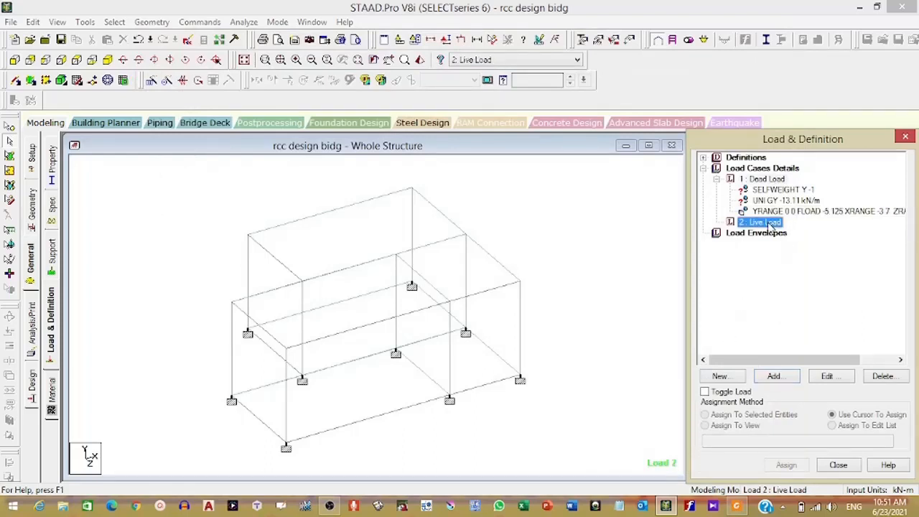
pyautogui.click(882, 380)
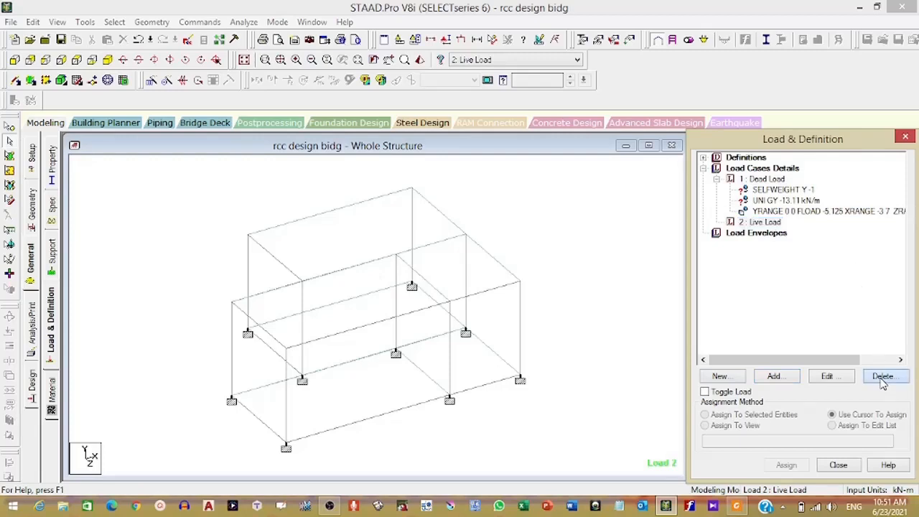
pyautogui.click(816, 344)
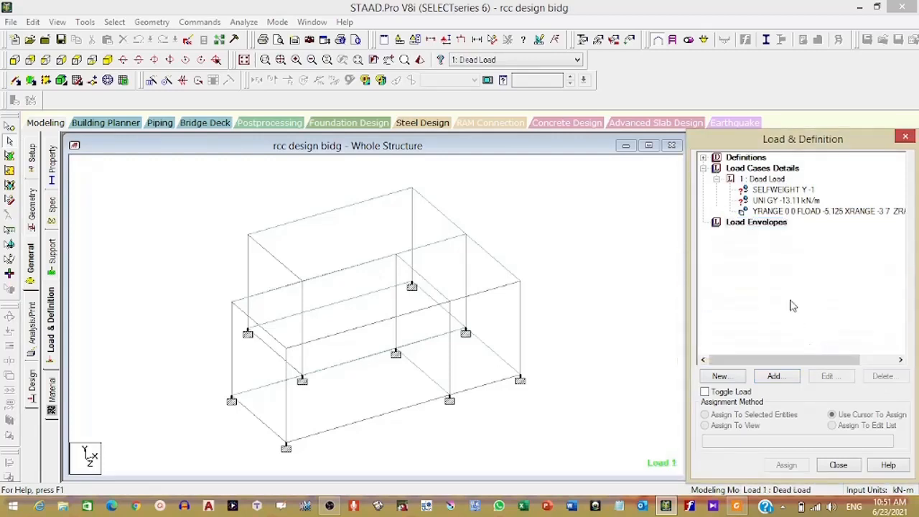
# - Assign the Dead Load case's selfweight to the whole structure using the Assign To View method
pyautogui.click(768, 191)
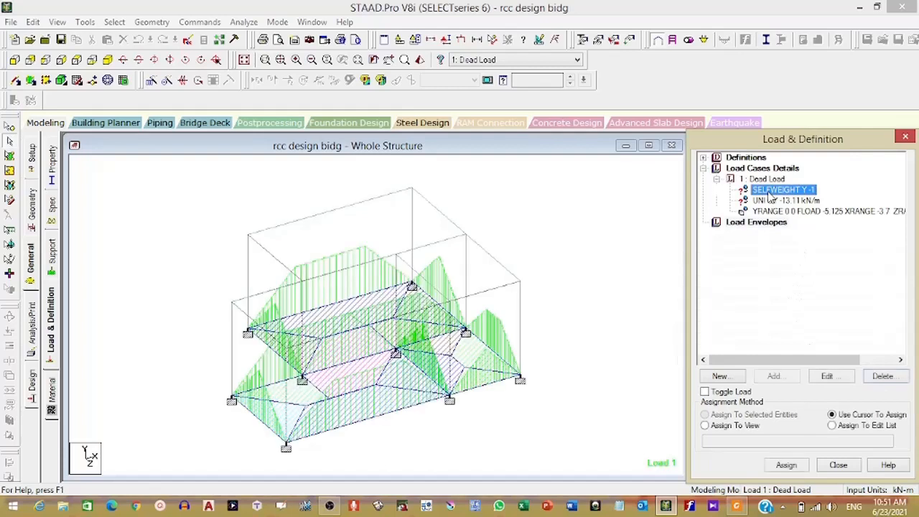
pyautogui.click(616, 251)
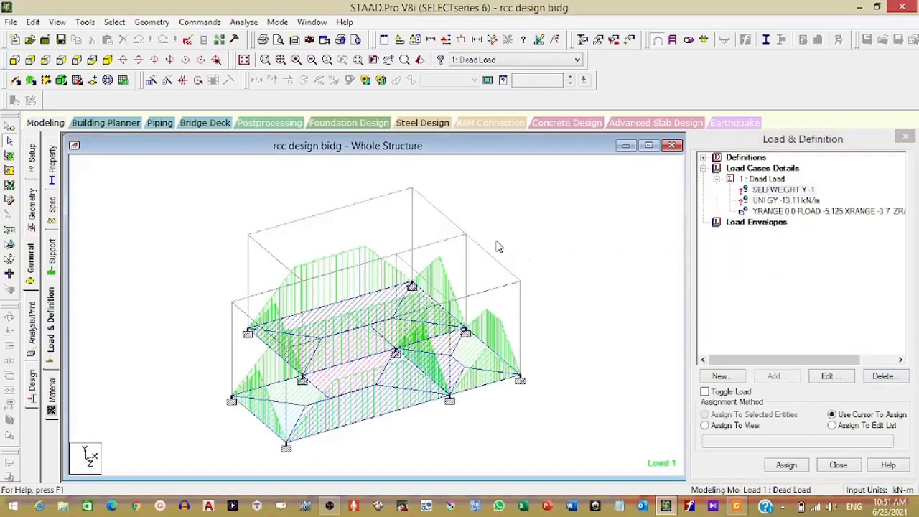
pyautogui.click(782, 189)
pyautogui.click(633, 244)
pyautogui.moveTo(142, 176); pyautogui.dragTo(559, 463)
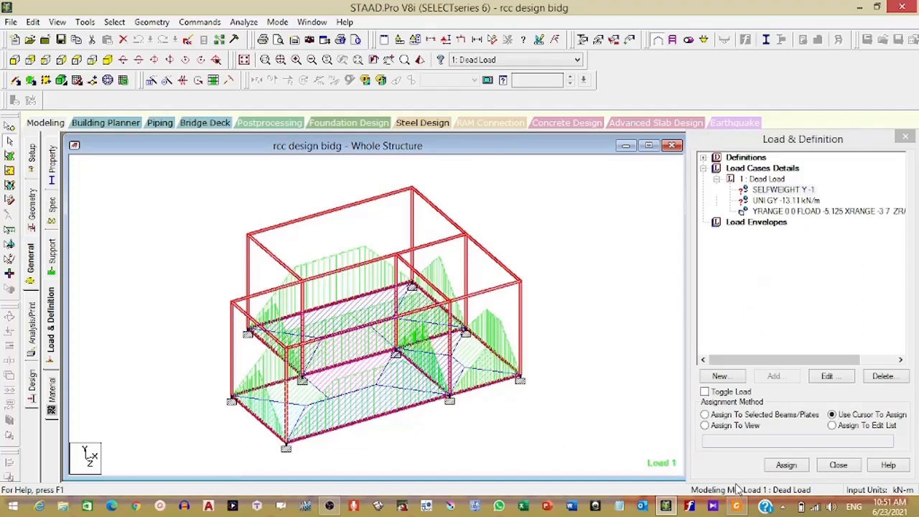
pyautogui.click(705, 425)
pyautogui.click(779, 191)
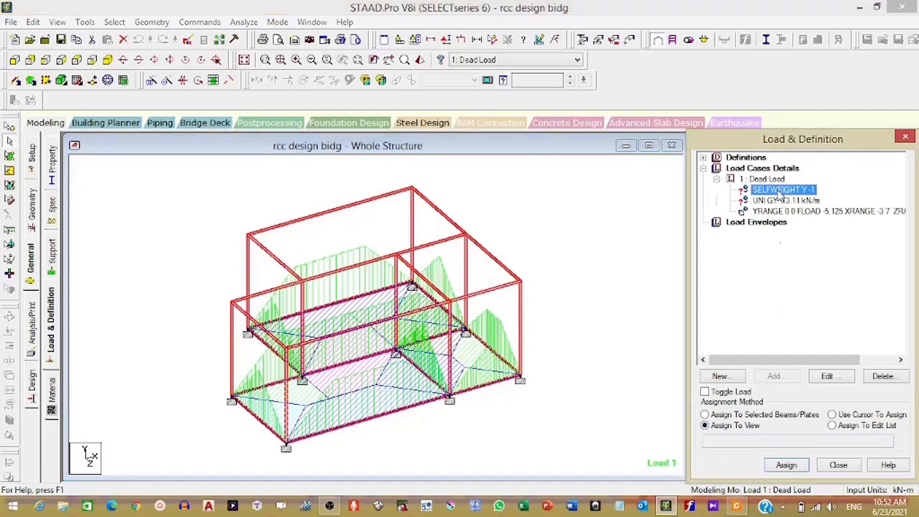
pyautogui.click(787, 465)
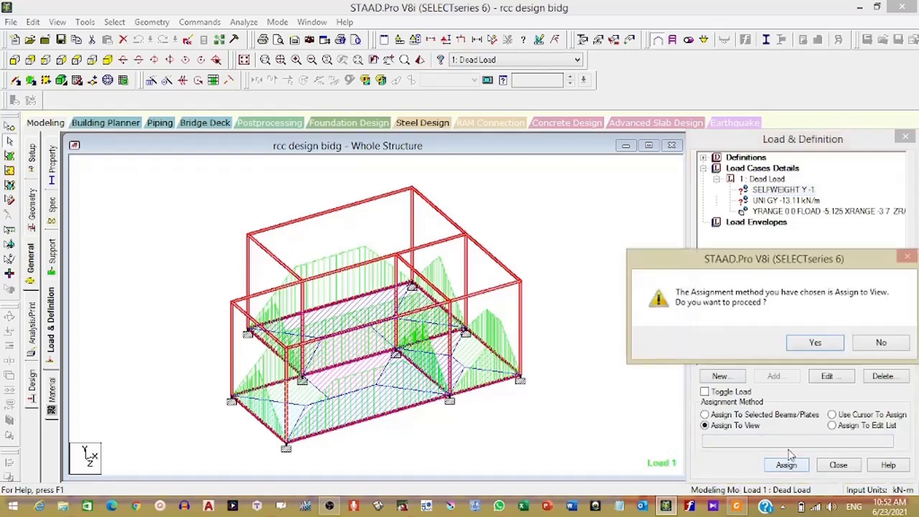
pyautogui.click(822, 344)
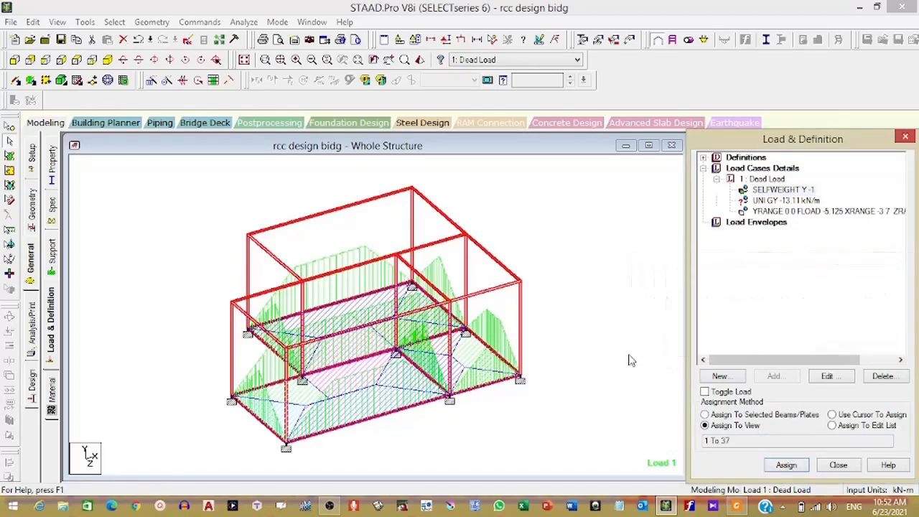
# - Assign the -13.11 kN/m GY uniform member load to all beams using the Assign To View method
pyautogui.click(766, 201)
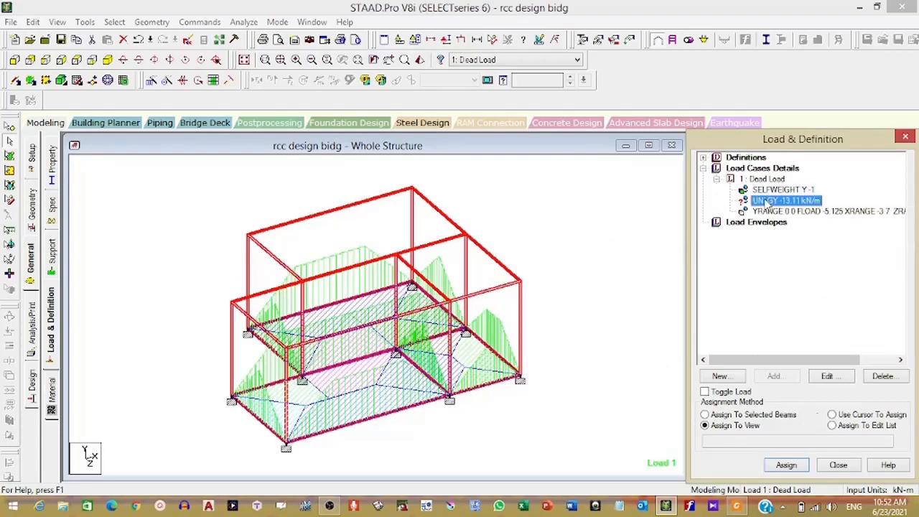
pyautogui.click(738, 428)
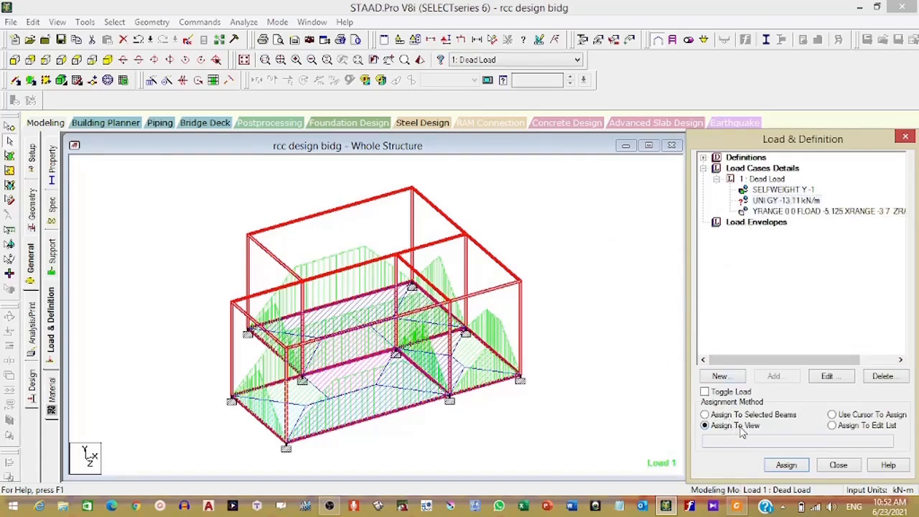
pyautogui.click(782, 204)
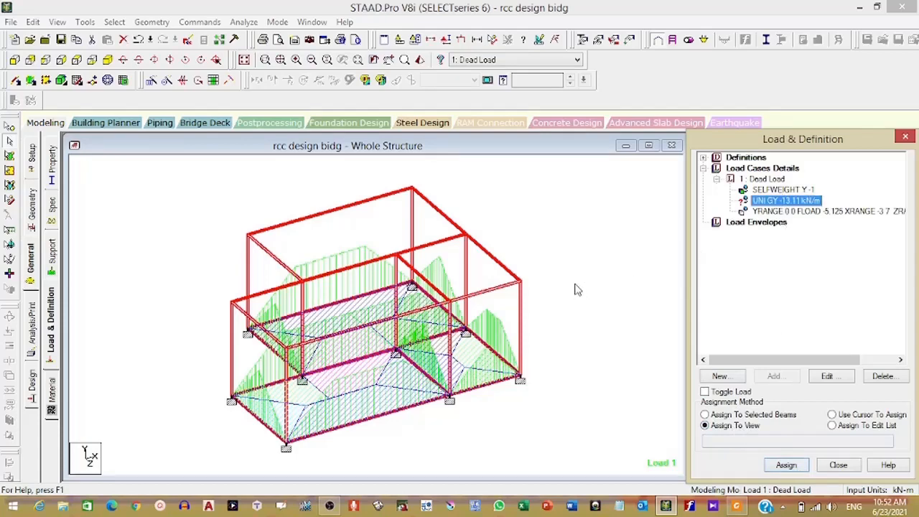
pyautogui.click(615, 369)
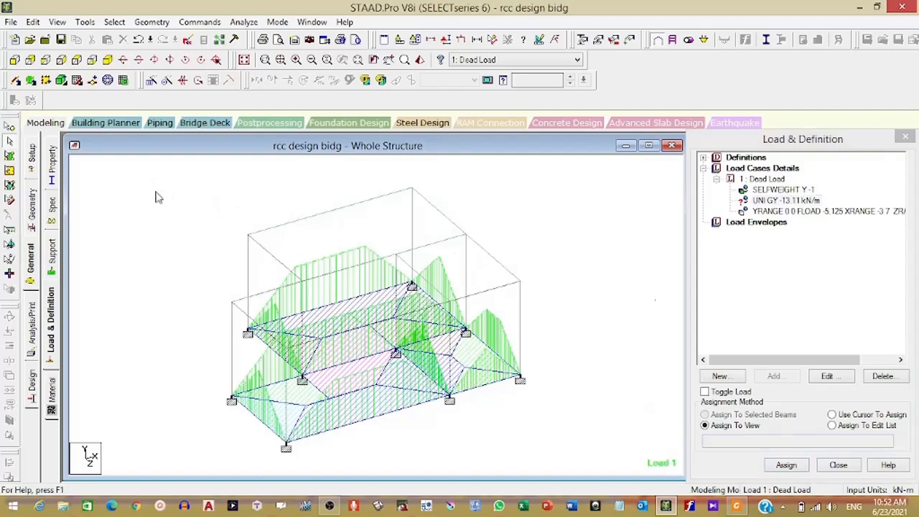
pyautogui.moveTo(144, 186); pyautogui.dragTo(558, 465)
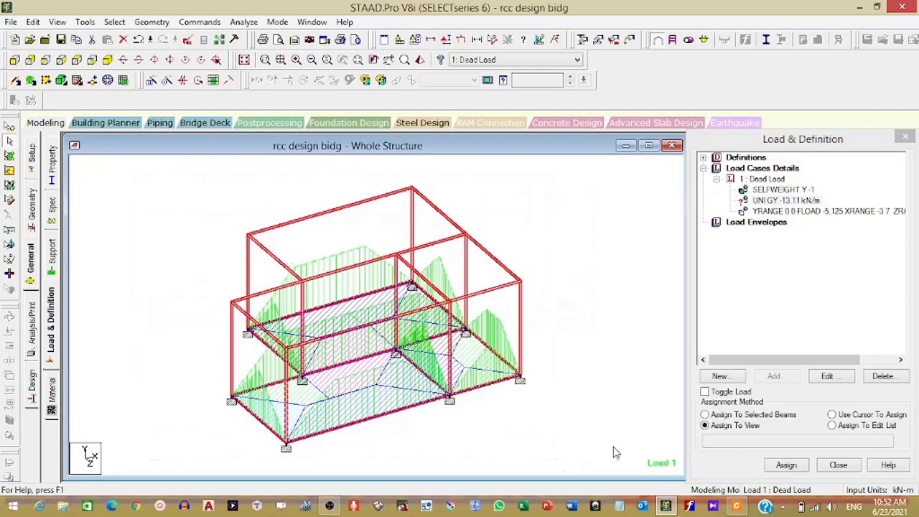
pyautogui.click(786, 201)
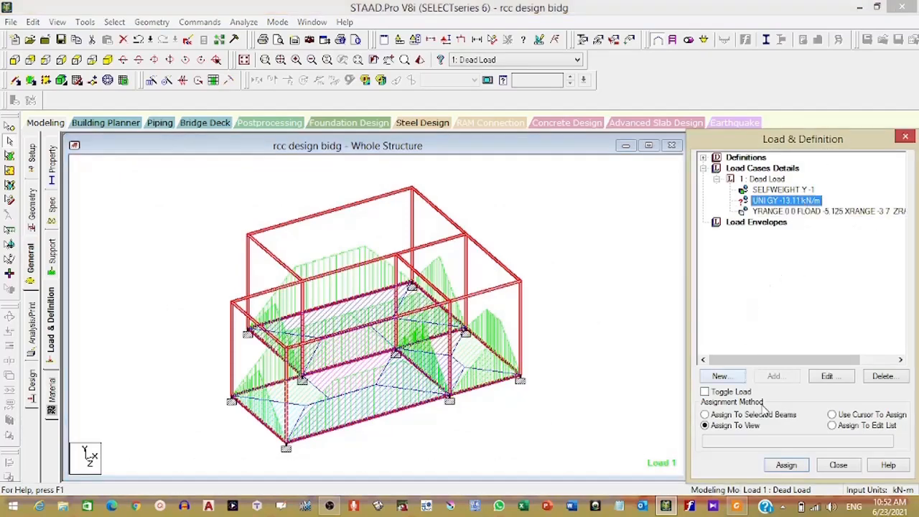
pyautogui.click(786, 466)
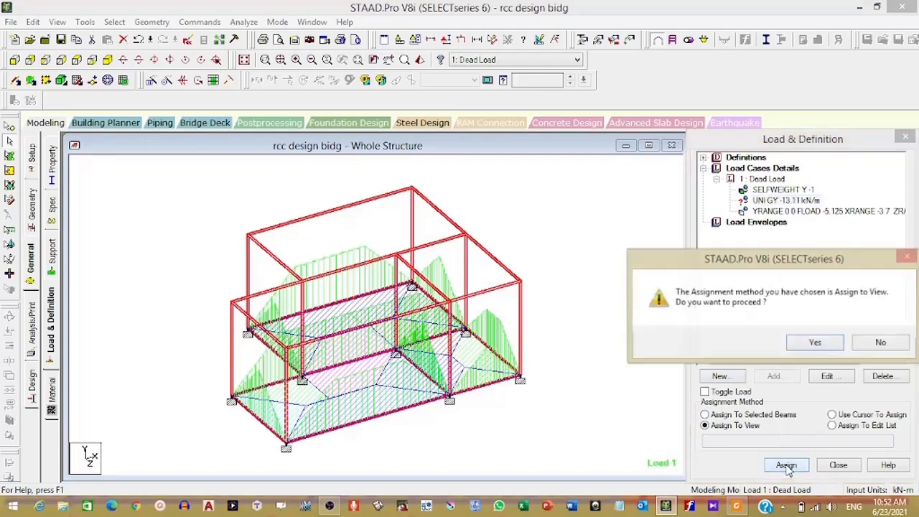
pyautogui.click(817, 344)
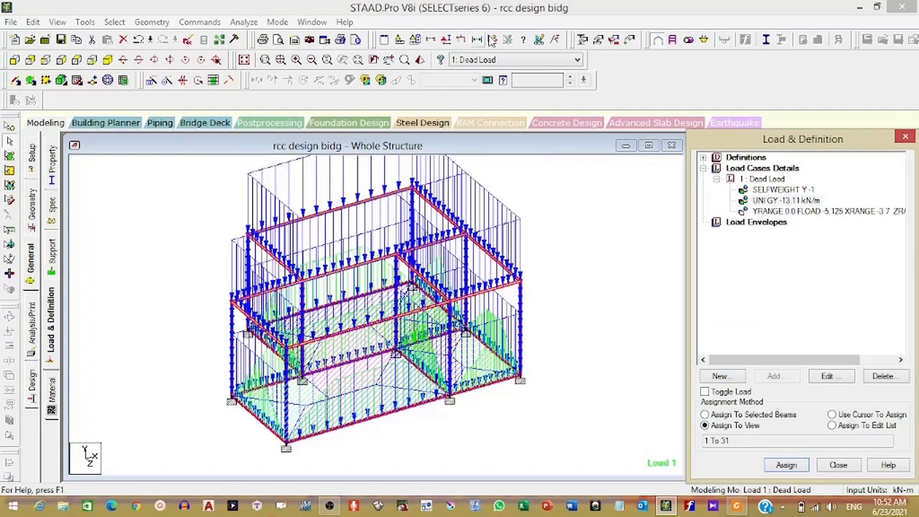
# - Set the distributed force diagram scale to 10 kN/m per m and clear the member selection
pyautogui.click(539, 41)
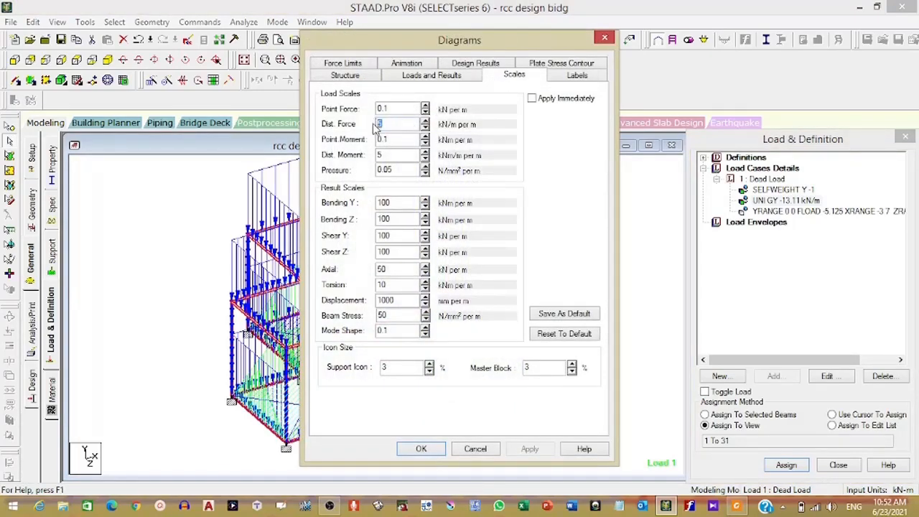
pyautogui.write('10')
pyautogui.press('Return')
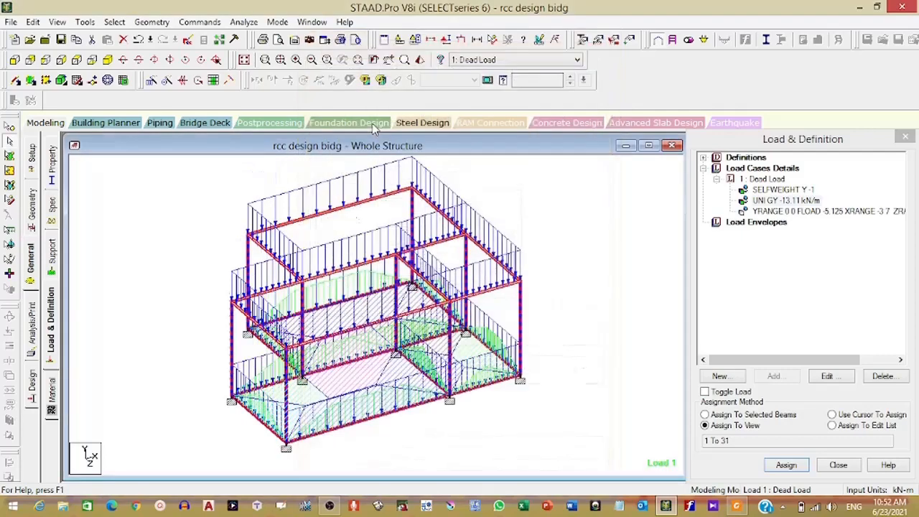
pyautogui.click(548, 277)
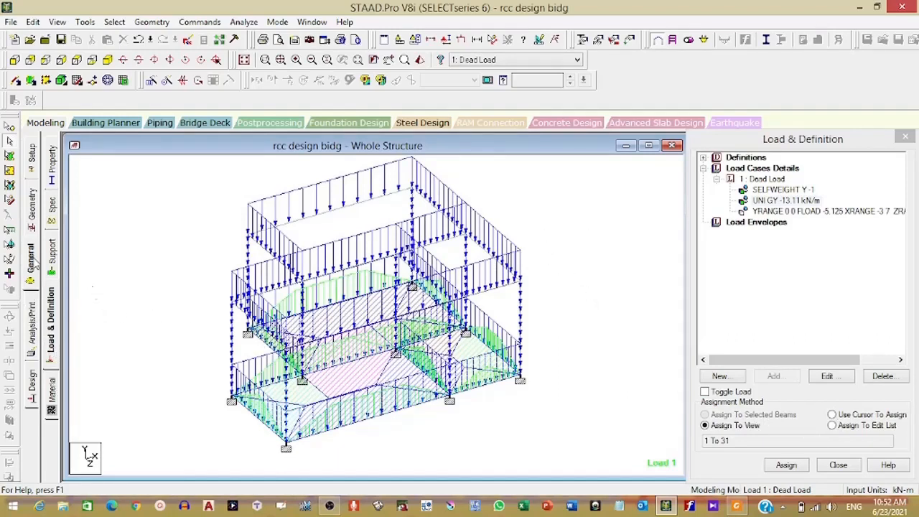
# - Open the concrete design settings for the whole structure and set the current design code to IS456
pyautogui.click(31, 262)
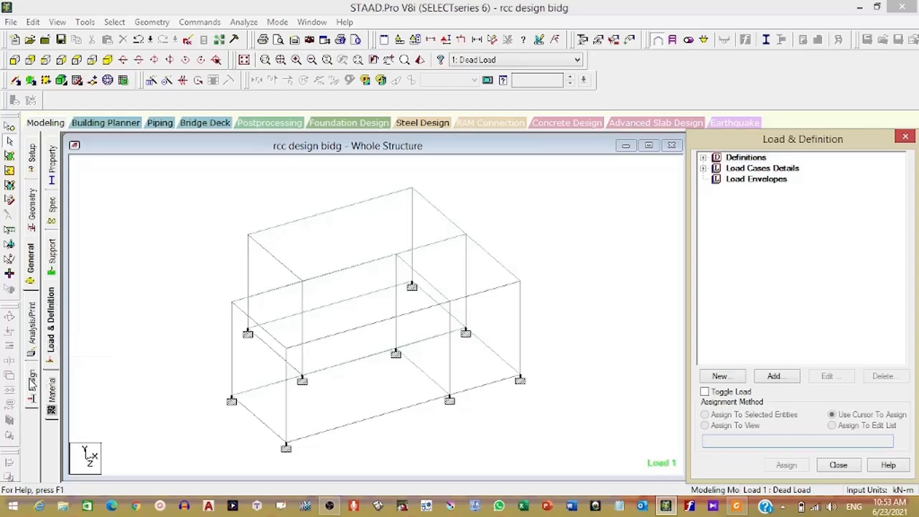
pyautogui.click(31, 384)
pyautogui.click(52, 206)
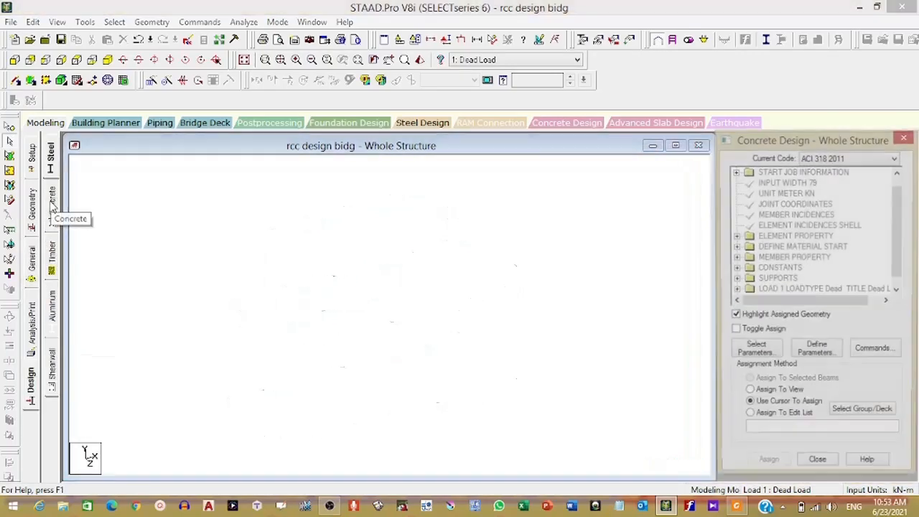
pyautogui.click(894, 158)
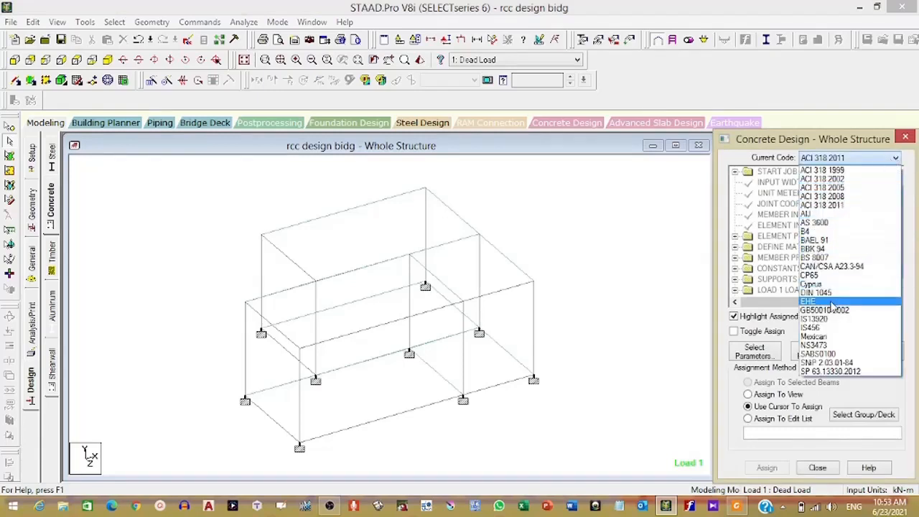
pyautogui.click(830, 330)
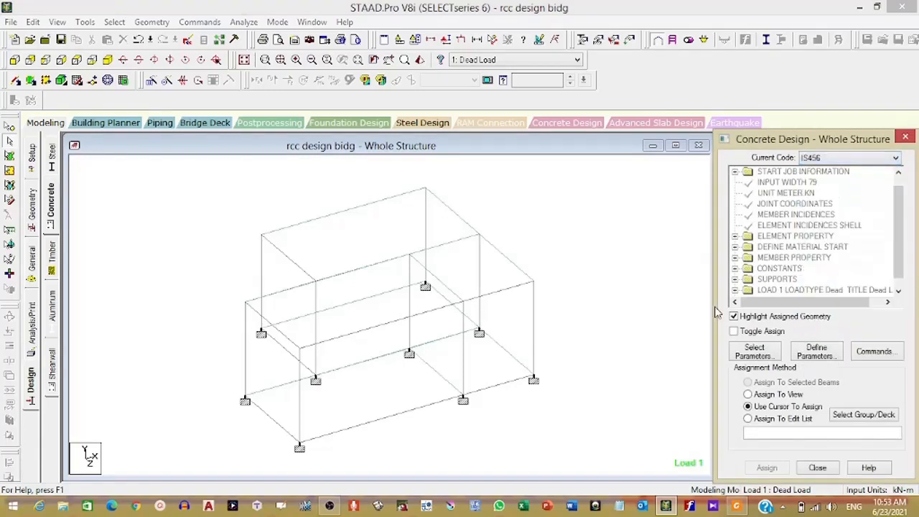
# - Limit the selected concrete design parameters to Fc (compressive strength of concrete) and Fymain (yield strength for main reinforcement steel)
pyautogui.click(754, 351)
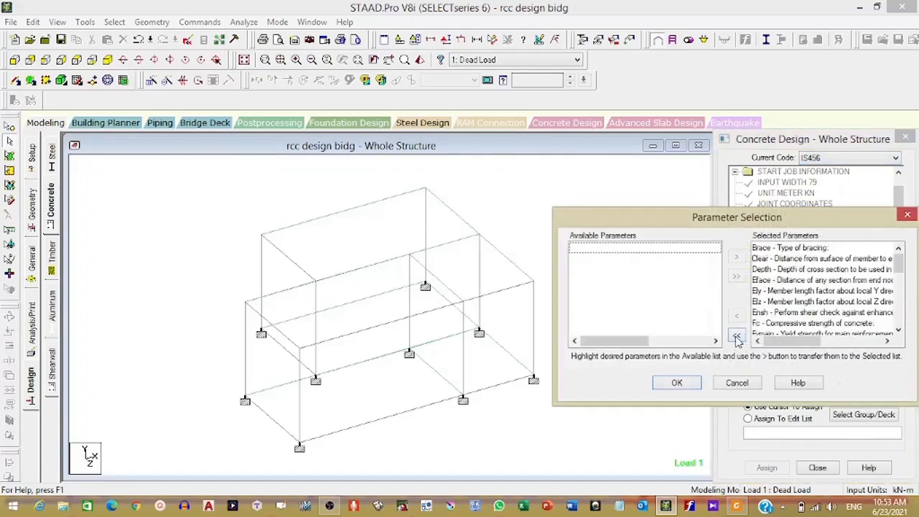
pyautogui.click(736, 336)
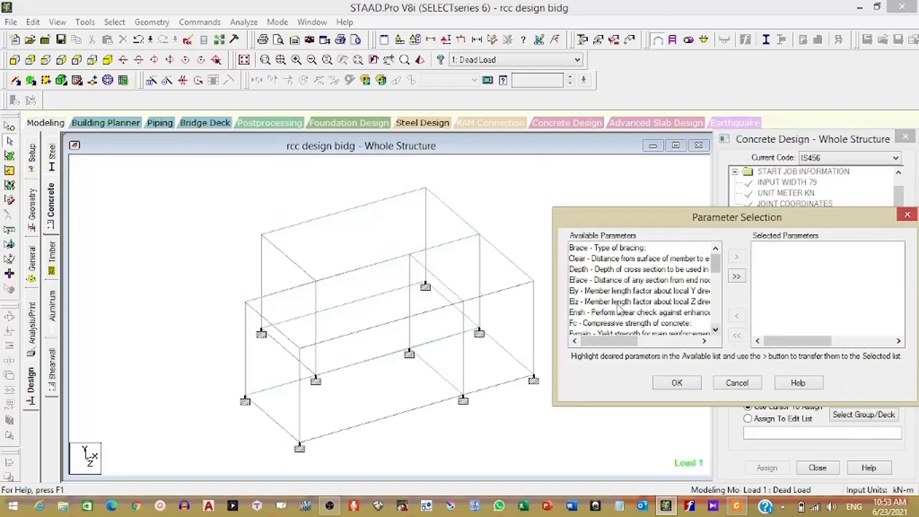
pyautogui.click(607, 324)
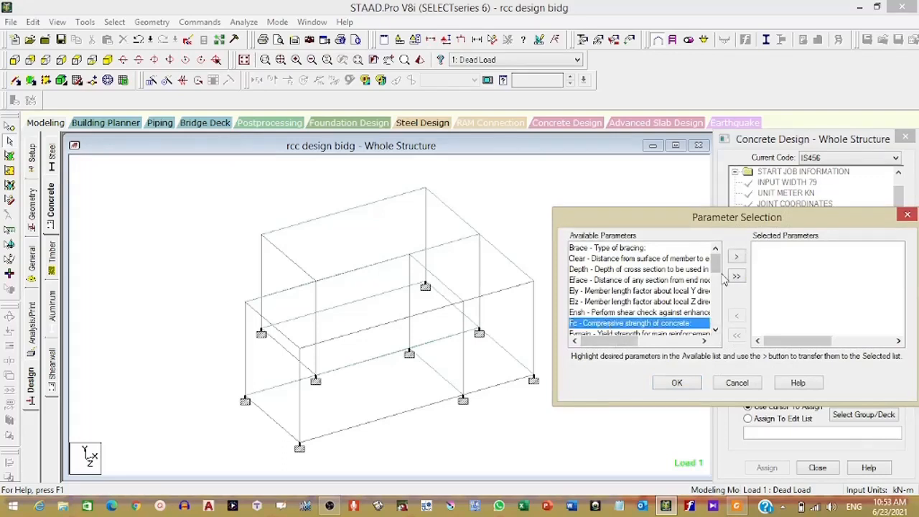
pyautogui.click(736, 256)
pyautogui.click(649, 325)
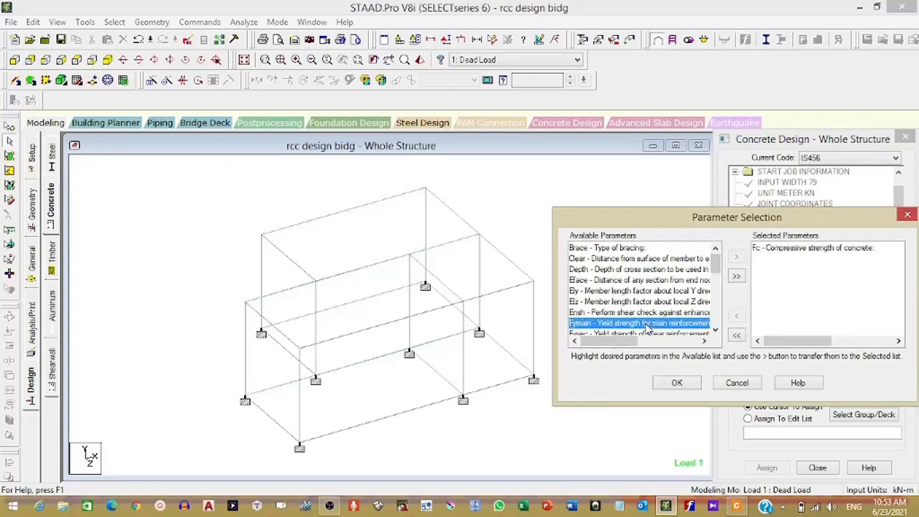
pyautogui.click(736, 257)
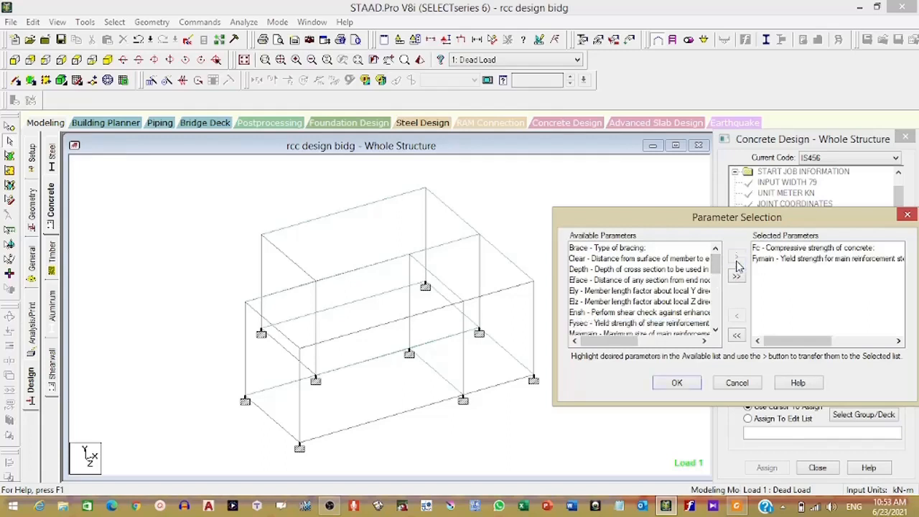
pyautogui.click(678, 384)
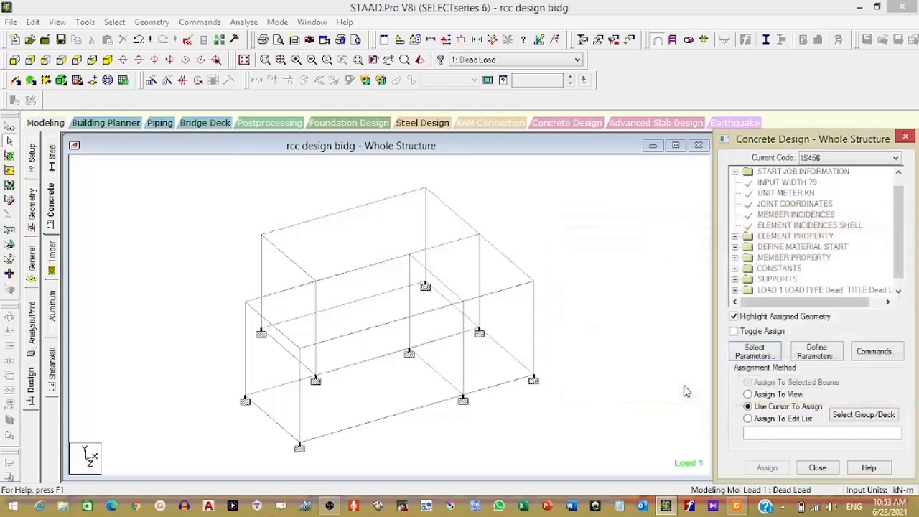
# - Define the FC parameter with a concrete compressive strength of 25000 kN/m2 and add it to the concrete design
pyautogui.click(815, 352)
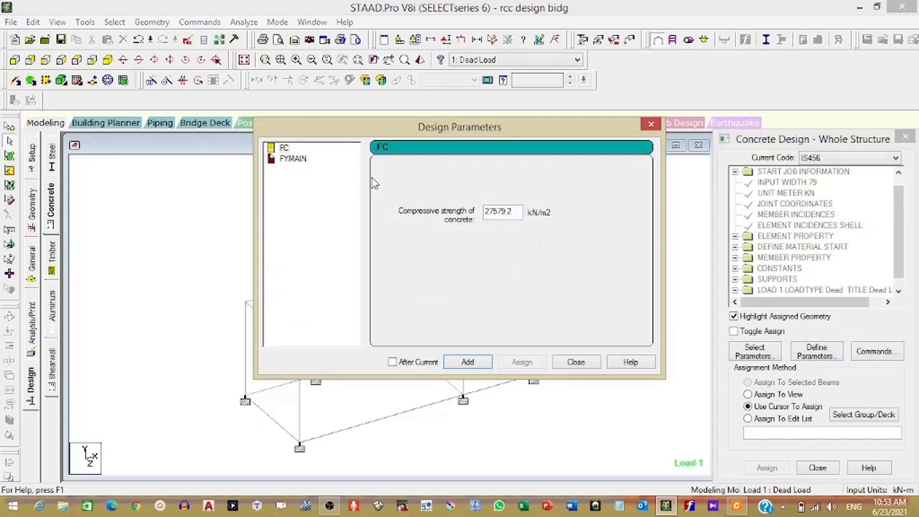
pyautogui.click(284, 148)
pyautogui.moveTo(519, 208); pyautogui.dragTo(461, 214)
pyautogui.write('25000')
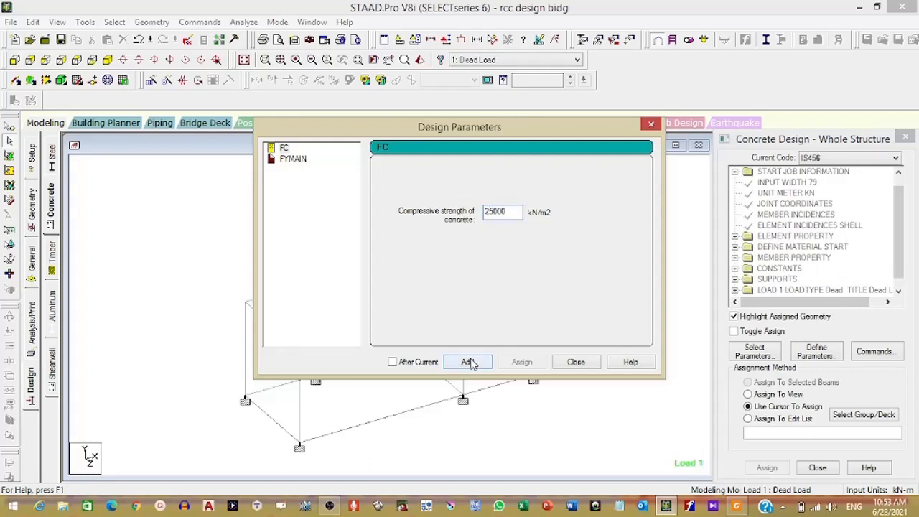
pyautogui.click(467, 362)
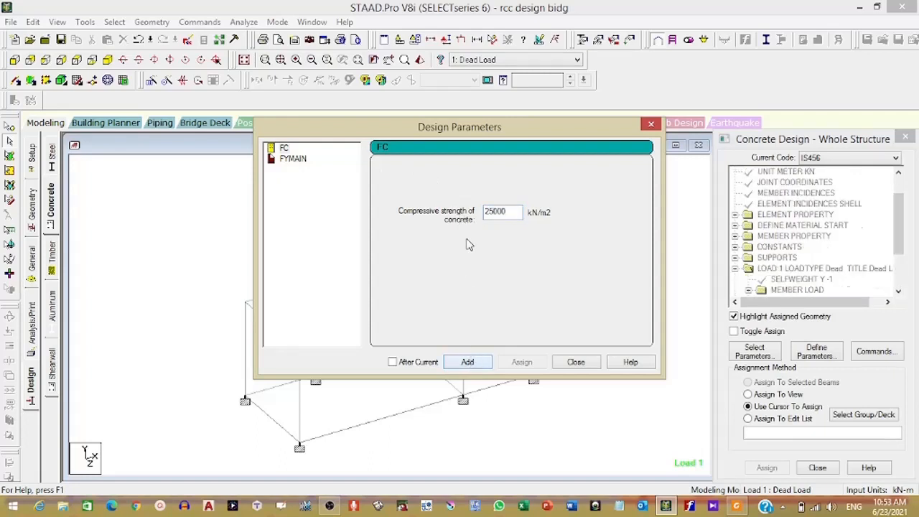
# - Add the FYMAIN parameter with a main reinforcement yield strength of 415000 kN/m2 and finish defining parameters
pyautogui.click(291, 159)
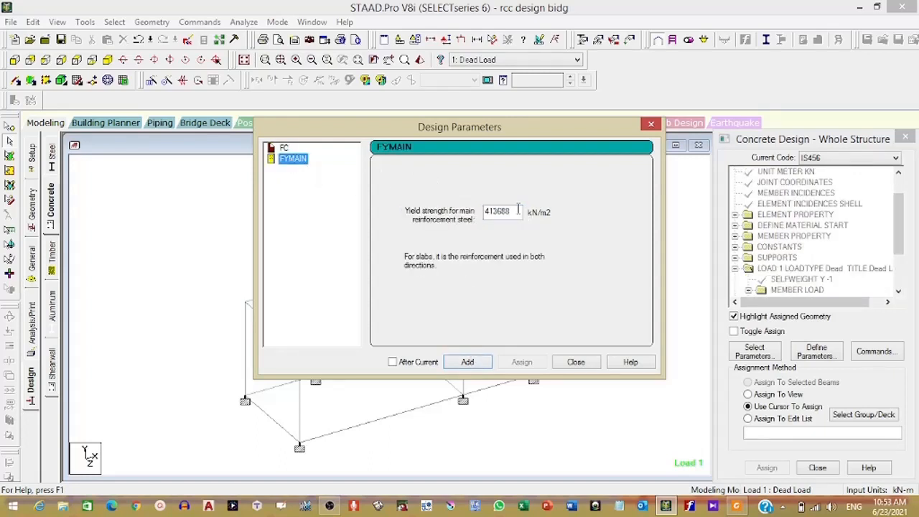
pyautogui.doubleClick(510, 209)
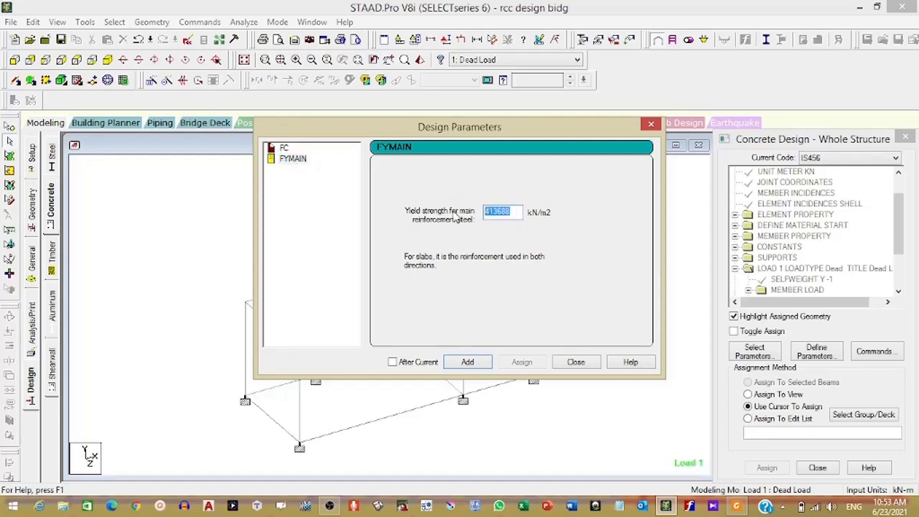
pyautogui.write('415000')
pyautogui.click(465, 363)
pyautogui.click(574, 363)
pyautogui.moveTo(899, 219); pyautogui.dragTo(901, 262)
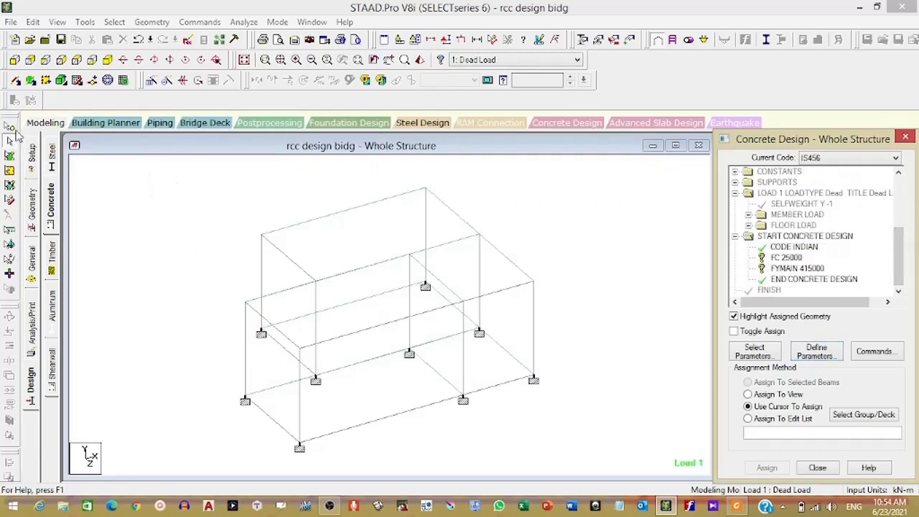
pyautogui.click(154, 256)
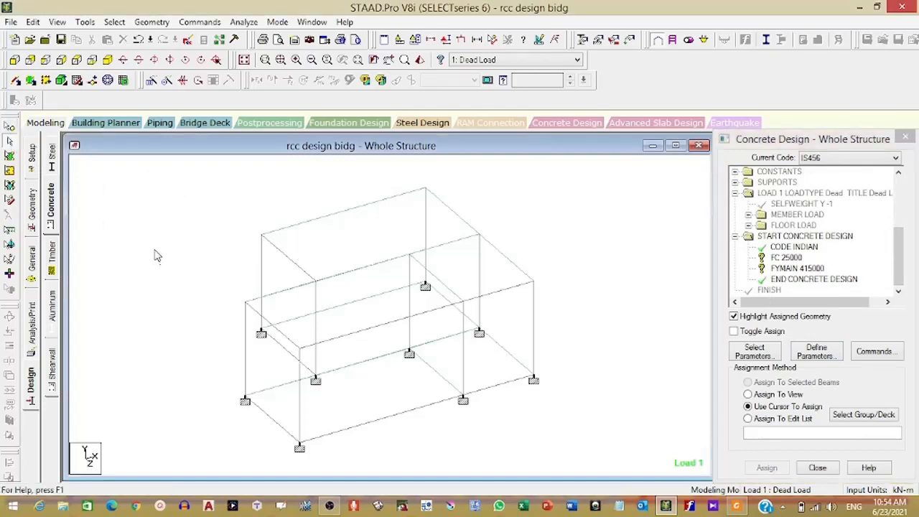
pyautogui.click(10, 128)
pyautogui.moveTo(142, 180); pyautogui.dragTo(593, 465)
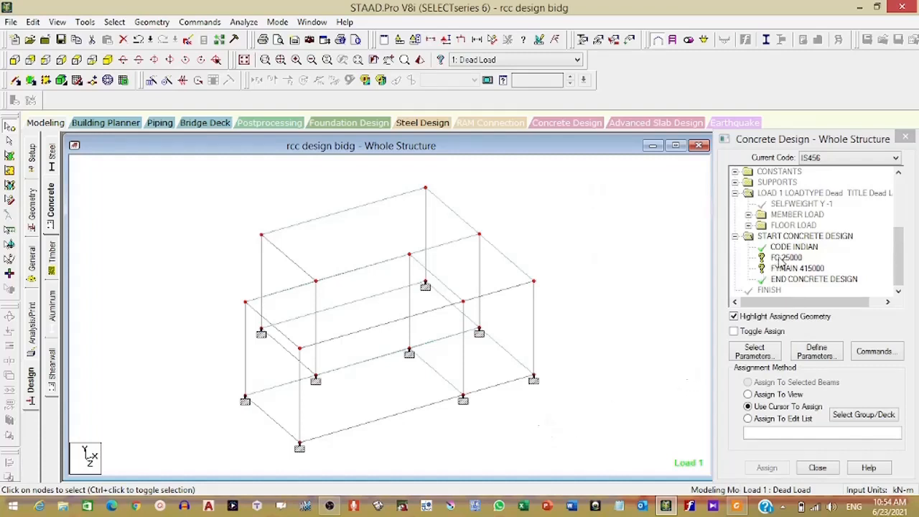
pyautogui.click(199, 234)
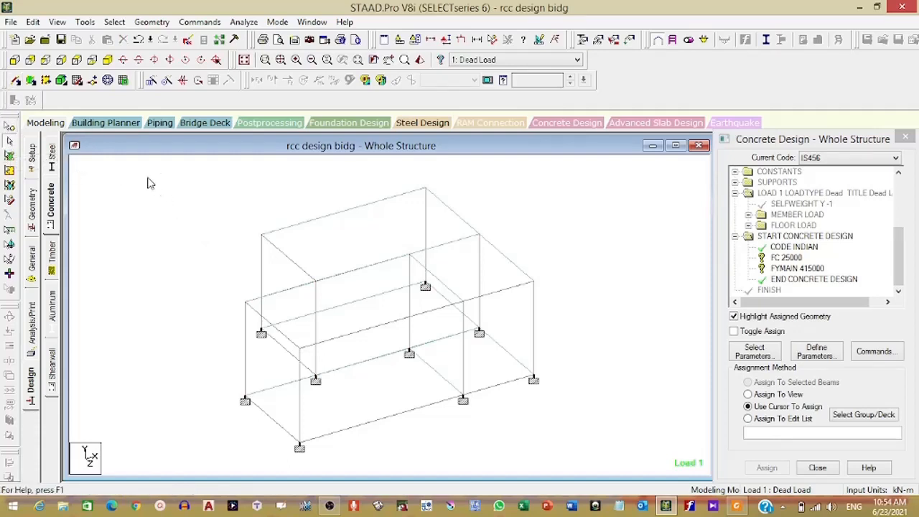
pyautogui.moveTo(148, 179); pyautogui.dragTo(568, 466)
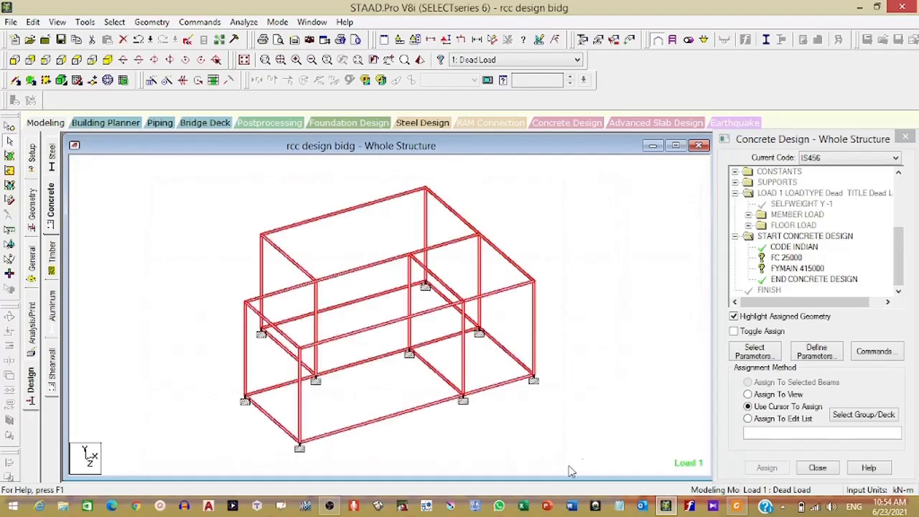
# - Assign the FC 25000 parameter to all beams and columns of the structure as selected geometry
pyautogui.click(786, 257)
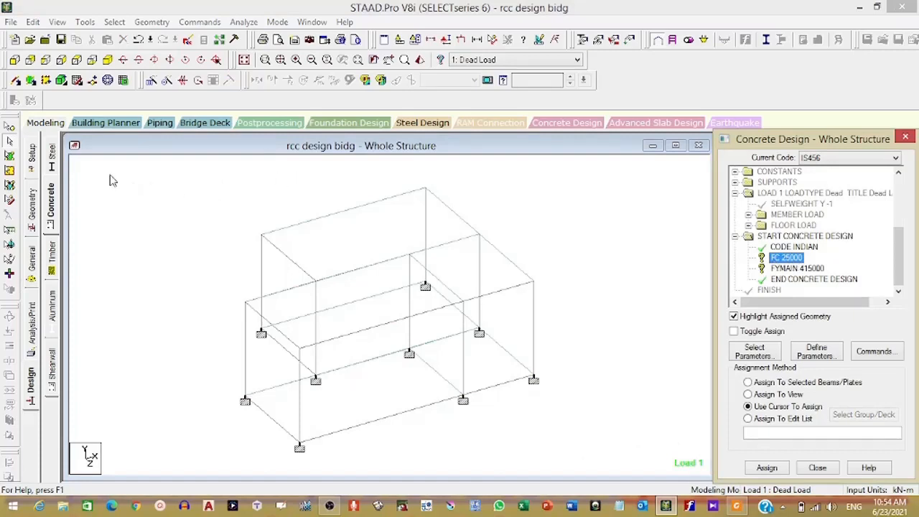
pyautogui.click(10, 155)
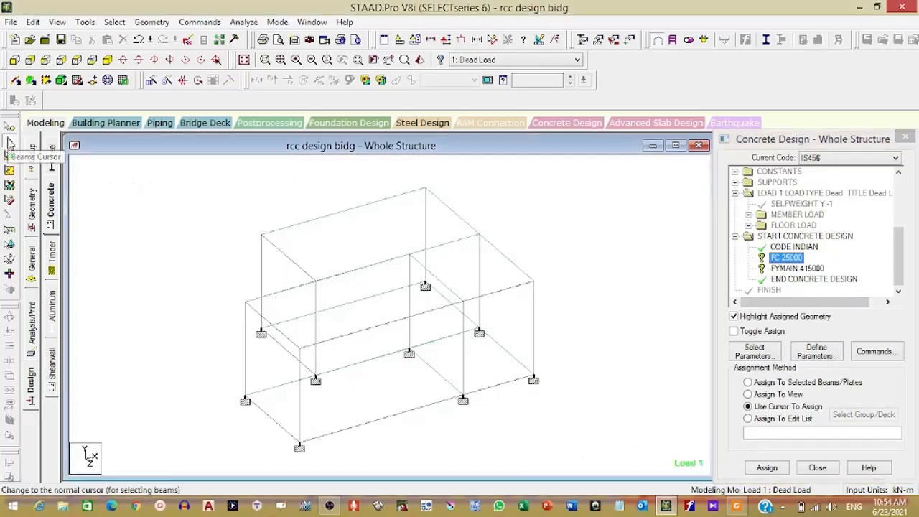
pyautogui.moveTo(107, 181)
pyautogui.mouseDown()
pyautogui.moveTo(496, 232)
pyautogui.moveTo(600, 426)
pyautogui.moveTo(603, 464)
pyautogui.mouseUp()
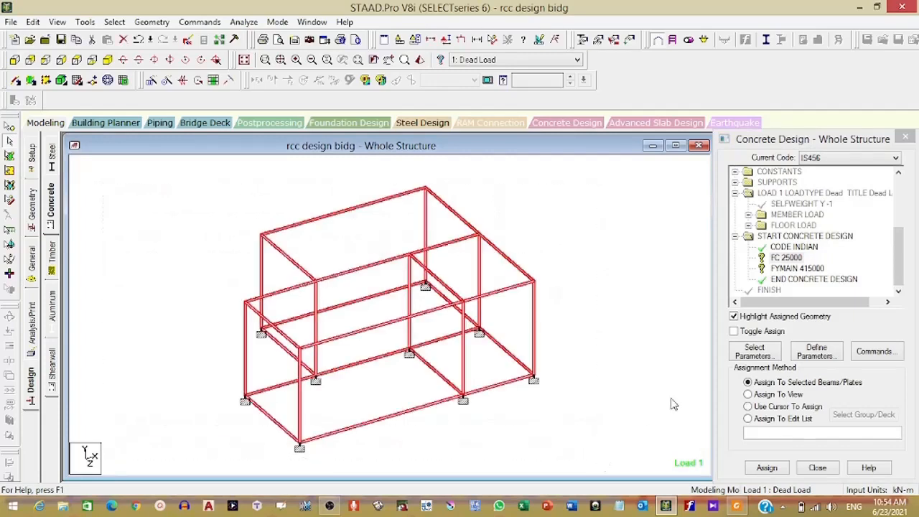
pyautogui.click(782, 259)
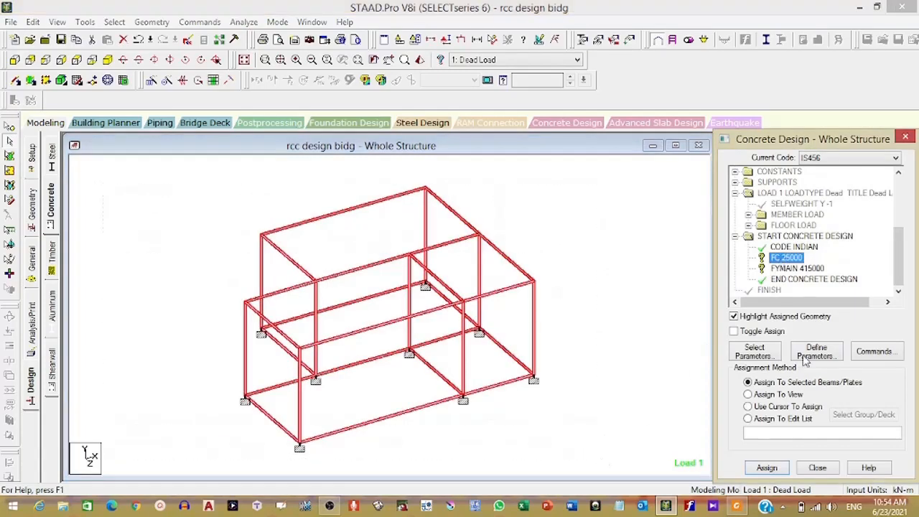
pyautogui.click(766, 467)
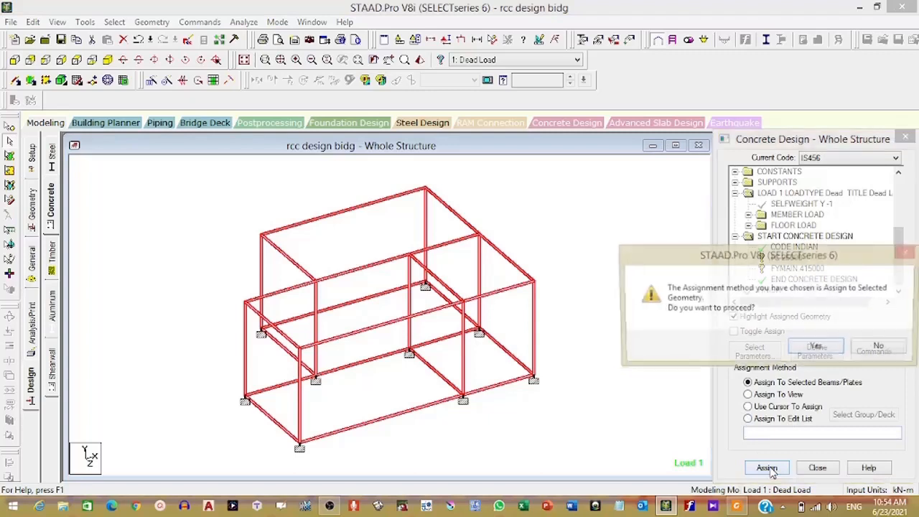
pyautogui.click(816, 348)
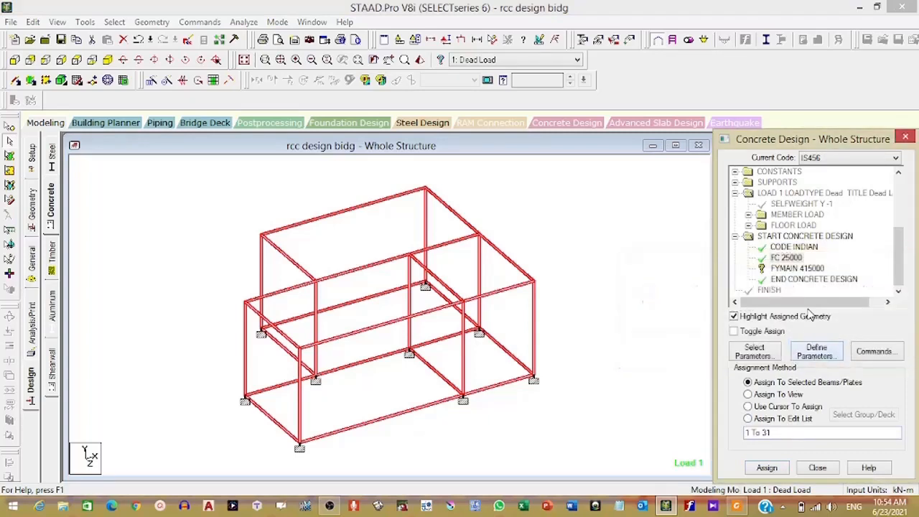
# - Assign the FYMAIN 415000 parameter to all beams and columns of the structure as selected geometry
pyautogui.click(796, 269)
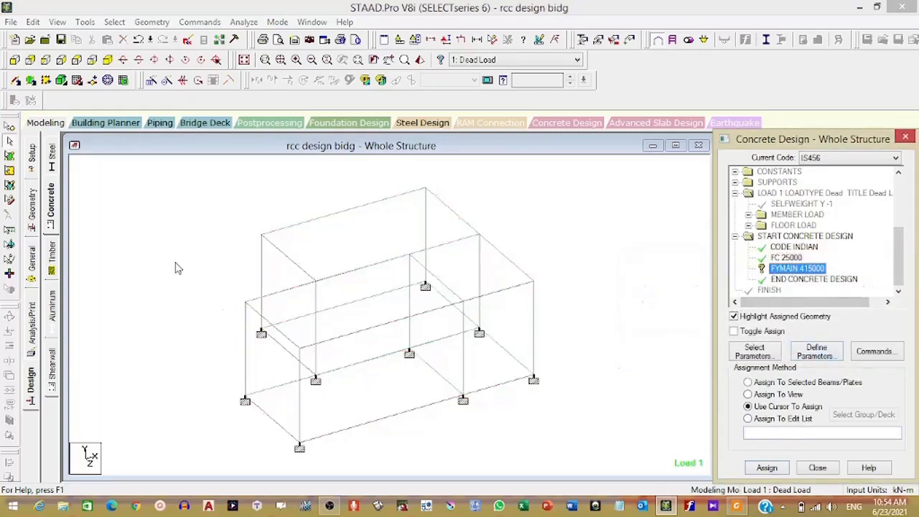
pyautogui.click(199, 260)
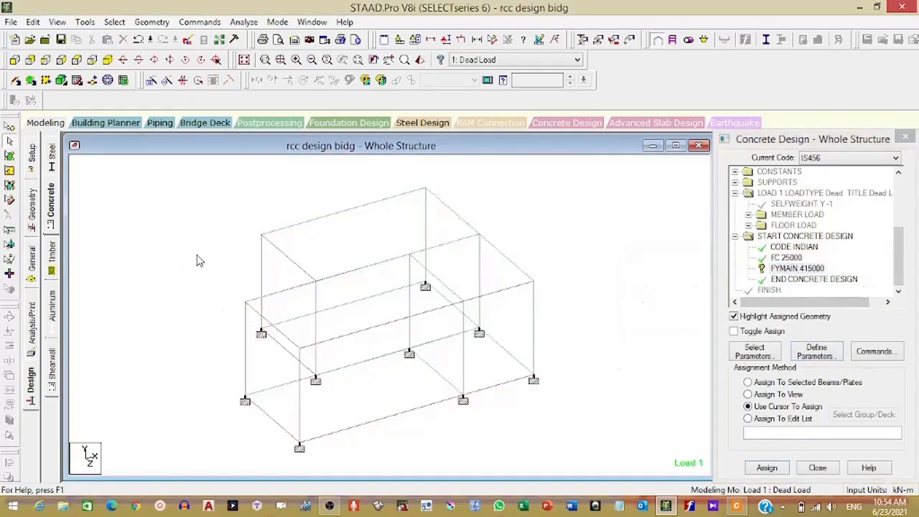
pyautogui.click(10, 142)
pyautogui.moveTo(164, 185); pyautogui.dragTo(600, 468)
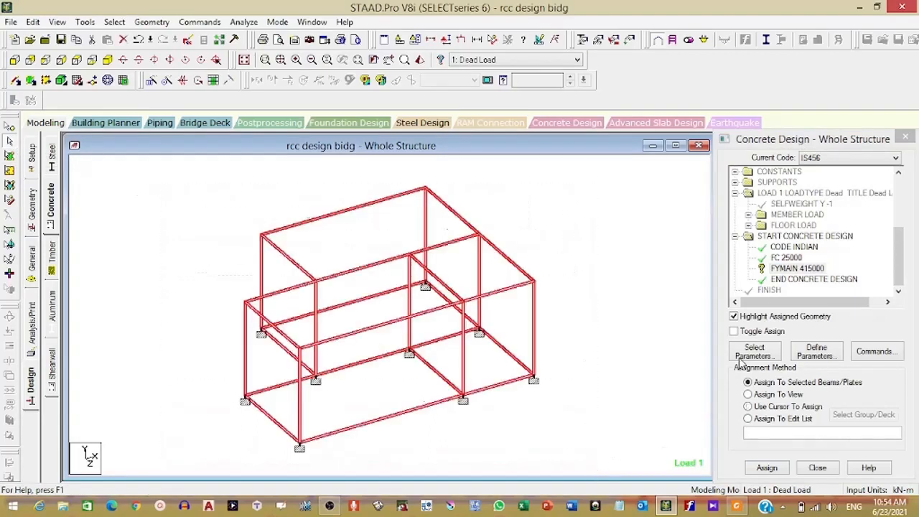
pyautogui.click(795, 268)
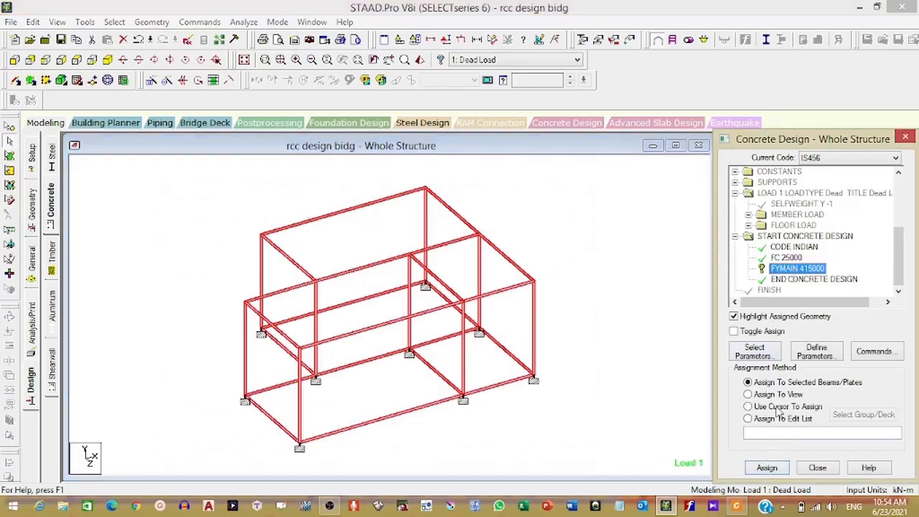
pyautogui.click(767, 468)
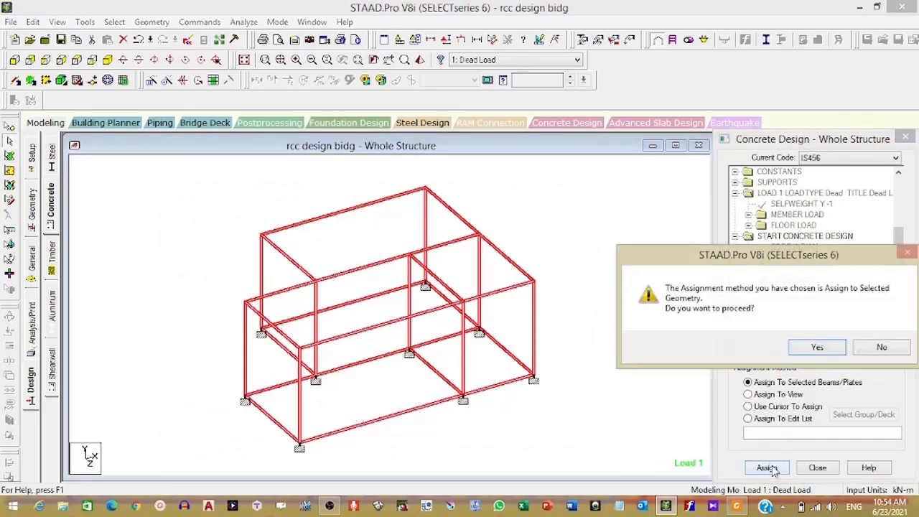
pyautogui.click(811, 347)
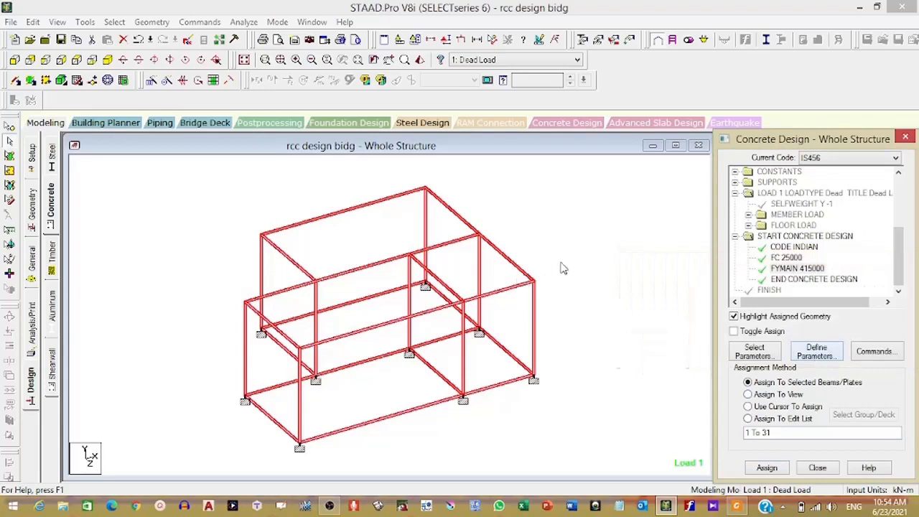
# - Select all plates of the structure and assign the FC 25000 parameter to them
pyautogui.click(563, 268)
pyautogui.click(783, 258)
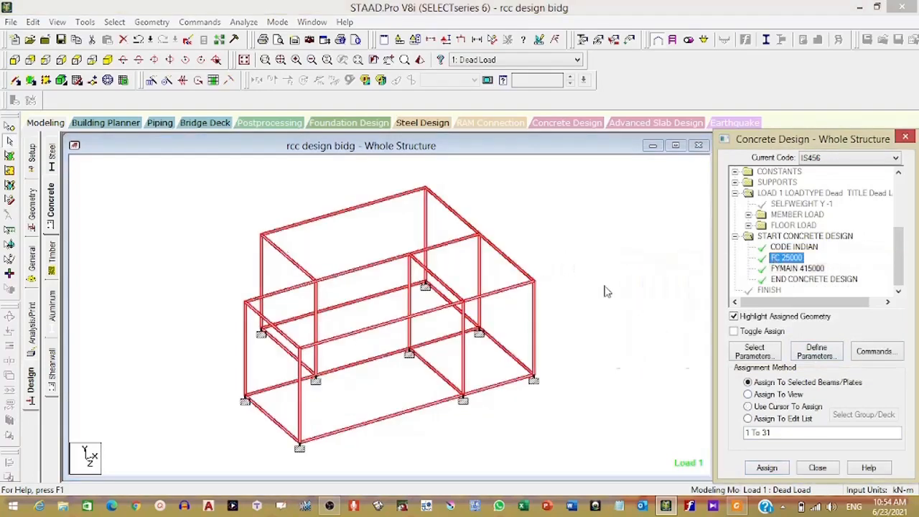
pyautogui.click(10, 156)
pyautogui.click(10, 157)
pyautogui.moveTo(176, 177); pyautogui.dragTo(575, 467)
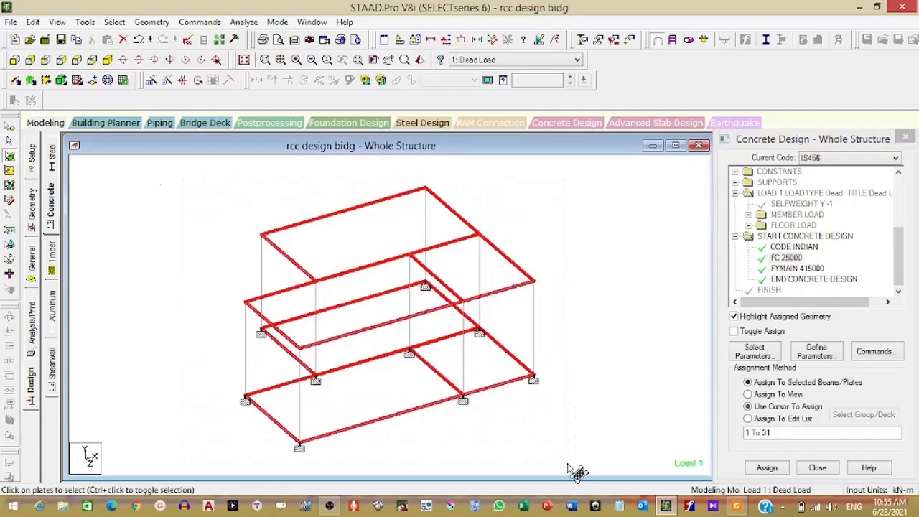
pyautogui.click(786, 258)
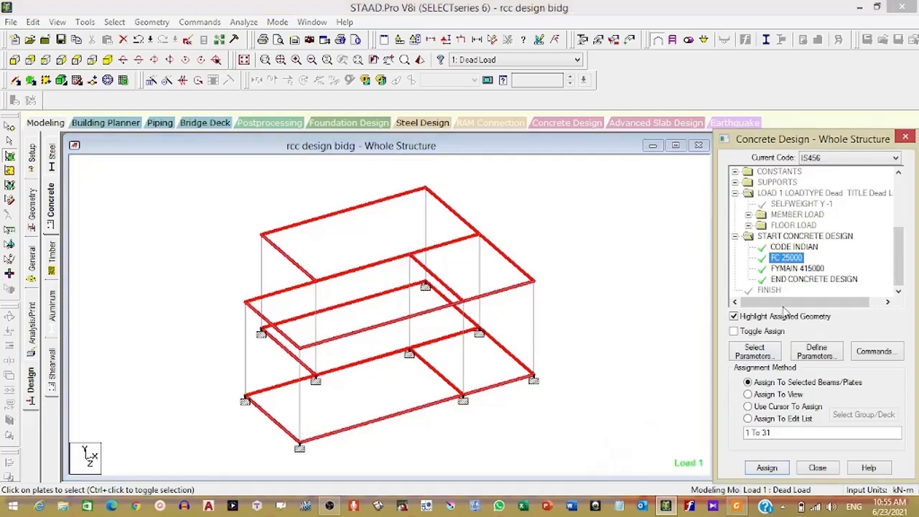
pyautogui.click(766, 467)
pyautogui.click(814, 349)
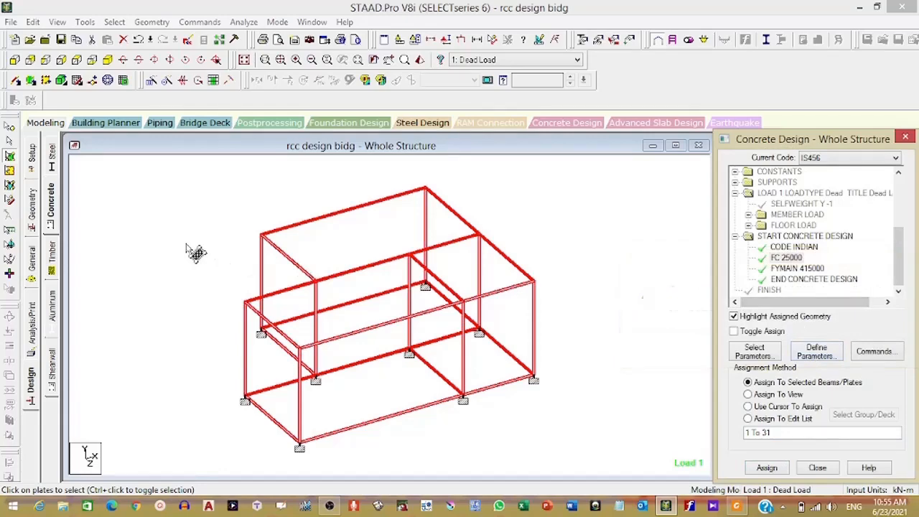
# - Assign the FYMAIN 415000 parameter to all plates of the structure as selected geometry and decline the auto save
pyautogui.click(799, 268)
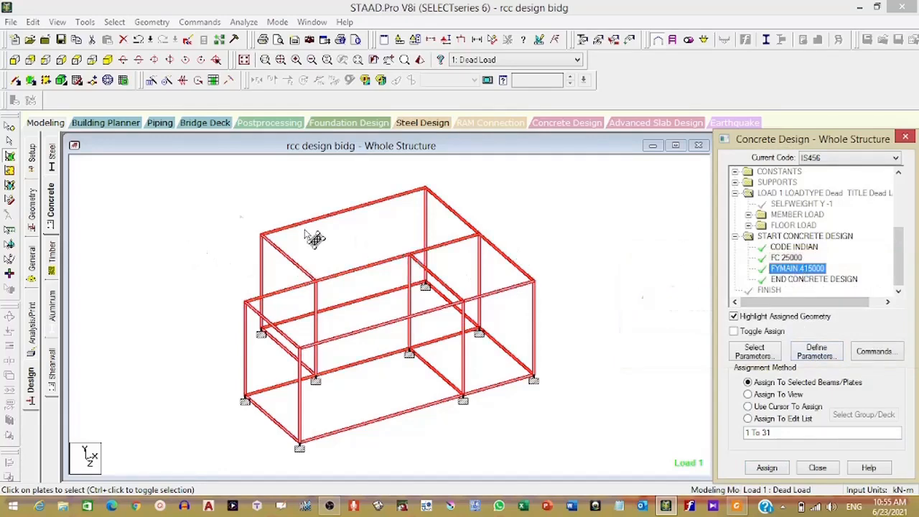
pyautogui.click(207, 208)
pyautogui.moveTo(191, 180); pyautogui.dragTo(562, 399)
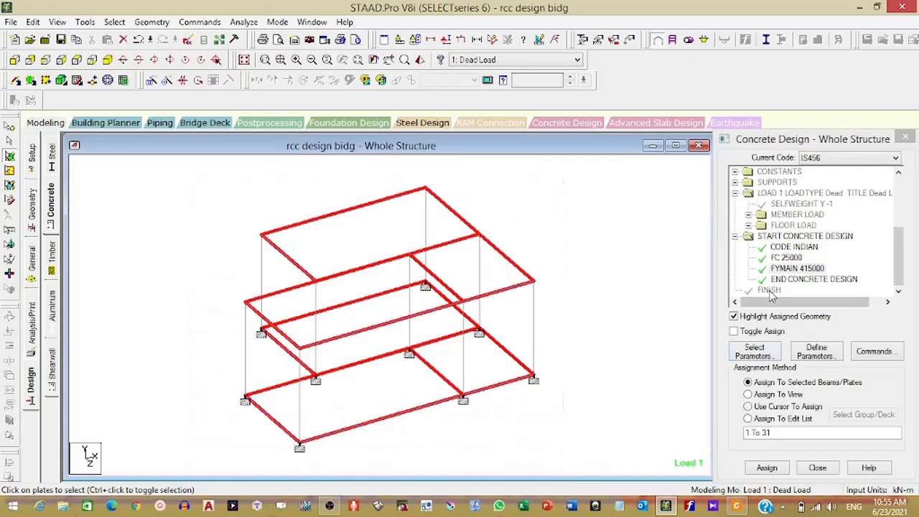
pyautogui.click(797, 269)
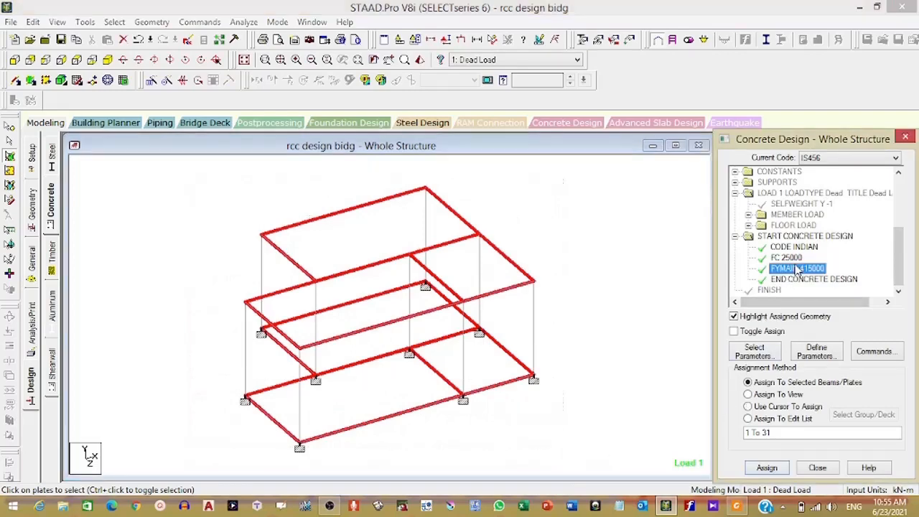
pyautogui.click(766, 468)
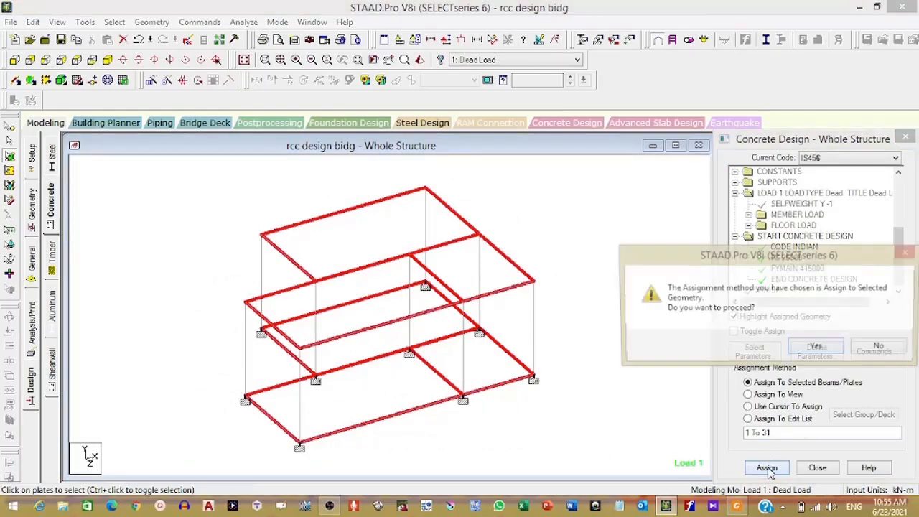
pyautogui.click(801, 353)
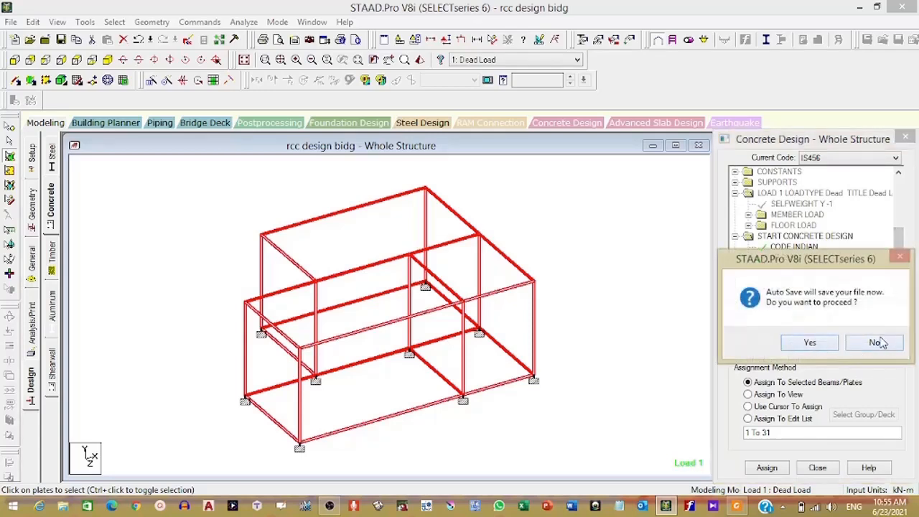
pyautogui.click(876, 342)
# - Add the DESIGN BEAM and DESIGN COLUMN commands to the concrete design
pyautogui.click(877, 352)
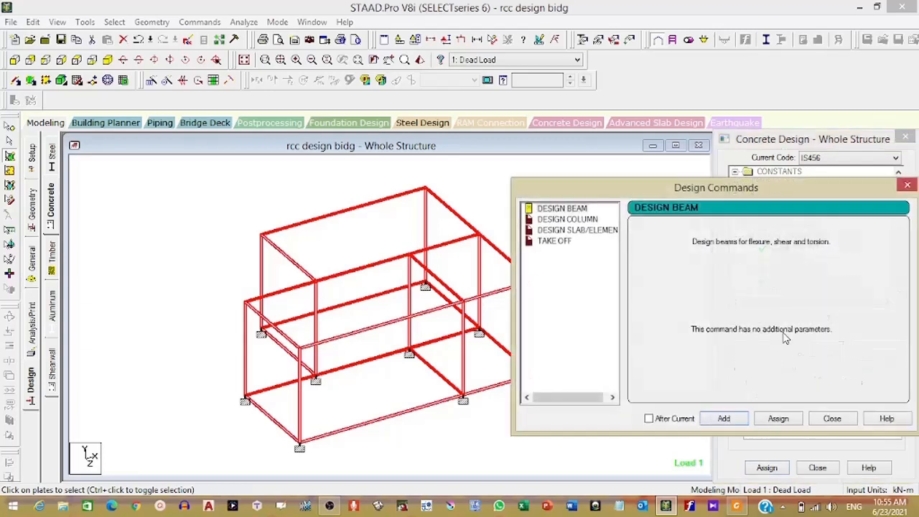
pyautogui.click(578, 210)
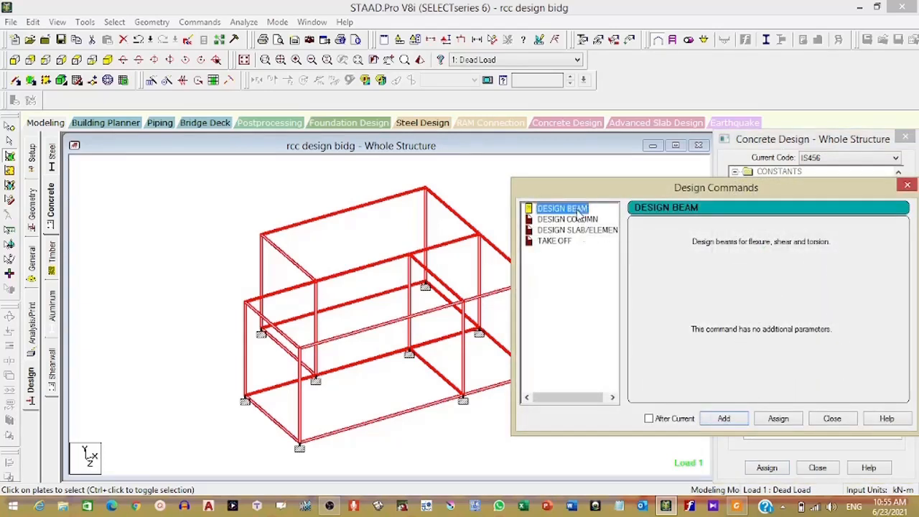
pyautogui.click(734, 423)
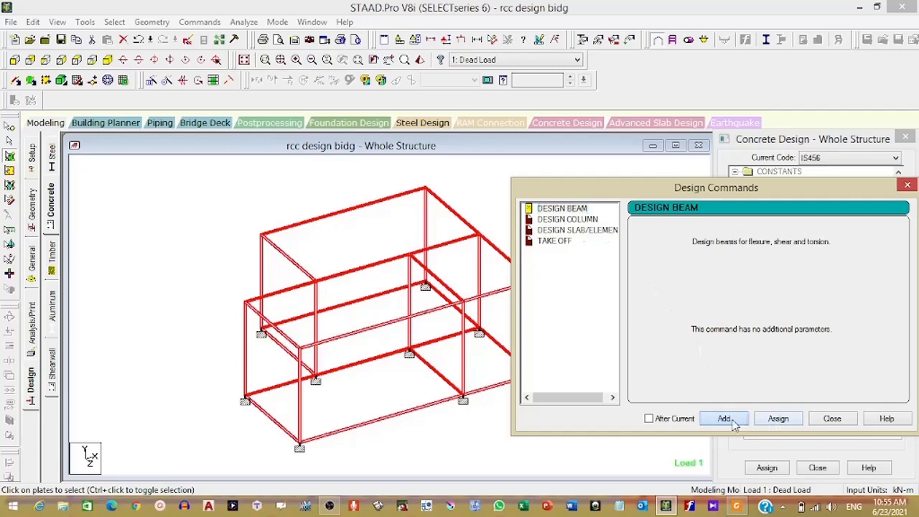
pyautogui.click(578, 220)
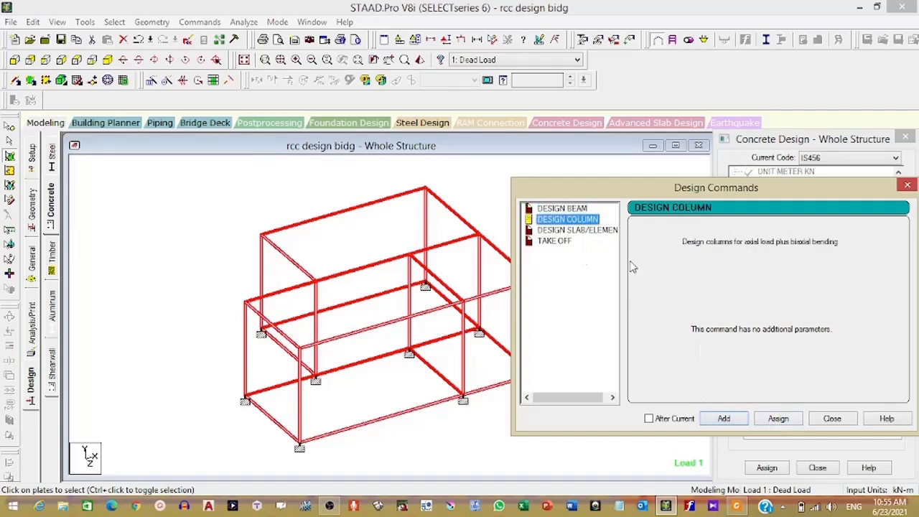
pyautogui.click(721, 422)
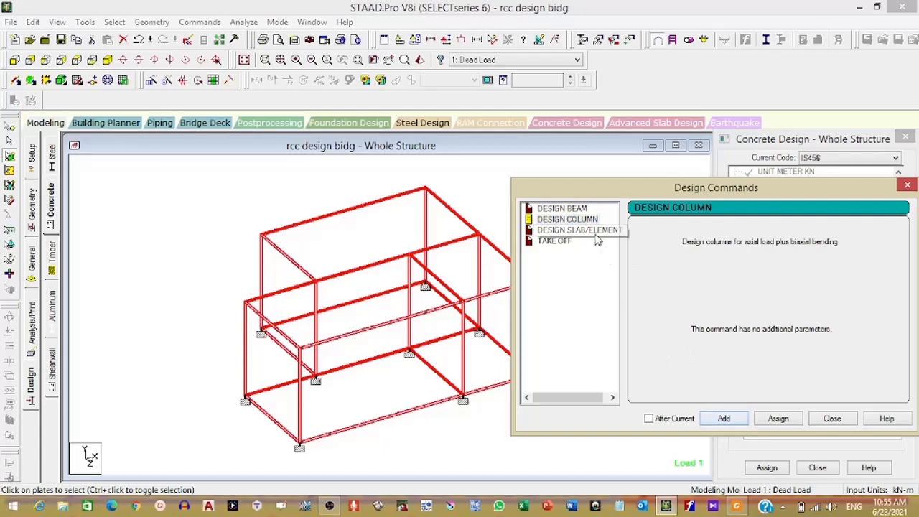
# - Add the DESIGN SLAB/ELEMENT and TAKE OFF commands and finish adding design commands
pyautogui.click(595, 231)
pyautogui.click(723, 420)
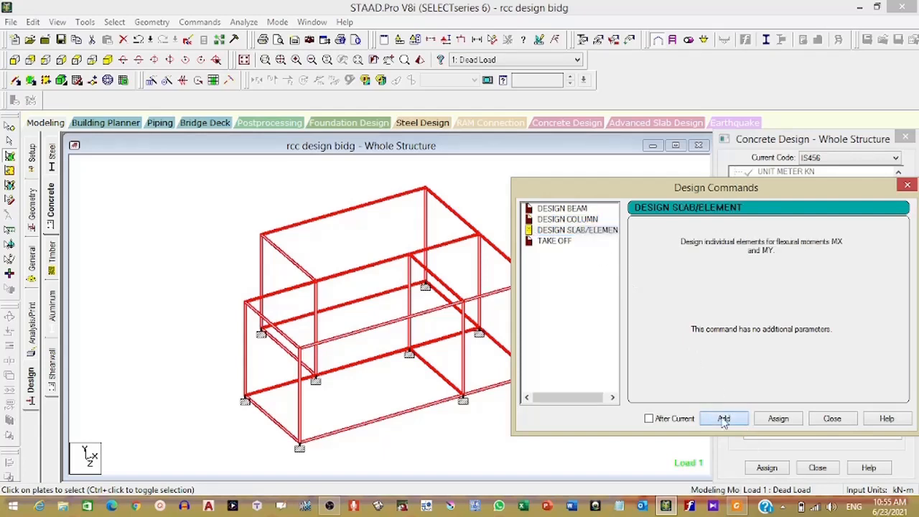
pyautogui.click(566, 242)
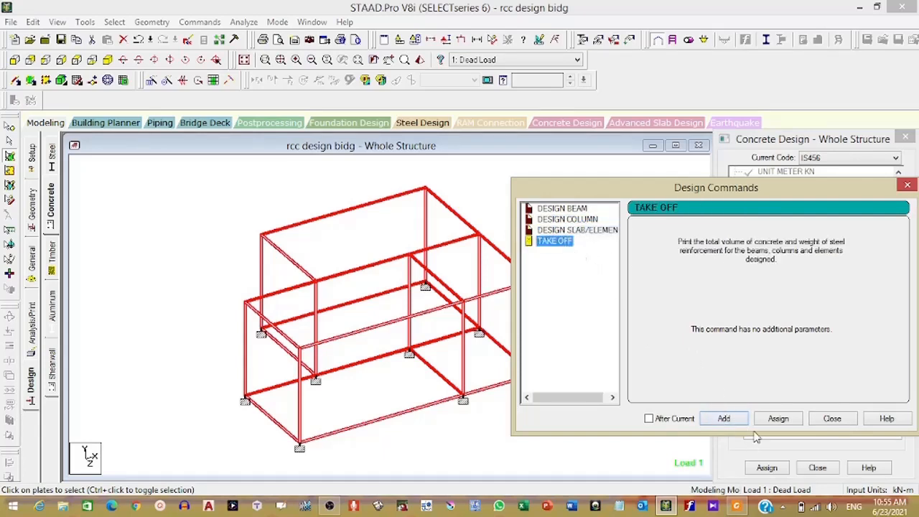
pyautogui.click(724, 419)
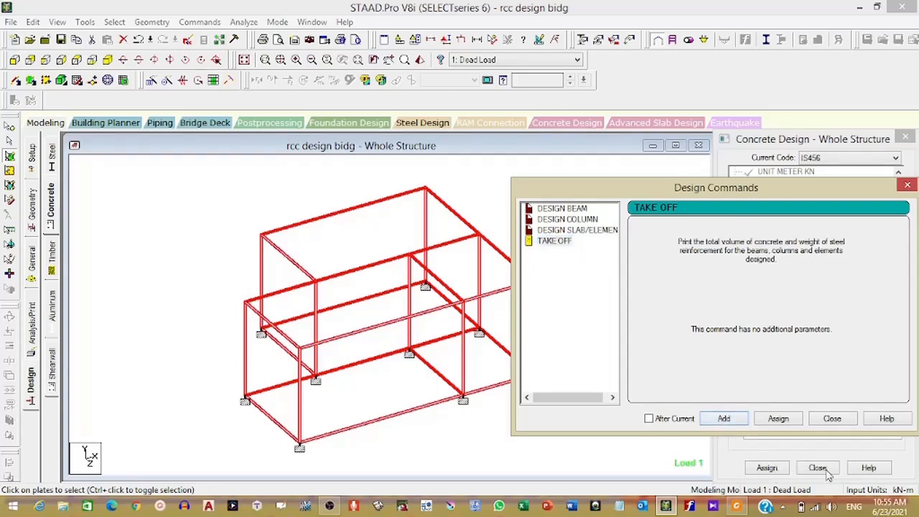
pyautogui.click(832, 419)
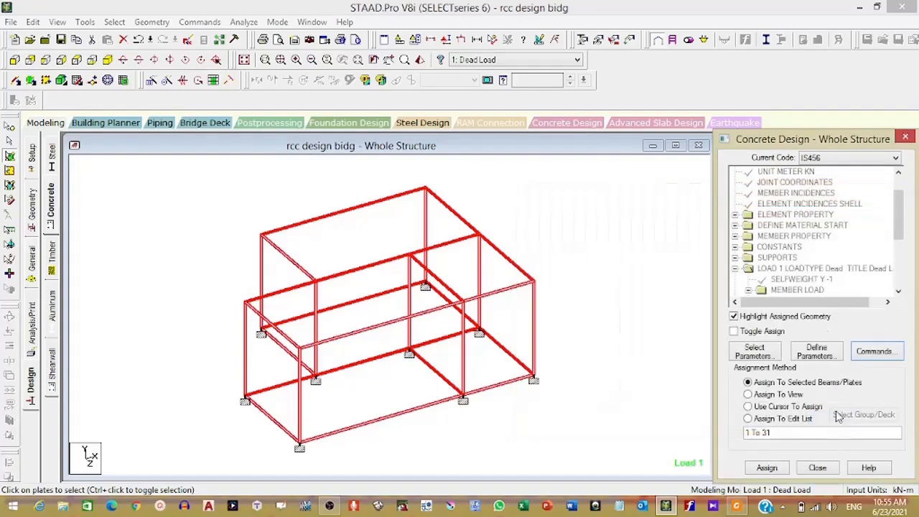
# - Leave plate selection, clear the selected geometry, and reopen the concrete design settings with the START CONCRETE DESIGN group expanded
pyautogui.moveTo(897, 222); pyautogui.dragTo(906, 271)
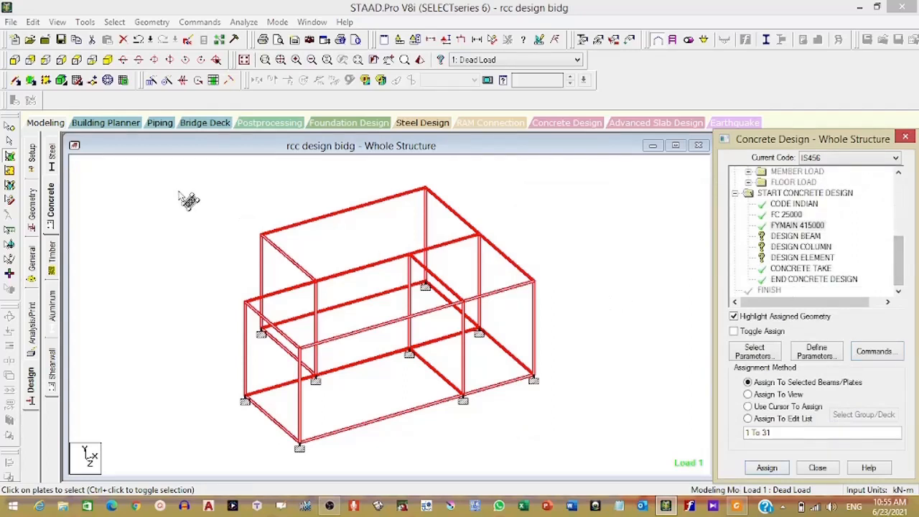
pyautogui.press('Escape')
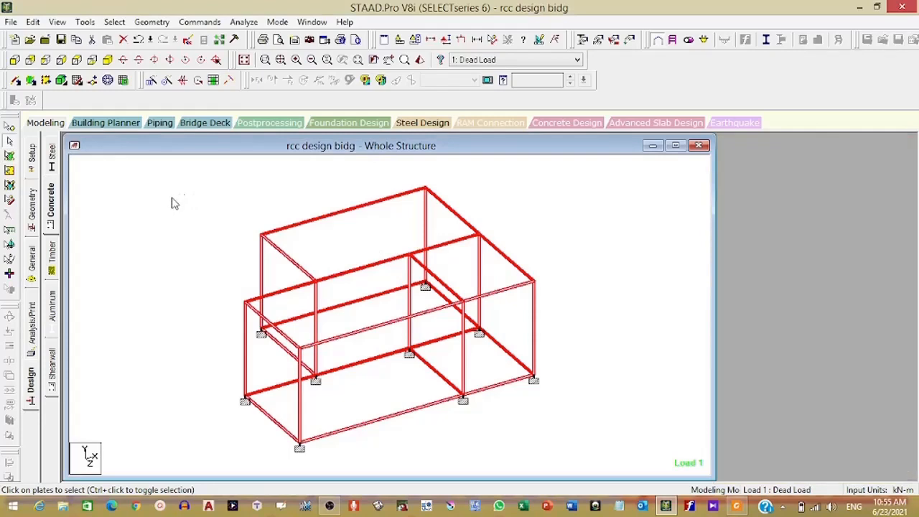
pyautogui.click(170, 198)
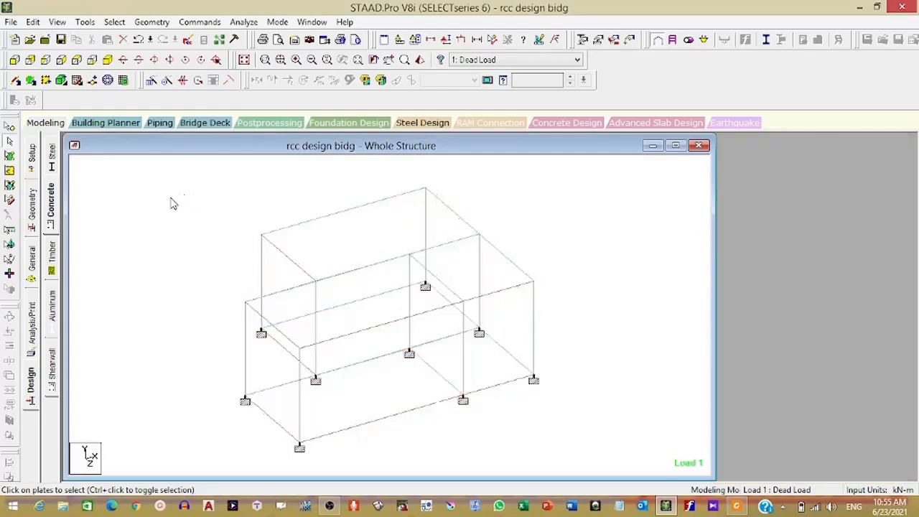
pyautogui.click(31, 391)
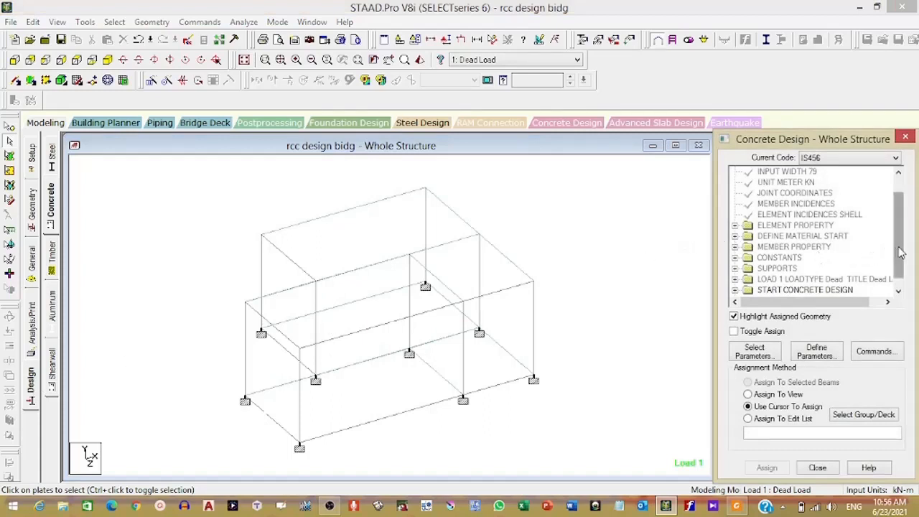
pyautogui.scroll(-1, 894, 251)
pyautogui.click(735, 279)
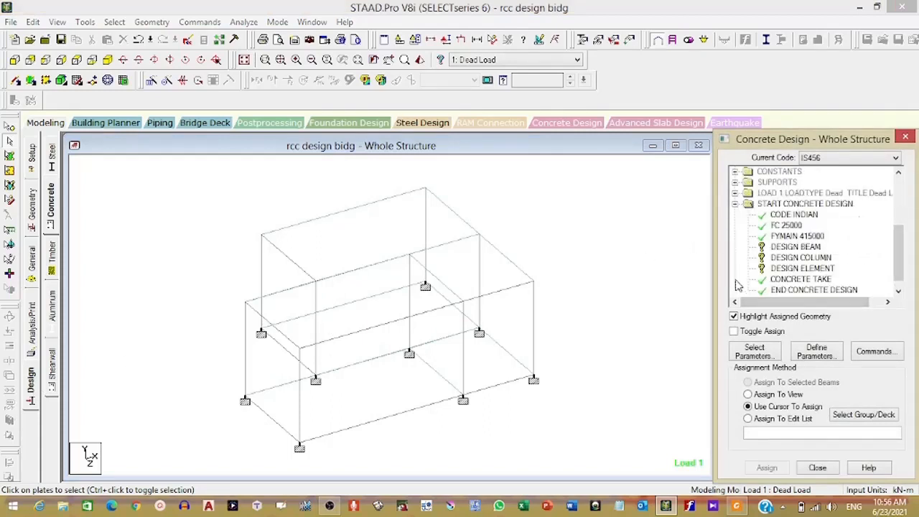
# - Assign the DESIGN BEAM command to all members of the structure using the Assign To View method
pyautogui.click(151, 200)
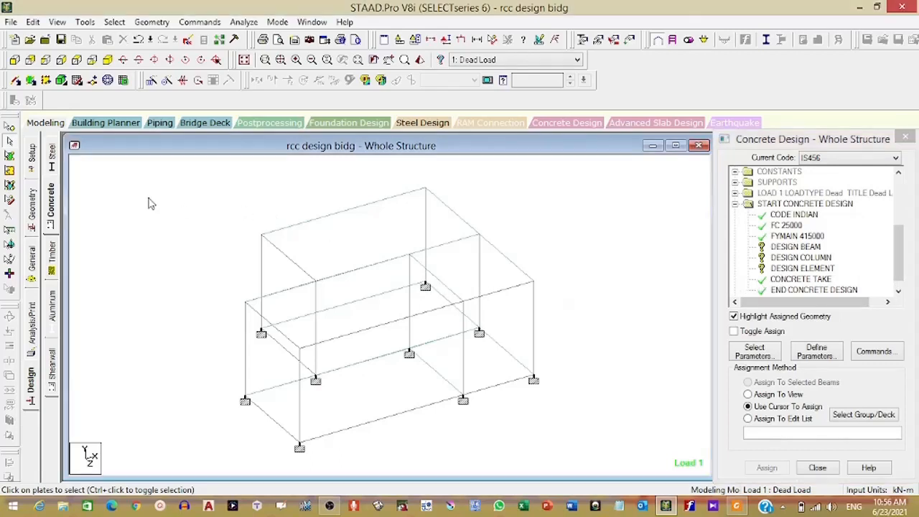
pyautogui.moveTo(150, 194); pyautogui.dragTo(459, 204)
pyautogui.moveTo(163, 165); pyautogui.dragTo(583, 471)
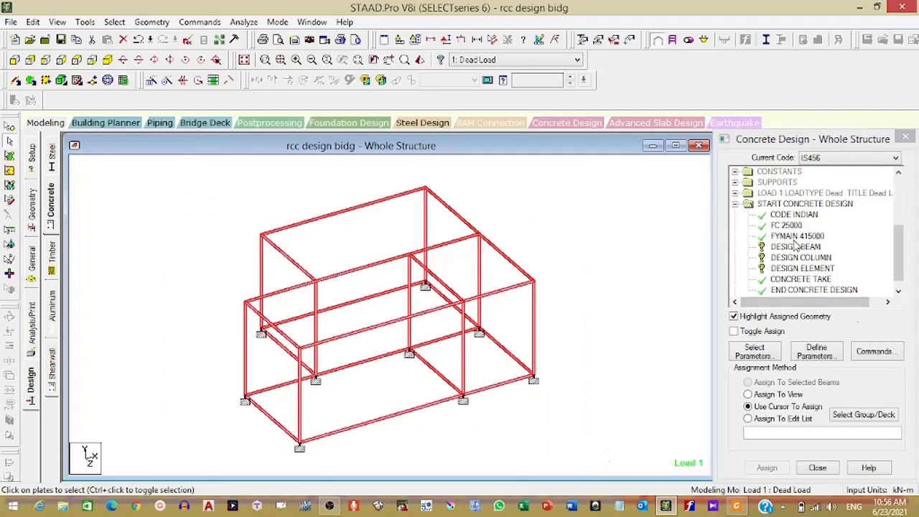
pyautogui.click(795, 247)
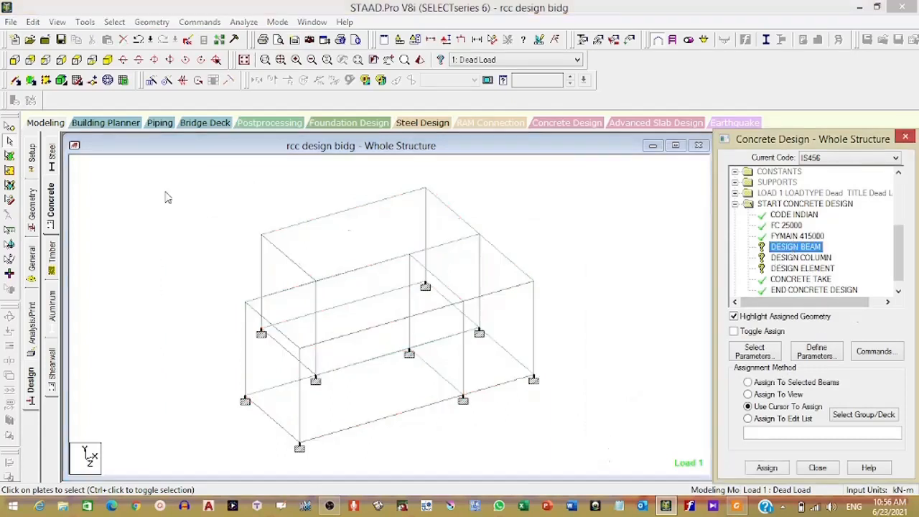
pyautogui.moveTo(128, 182); pyautogui.dragTo(567, 470)
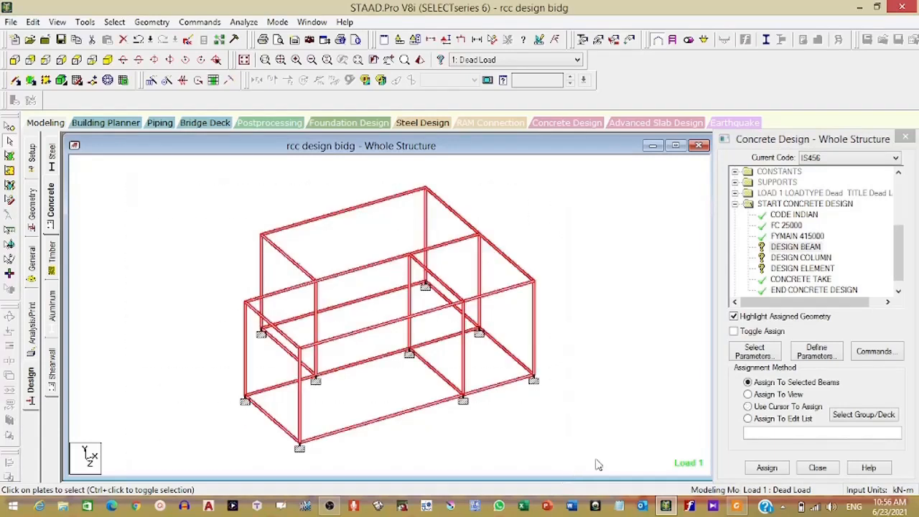
pyautogui.click(810, 248)
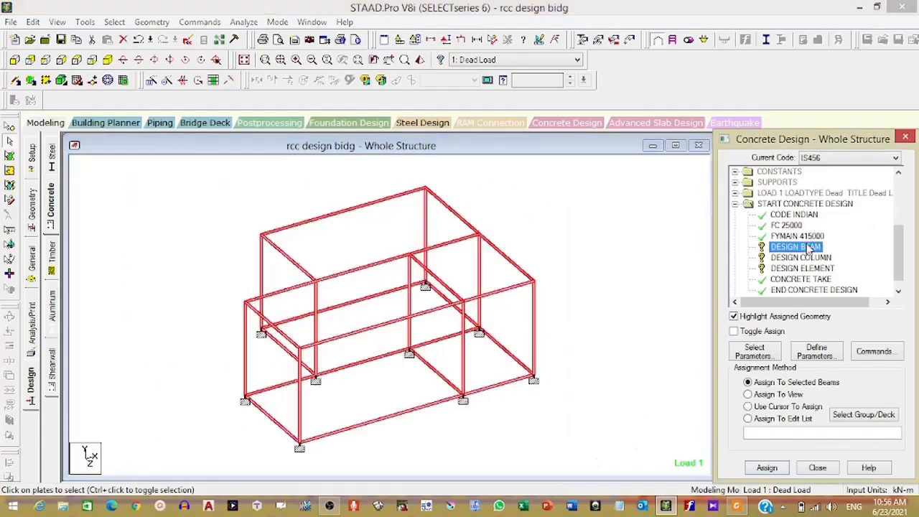
pyautogui.click(752, 395)
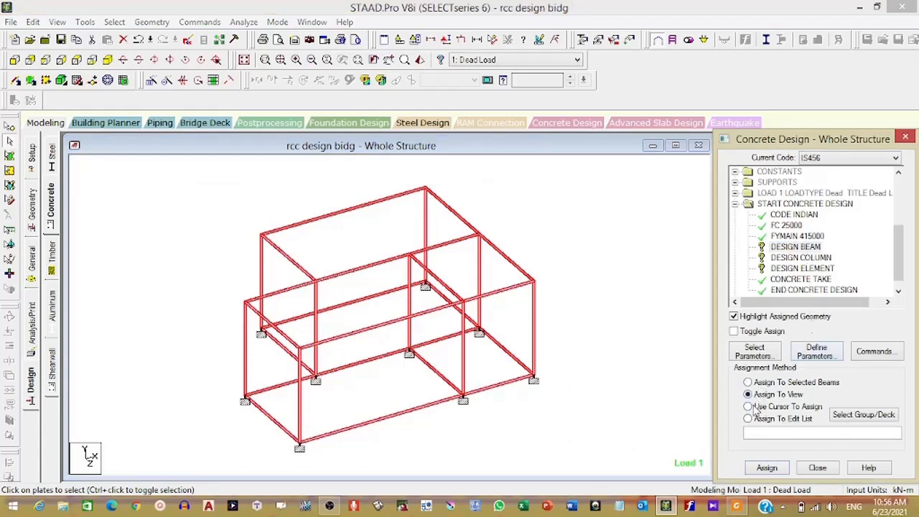
pyautogui.click(767, 467)
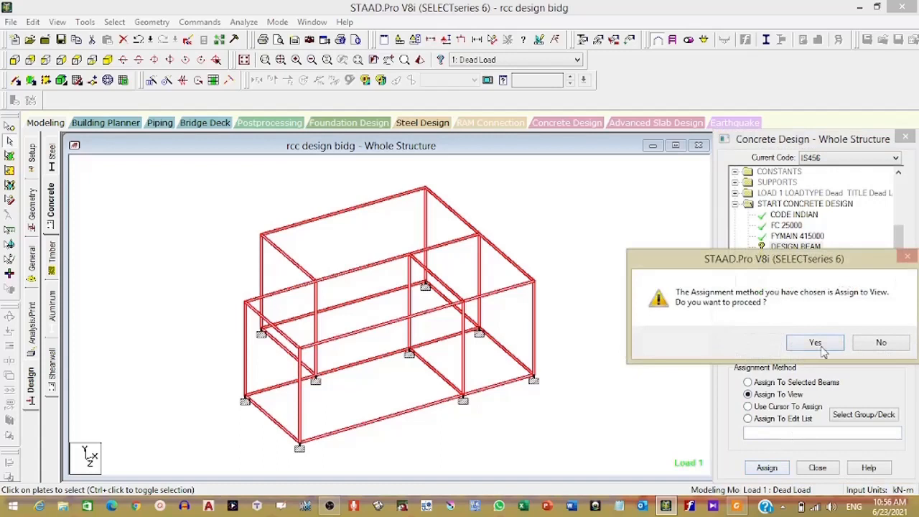
pyautogui.click(821, 346)
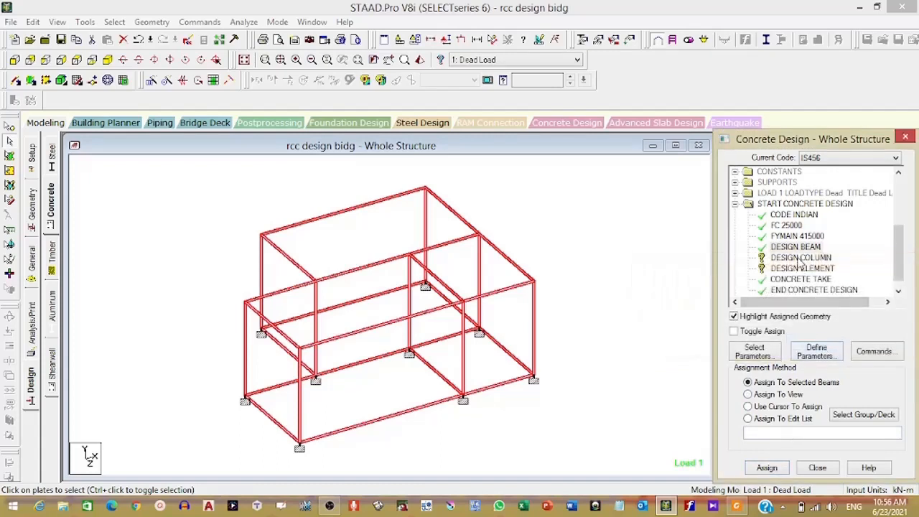
# - Assign the DESIGN COLUMN command to all members of the structure using the Assign To View method
pyautogui.click(800, 258)
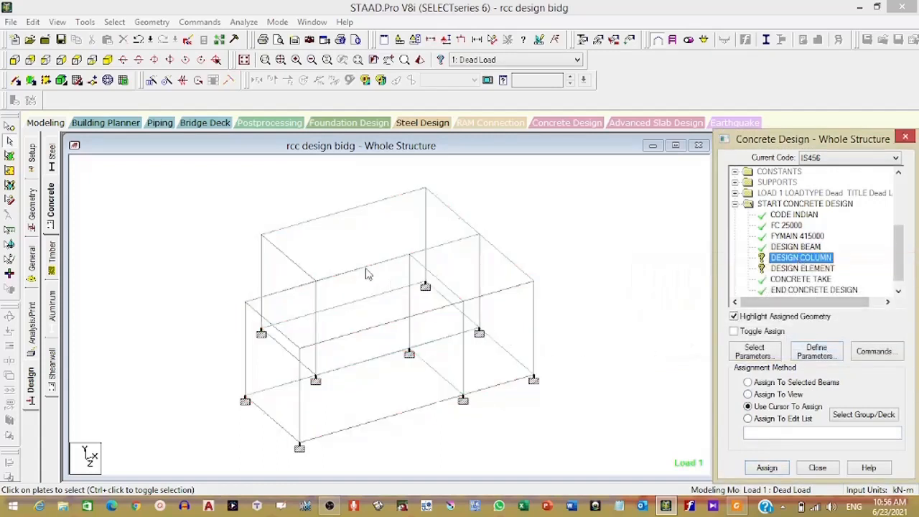
pyautogui.click(172, 177)
pyautogui.moveTo(172, 184); pyautogui.dragTo(583, 459)
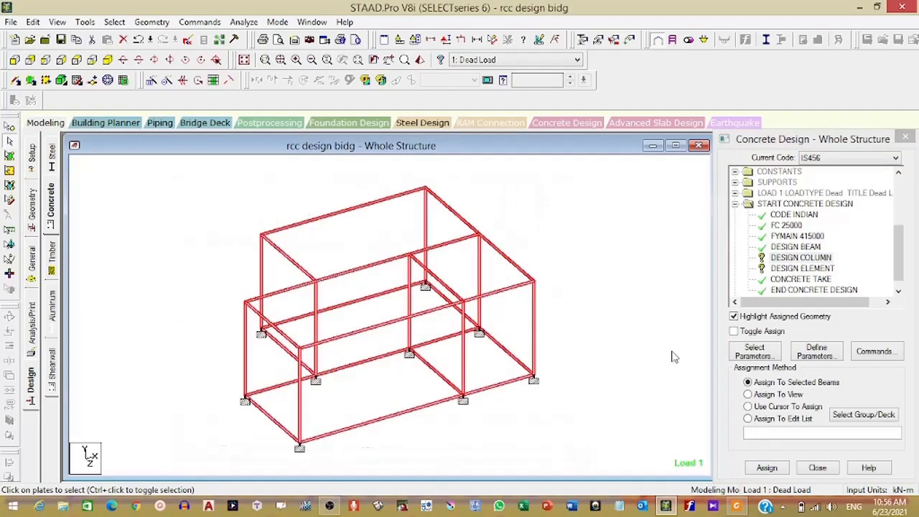
pyautogui.click(793, 258)
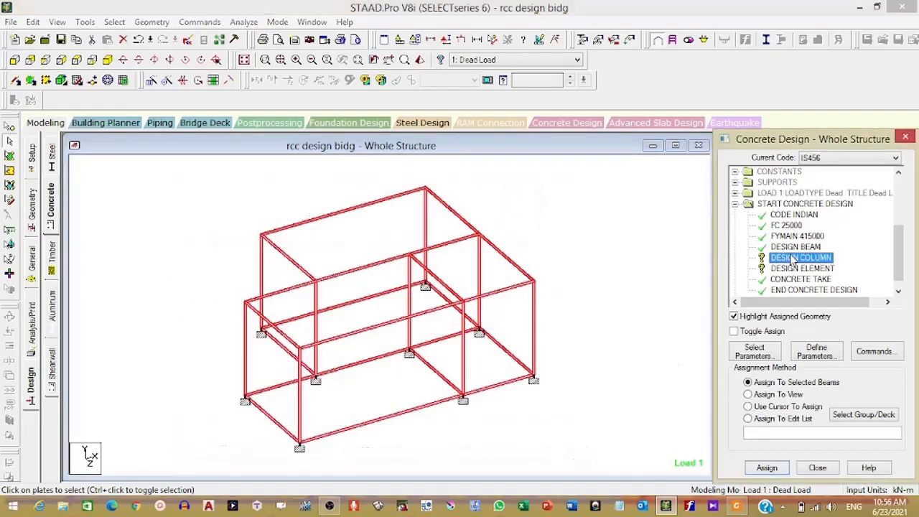
pyautogui.click(763, 400)
pyautogui.click(770, 468)
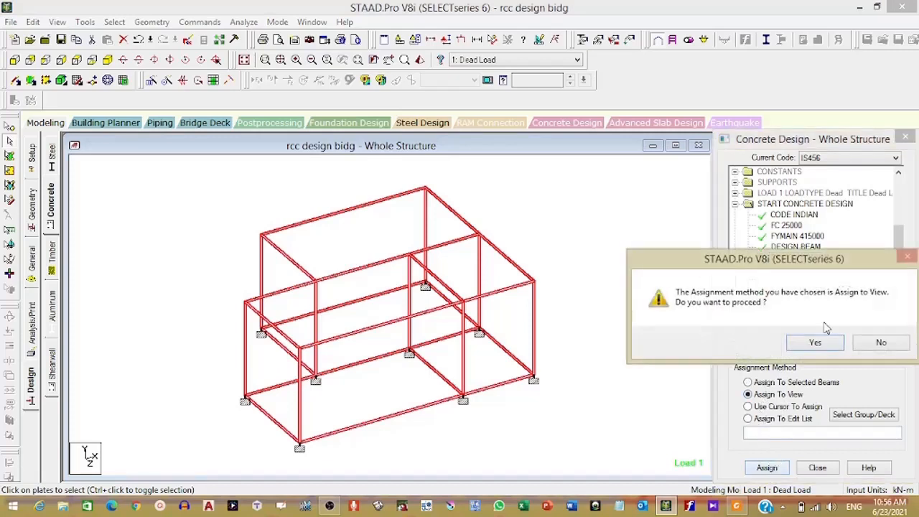
pyautogui.click(815, 344)
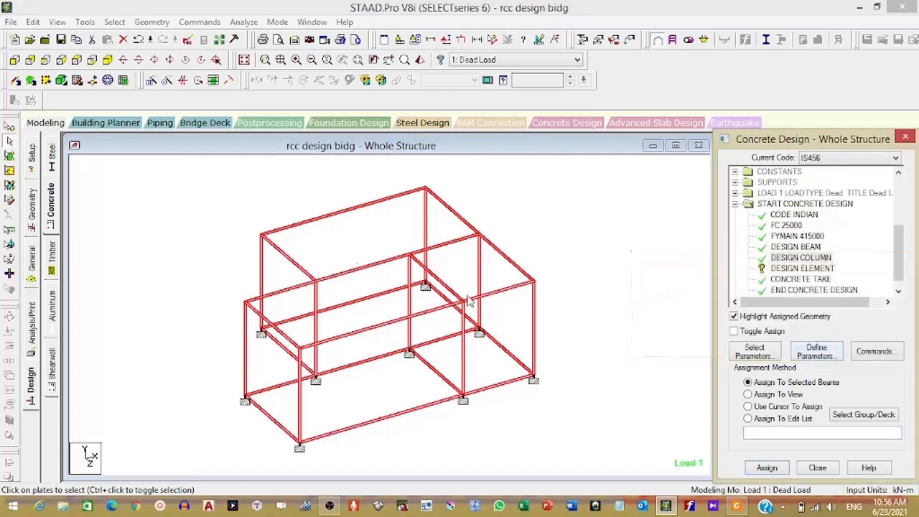
# - Try to select the whole structure's geometry with a selection window for the DESIGN ELEMENT command
pyautogui.click(798, 270)
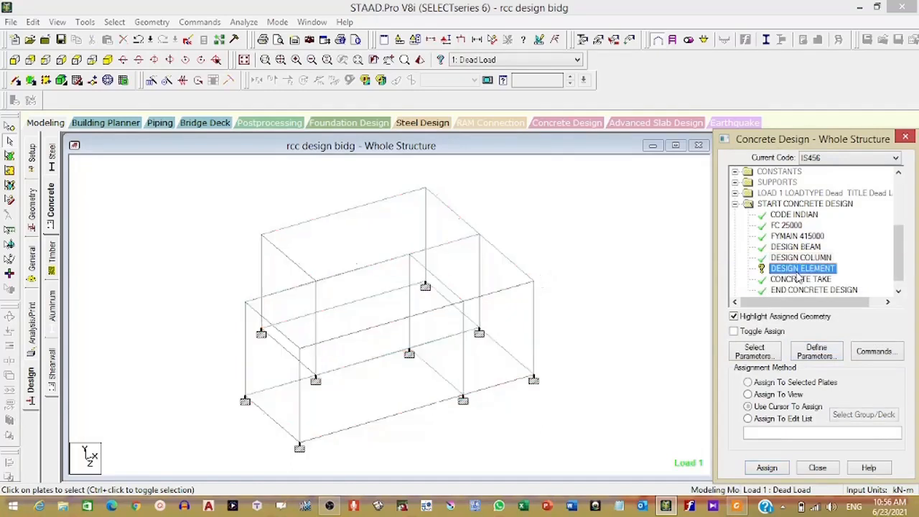
pyautogui.click(422, 219)
pyautogui.moveTo(180, 185); pyautogui.dragTo(586, 259)
pyautogui.moveTo(173, 183); pyautogui.dragTo(587, 471)
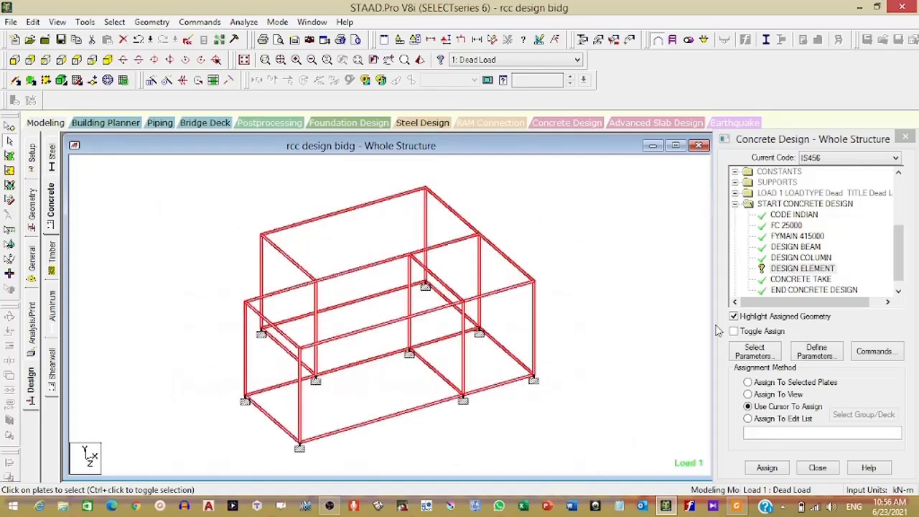
# - Assign the DESIGN ELEMENT command to the plates of the structure using the Assign To View method
pyautogui.click(785, 270)
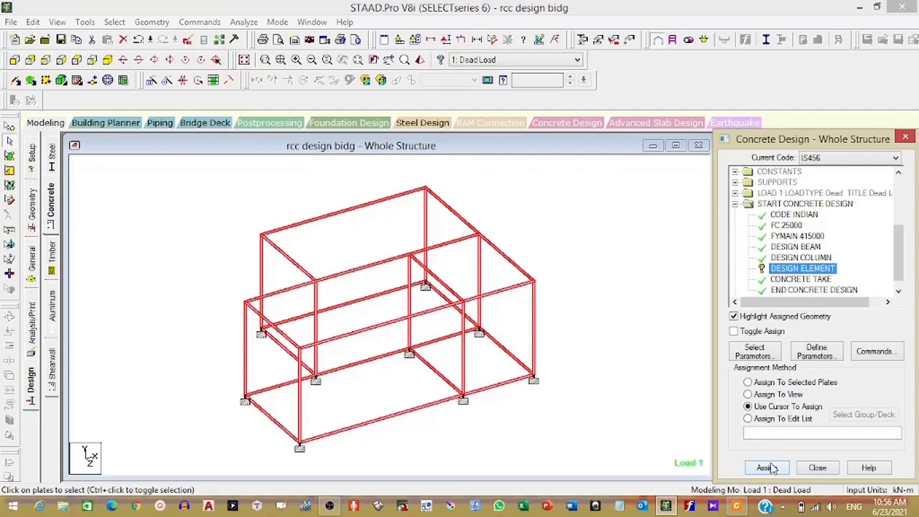
pyautogui.click(747, 394)
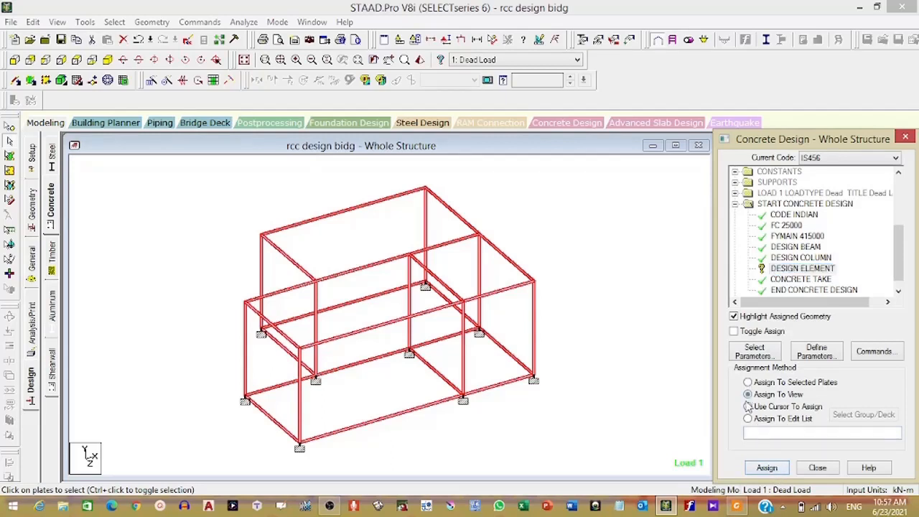
pyautogui.click(767, 468)
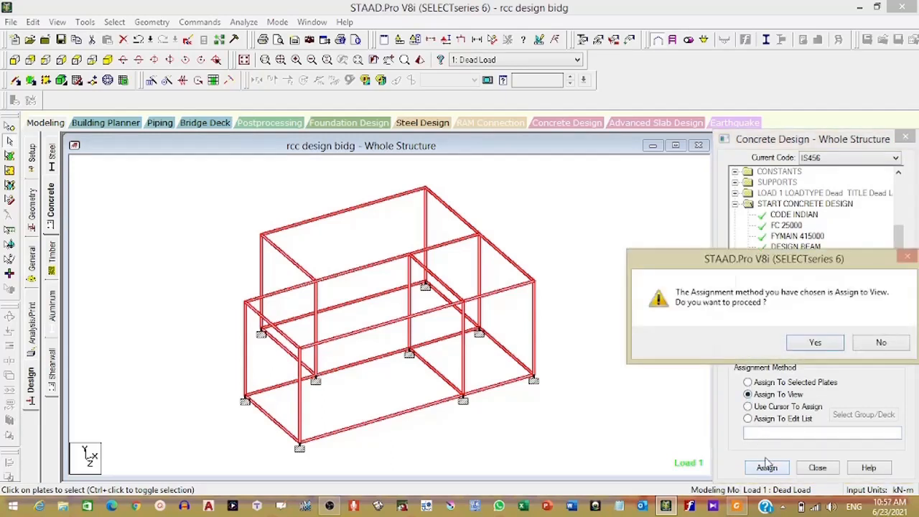
pyautogui.click(818, 344)
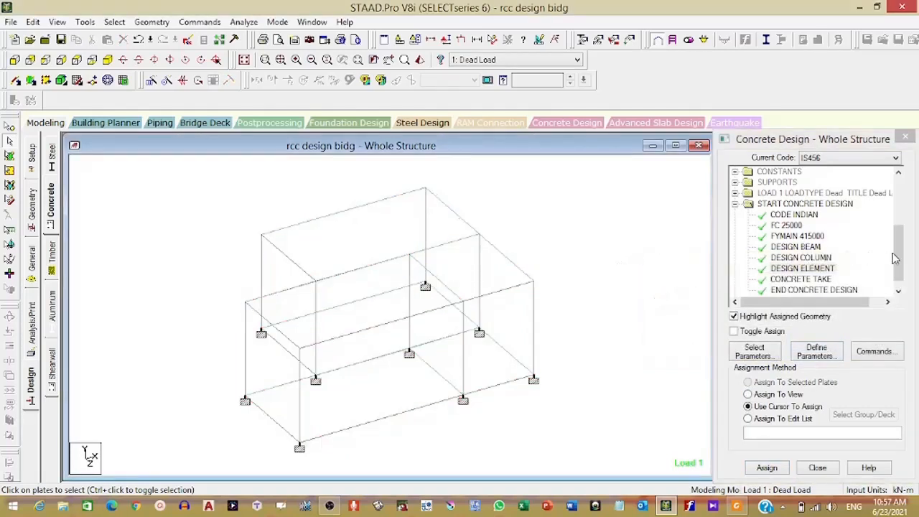
pyautogui.moveTo(898, 255); pyautogui.dragTo(898, 267)
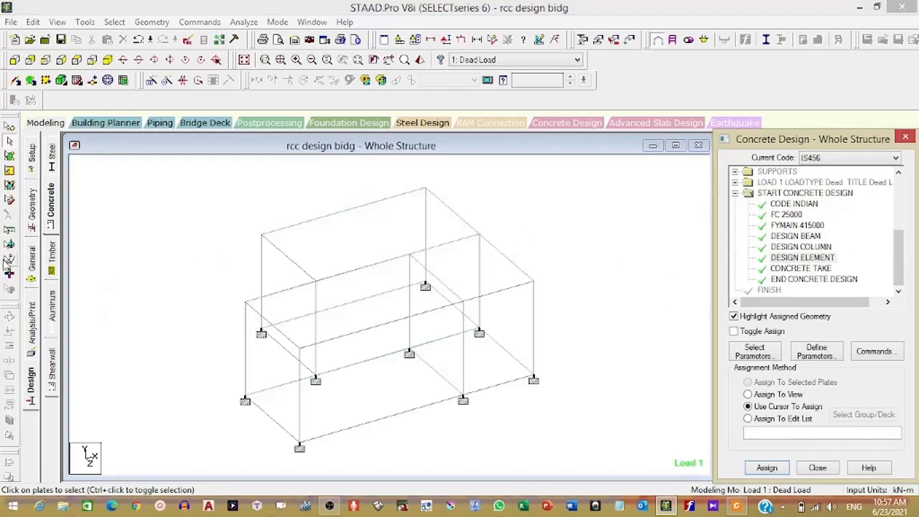
# - Add a Perform Analysis command with the No Print option and finish defining analysis commands
pyautogui.click(31, 264)
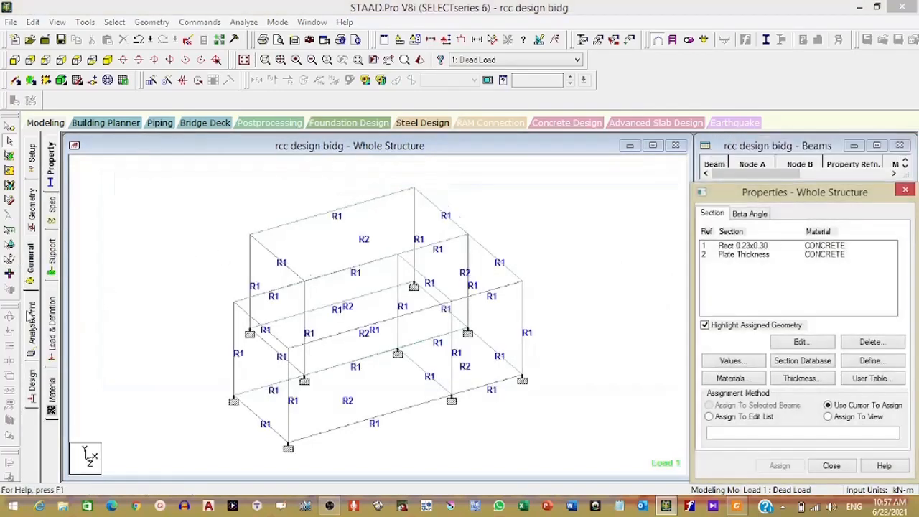
pyautogui.click(31, 322)
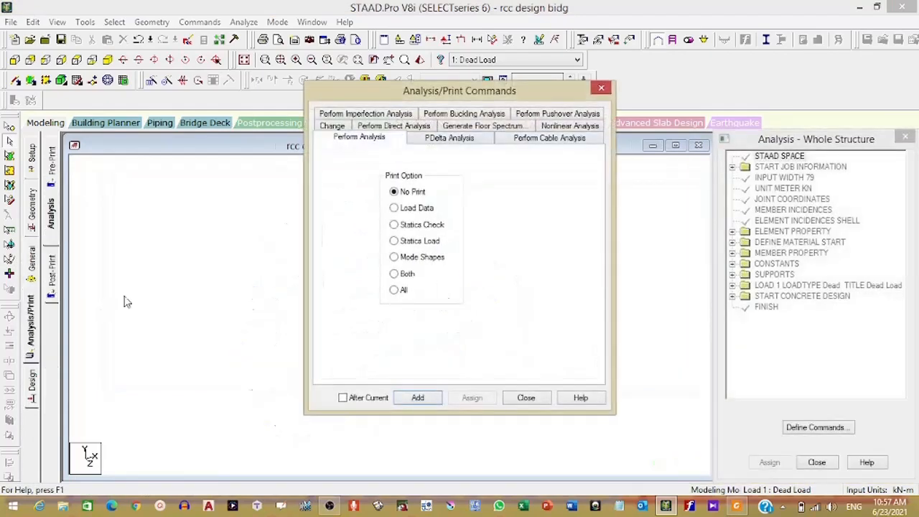
pyautogui.click(417, 397)
pyautogui.click(525, 398)
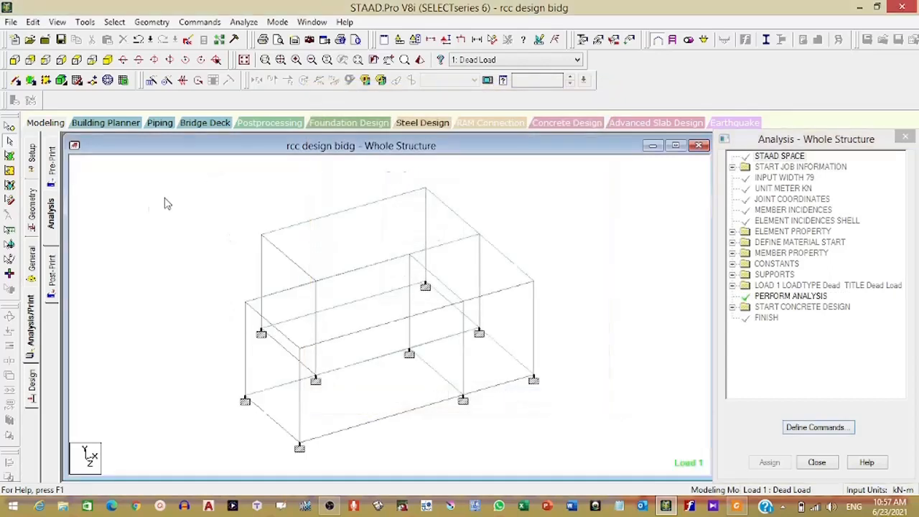
# - Run the analysis and concrete design, saving the modified structure
pyautogui.click(32, 264)
pyautogui.click(176, 224)
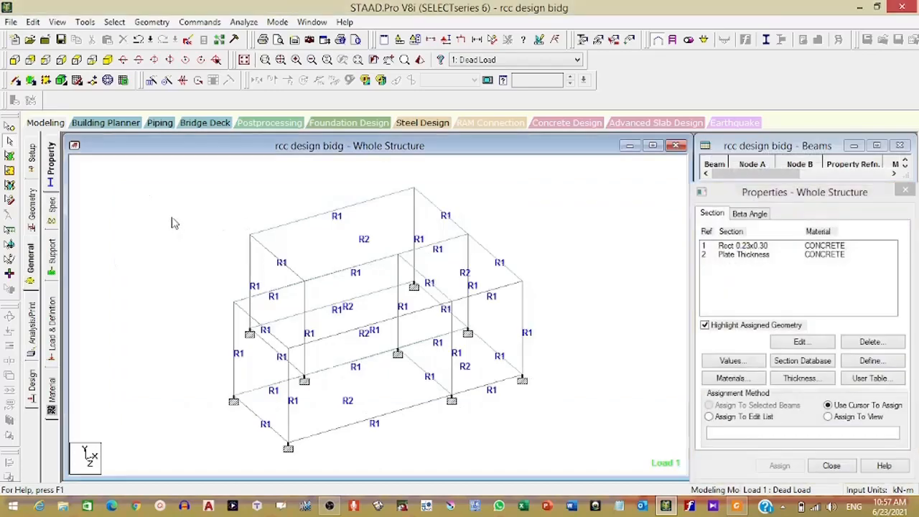
pyautogui.click(244, 23)
pyautogui.click(266, 38)
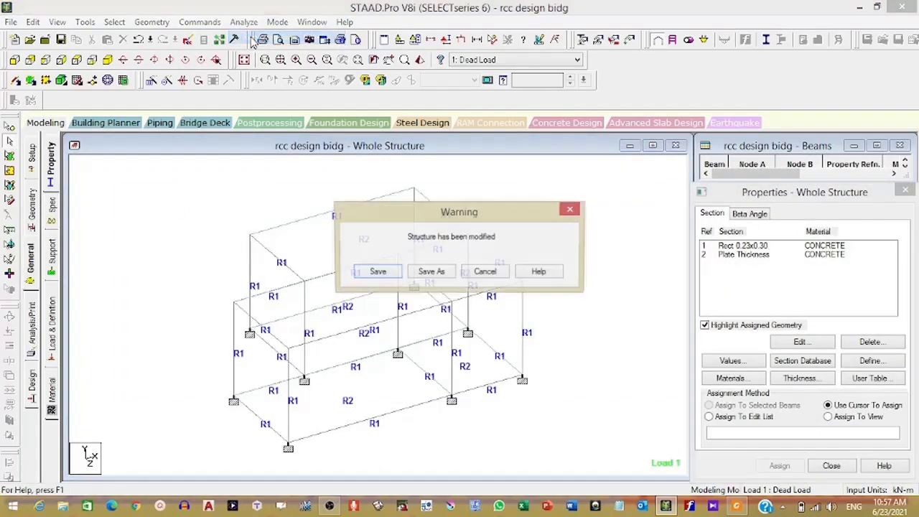
pyautogui.click(376, 273)
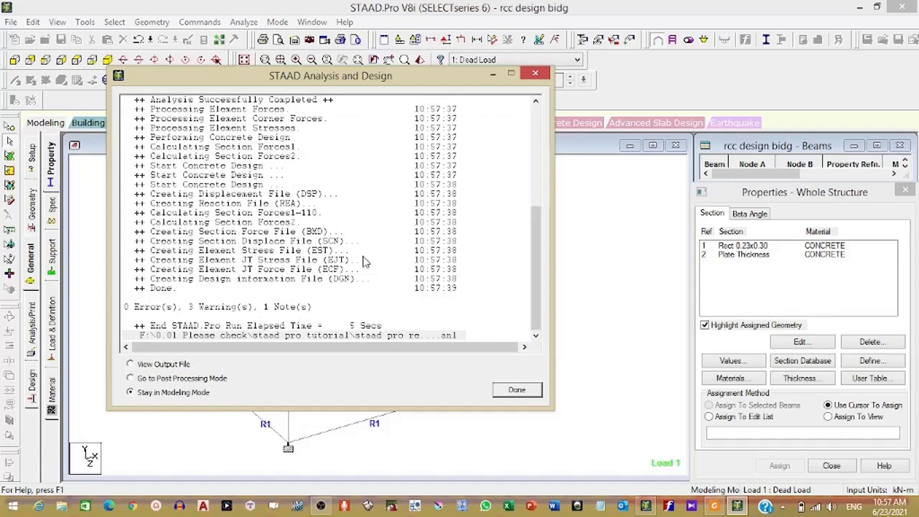
# - Finish the analysis run by viewing the output file and go to its concrete quantity note
pyautogui.click(130, 364)
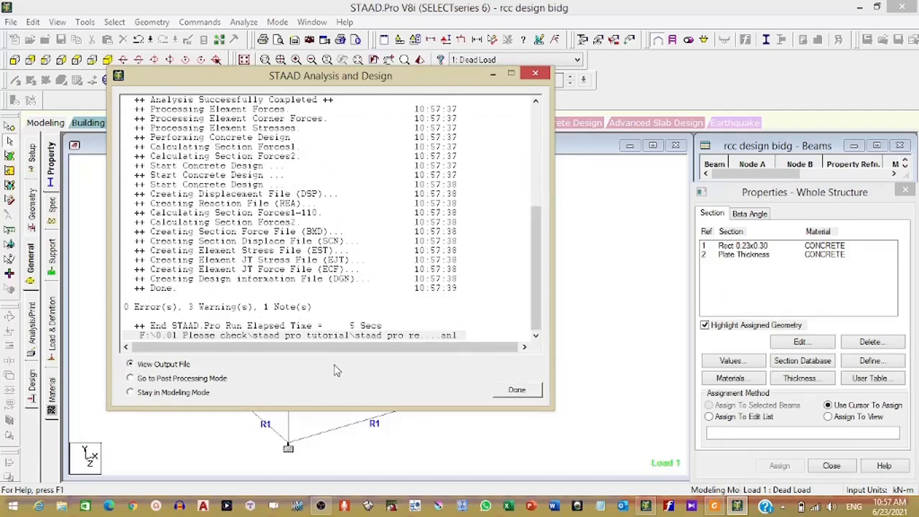
pyautogui.click(513, 388)
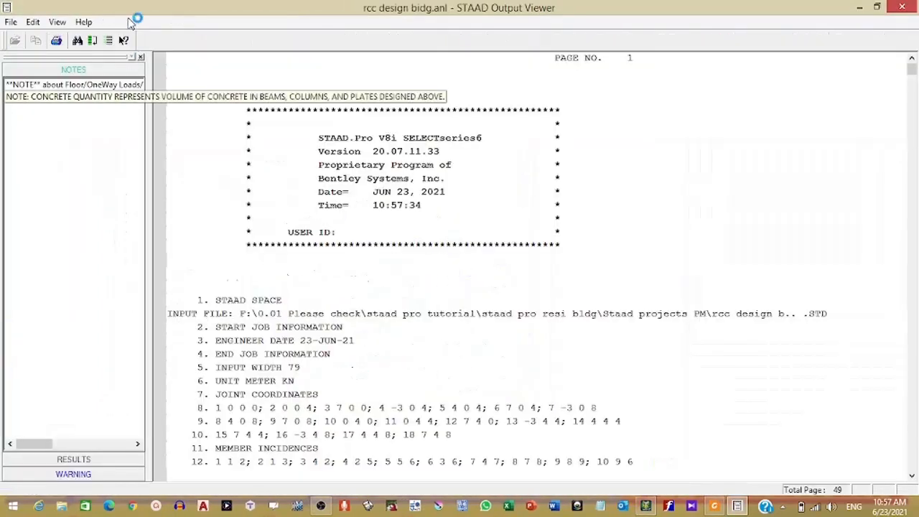
pyautogui.click(105, 98)
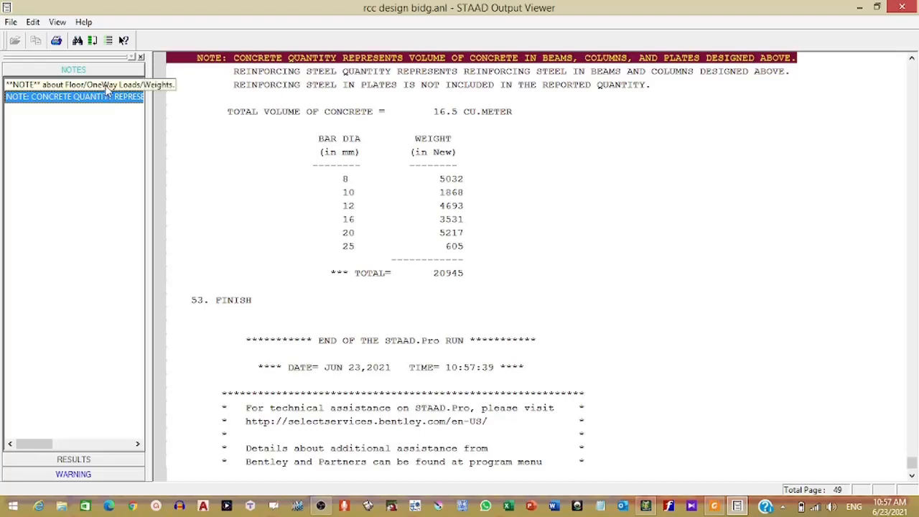
# - Go to the CONCRETE DESIGN results section of the output file
pyautogui.click(92, 459)
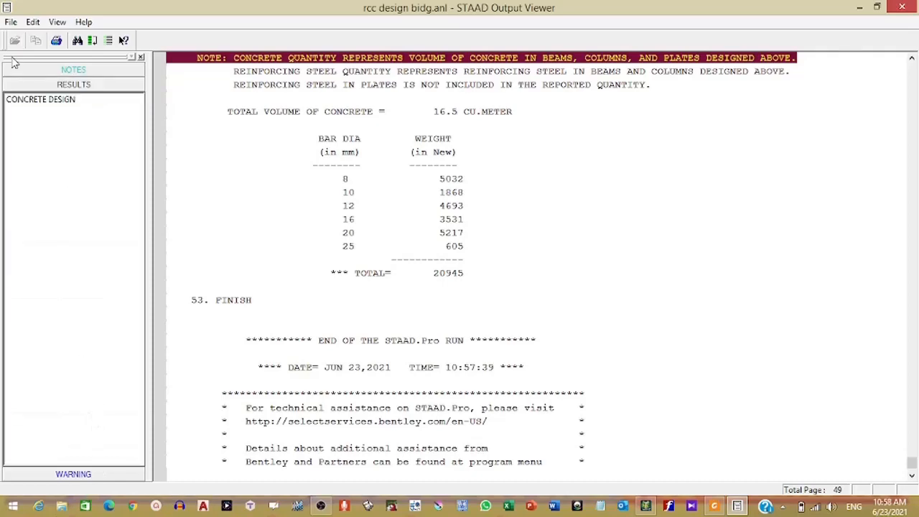
pyautogui.click(41, 101)
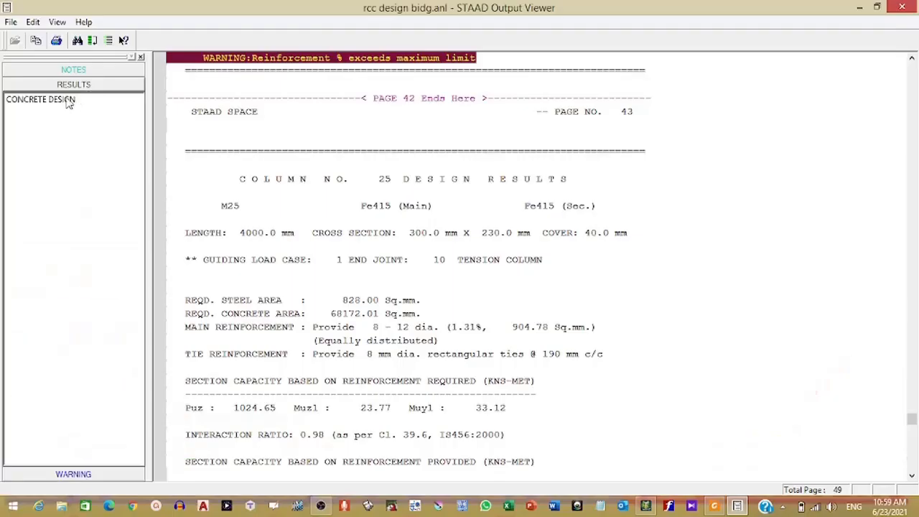
pyautogui.click(66, 101)
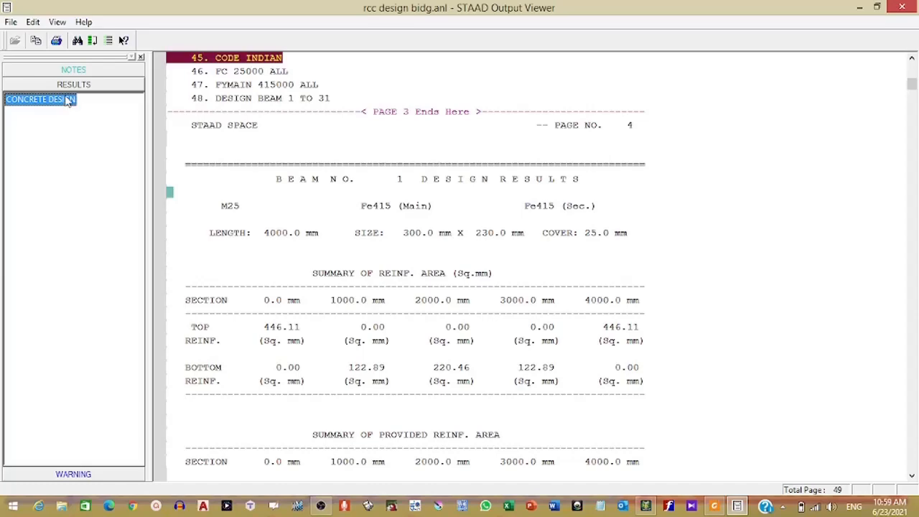
# - Review the required and provided reinforcement summaries in the design results for beams 1 to 17
pyautogui.click(180, 117)
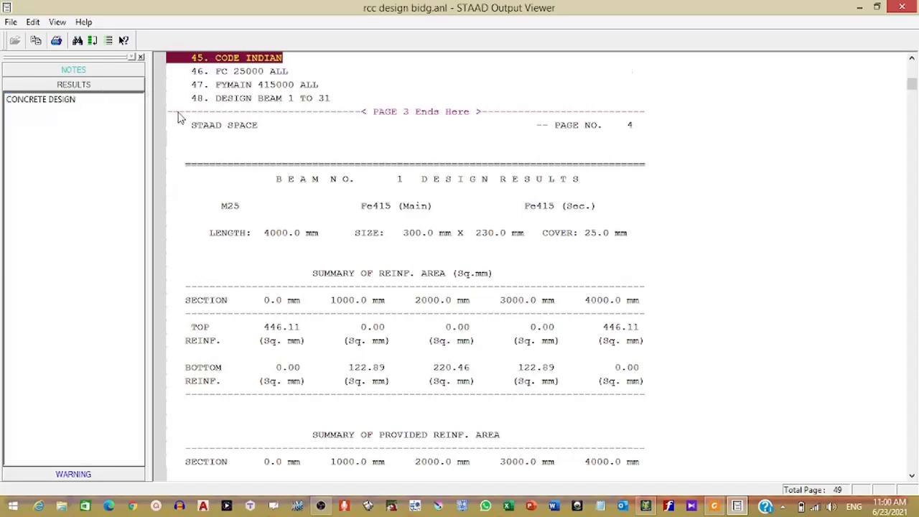
pyautogui.scroll(6, 179, 118)
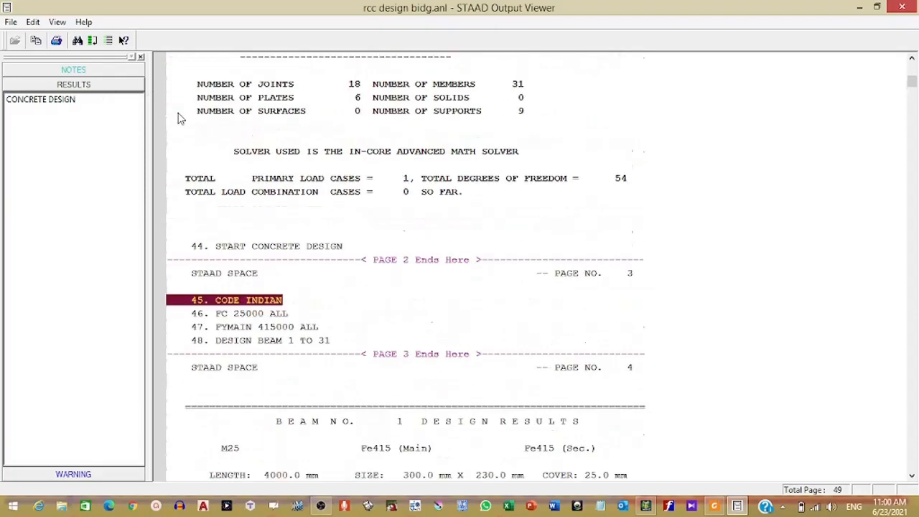
pyautogui.scroll(-18, 180, 117)
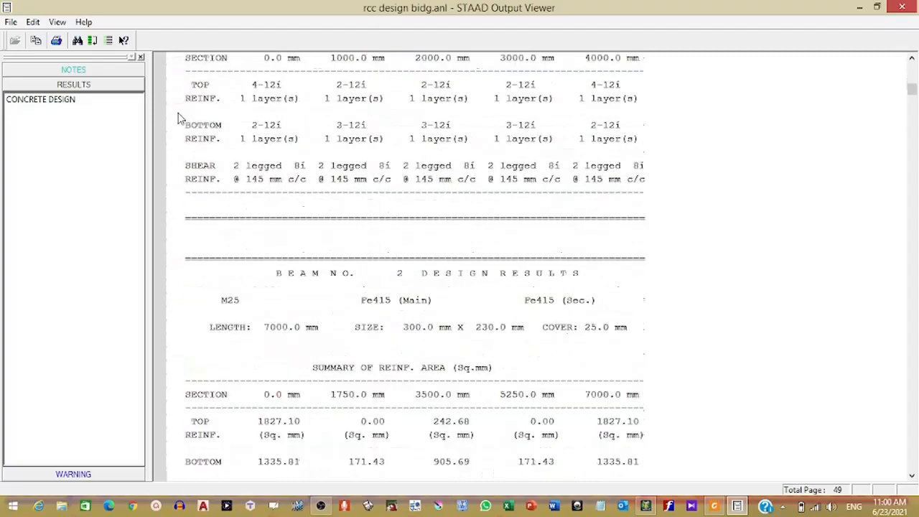
pyautogui.scroll(-20, 179, 118)
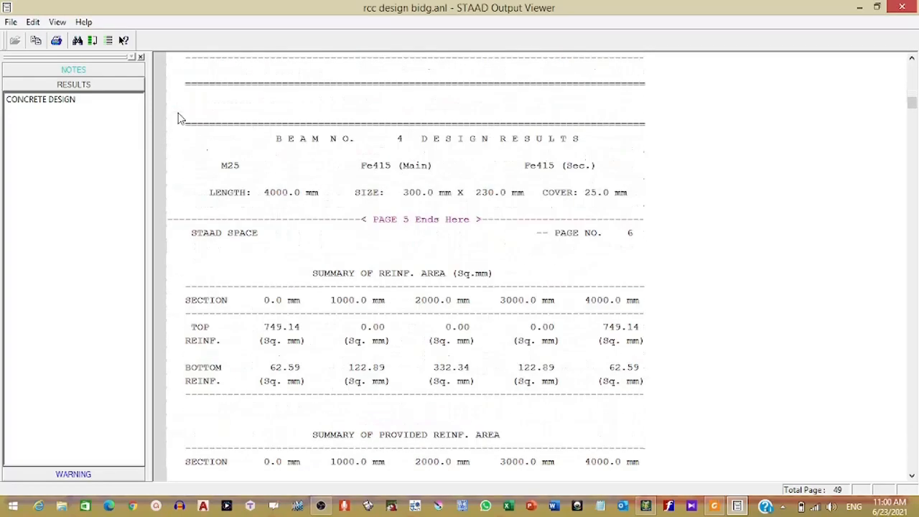
pyautogui.scroll(-9, 179, 118)
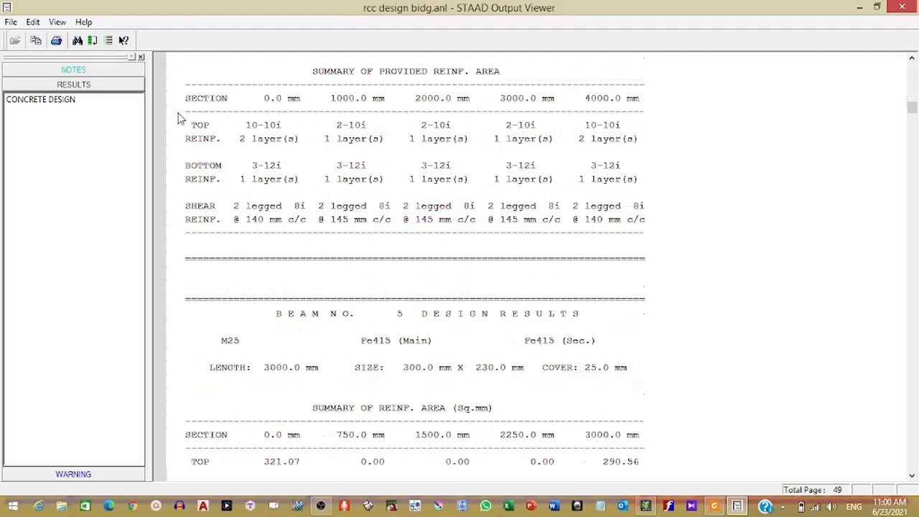
pyautogui.scroll(-20, 180, 118)
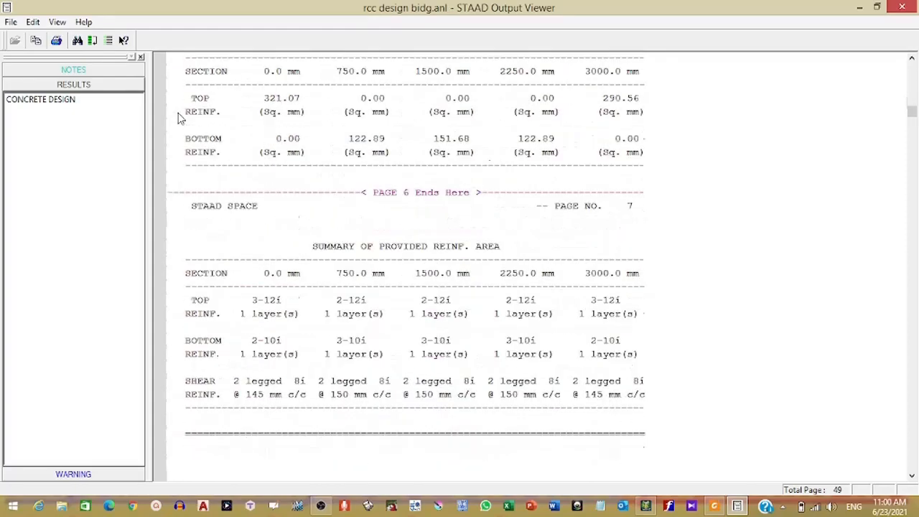
pyautogui.scroll(-20, 180, 118)
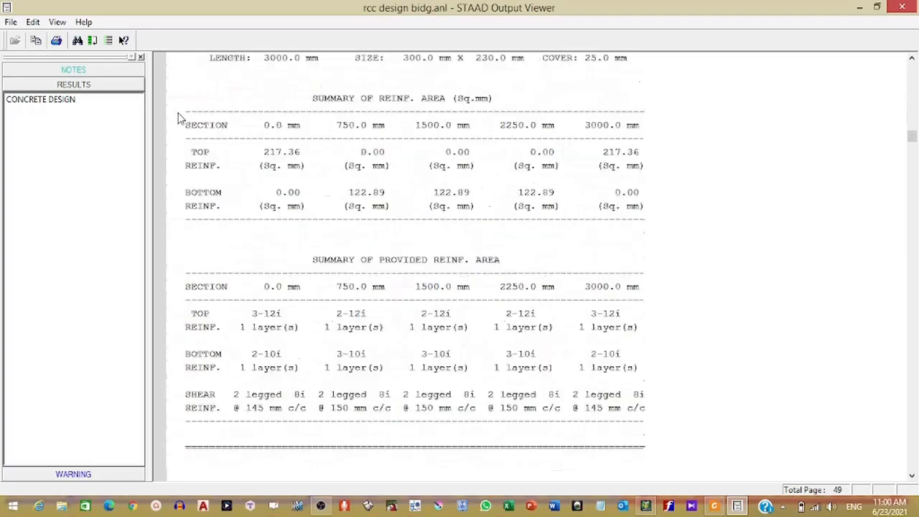
pyautogui.scroll(-20, 180, 119)
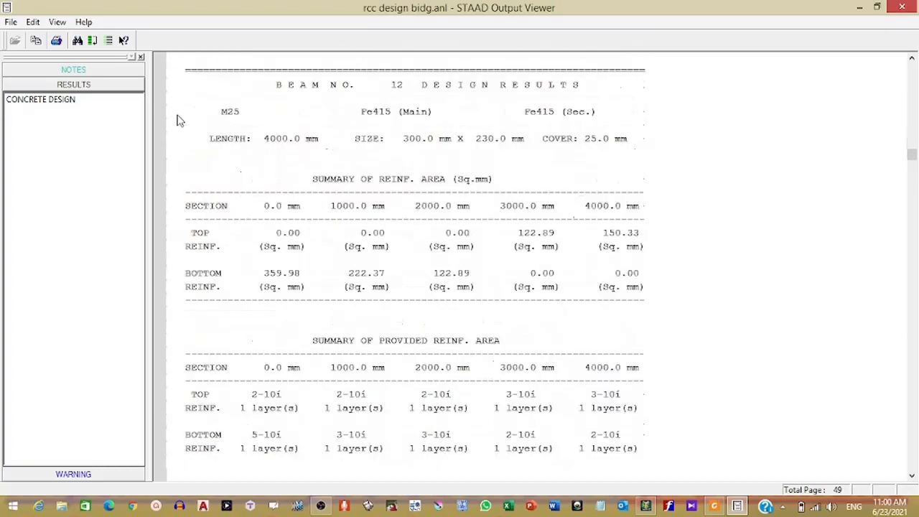
pyautogui.scroll(-20, 179, 119)
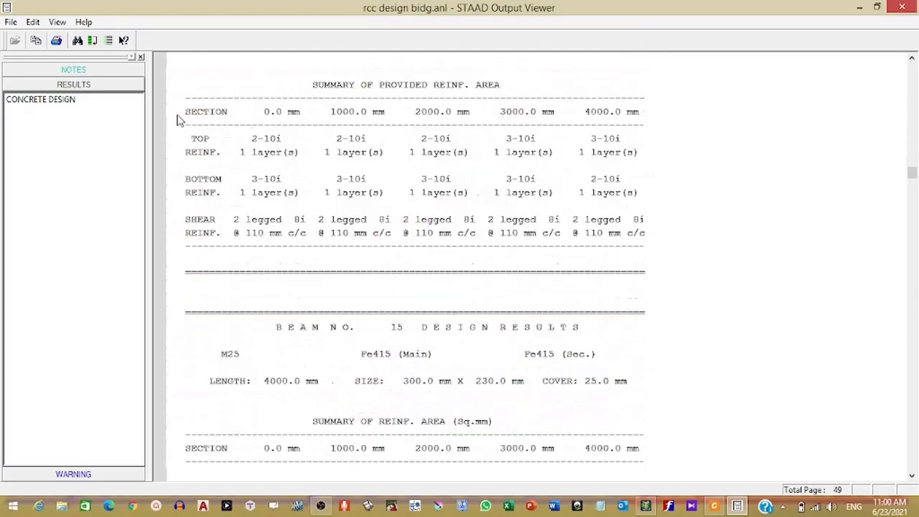
pyautogui.scroll(-20, 179, 121)
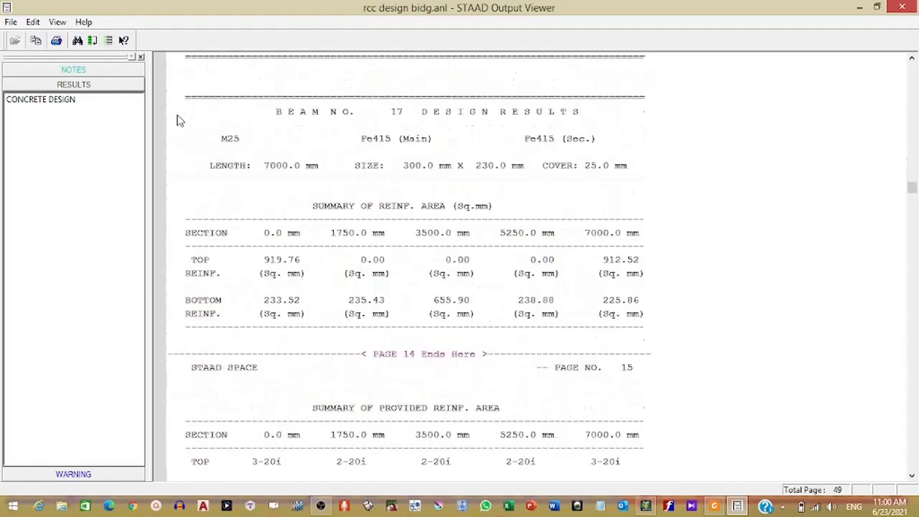
# - Examine the reinforcement summaries and the shear design results near the supports for beams 18 to 24
pyautogui.scroll(-20, 180, 120)
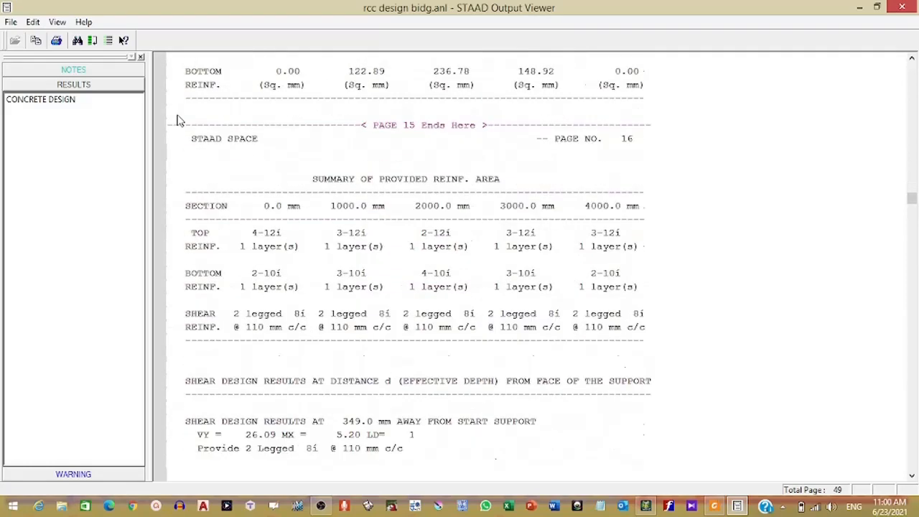
pyautogui.scroll(-3, 180, 121)
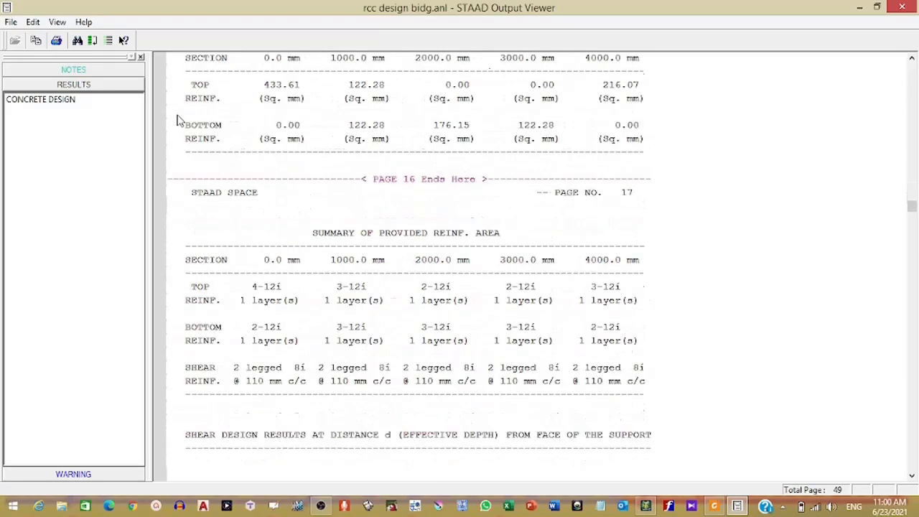
pyautogui.scroll(-20, 179, 120)
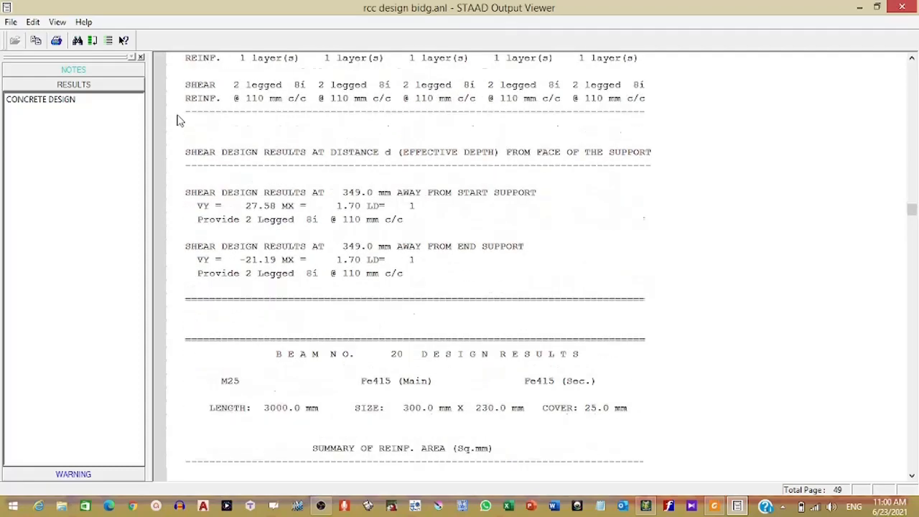
pyautogui.scroll(-20, 179, 121)
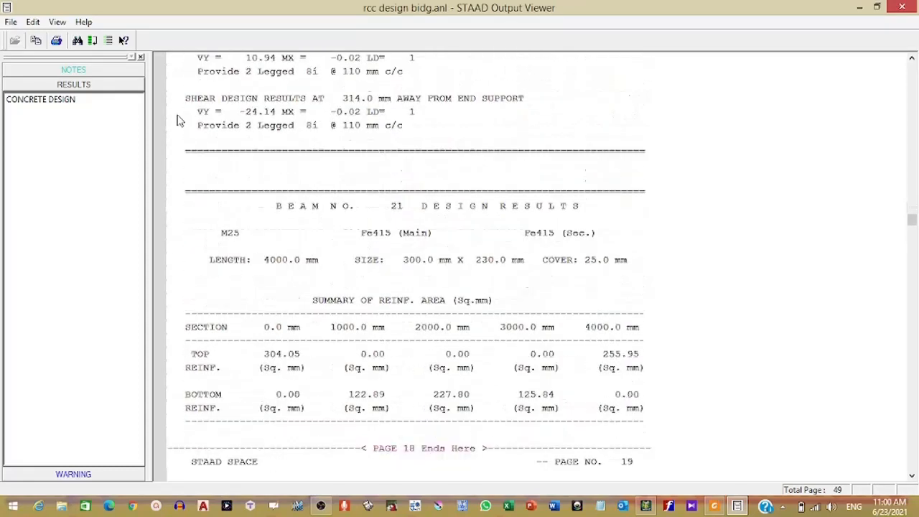
pyautogui.scroll(-20, 179, 120)
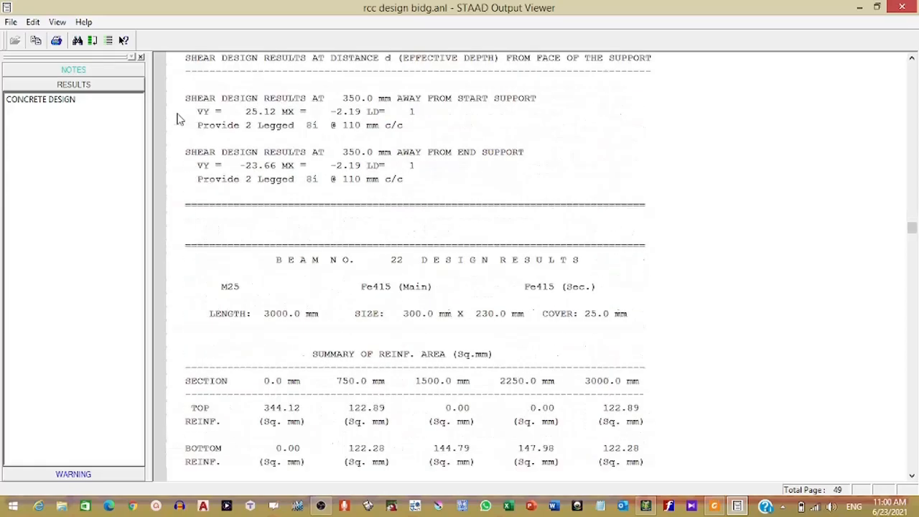
pyautogui.scroll(-20, 179, 119)
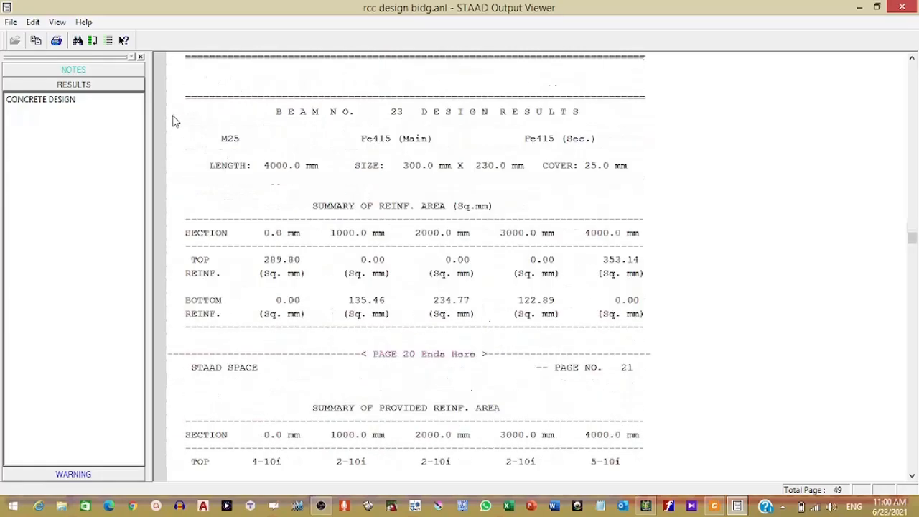
pyautogui.scroll(-20, 176, 123)
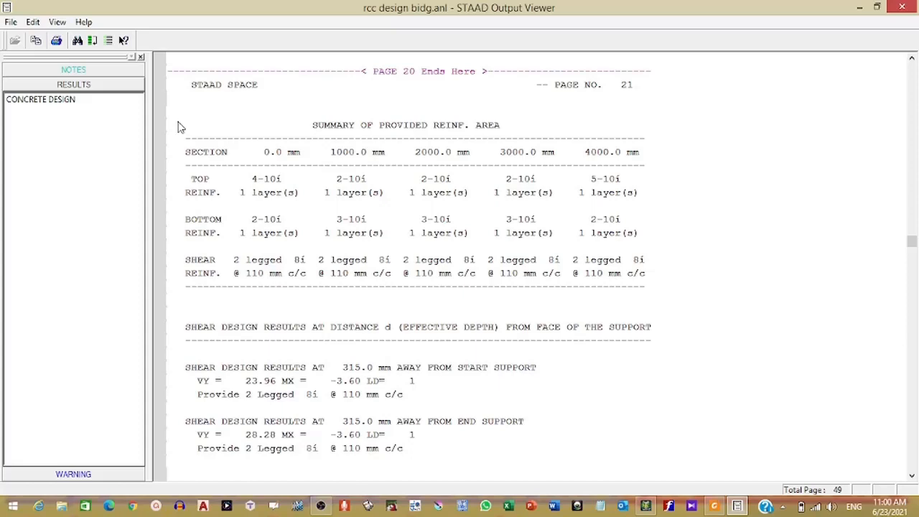
pyautogui.scroll(-3, 124, 80)
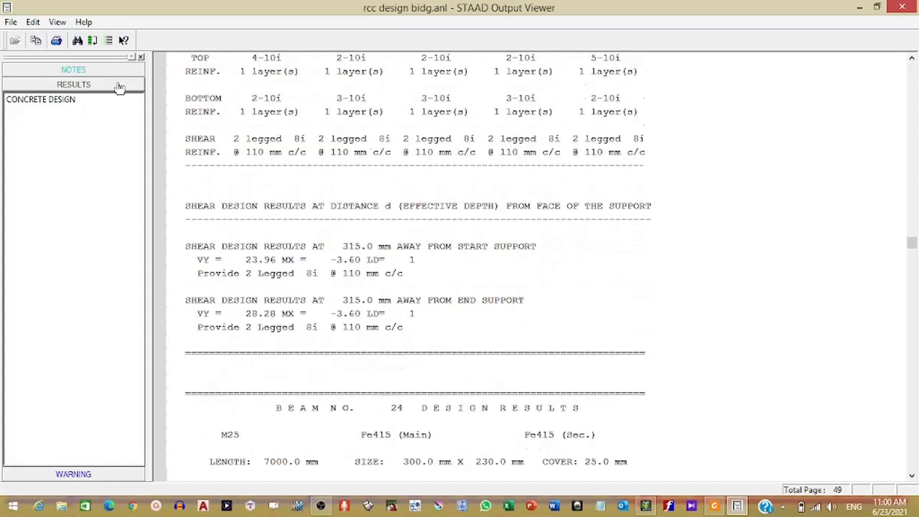
pyautogui.scroll(-3, 120, 87)
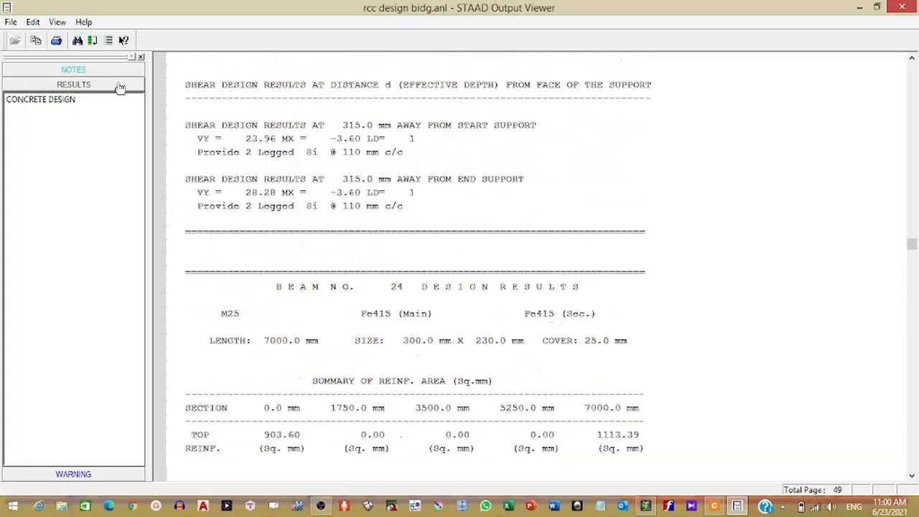
pyautogui.scroll(-7, 120, 86)
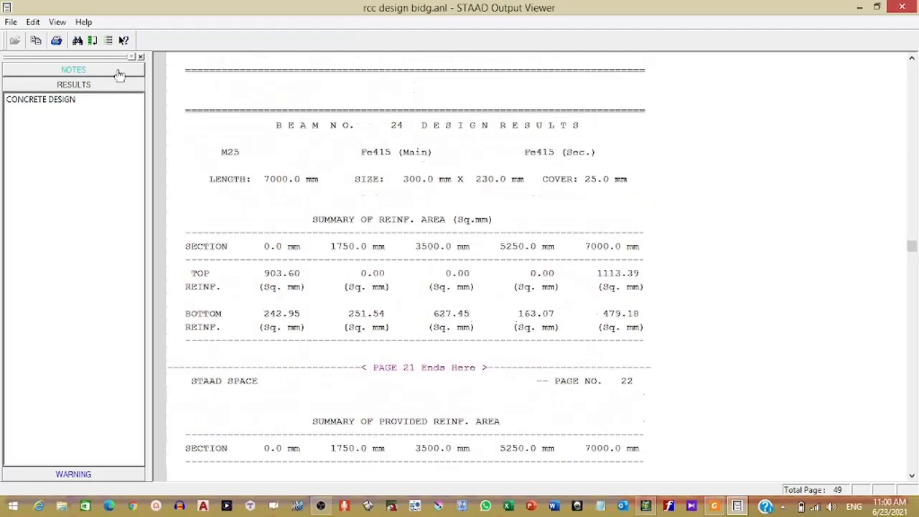
# - Read through the reinforcement and shear design results for beams 25 to 31, up to the end of the beam design results
pyautogui.scroll(-20, 120, 74)
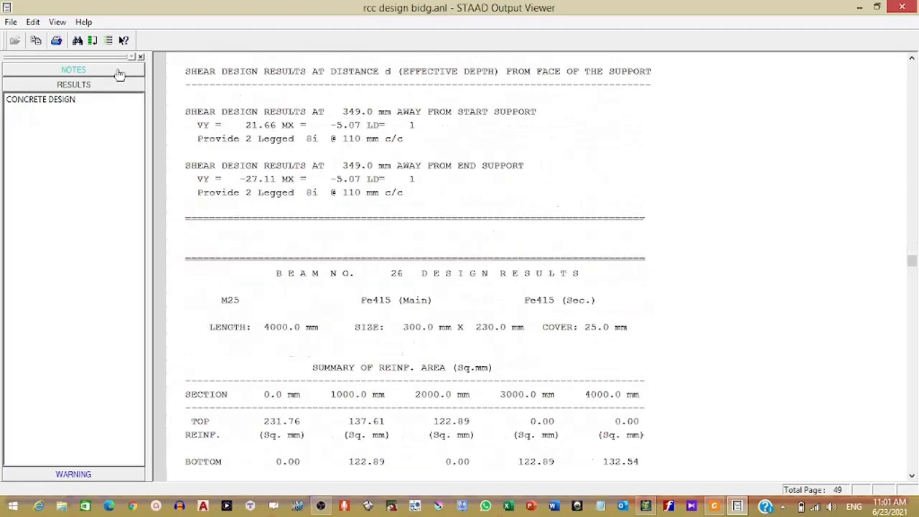
pyautogui.scroll(-10, 120, 74)
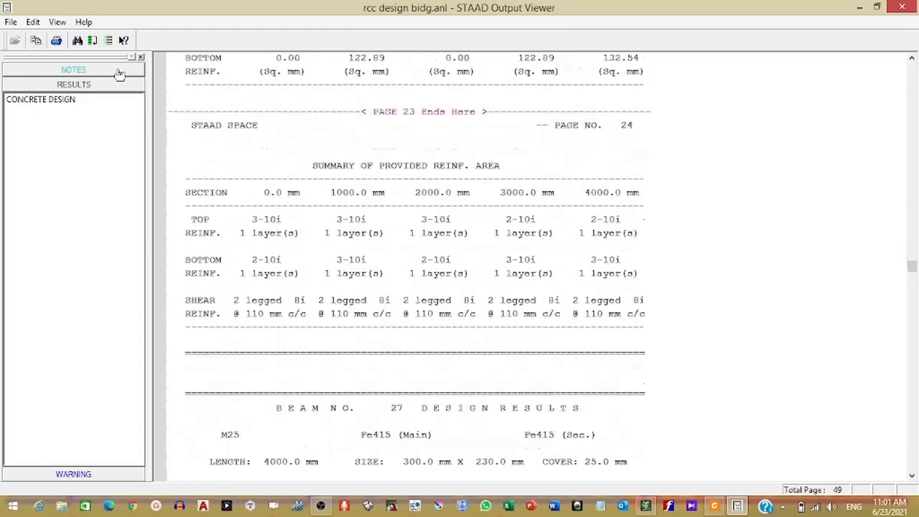
pyautogui.scroll(-10, 120, 74)
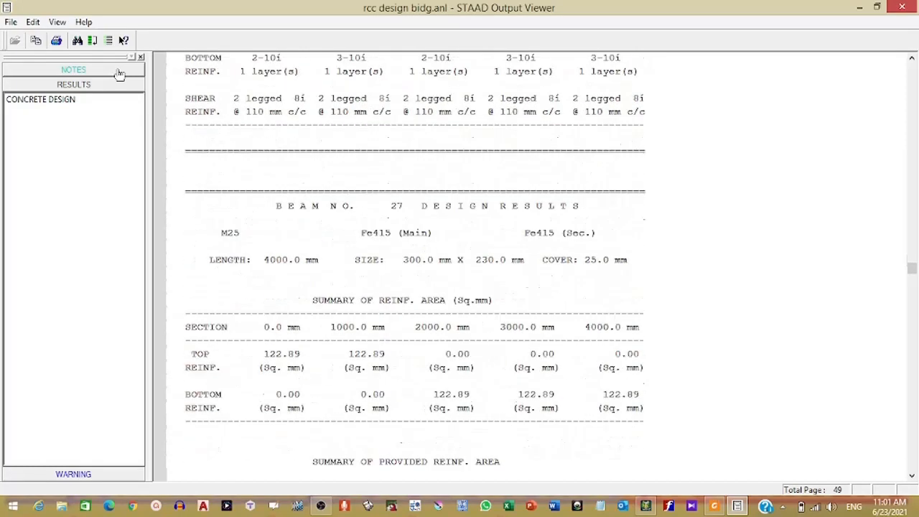
pyautogui.scroll(-6, 120, 73)
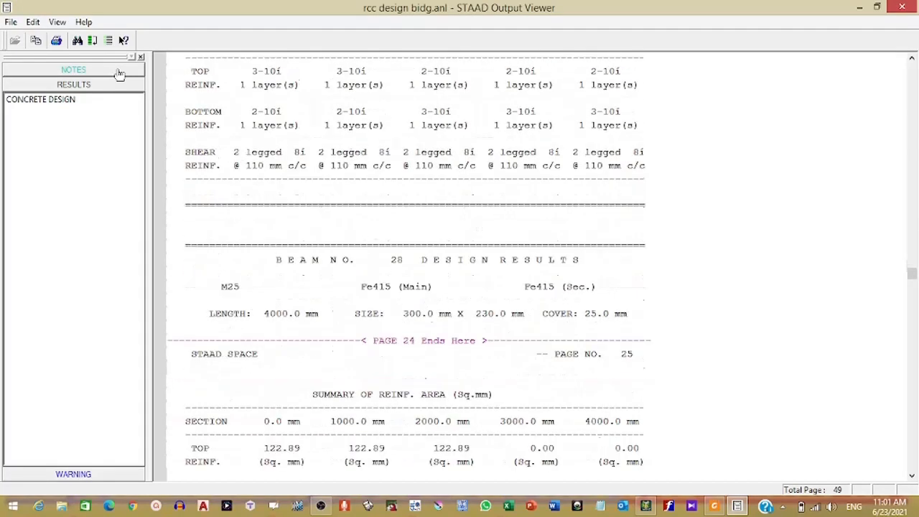
pyautogui.scroll(-4, 120, 74)
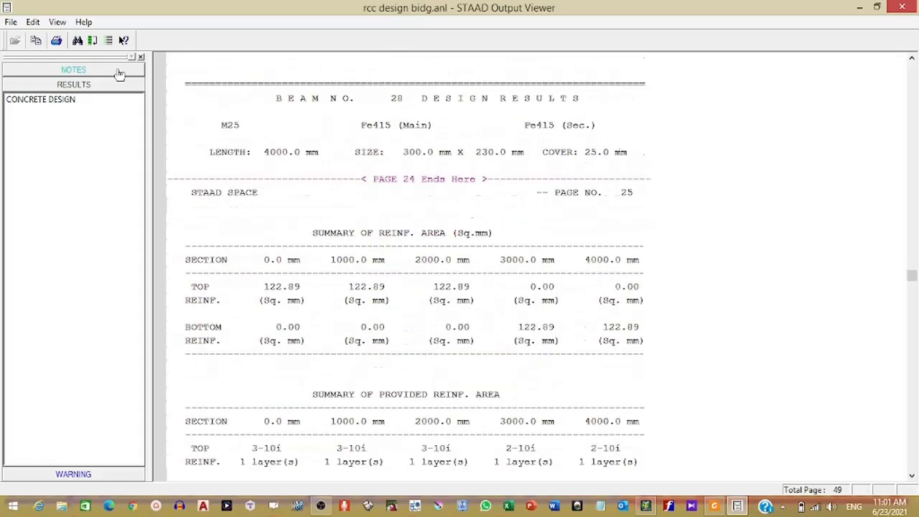
pyautogui.scroll(-10, 120, 74)
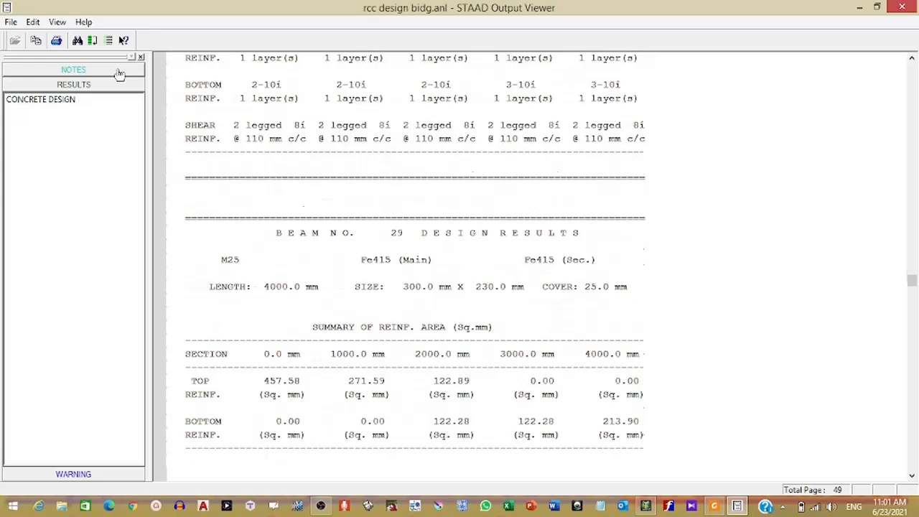
pyautogui.scroll(-15, 120, 74)
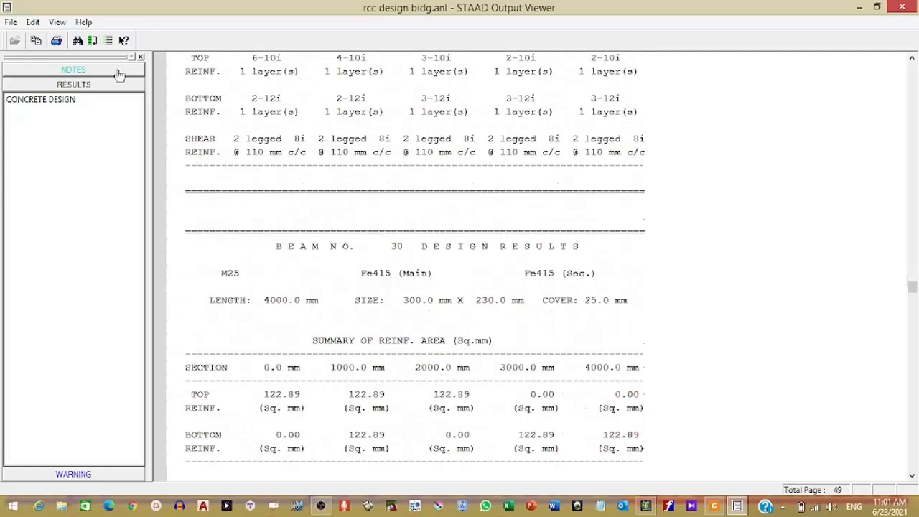
pyautogui.scroll(-9, 120, 74)
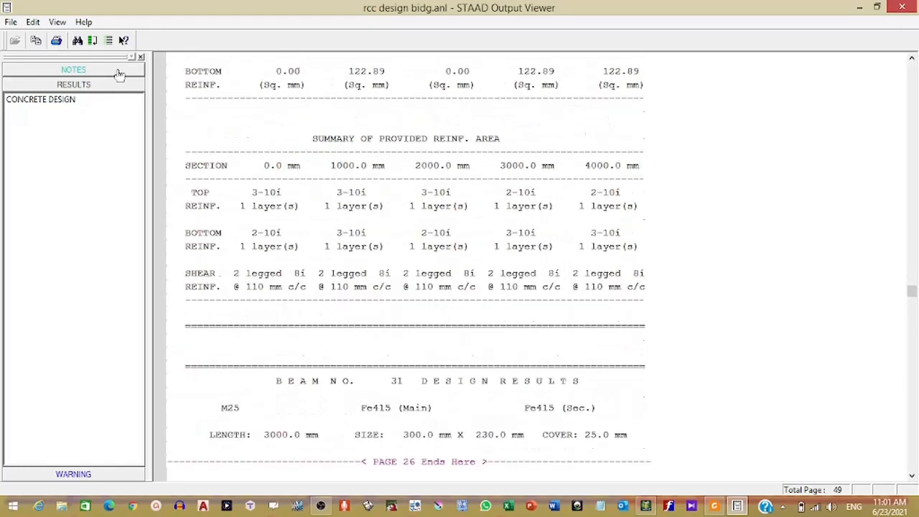
pyautogui.scroll(-10, 120, 74)
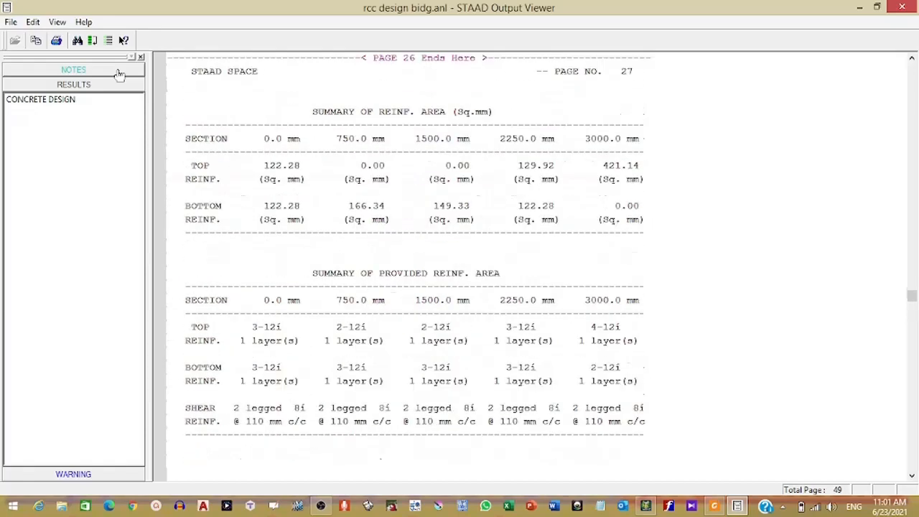
pyautogui.scroll(-5, 120, 73)
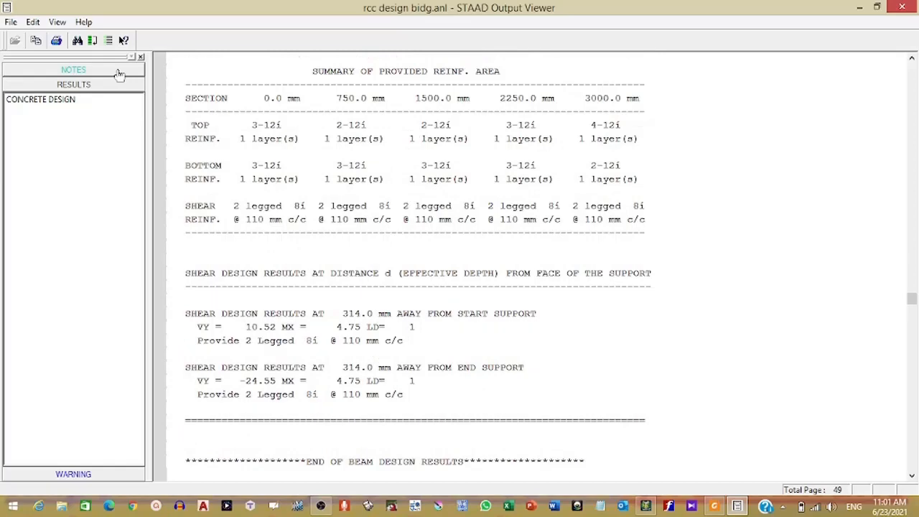
# - Review the main and tie reinforcement, section capacities and interaction ratios in the design results for columns 1 to 6
pyautogui.scroll(-3, 120, 74)
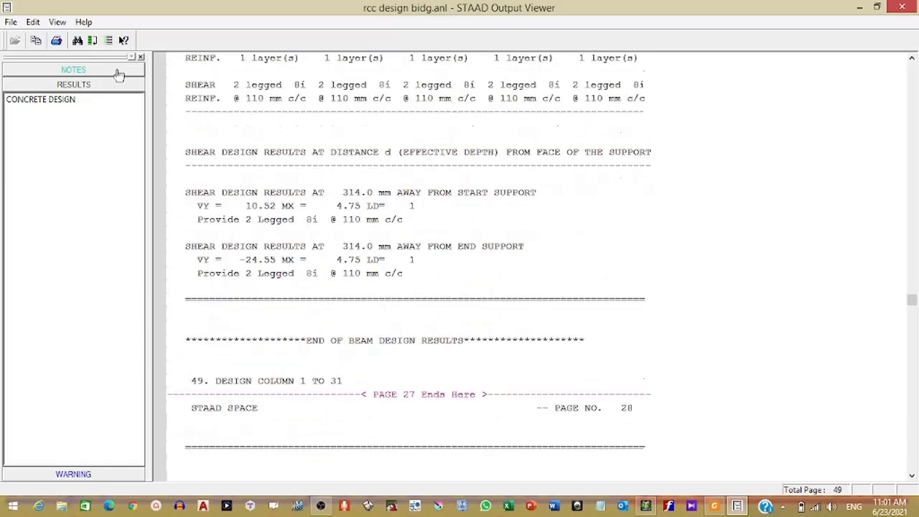
pyautogui.scroll(-20, 118, 74)
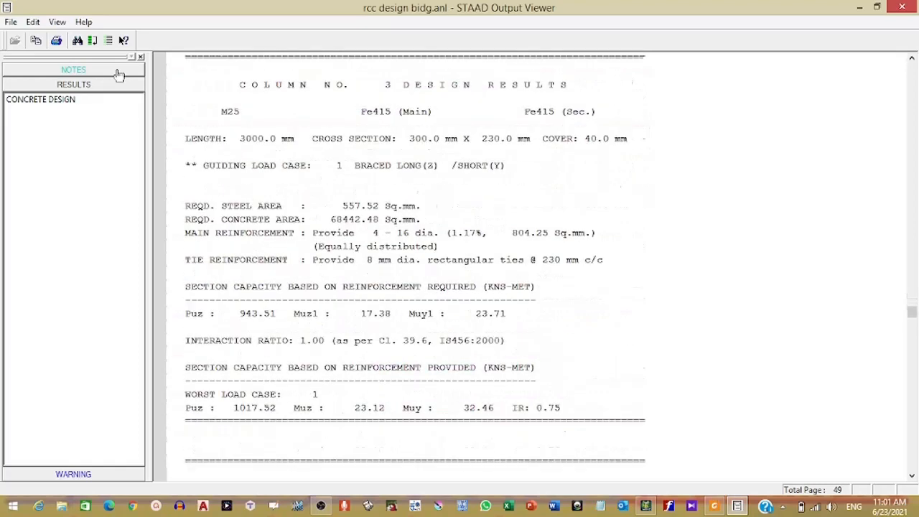
pyautogui.scroll(-5, 119, 74)
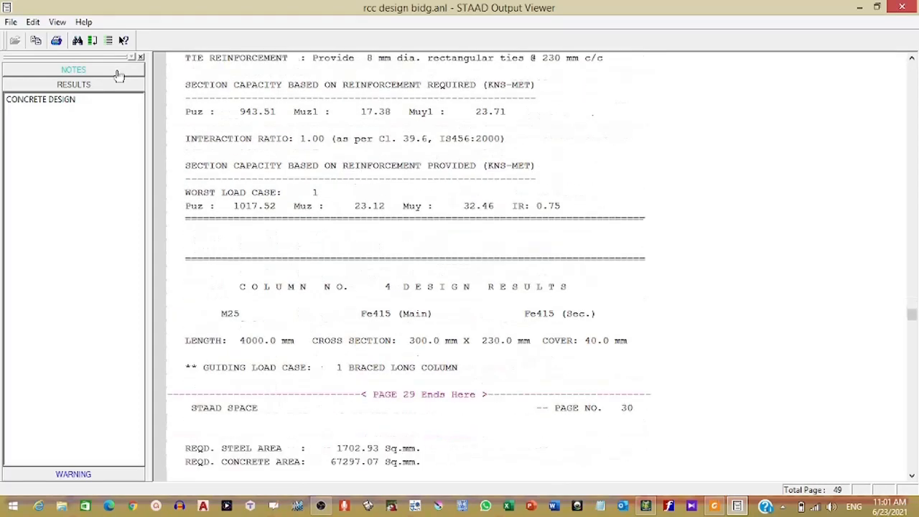
pyautogui.scroll(-3, 118, 74)
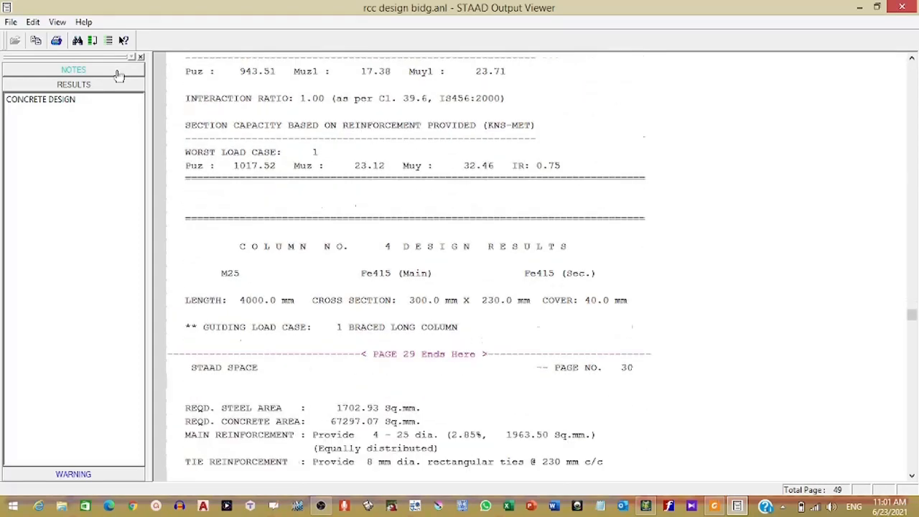
pyautogui.scroll(-5, 119, 74)
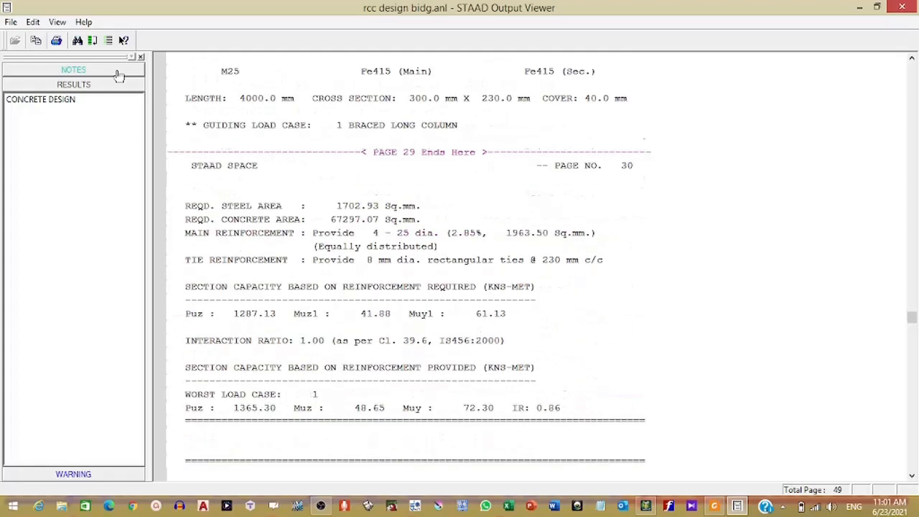
pyautogui.scroll(-7, 119, 74)
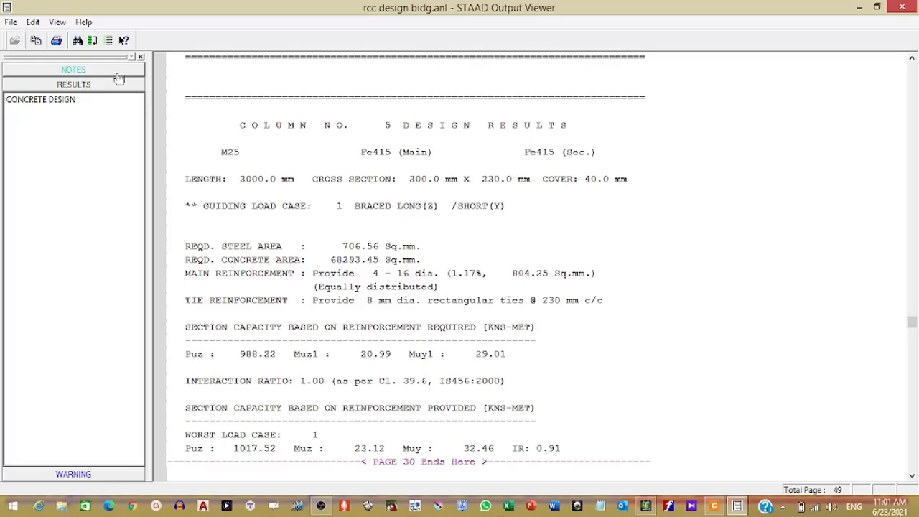
pyautogui.scroll(-12, 119, 76)
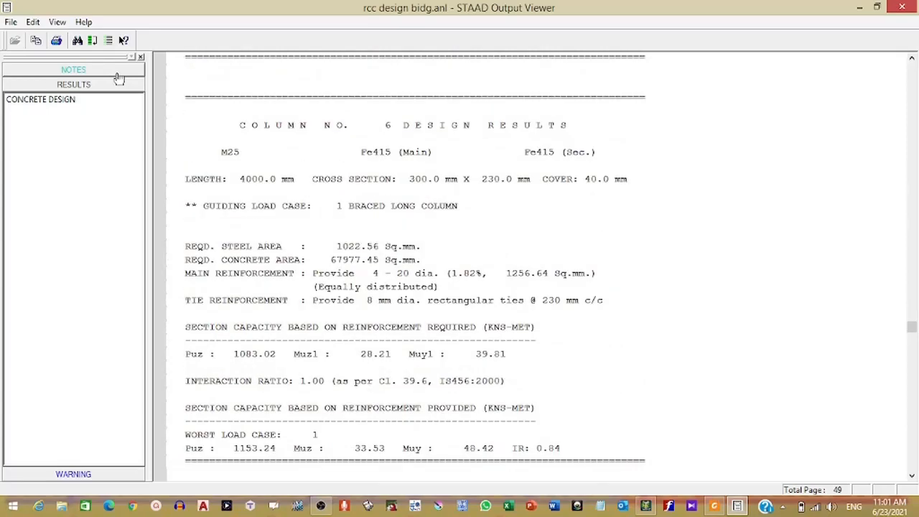
# - Examine the design results for columns 7 to 31, up to the end of the column design results
pyautogui.scroll(-20, 118, 76)
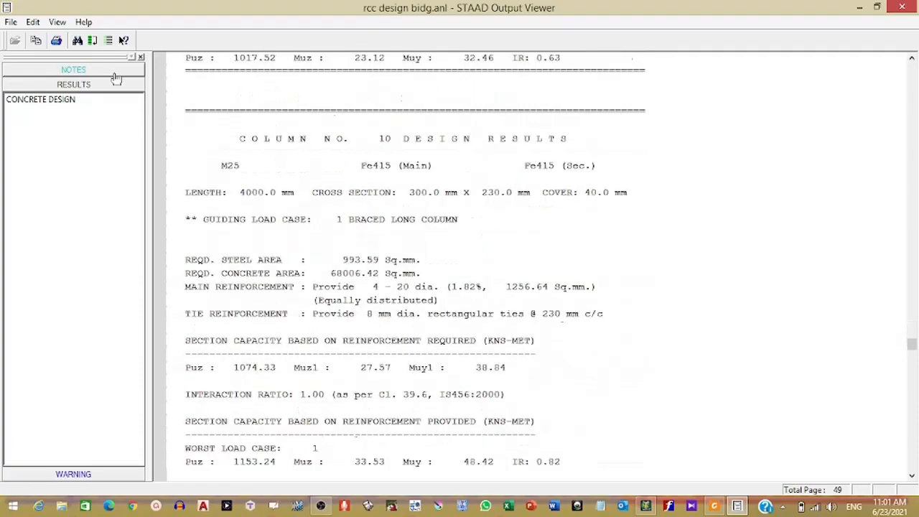
pyautogui.scroll(-20, 115, 78)
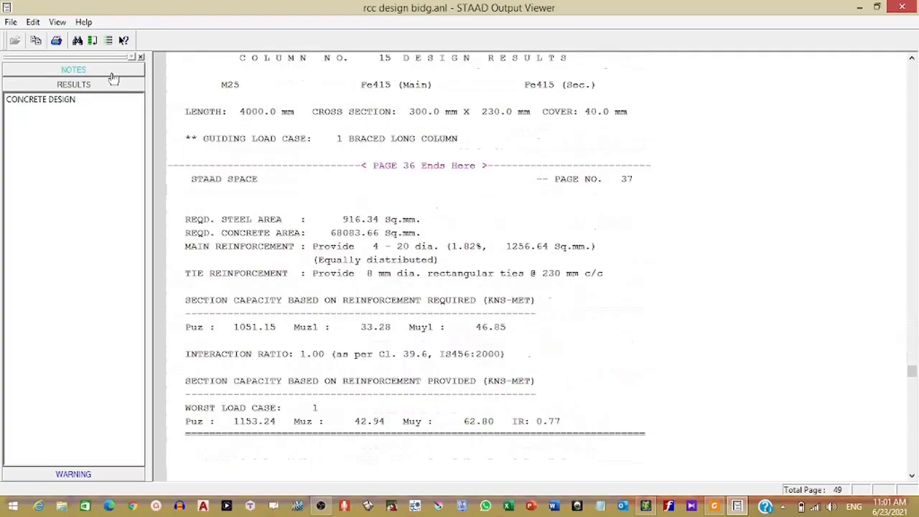
pyautogui.scroll(-20, 113, 77)
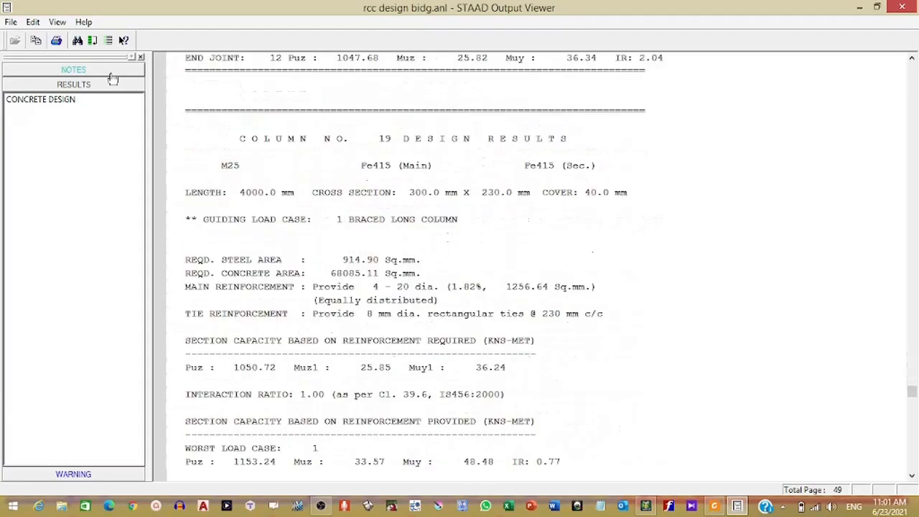
pyautogui.scroll(-20, 113, 78)
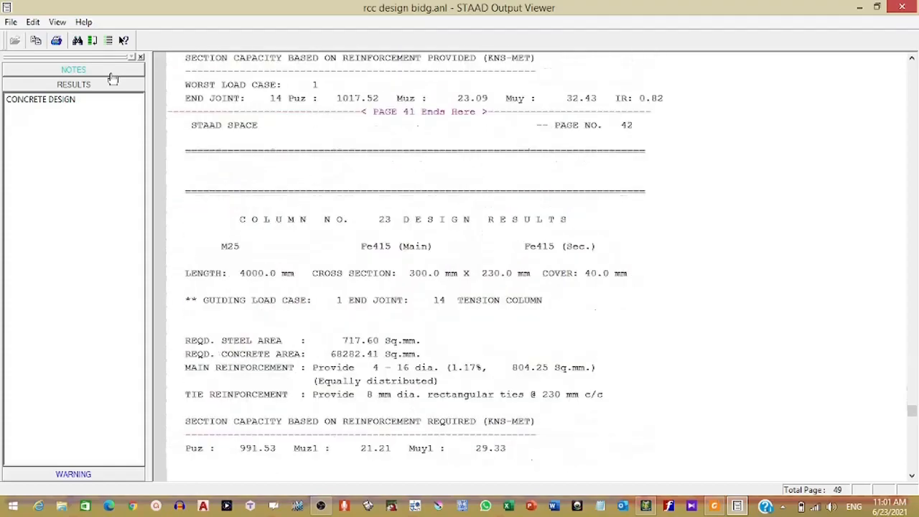
pyautogui.scroll(-15, 112, 77)
pyautogui.scroll(-20, 113, 77)
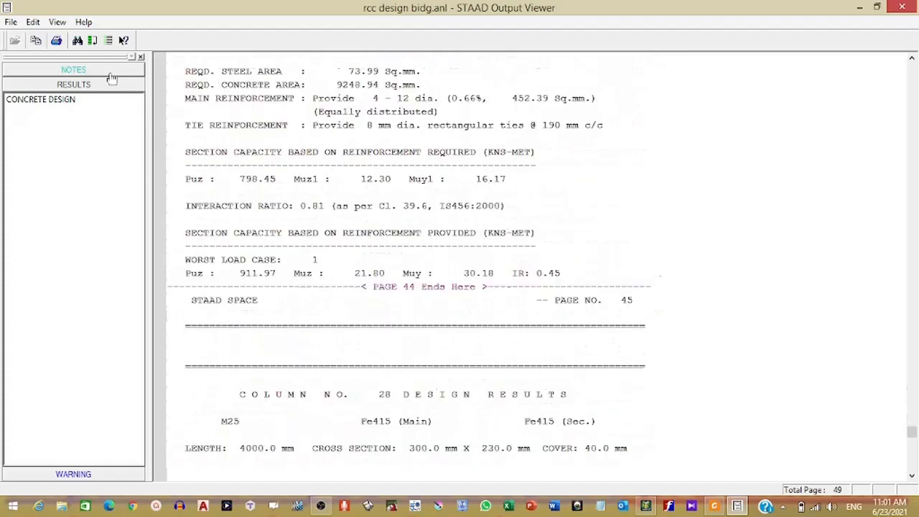
pyautogui.scroll(-20, 113, 77)
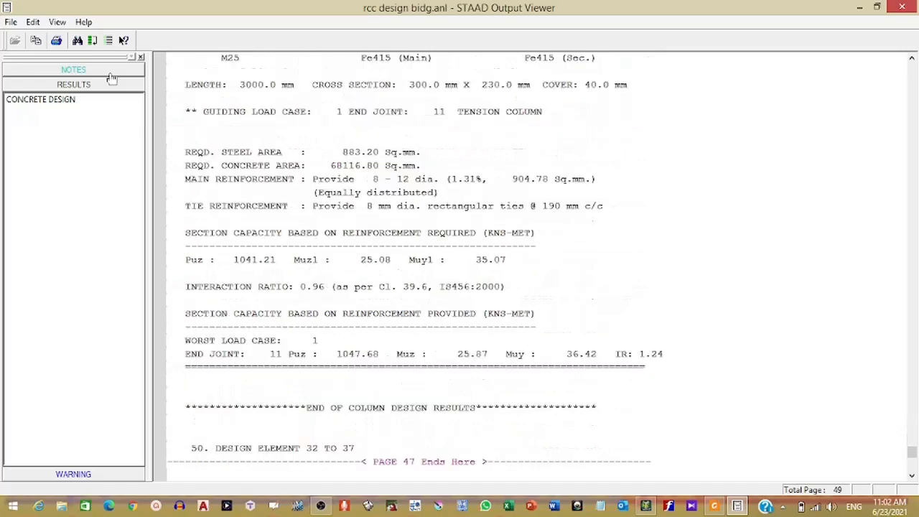
# - Read the element design summary for elements 32 to 37 and the bar weights by diameter at the end of the output
pyautogui.scroll(-6, 112, 77)
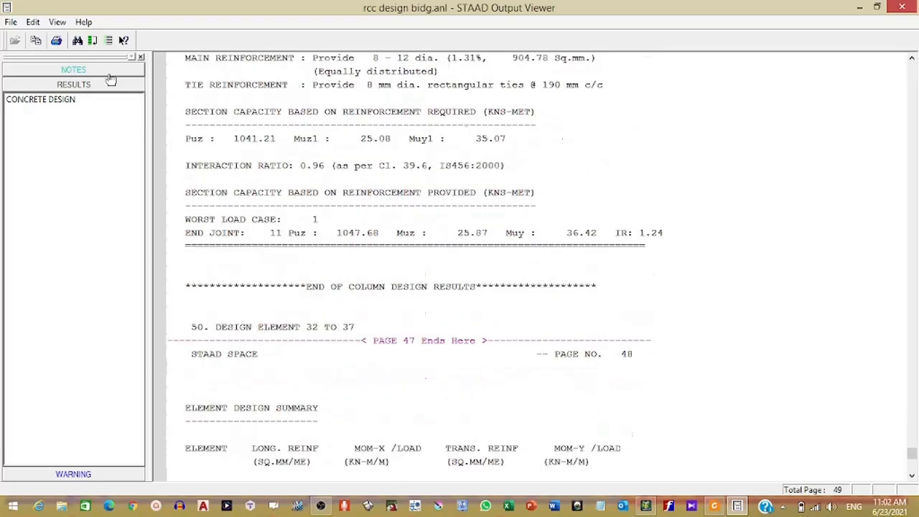
pyautogui.scroll(-9, 111, 78)
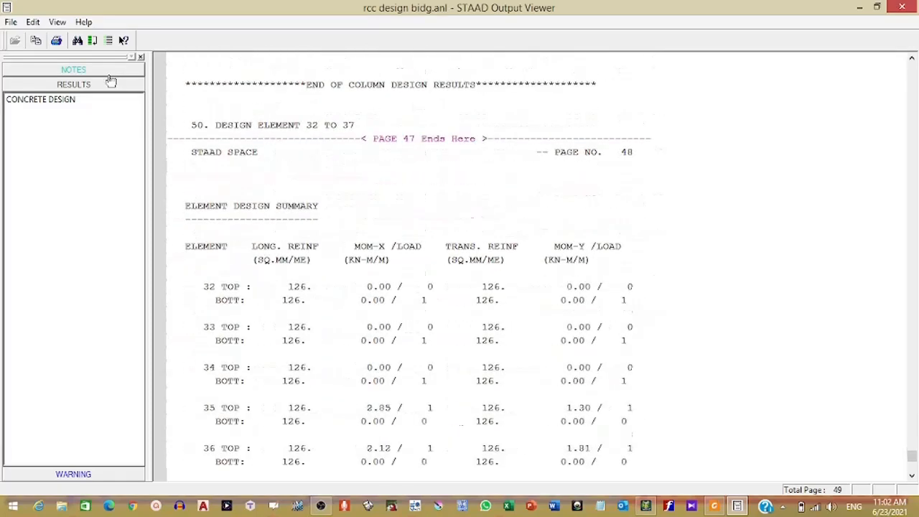
pyautogui.scroll(-10, 111, 78)
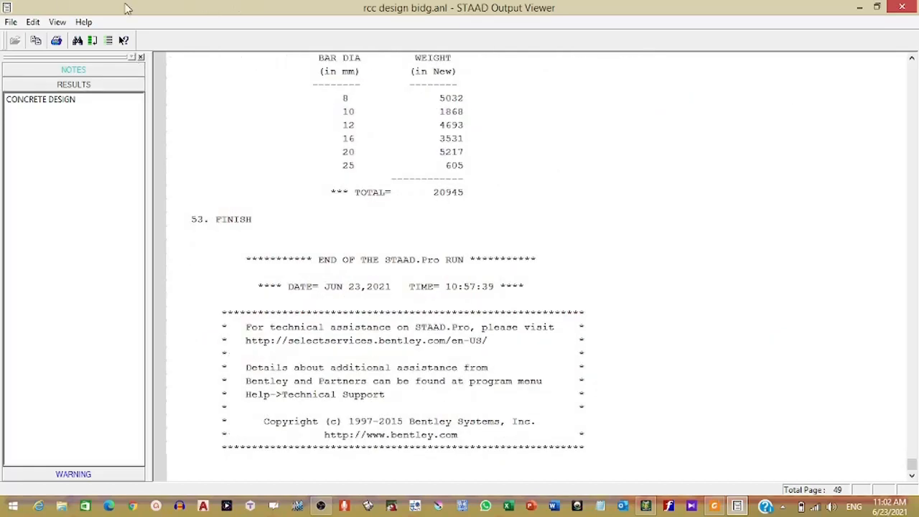
# - Print all pages of the output to Microsoft XPS Document Writer, saving the file on the Desktop as rcc bldg design
pyautogui.click(11, 21)
pyautogui.click(43, 57)
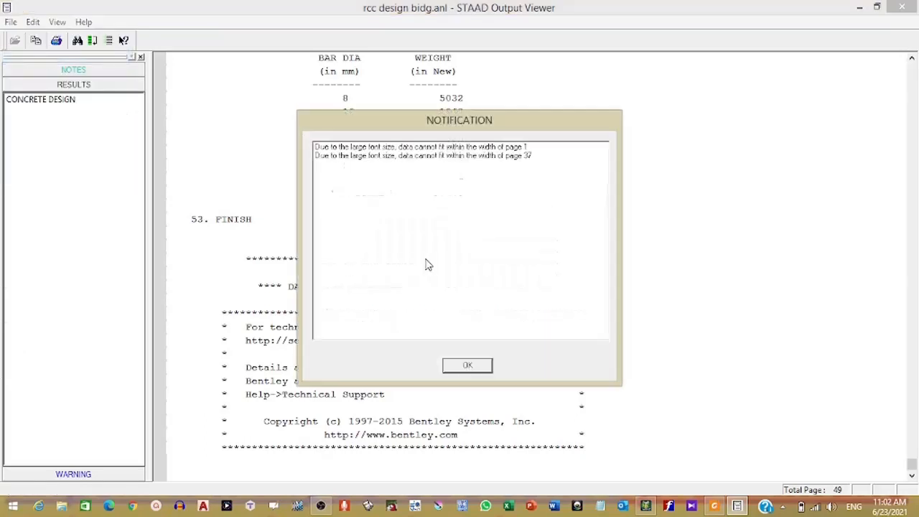
pyautogui.click(467, 366)
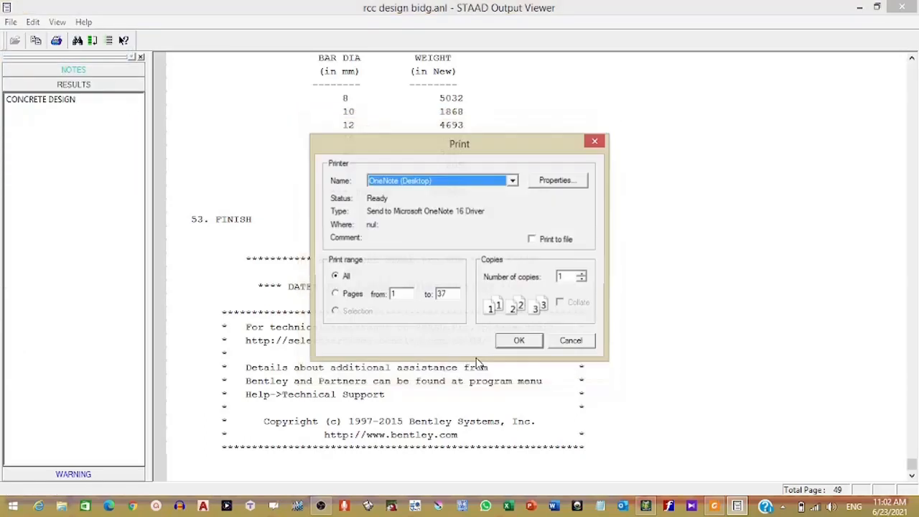
pyautogui.click(513, 181)
pyautogui.click(486, 201)
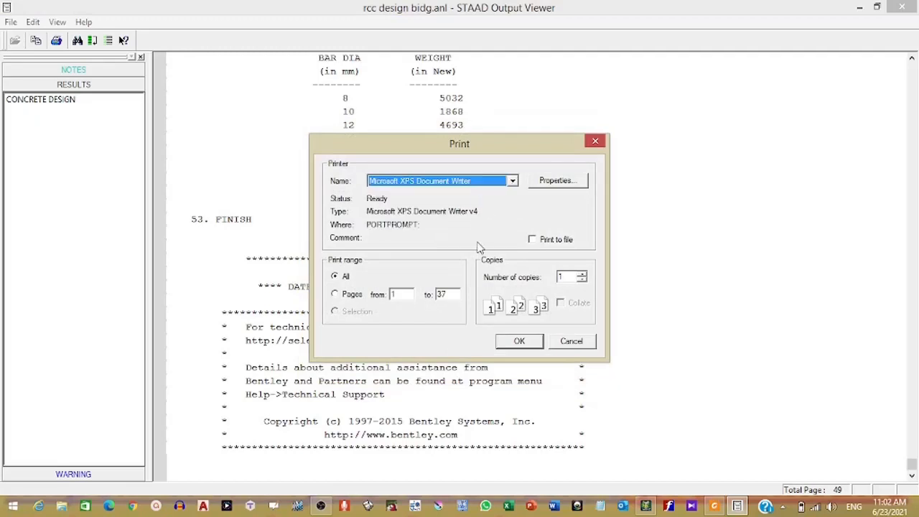
pyautogui.click(529, 346)
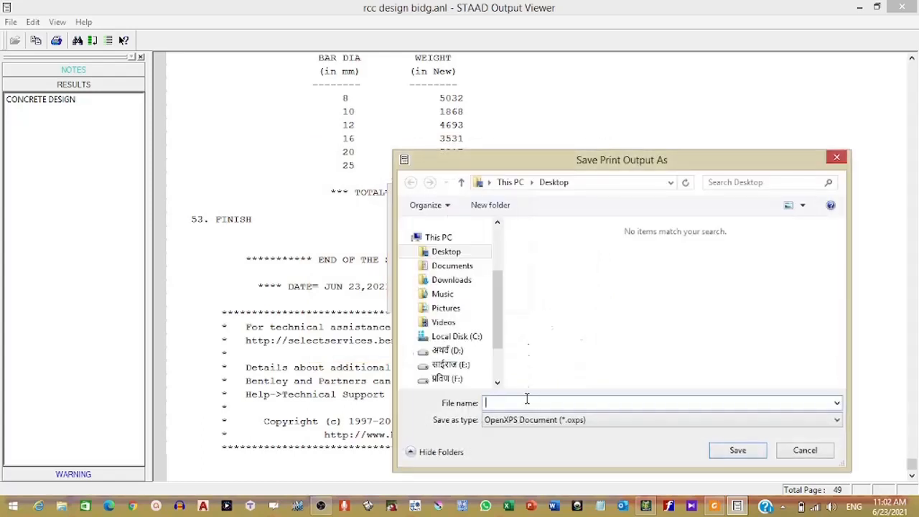
pyautogui.write('rcc bldg design')
pyautogui.click(736, 450)
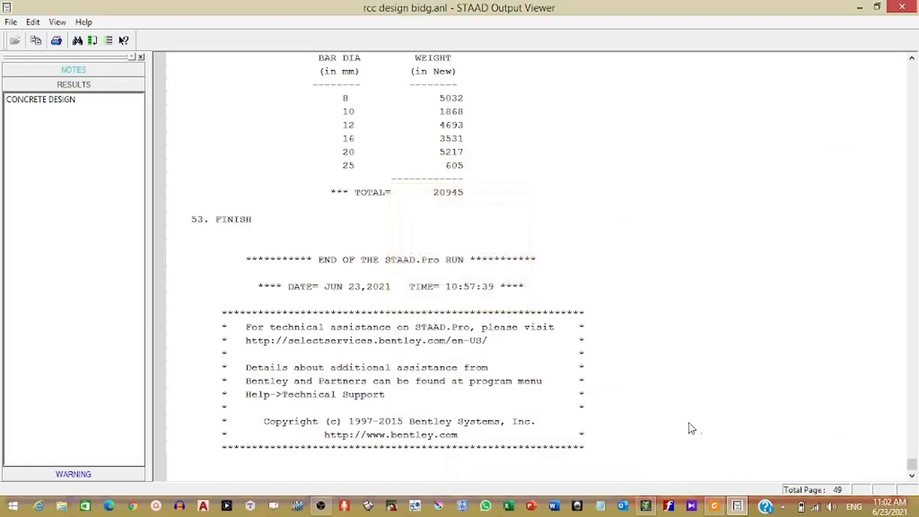
# - Leave the output viewer and minimize the remaining windows to show the desktop
pyautogui.click(901, 9)
pyautogui.click(862, 7)
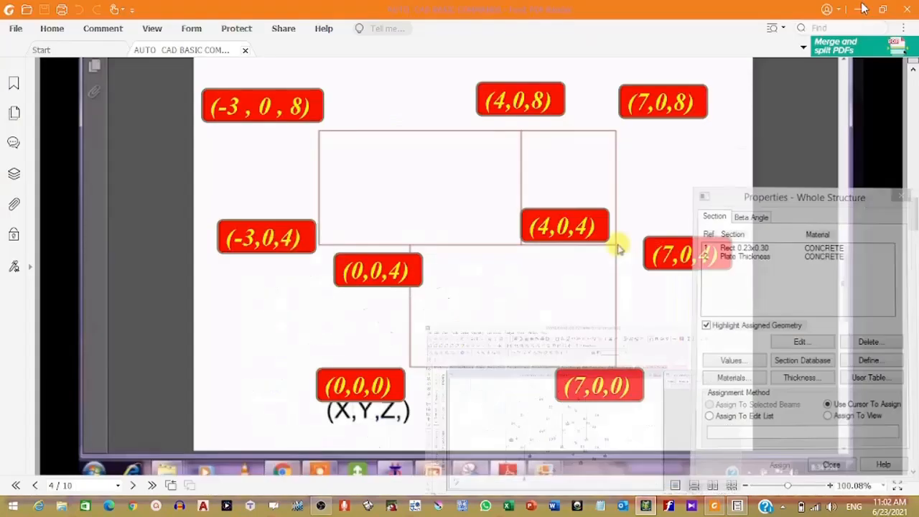
pyautogui.click(862, 10)
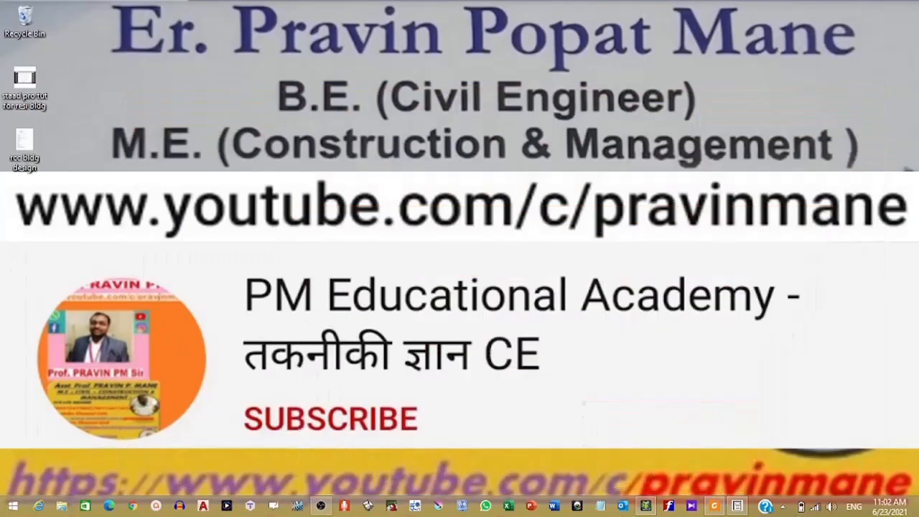
pyautogui.click(321, 505)
pyautogui.click(678, 424)
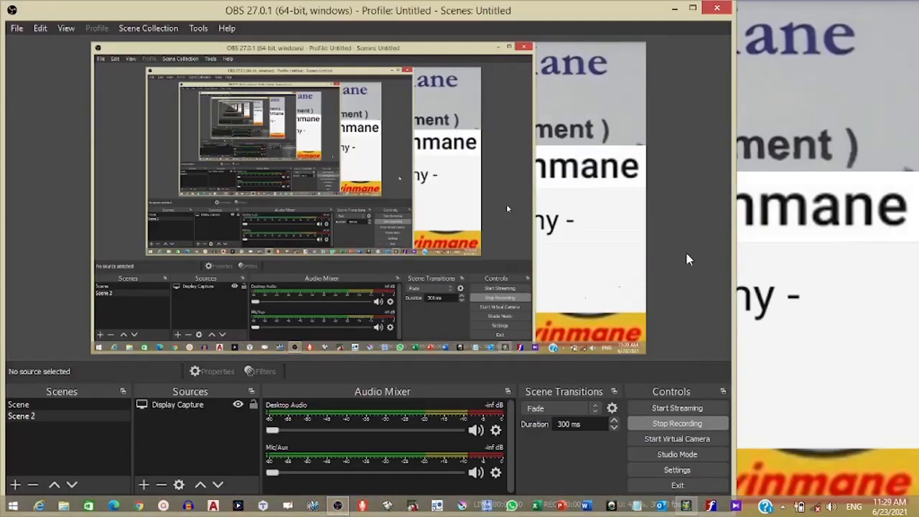
pyautogui.click(675, 11)
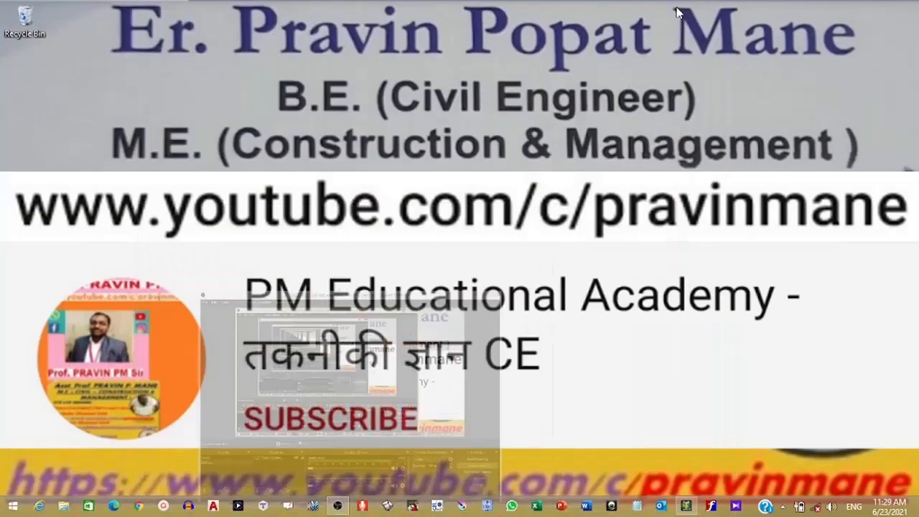
# - Switch to STAAD.Pro, include the Dead Load case for foundation design using all supports, and run STAAD.foundation
pyautogui.click(685, 504)
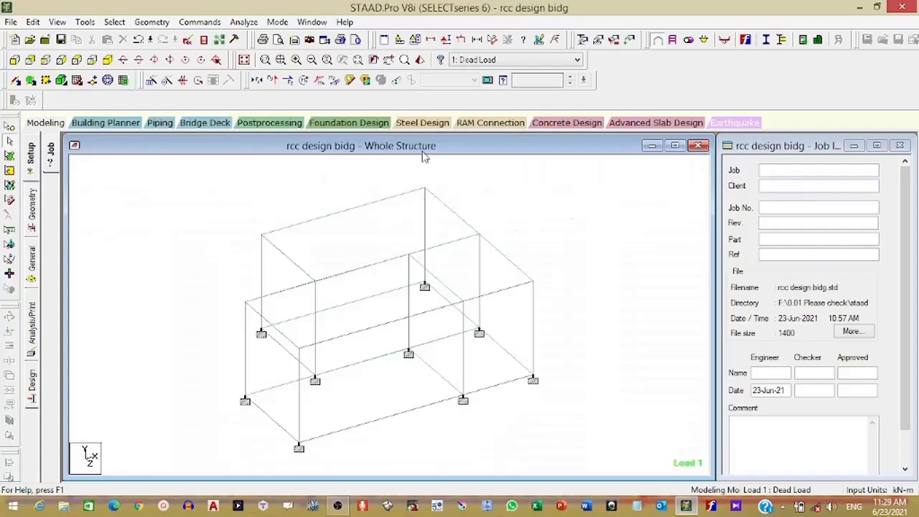
pyautogui.click(365, 125)
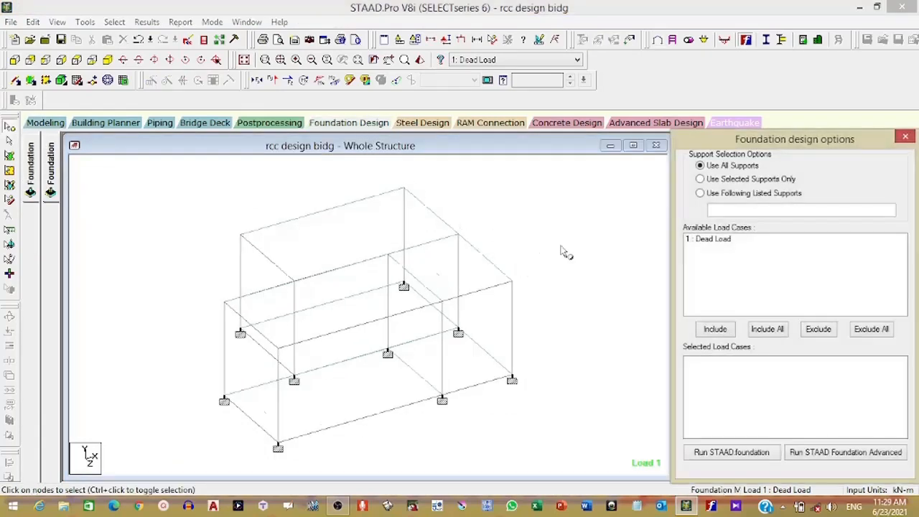
pyautogui.click(705, 241)
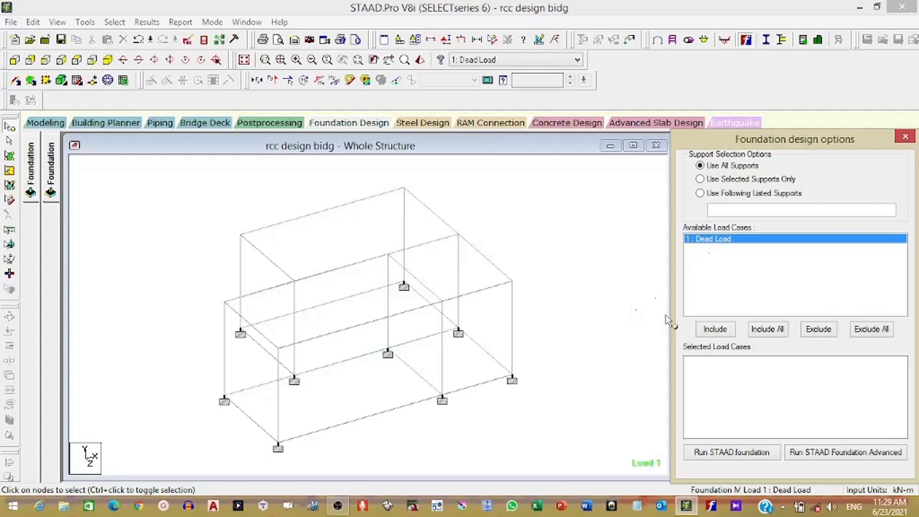
pyautogui.click(714, 330)
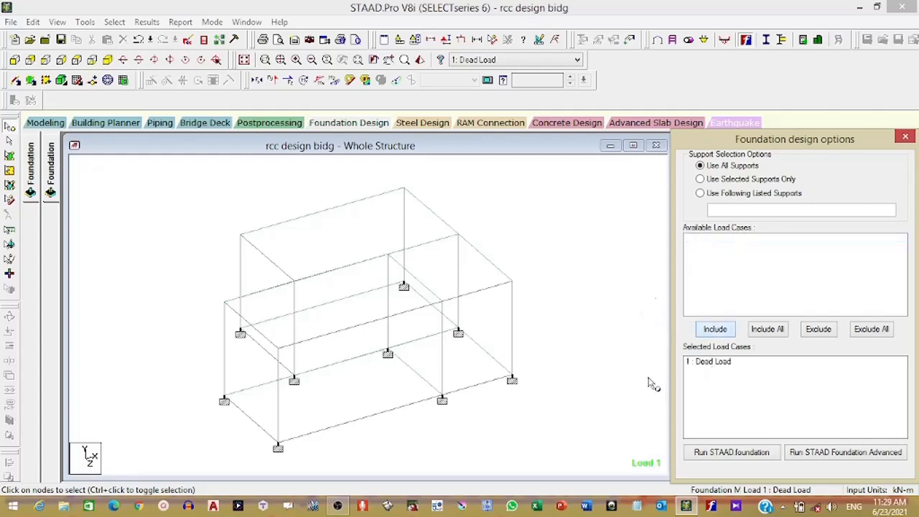
pyautogui.click(736, 454)
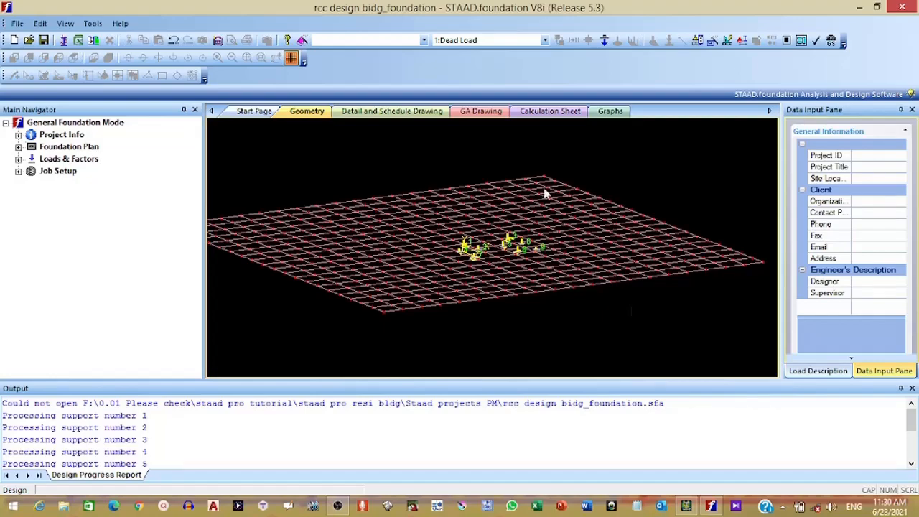
# - Generate the service load combinations from the INDIAN load combination table, starting at combination number 101
pyautogui.scroll(3, 501, 260)
pyautogui.scroll(5, 501, 246)
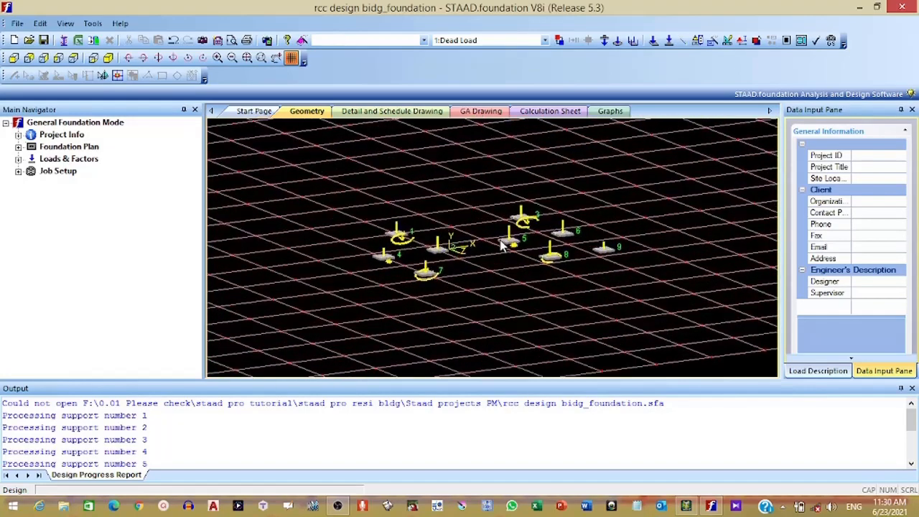
pyautogui.scroll(3, 501, 246)
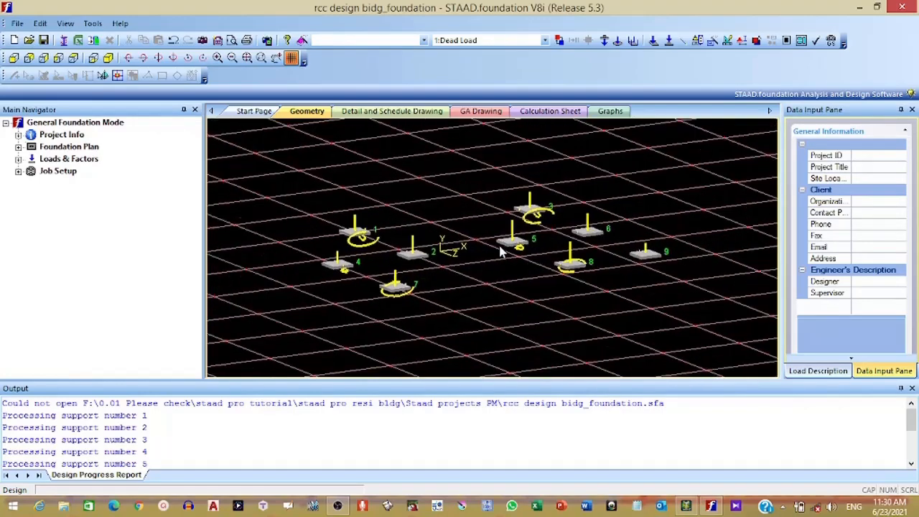
pyautogui.scroll(-1, 500, 250)
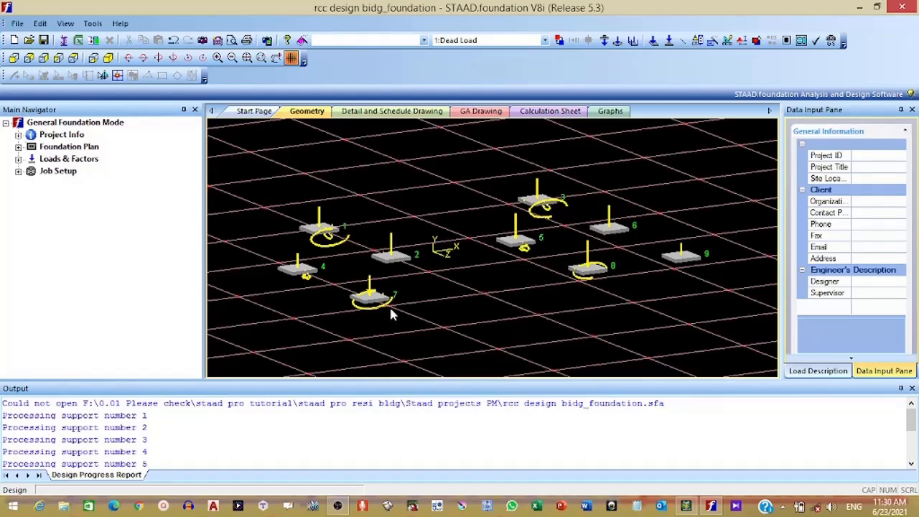
pyautogui.click(18, 159)
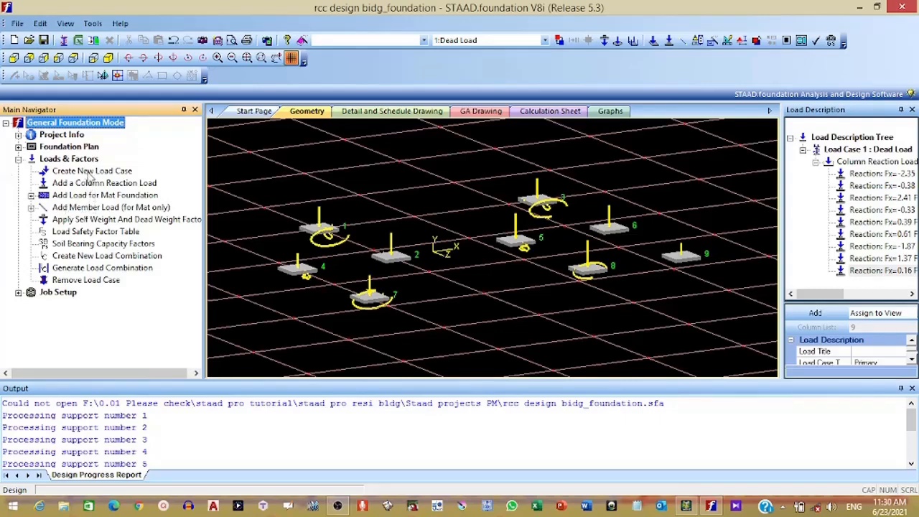
pyautogui.click(97, 271)
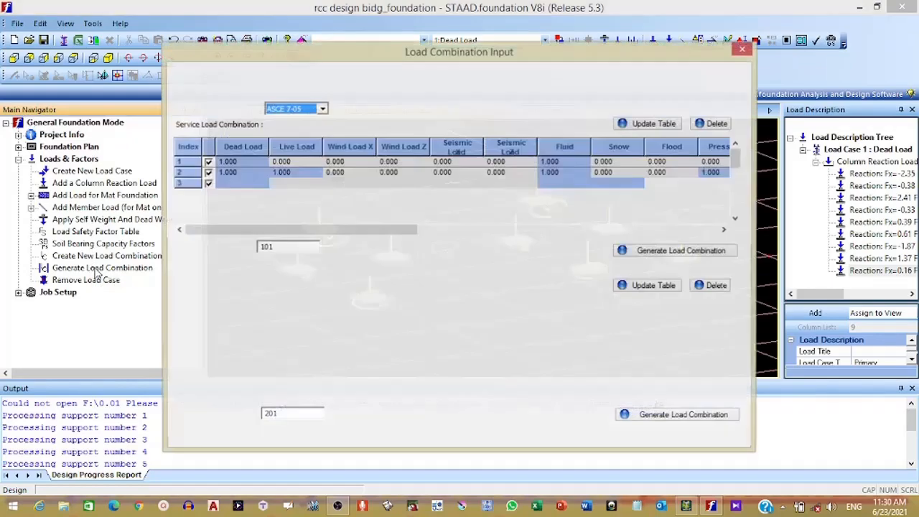
pyautogui.click(323, 110)
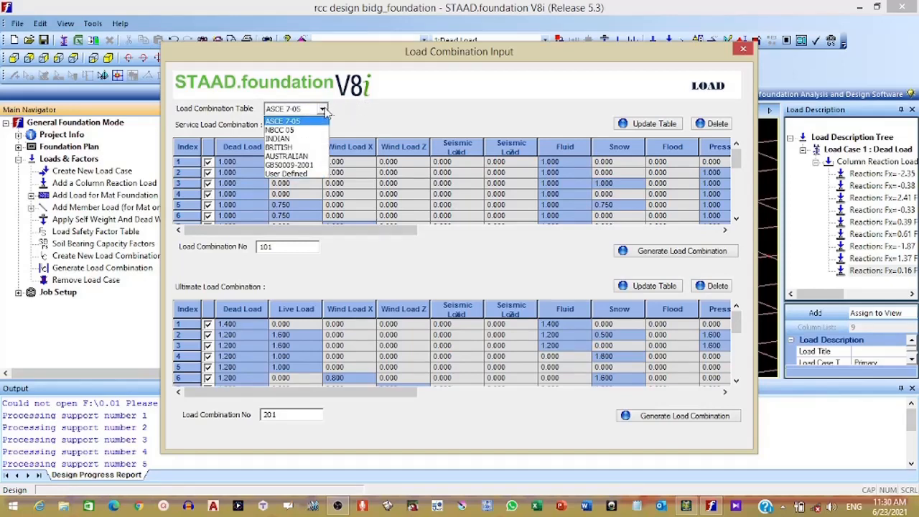
pyautogui.click(283, 139)
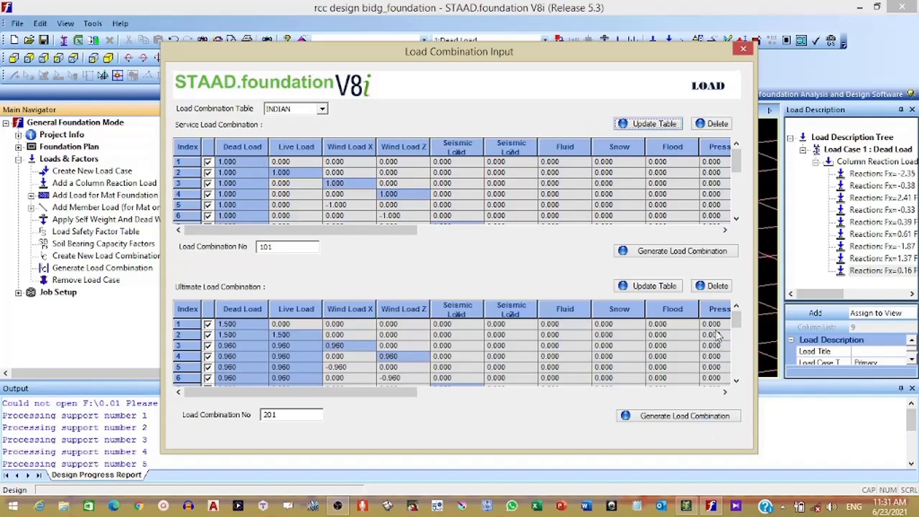
pyautogui.click(685, 251)
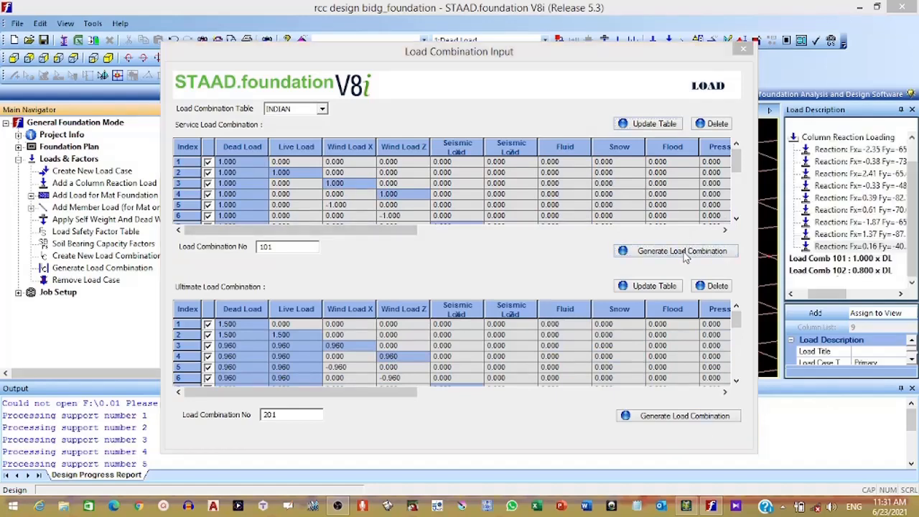
pyautogui.click(542, 285)
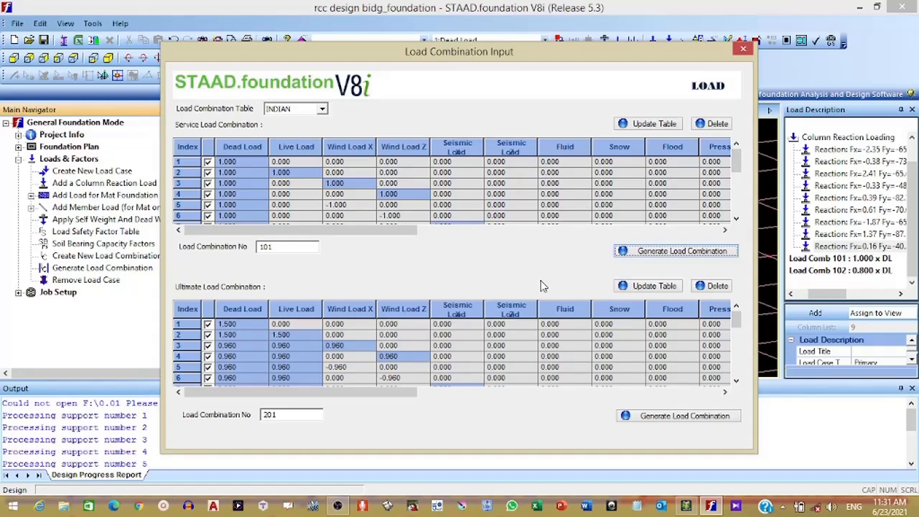
pyautogui.click(742, 50)
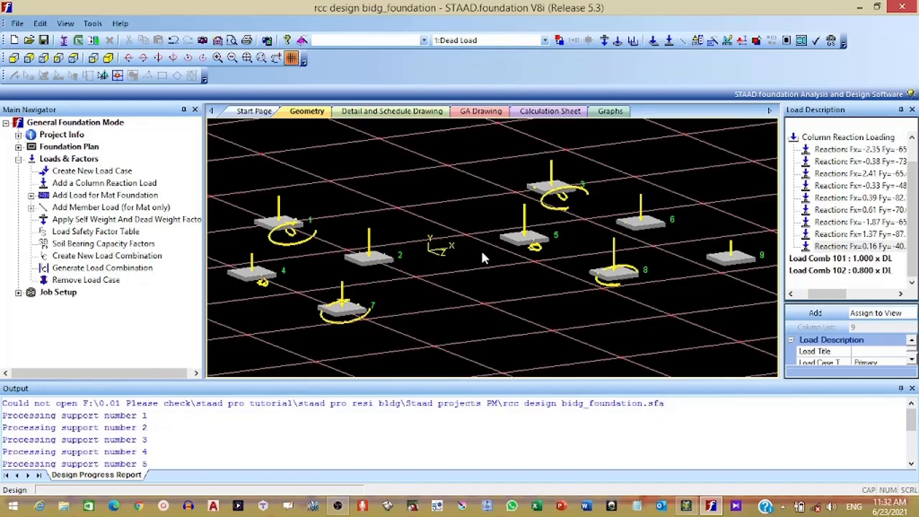
# - Start a new job in the job setup and give it an isolated foundation job name
pyautogui.click(18, 293)
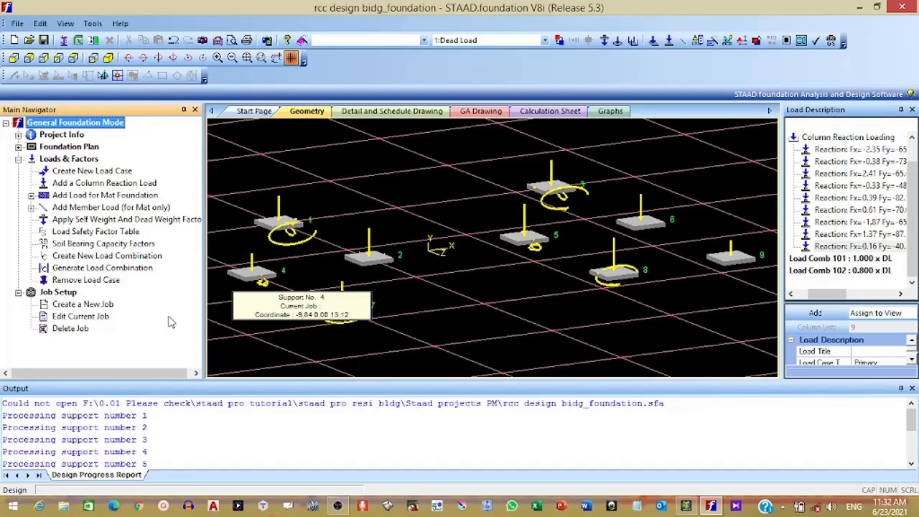
pyautogui.click(95, 305)
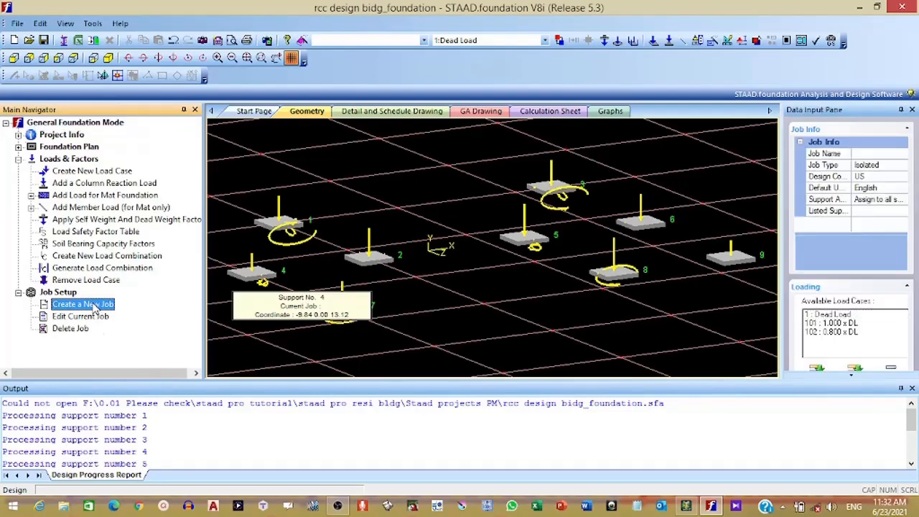
pyautogui.click(869, 153)
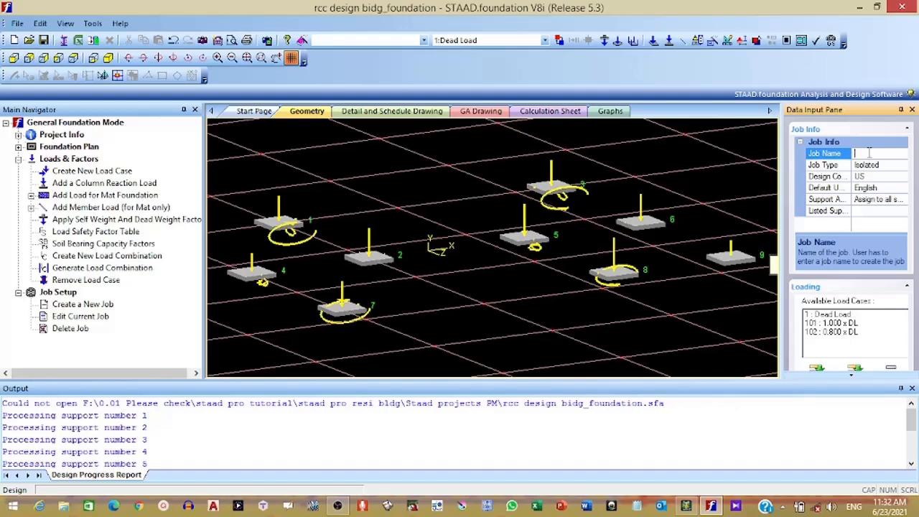
pyautogui.write('i')
pyautogui.write('sol')
pyautogui.write('ated')
pyautogui.write(' Foun')
pyautogui.write('da')
pyautogui.write('n')
# - Set the job's design code to Indian and its type to Isolated, keeping the support assignment to all supports
pyautogui.click(874, 178)
pyautogui.click(903, 176)
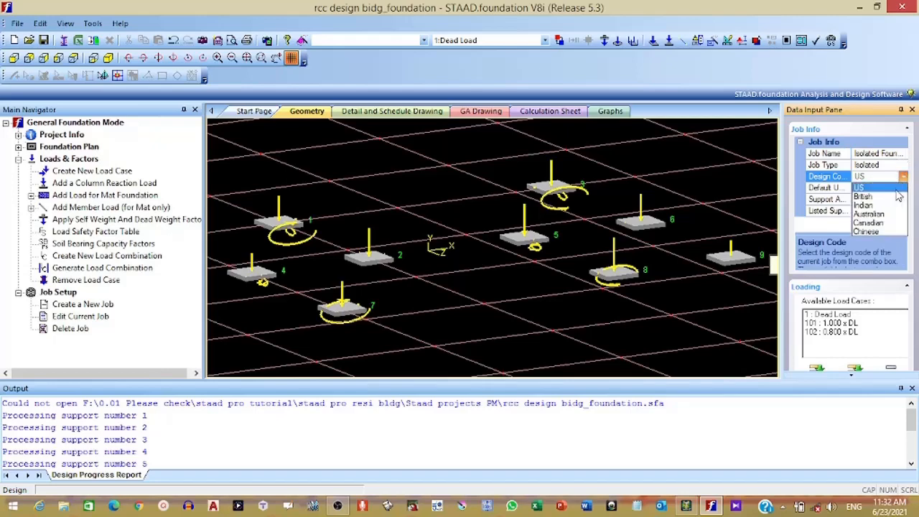
pyautogui.click(893, 207)
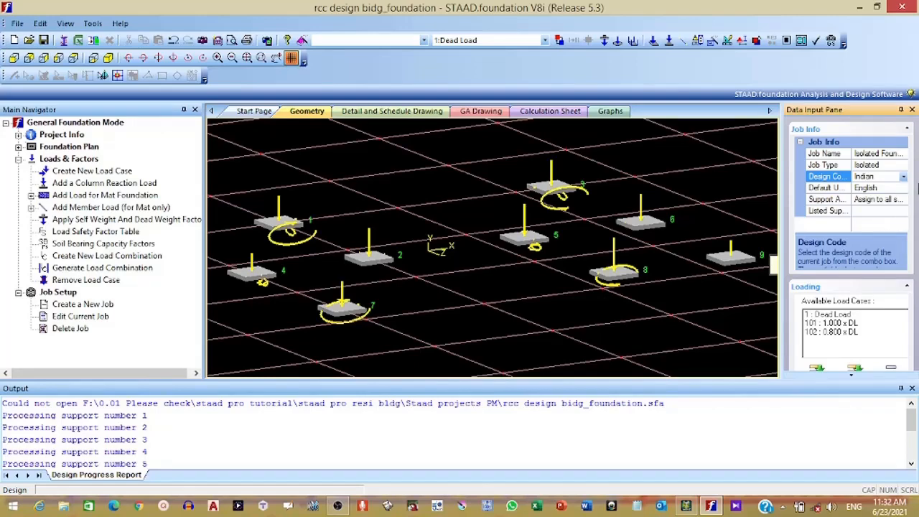
pyautogui.click(883, 166)
pyautogui.click(903, 166)
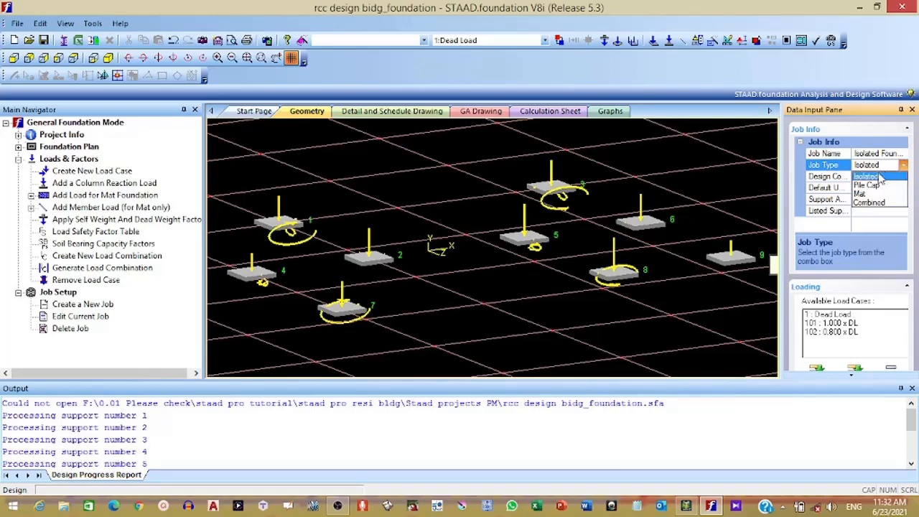
pyautogui.click(882, 178)
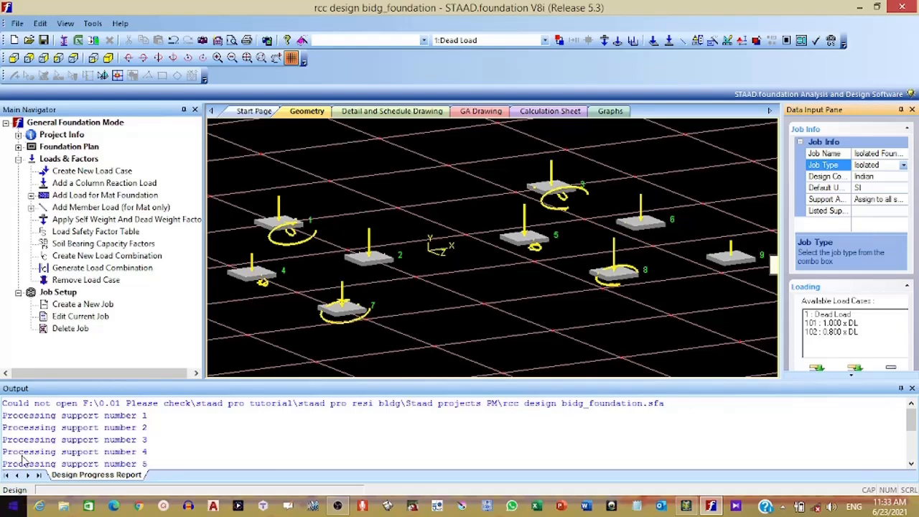
pyautogui.click(870, 188)
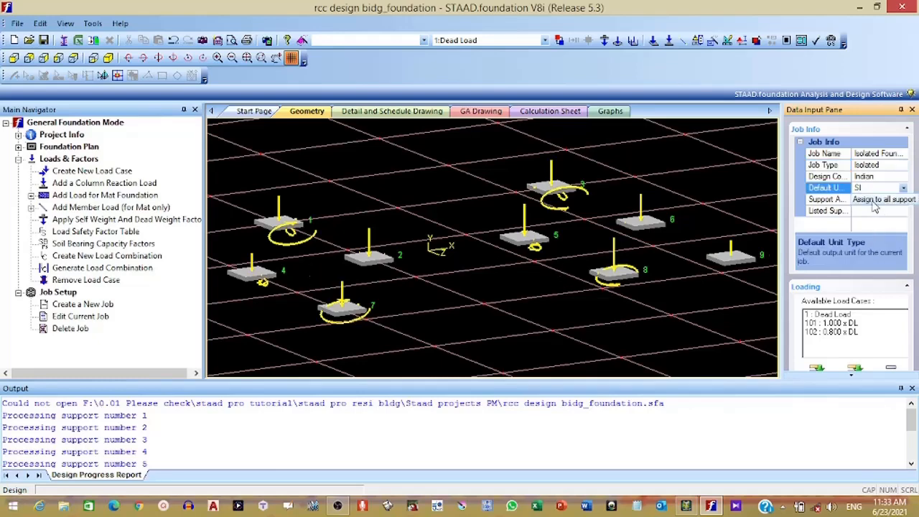
pyautogui.click(874, 201)
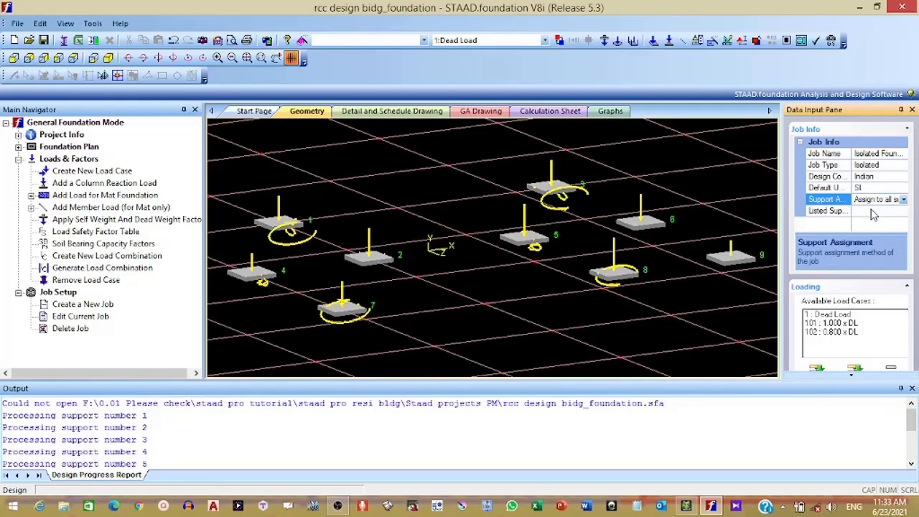
pyautogui.click(873, 212)
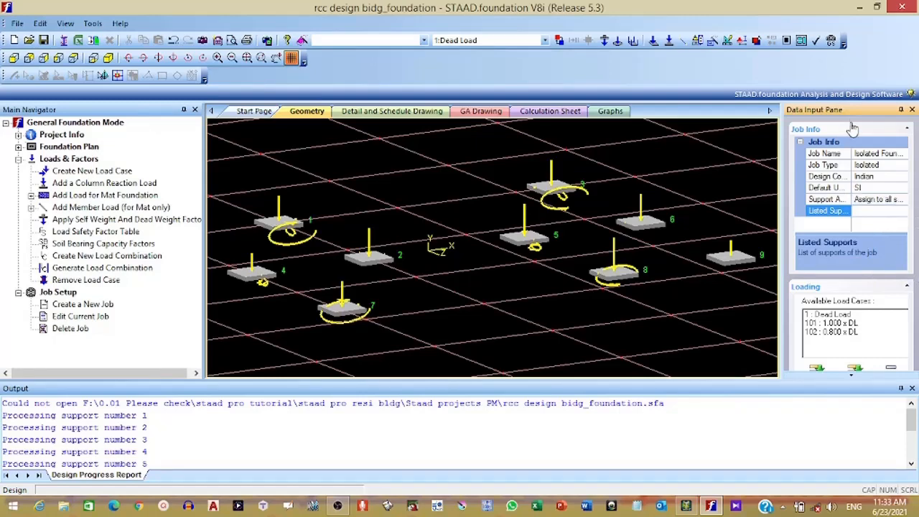
# - Undock the job's data input area so it floats over the model, keeping its Loading section expanded
pyautogui.moveTo(855, 115)
pyautogui.mouseDown()
pyautogui.moveTo(826, 119)
pyautogui.moveTo(814, 84)
pyautogui.mouseUp()
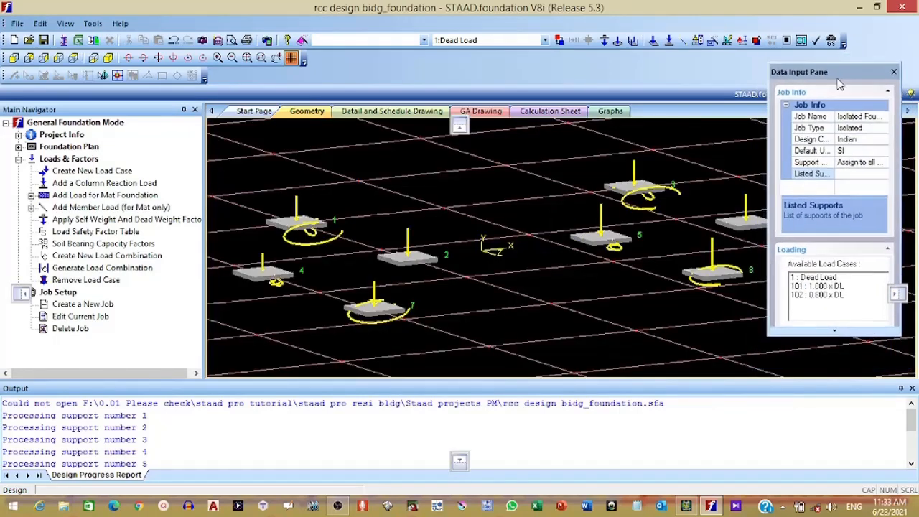
pyautogui.click(844, 174)
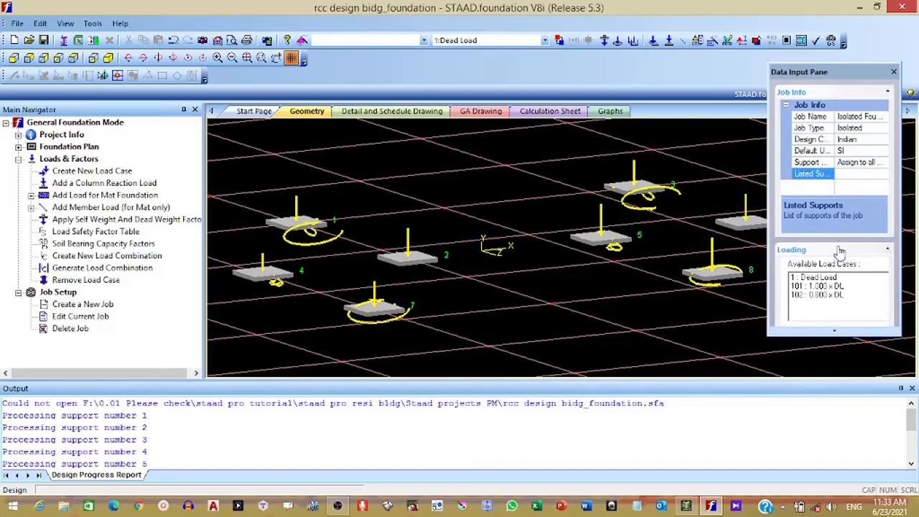
pyautogui.click(889, 252)
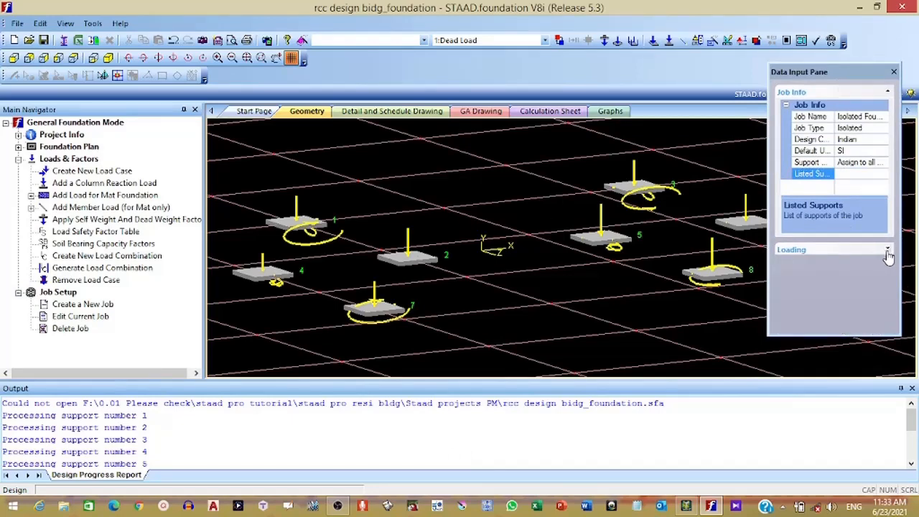
pyautogui.click(888, 249)
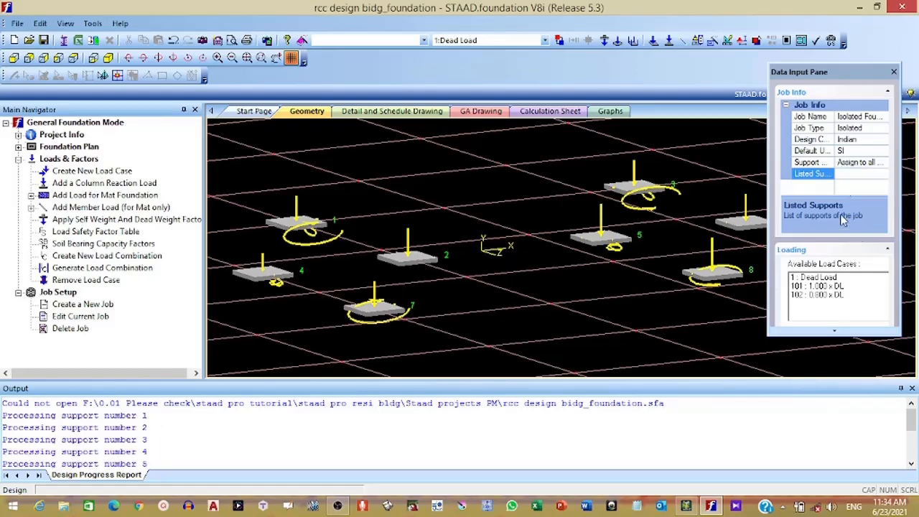
# - Choose SI as the job's default unit type and leave the listed supports empty
pyautogui.click(870, 153)
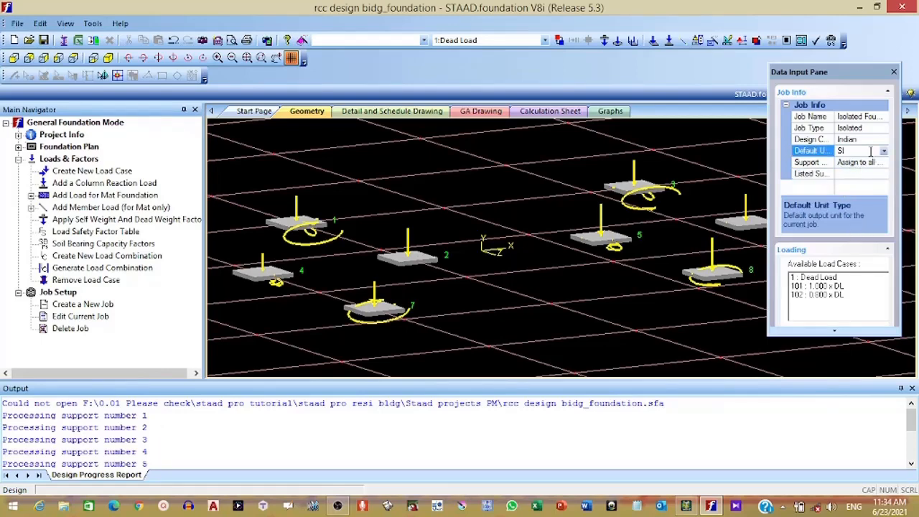
pyautogui.click(883, 151)
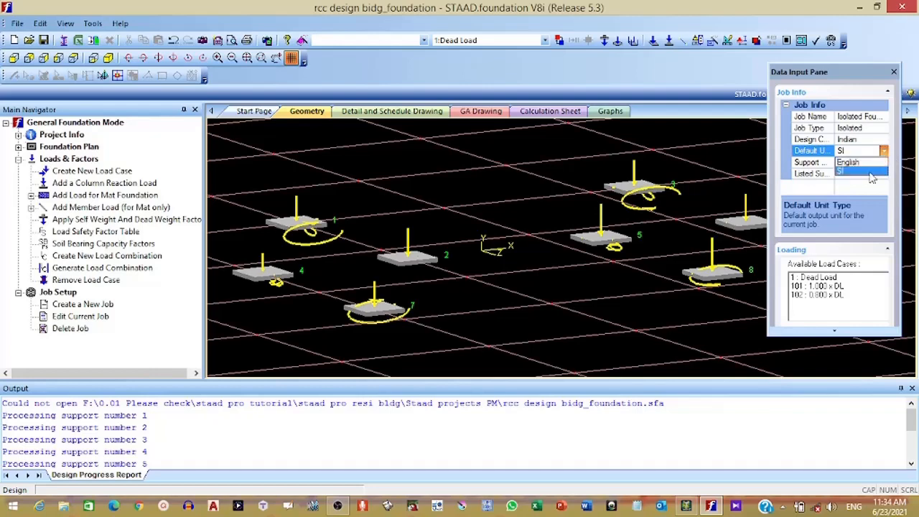
pyautogui.click(875, 171)
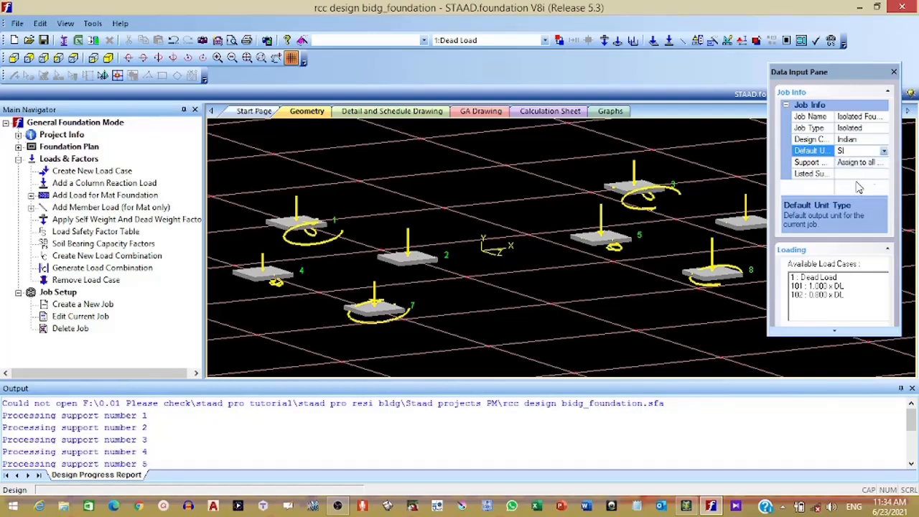
pyautogui.click(858, 174)
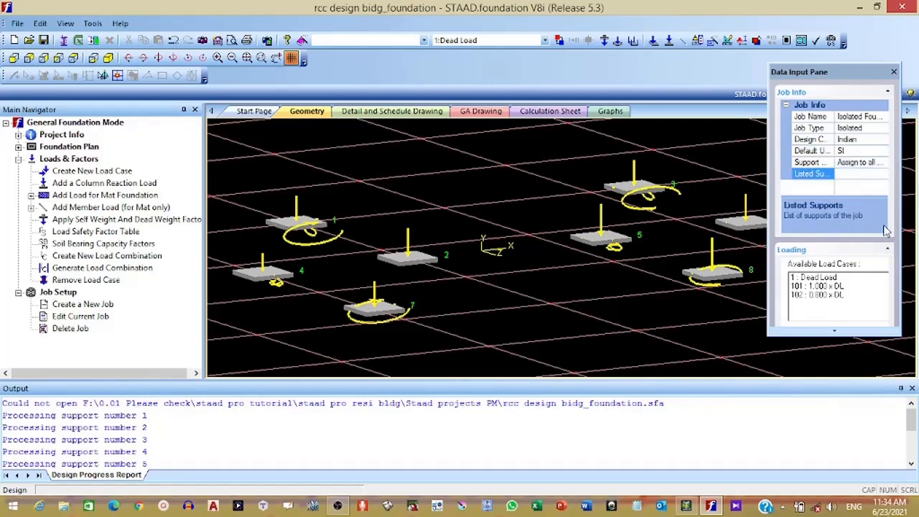
pyautogui.click(839, 332)
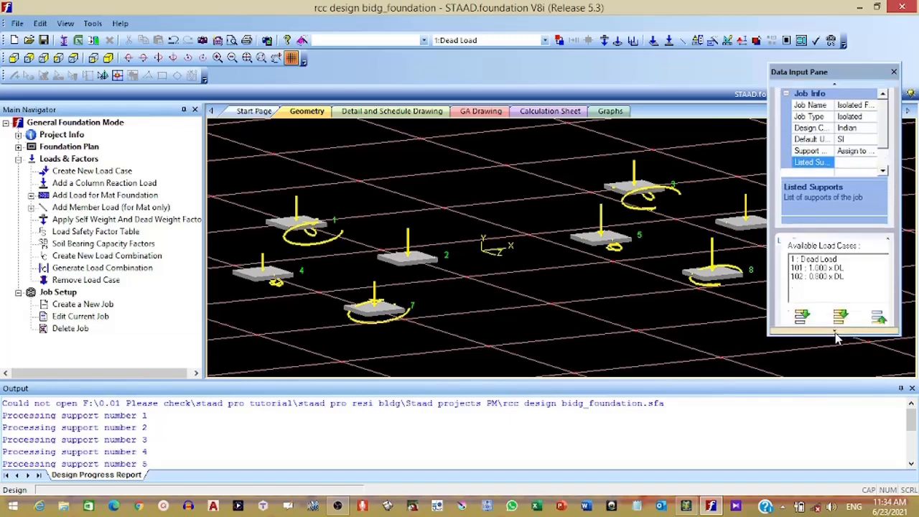
pyautogui.click(838, 332)
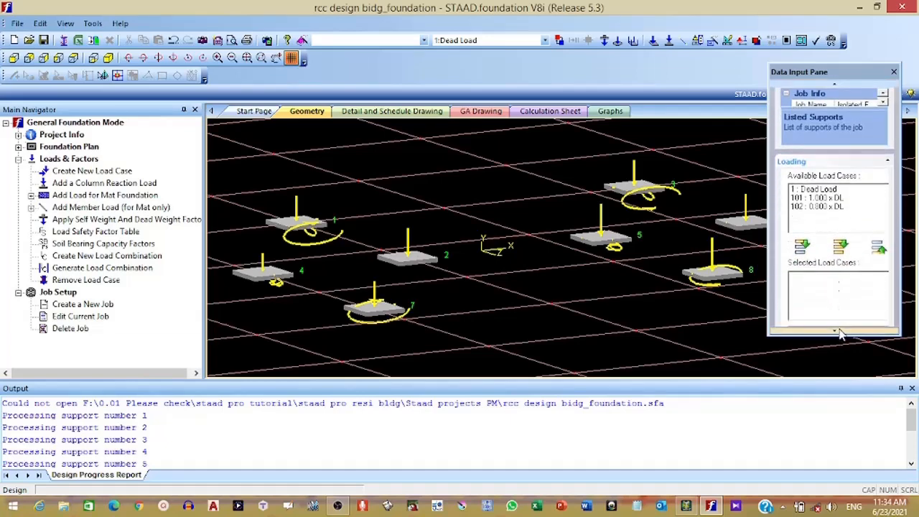
pyautogui.click(807, 221)
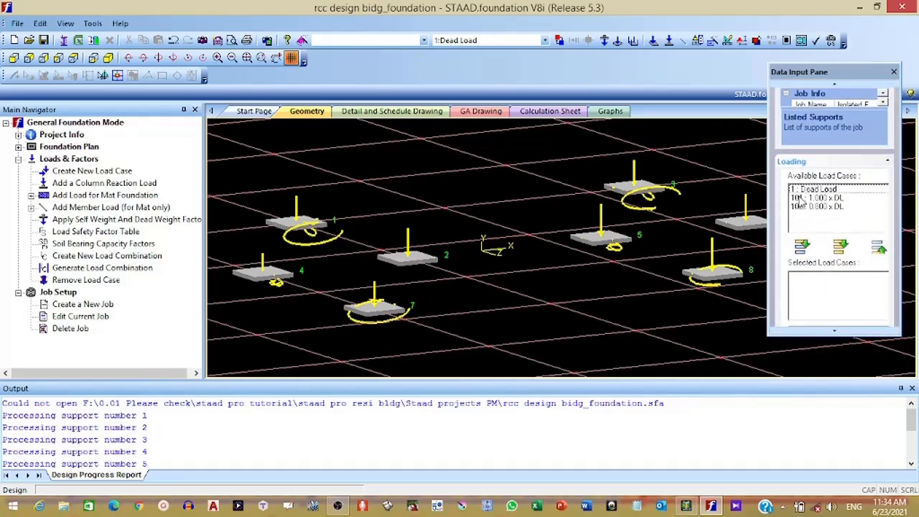
pyautogui.click(888, 162)
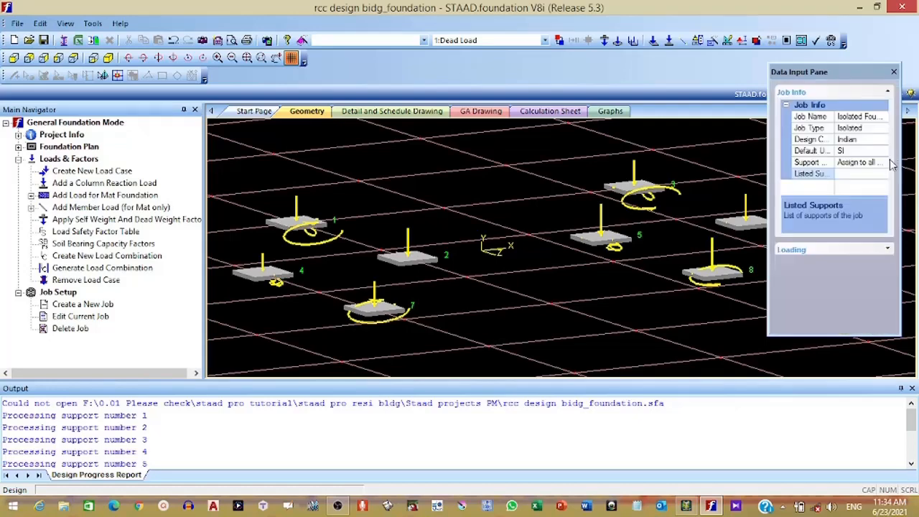
pyautogui.click(888, 249)
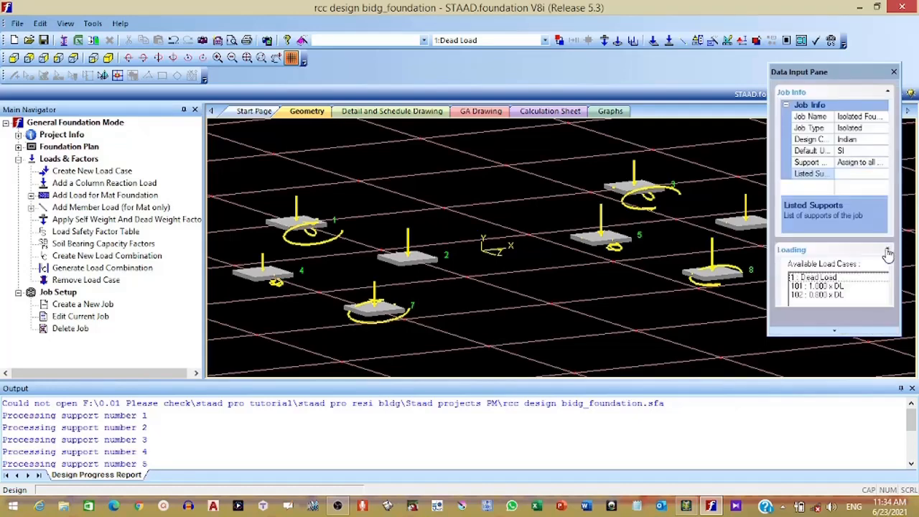
pyautogui.click(816, 212)
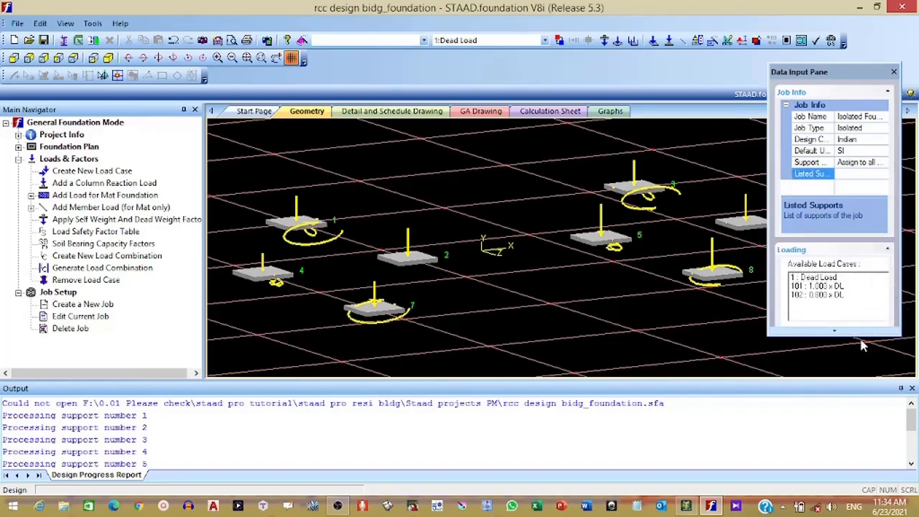
# - Add load cases 1: Dead Load, 101: 1.000 x DL and 102: 0.800 x DL to the job's selected load cases, declining the auto-save
pyautogui.click(836, 332)
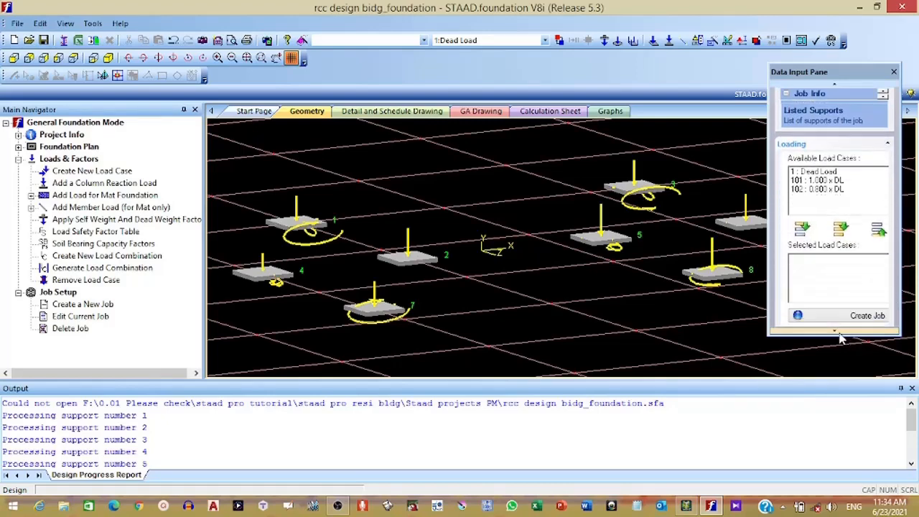
pyautogui.click(797, 188)
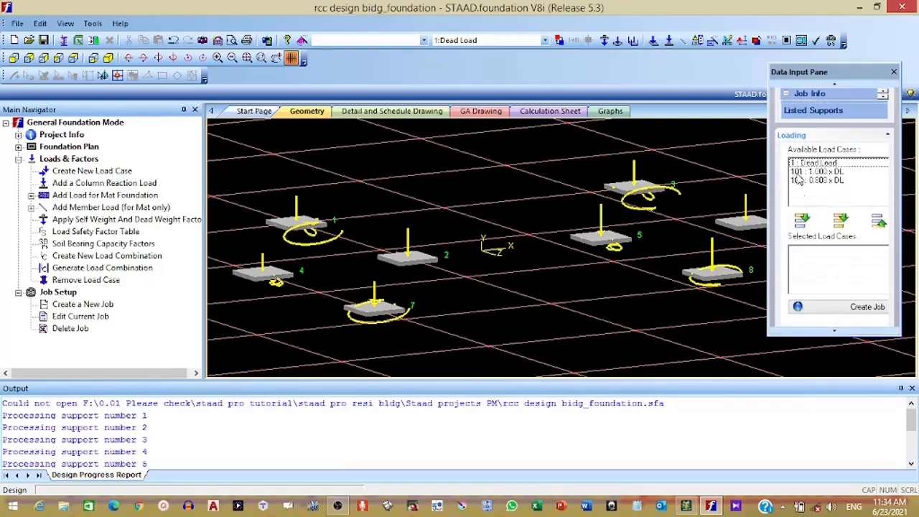
pyautogui.click(862, 166)
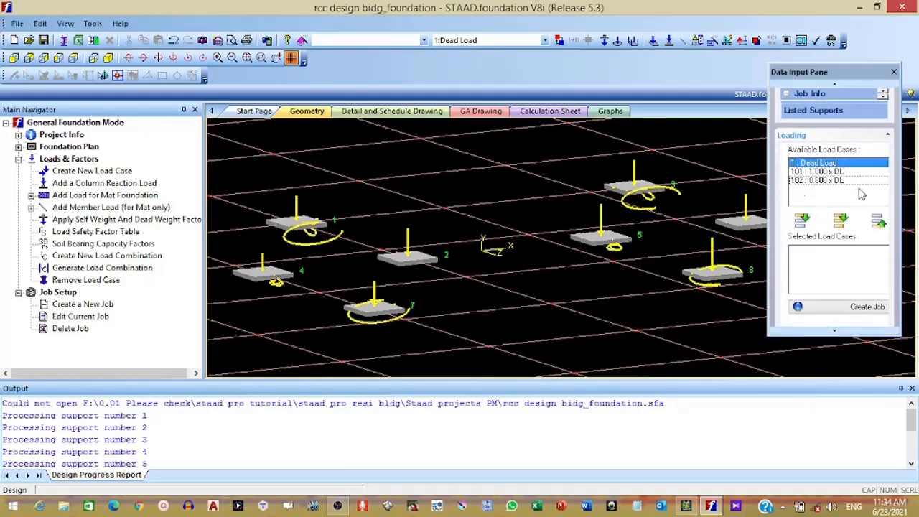
pyautogui.click(849, 172)
pyautogui.click(849, 181)
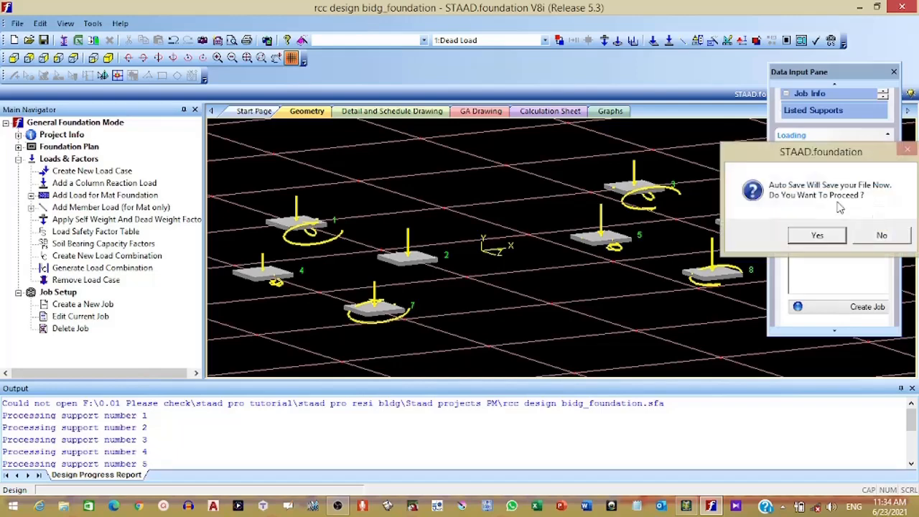
pyautogui.click(881, 236)
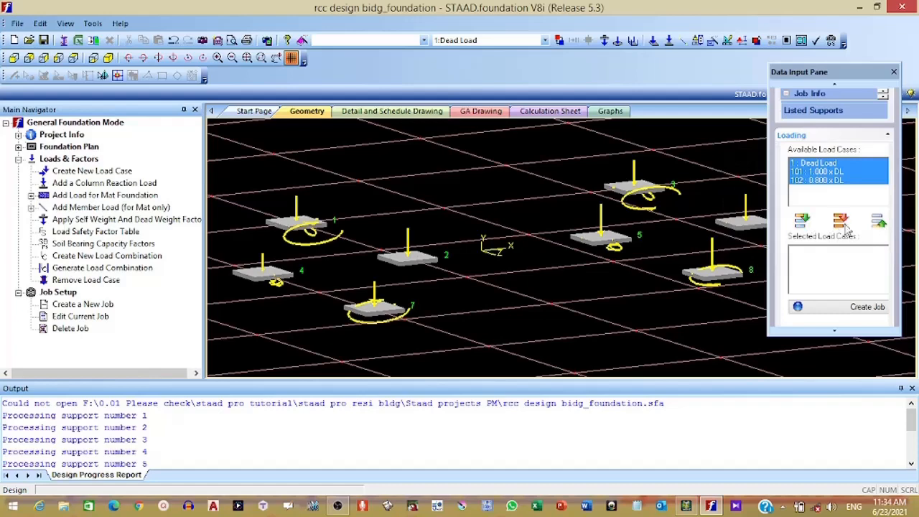
pyautogui.scroll(-1, 848, 235)
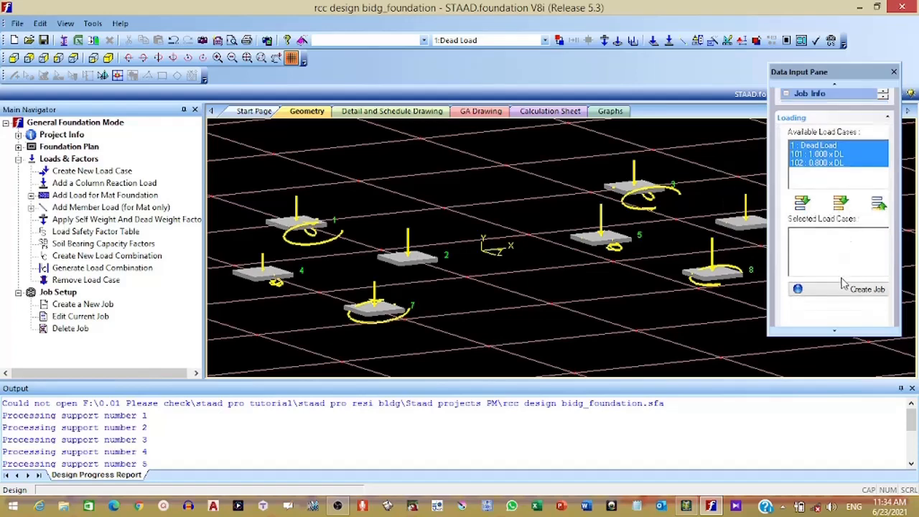
pyautogui.click(802, 204)
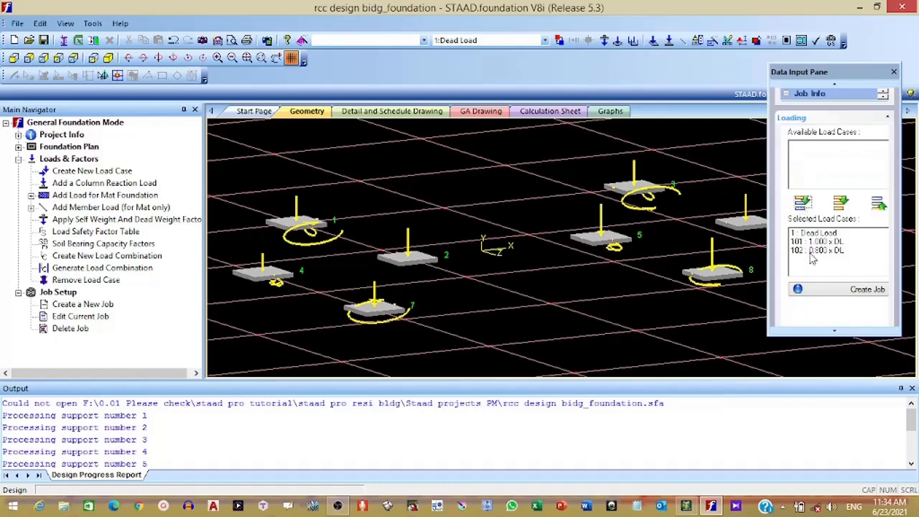
# - Create the isolated foundation job with all three selected load cases highlighted, and close the floating data input area
pyautogui.click(854, 234)
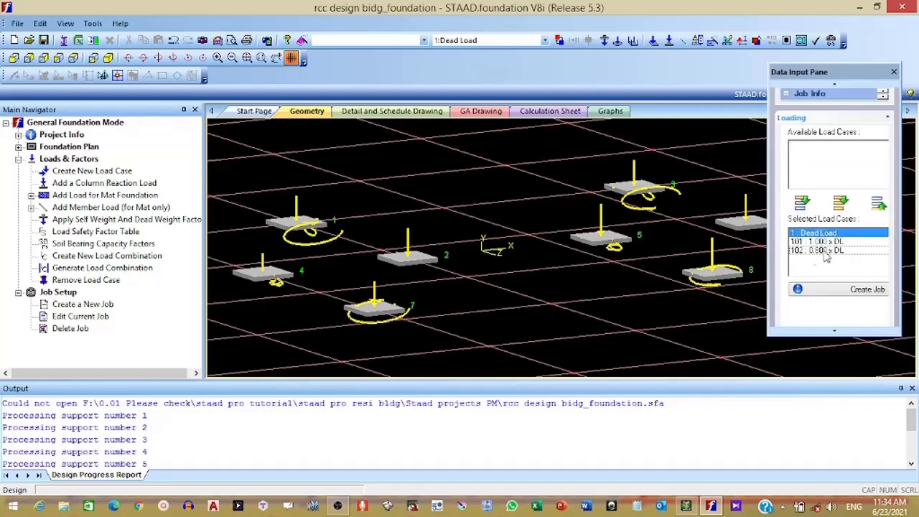
pyautogui.keyDown('shift'); pyautogui.click(825, 242); pyautogui.keyUp('shift')
pyautogui.keyDown('shift'); pyautogui.click(826, 250); pyautogui.keyUp('shift')
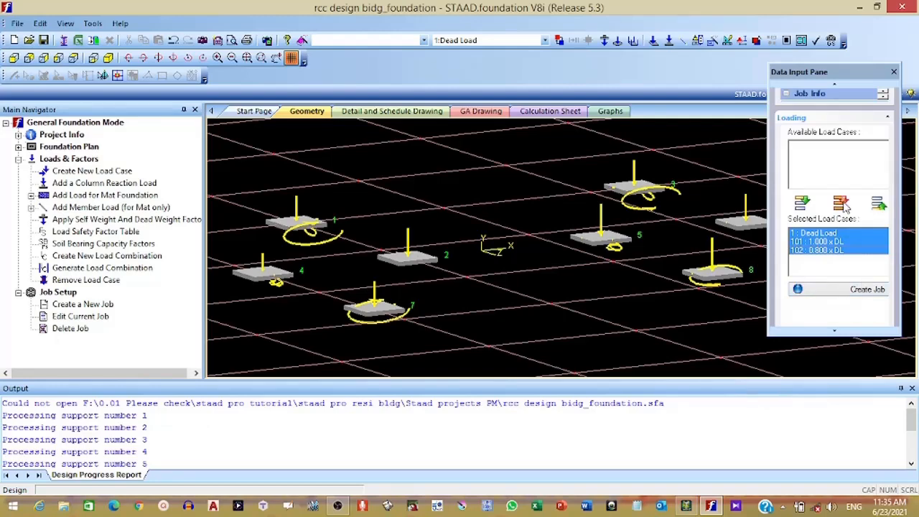
pyautogui.click(862, 291)
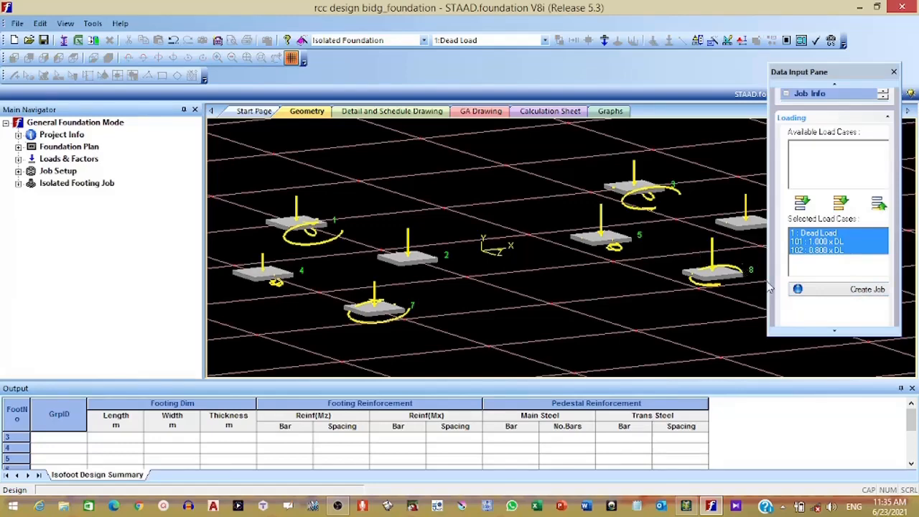
pyautogui.click(835, 332)
pyautogui.click(836, 335)
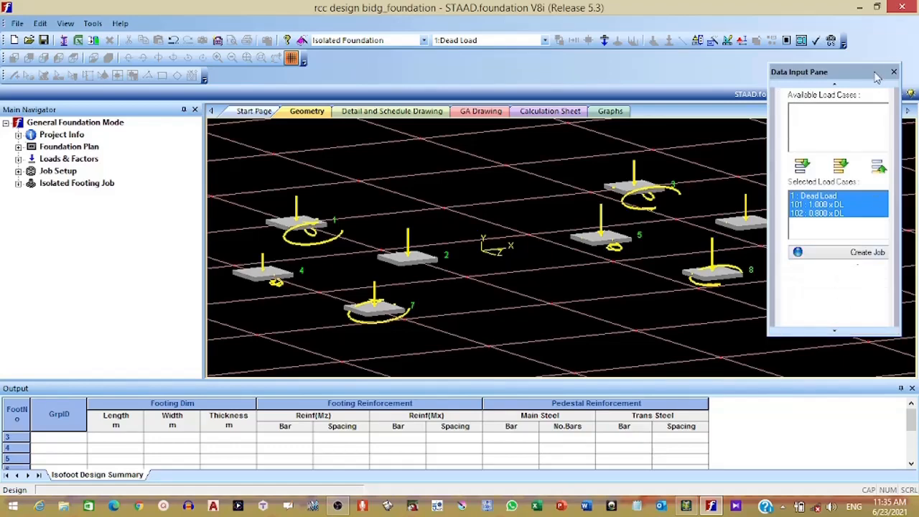
pyautogui.moveTo(878, 75); pyautogui.dragTo(778, 43)
pyautogui.click(757, 54)
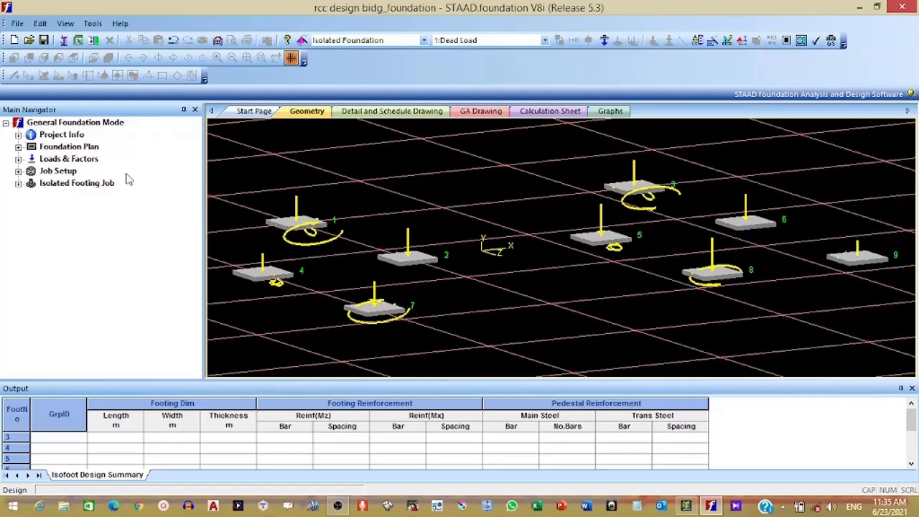
# - Expand the isolated footing job's design parameters and review its Concrete & Rebar and Cover & Soil settings
pyautogui.click(86, 187)
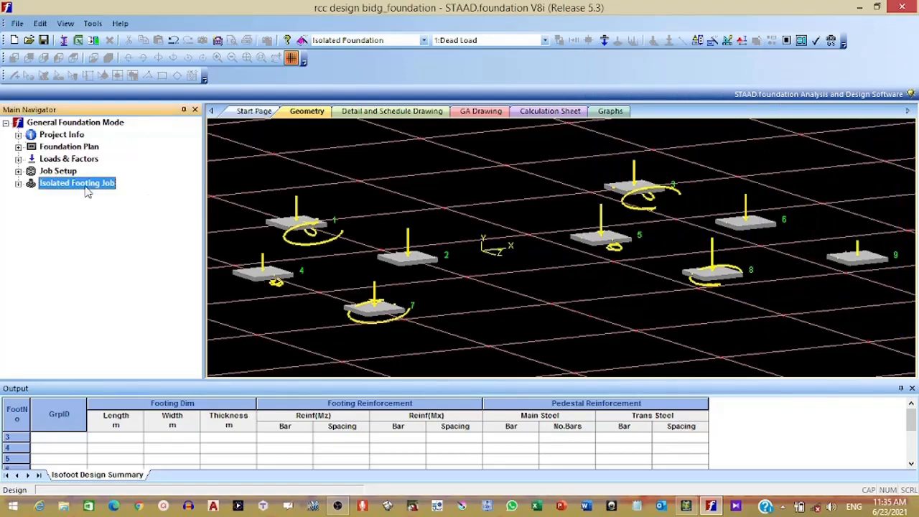
pyautogui.click(17, 184)
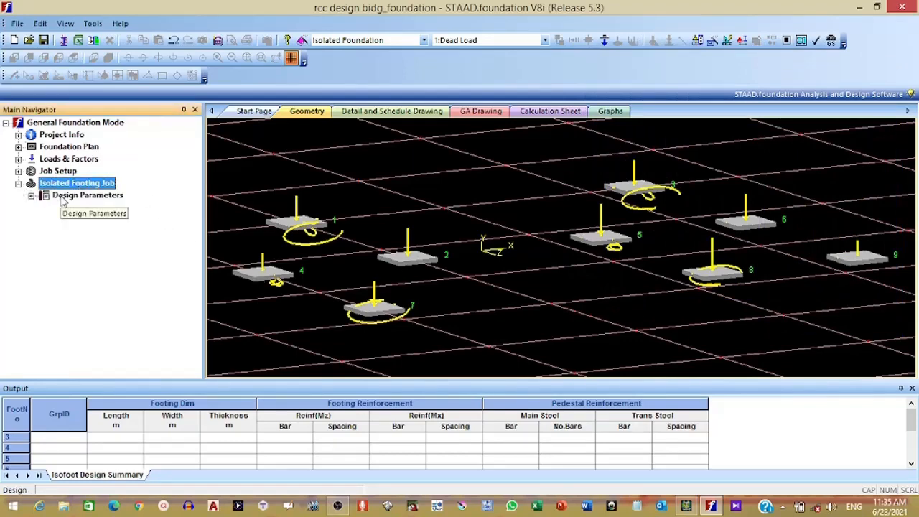
pyautogui.click(31, 196)
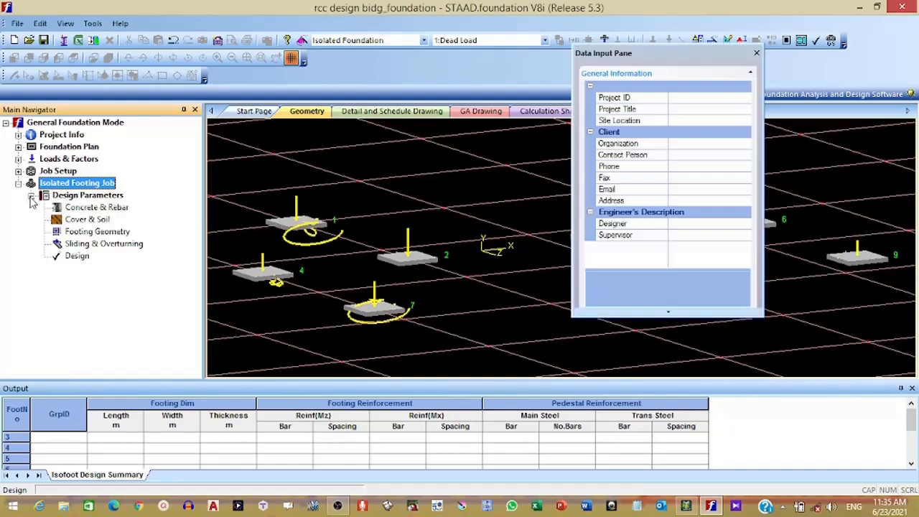
pyautogui.click(88, 195)
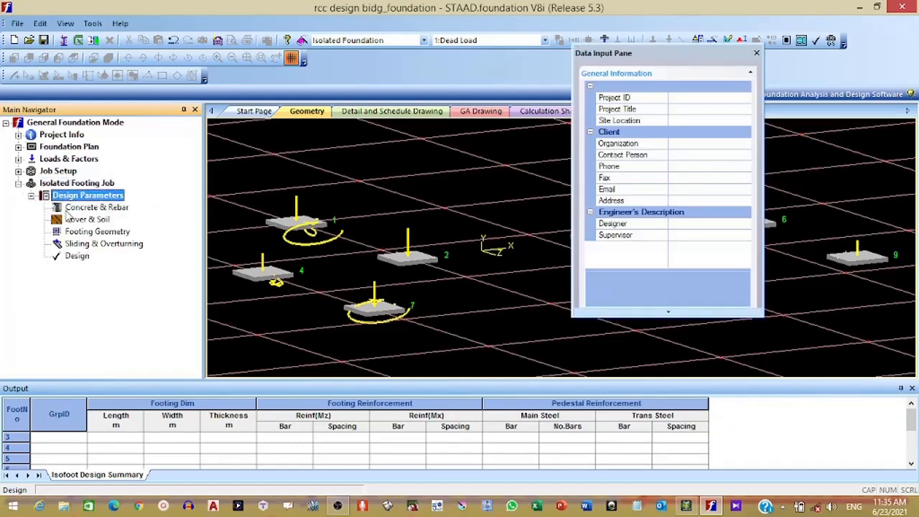
pyautogui.click(85, 211)
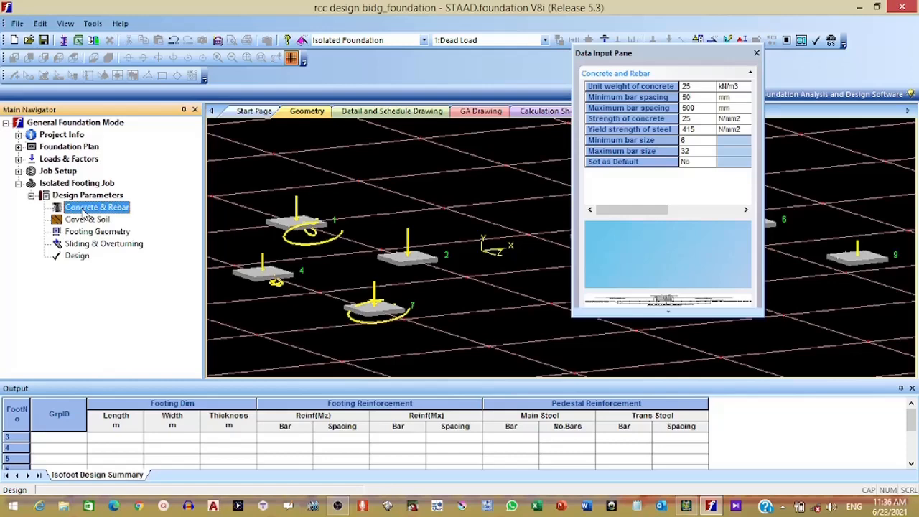
pyautogui.click(85, 221)
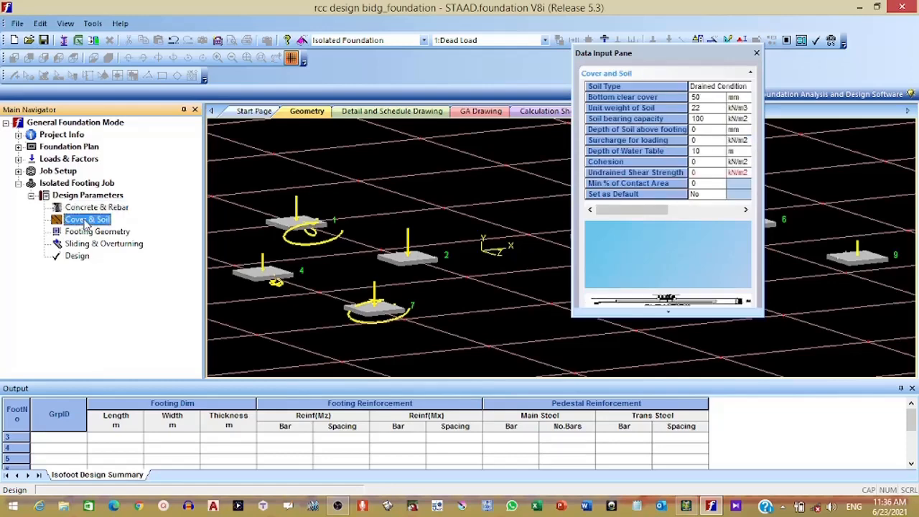
pyautogui.click(87, 208)
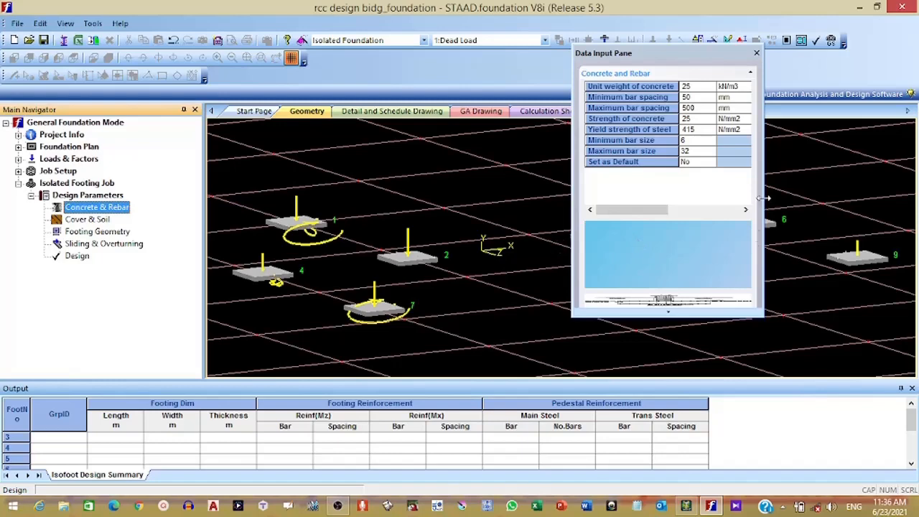
# - Reposition and enlarge the floating data input area so the Concrete and Rebar parameters and elevation sketch fit in full
pyautogui.moveTo(763, 204); pyautogui.dragTo(834, 198)
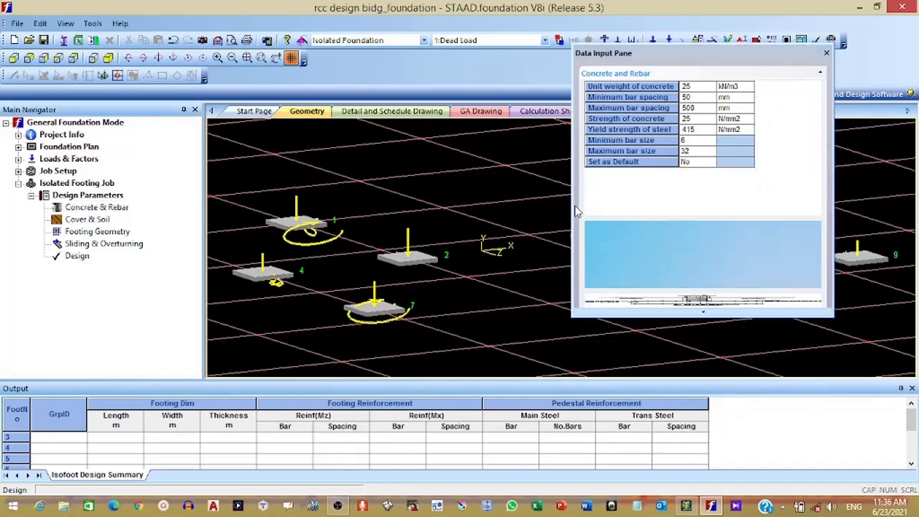
pyautogui.moveTo(572, 208); pyautogui.dragTo(528, 207)
pyautogui.moveTo(582, 43); pyautogui.dragTo(563, 19)
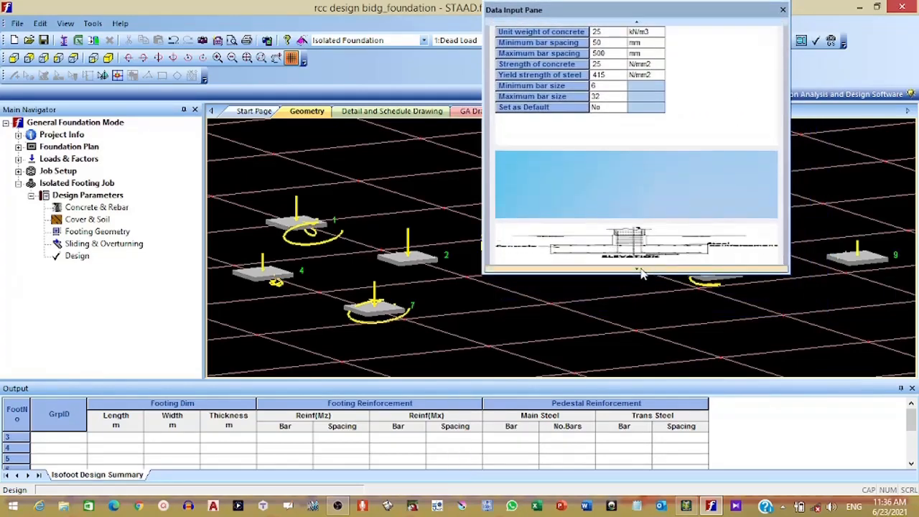
pyautogui.moveTo(641, 272); pyautogui.dragTo(637, 417)
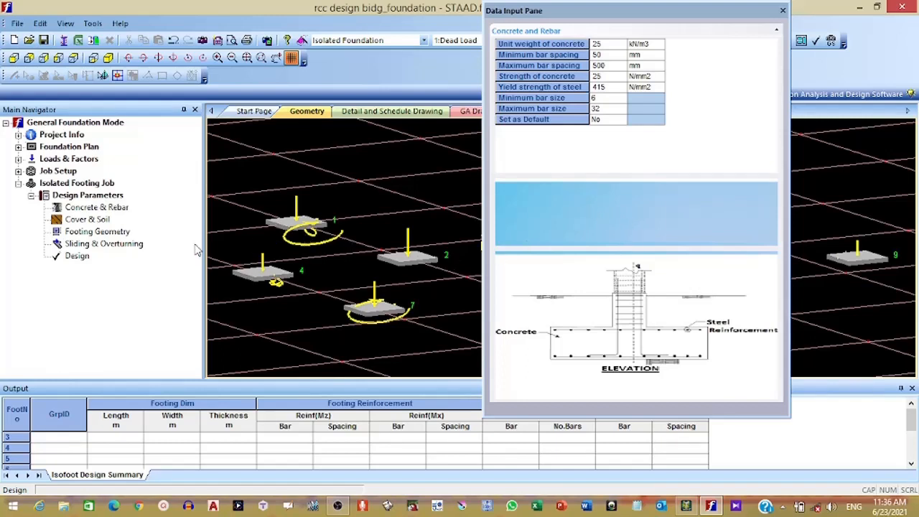
# - Check the Footing Geometry and Sliding & Overturning parameters, and run the isolated footing design
pyautogui.click(90, 231)
pyautogui.click(93, 244)
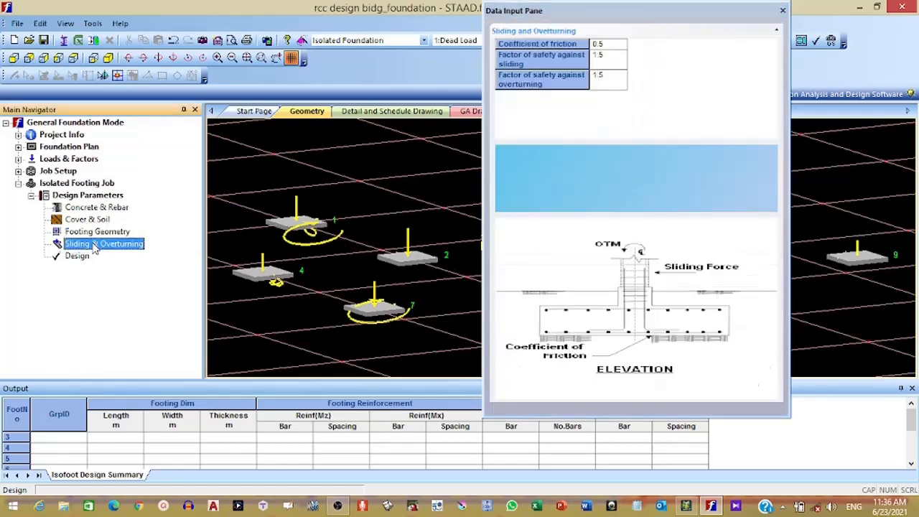
pyautogui.click(79, 257)
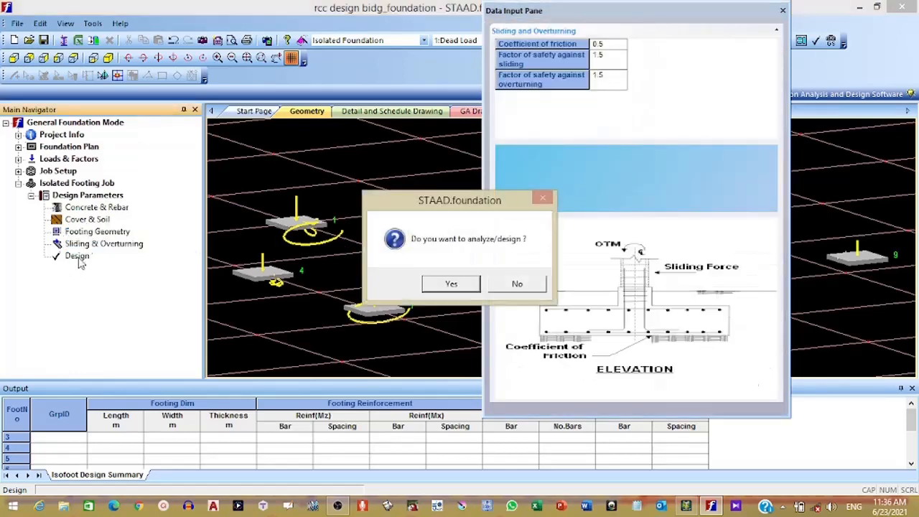
pyautogui.click(451, 285)
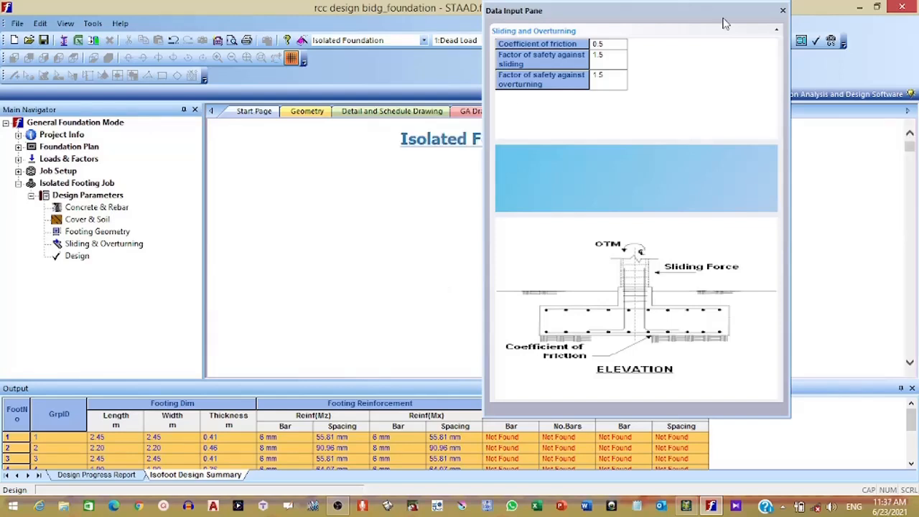
# - Close the floating data input area and examine the footing geometry, reinforcement tables and elevation and plan sketches in the calculation sheet
pyautogui.click(782, 11)
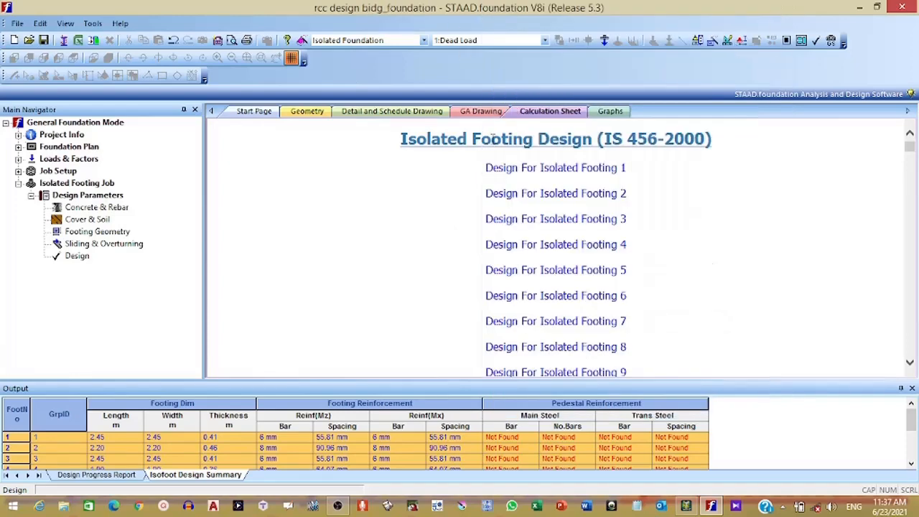
pyautogui.scroll(-5, 399, 211)
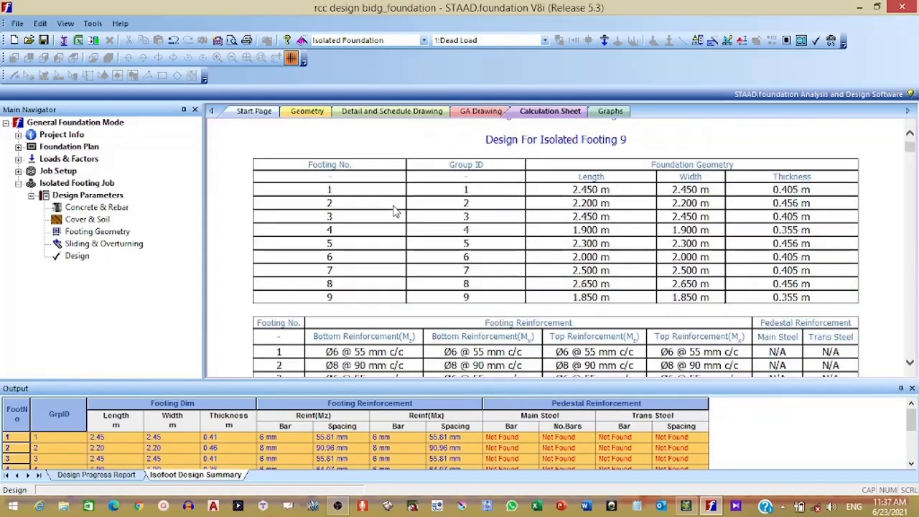
pyautogui.scroll(4, 395, 208)
pyautogui.scroll(1, 394, 204)
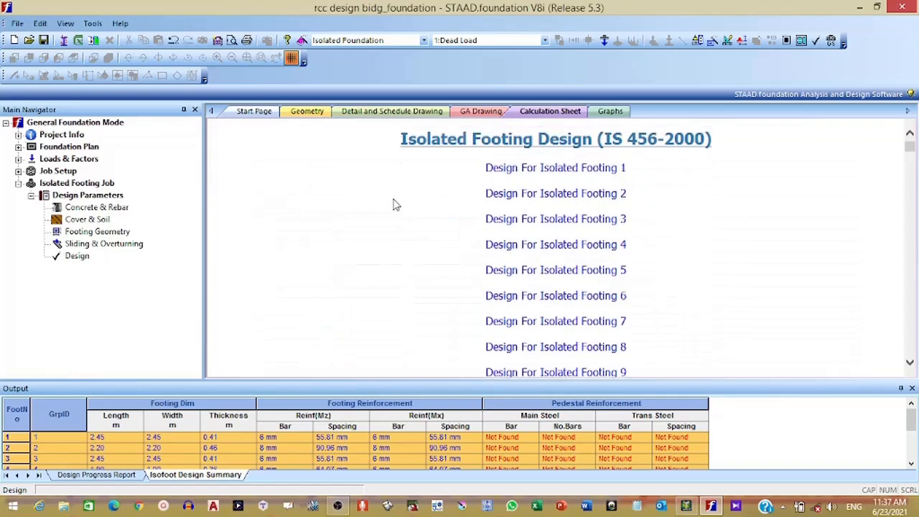
pyautogui.scroll(-4, 393, 206)
pyautogui.scroll(-15, 393, 206)
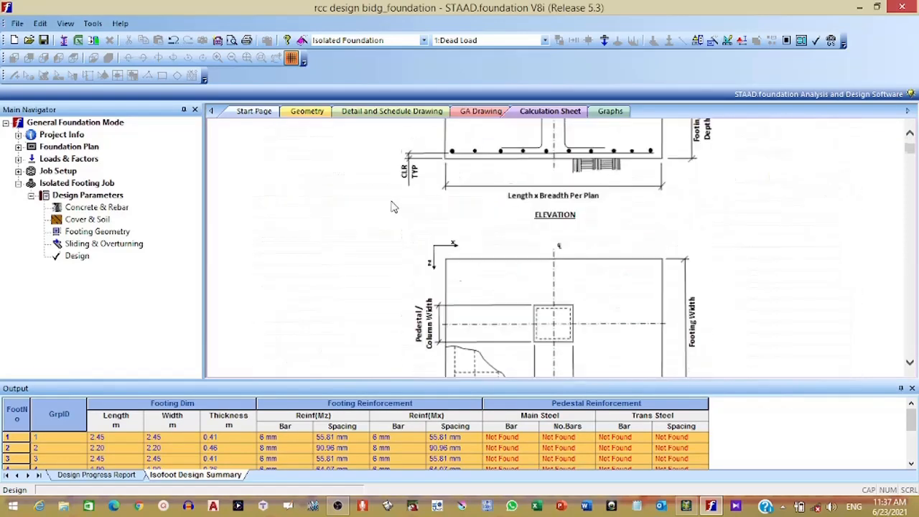
# - Look through the applied loads and final footing size calculations, and return to the list of isolated footing designs
pyautogui.scroll(-20, 393, 207)
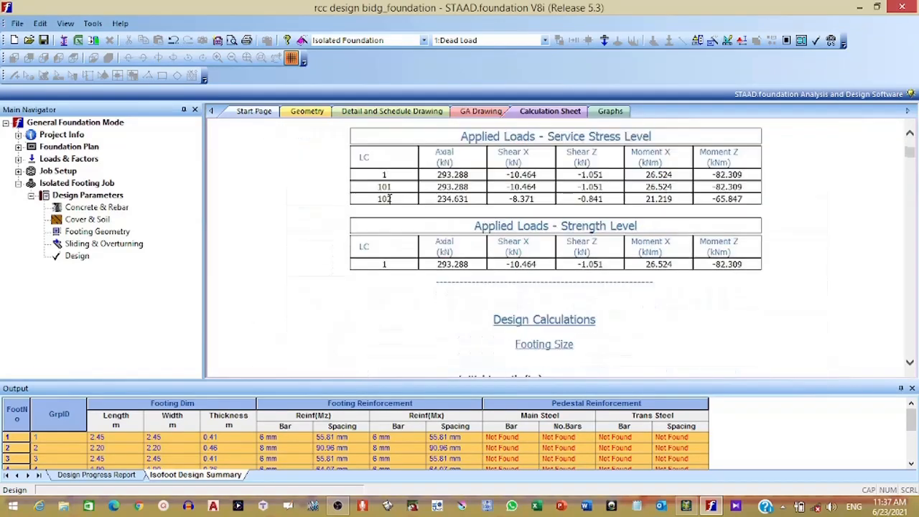
pyautogui.scroll(15, 388, 199)
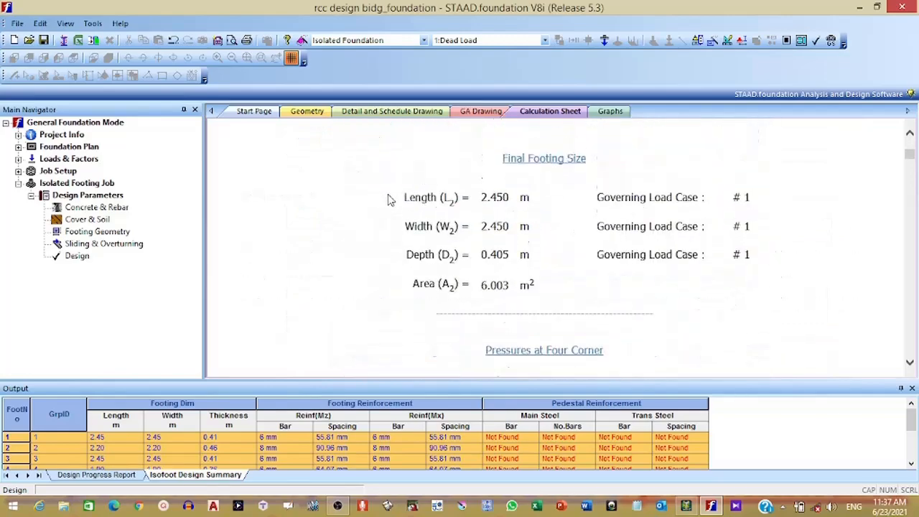
pyautogui.scroll(20, 391, 199)
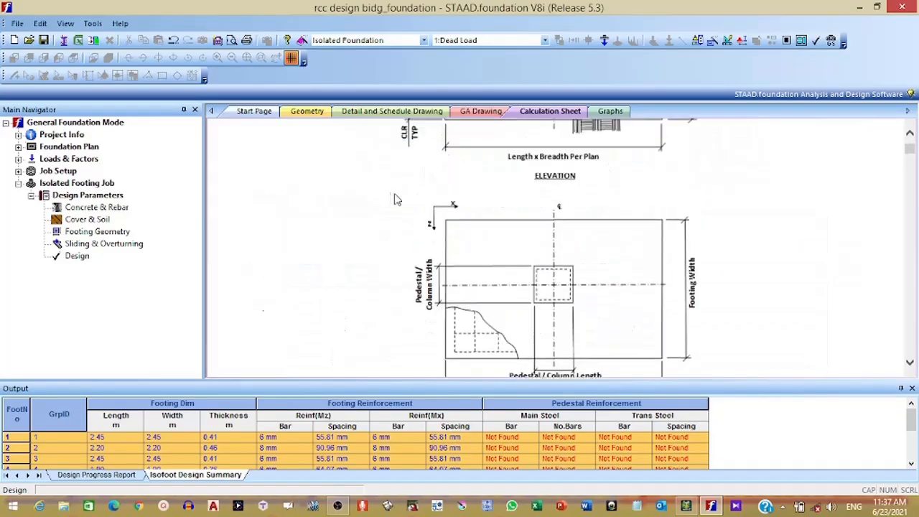
pyautogui.scroll(3, 393, 199)
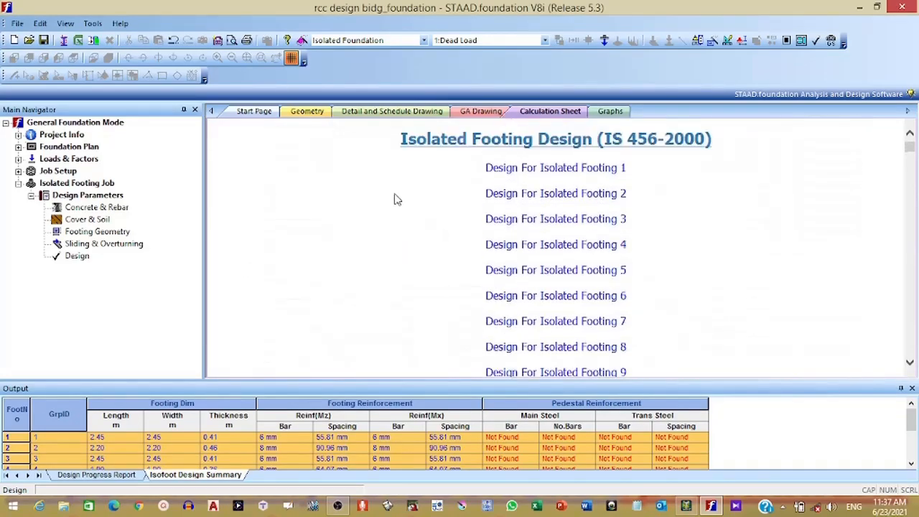
pyautogui.moveTo(369, 139); pyautogui.dragTo(449, 141)
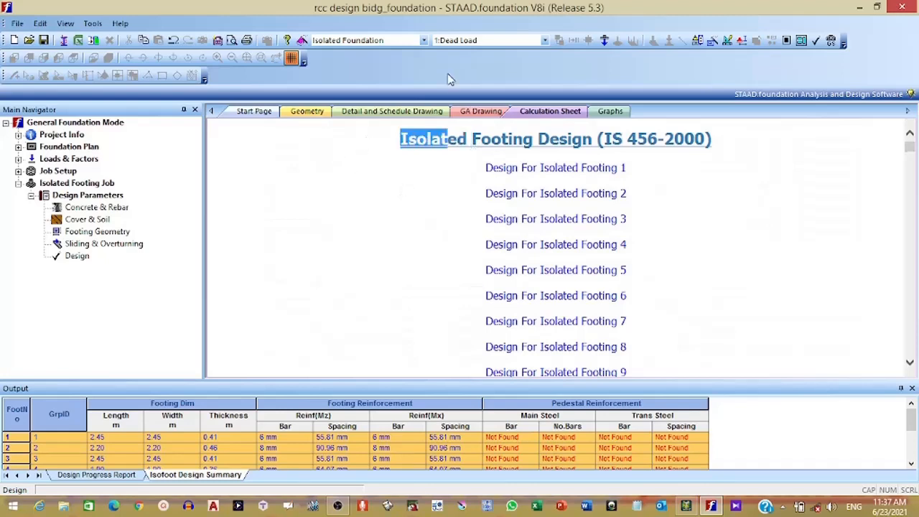
pyautogui.moveTo(448, 79); pyautogui.dragTo(580, 295)
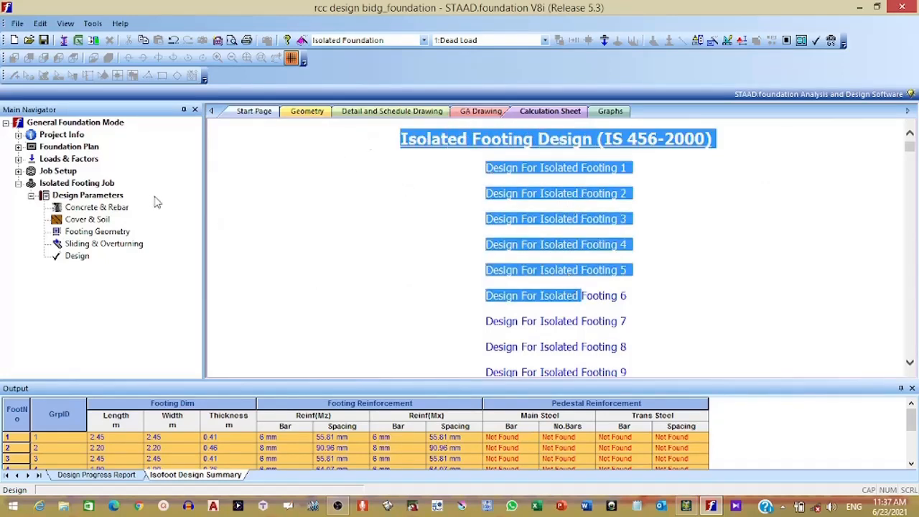
pyautogui.click(226, 177)
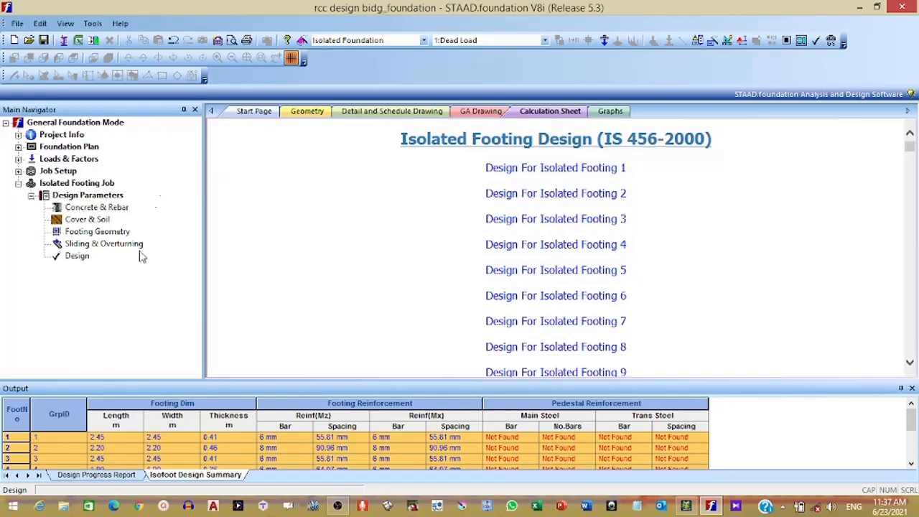
# - Open the calculations for Isolated Footing 1, examine its footing geometry, column and pedestal input values, and decline the auto save
pyautogui.click(80, 257)
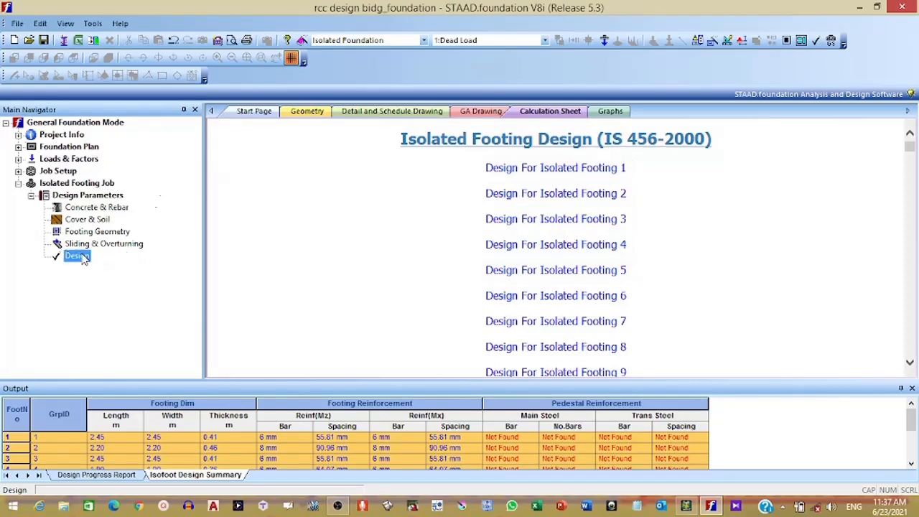
pyautogui.click(332, 251)
pyautogui.click(588, 170)
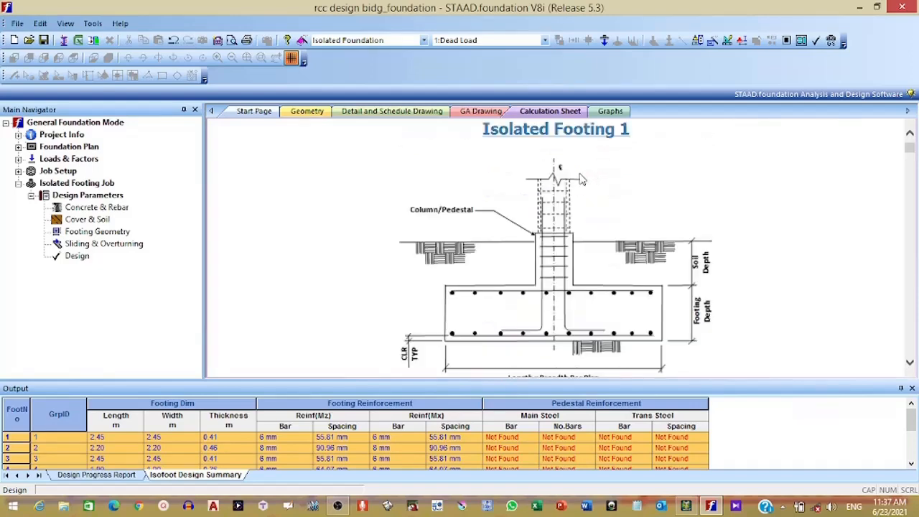
pyautogui.scroll(-10, 546, 267)
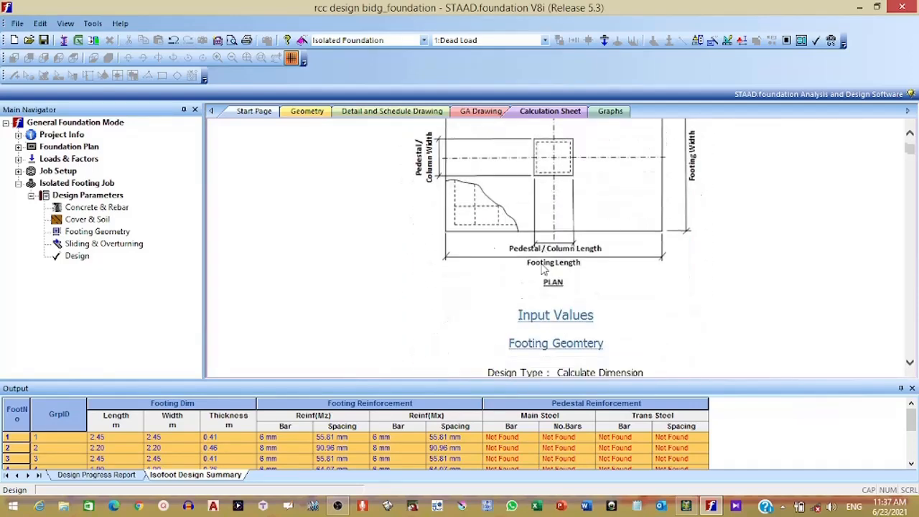
pyautogui.scroll(-3, 544, 267)
pyautogui.scroll(-10, 543, 267)
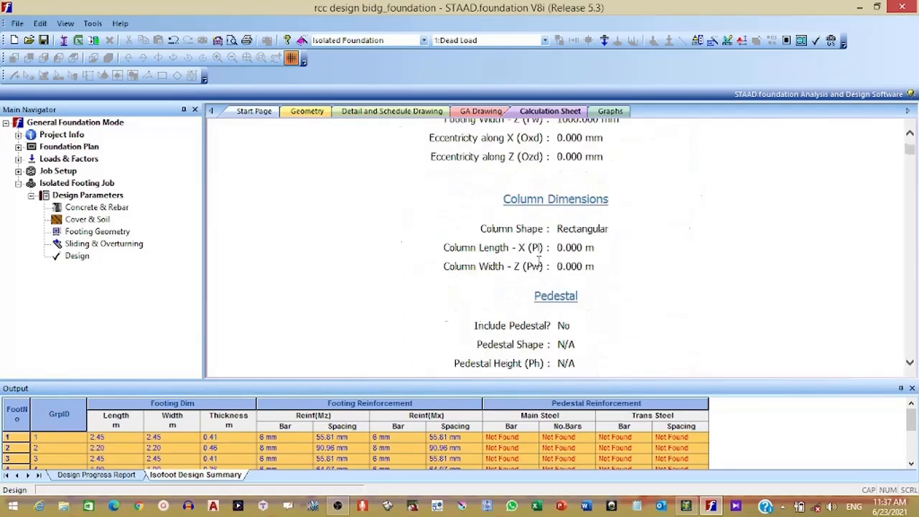
pyautogui.scroll(6, 536, 260)
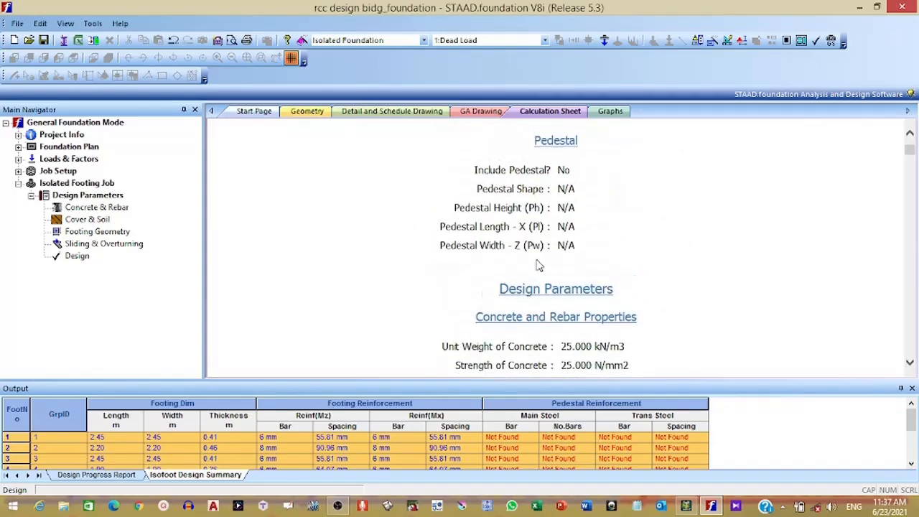
pyautogui.scroll(4, 537, 260)
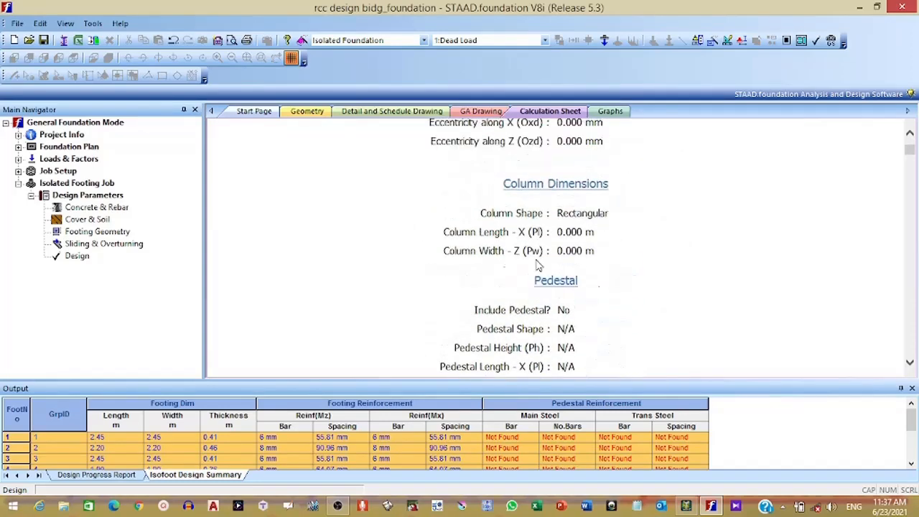
pyautogui.scroll(-1, 537, 262)
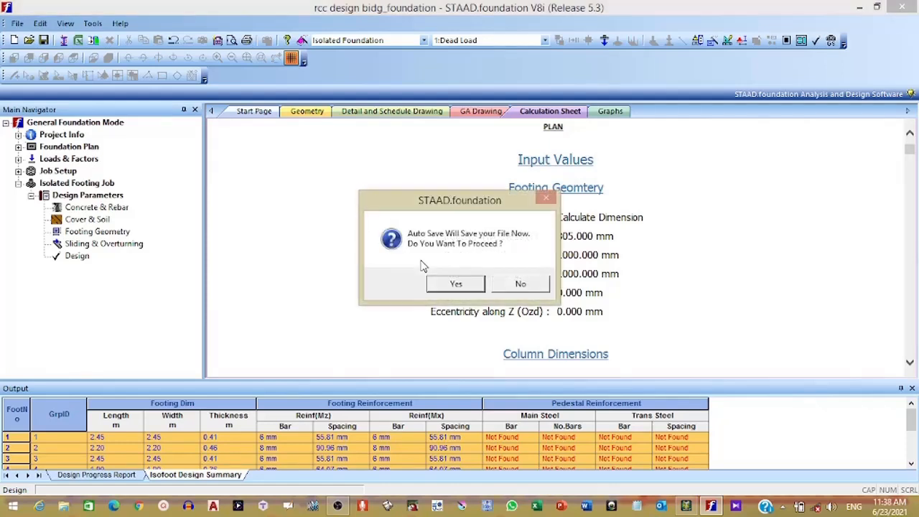
pyautogui.click(520, 284)
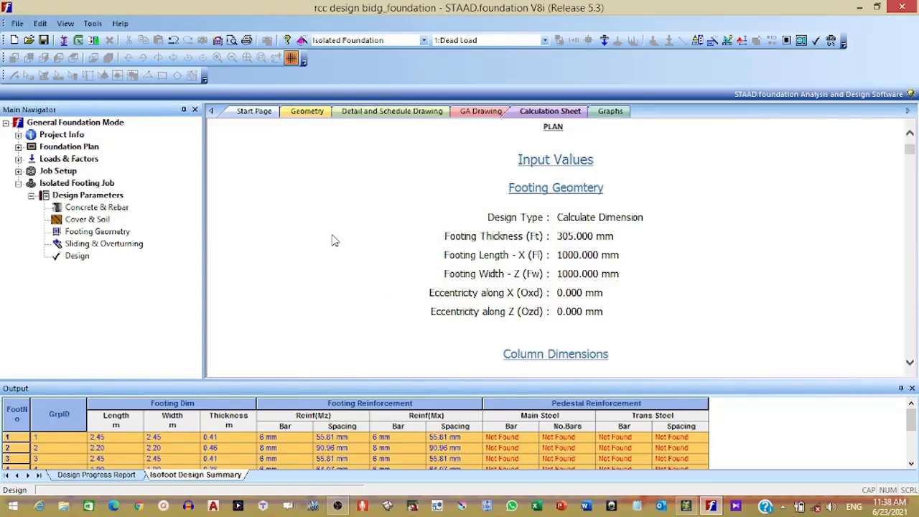
# - Look over the foundation geometry and the GA drawing, and bring up the detail drawing of footing 1
pyautogui.click(257, 115)
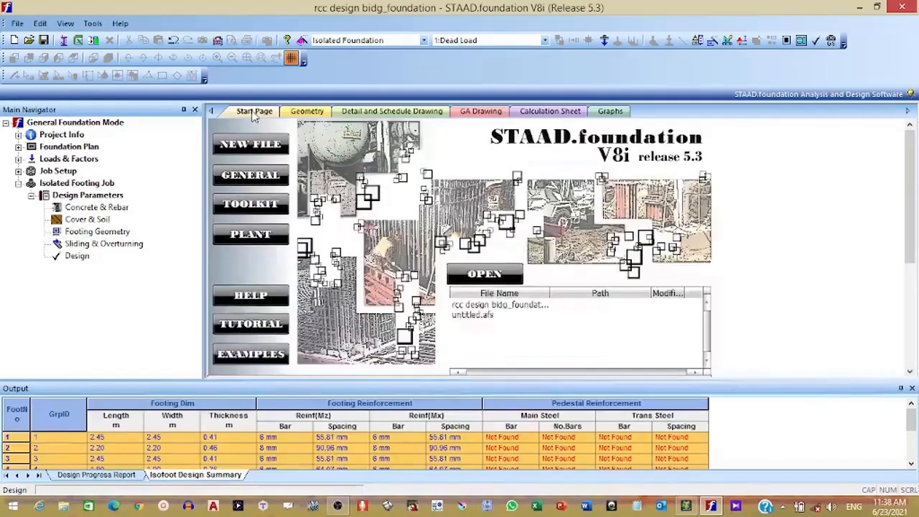
pyautogui.click(307, 112)
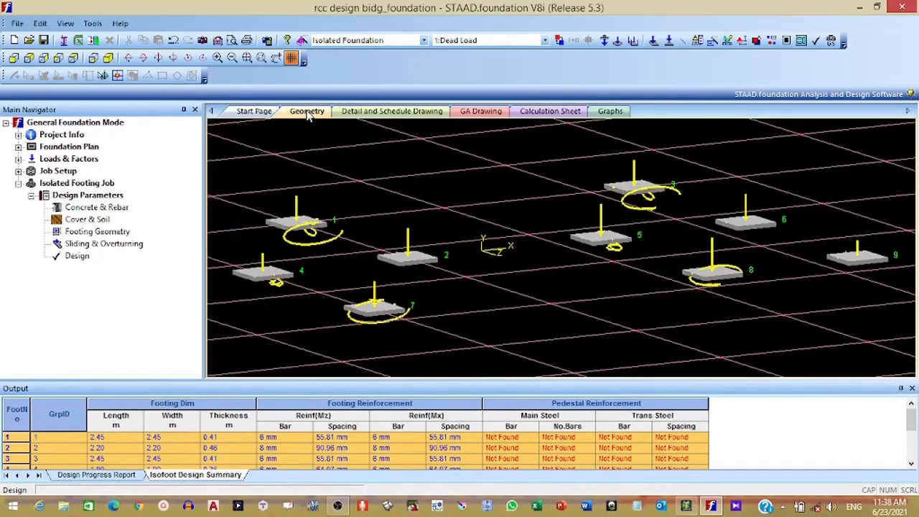
pyautogui.click(406, 113)
pyautogui.click(476, 113)
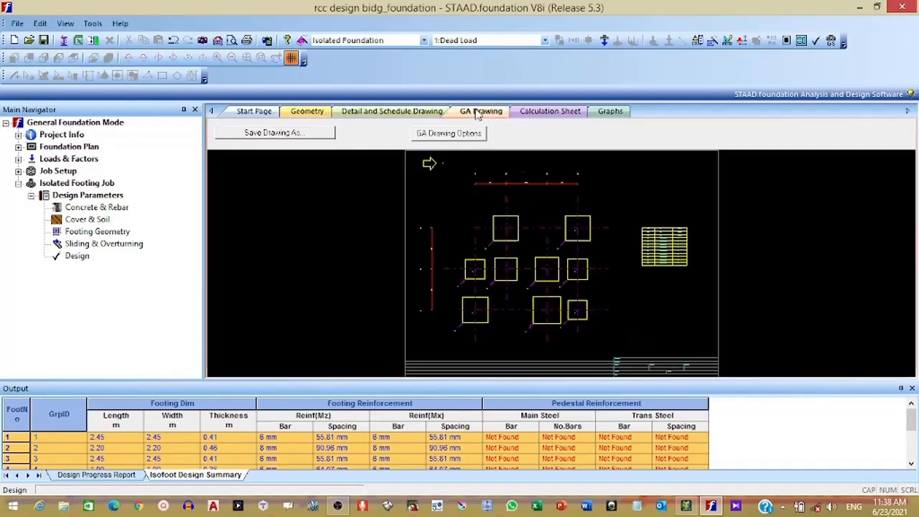
pyautogui.click(424, 117)
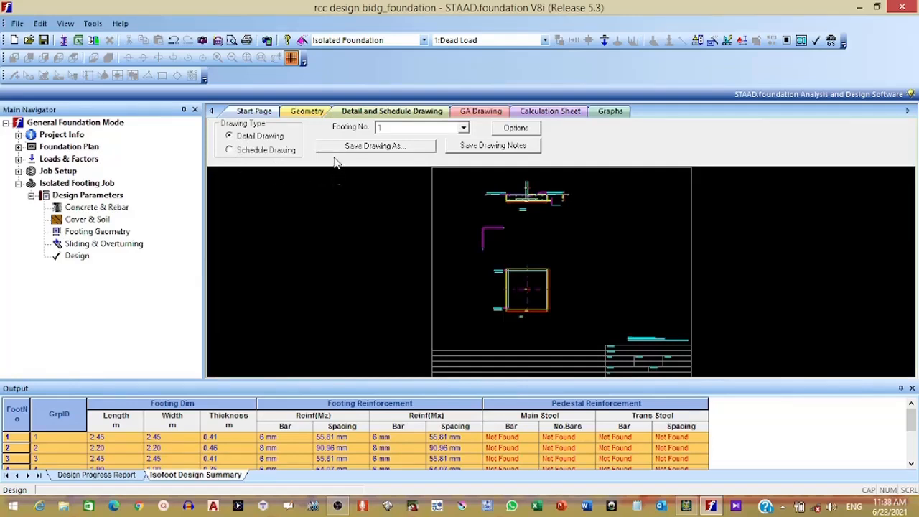
# - Save footing 1's detail drawing as VectorDraw in AutoCAD R2000 DWG format, inside a new desktop folder named "footing design"
pyautogui.click(385, 147)
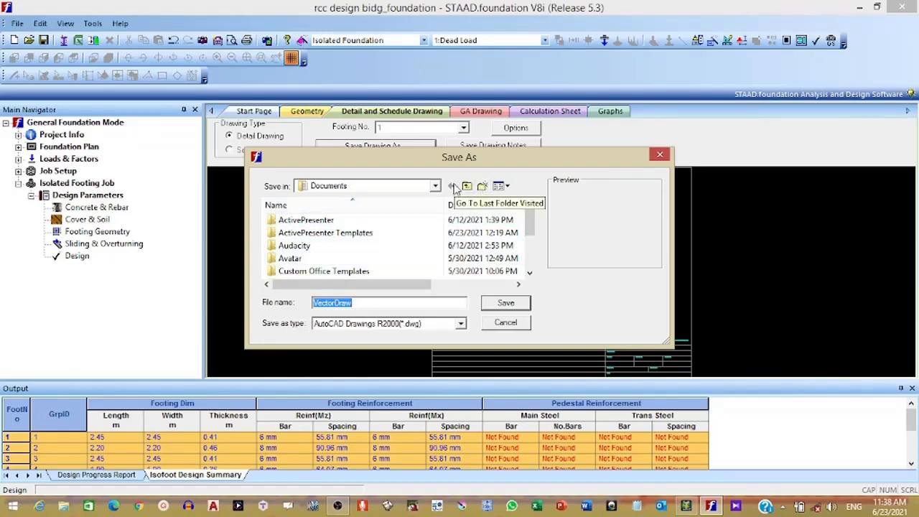
pyautogui.click(435, 186)
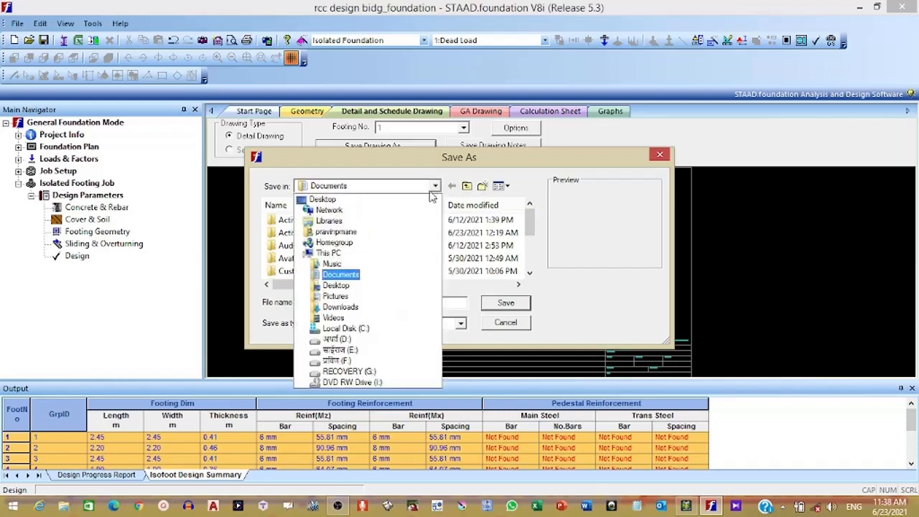
pyautogui.click(413, 201)
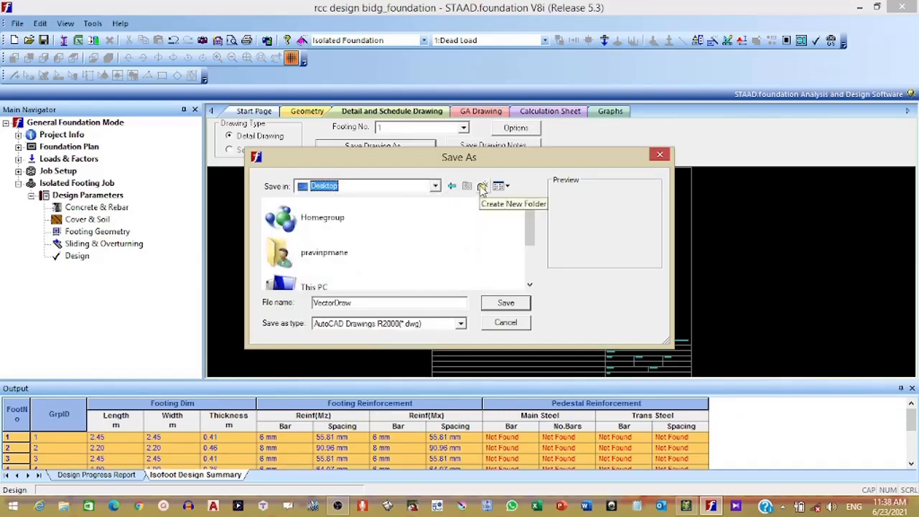
pyautogui.click(482, 187)
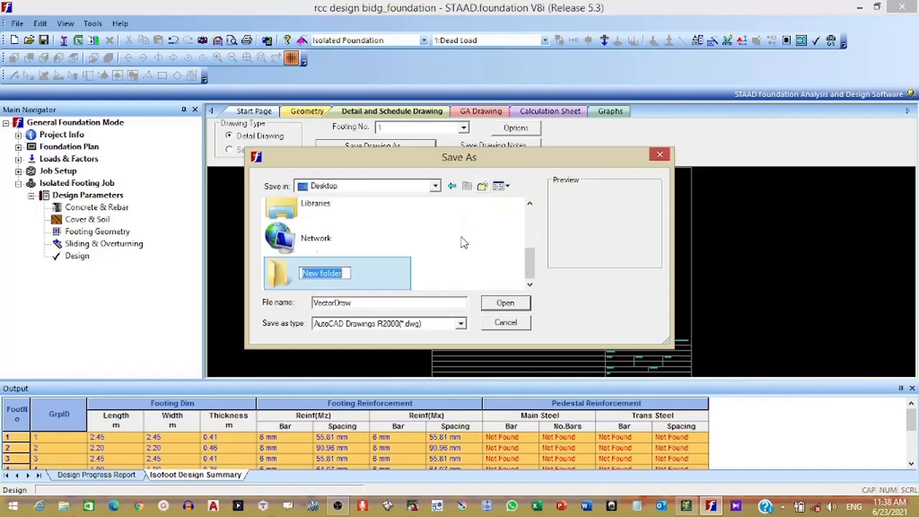
pyautogui.write('foo')
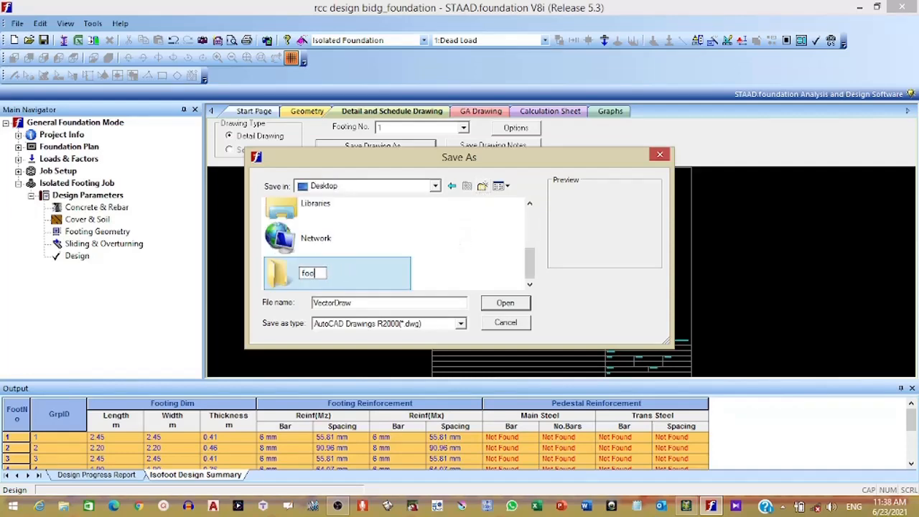
pyautogui.write('ting design')
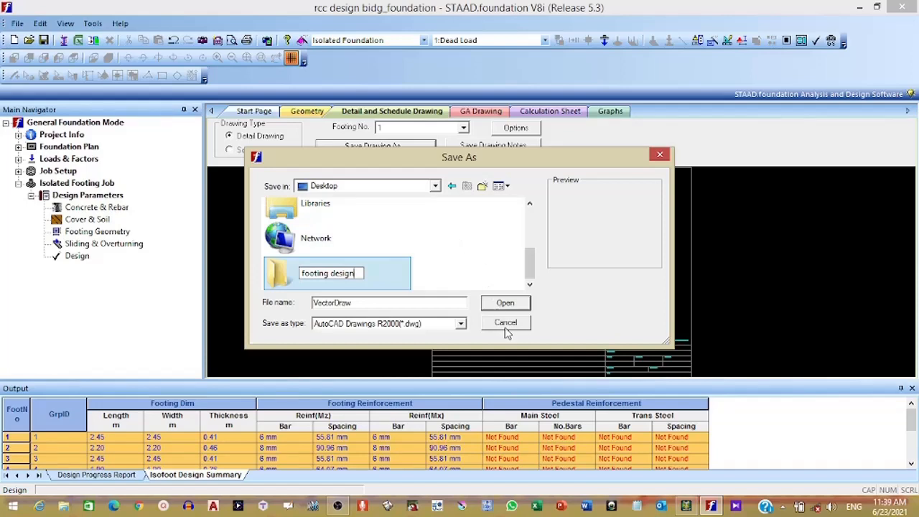
pyautogui.click(362, 279)
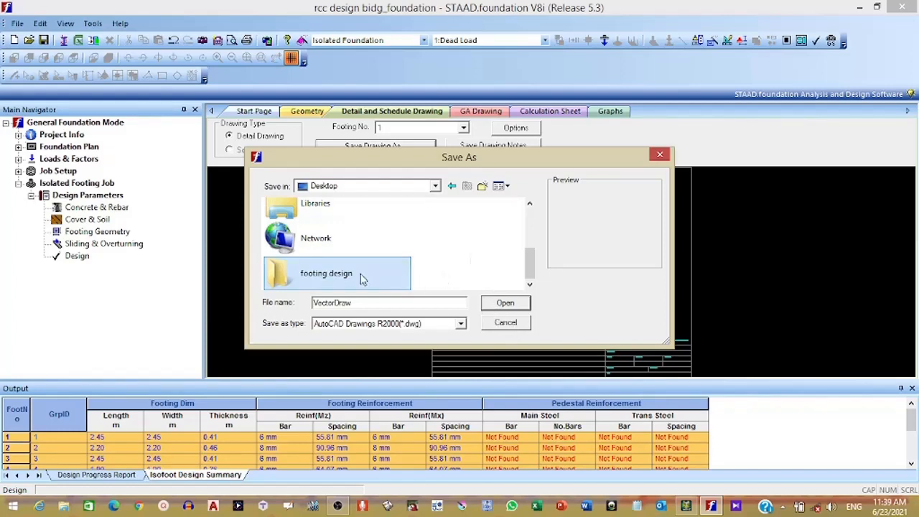
pyautogui.doubleClick(363, 278)
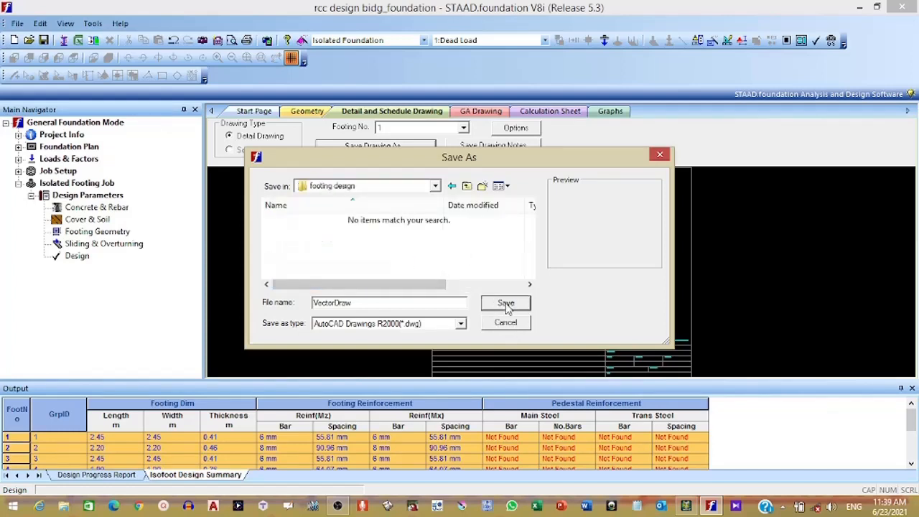
pyautogui.click(506, 304)
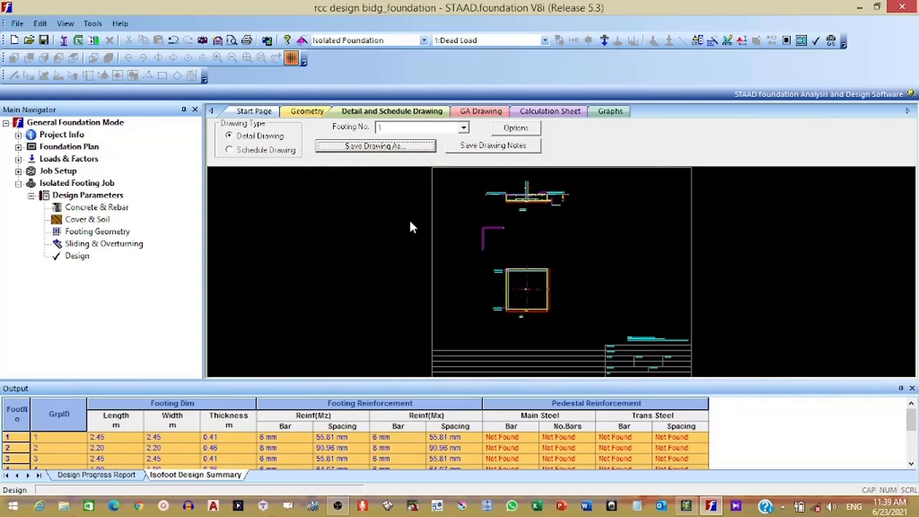
# - Open the drawing notes, select all six user note rows of the detail drawing for isolated with pedestal, and save them
pyautogui.click(502, 145)
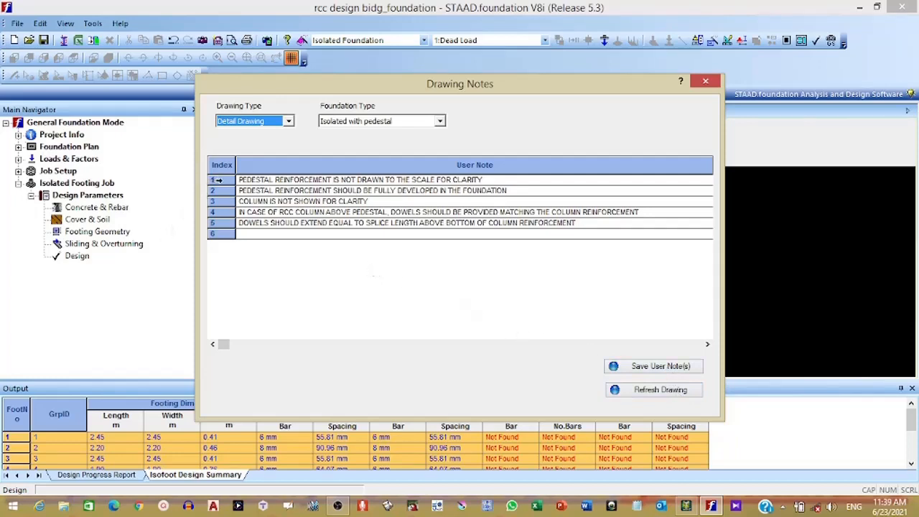
pyautogui.click(216, 179)
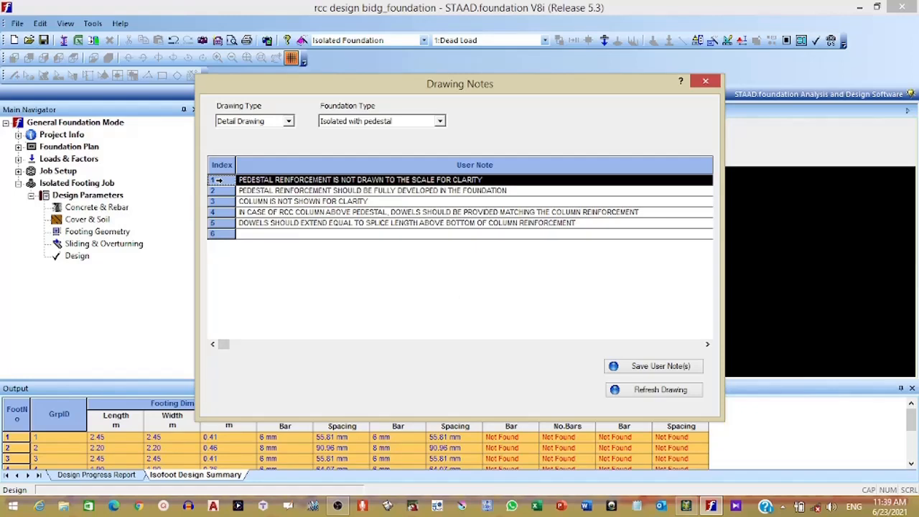
pyautogui.click(221, 190)
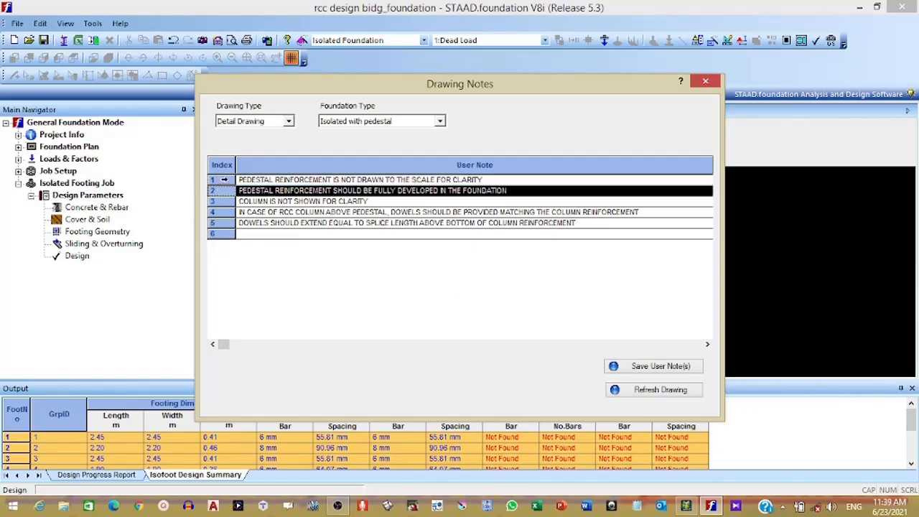
pyautogui.click(223, 180)
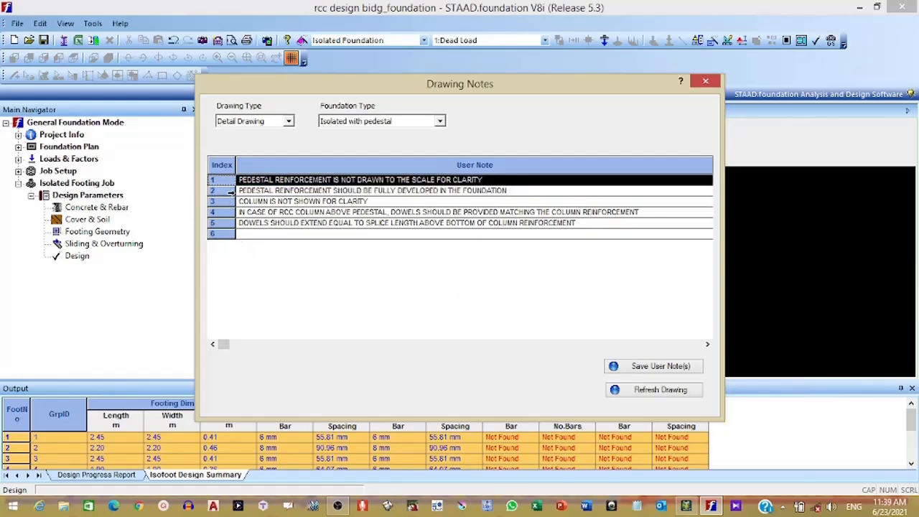
pyautogui.keyDown('ctrl'); pyautogui.click(221, 196); pyautogui.keyUp('ctrl')
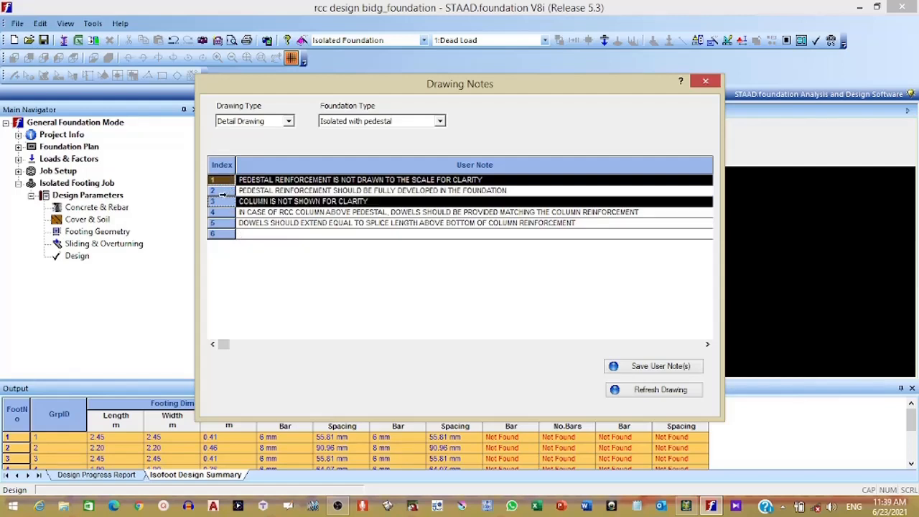
pyautogui.keyDown('ctrl'); pyautogui.click(223, 190); pyautogui.keyUp('ctrl')
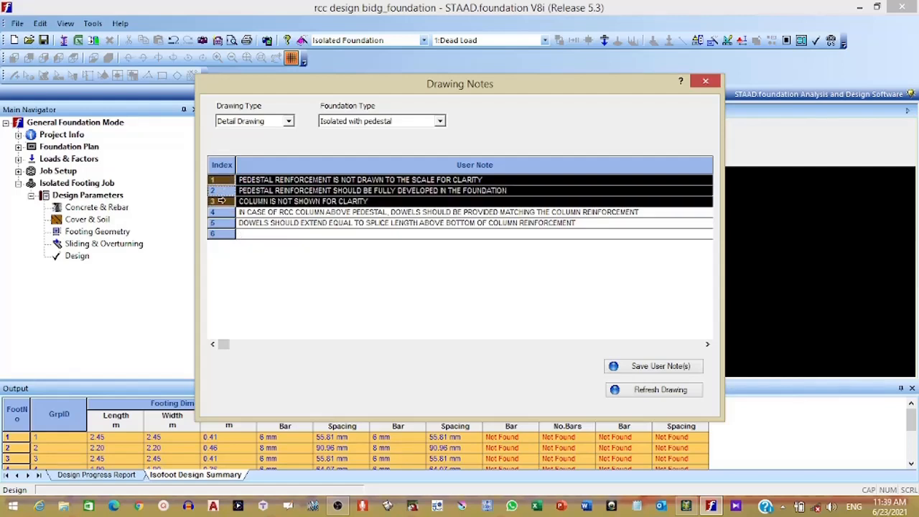
pyautogui.keyDown('ctrl'); pyautogui.click(217, 212); pyautogui.keyUp('ctrl')
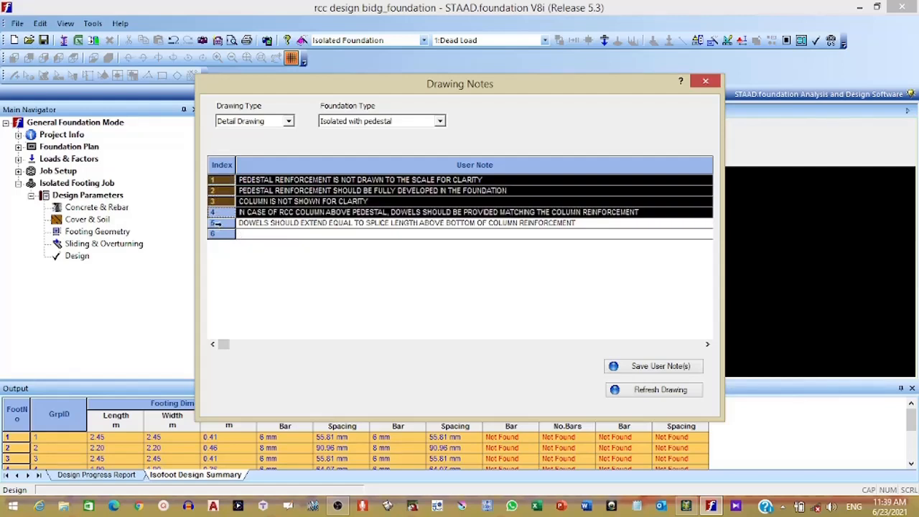
pyautogui.keyDown('ctrl'); pyautogui.click(216, 223); pyautogui.keyUp('ctrl')
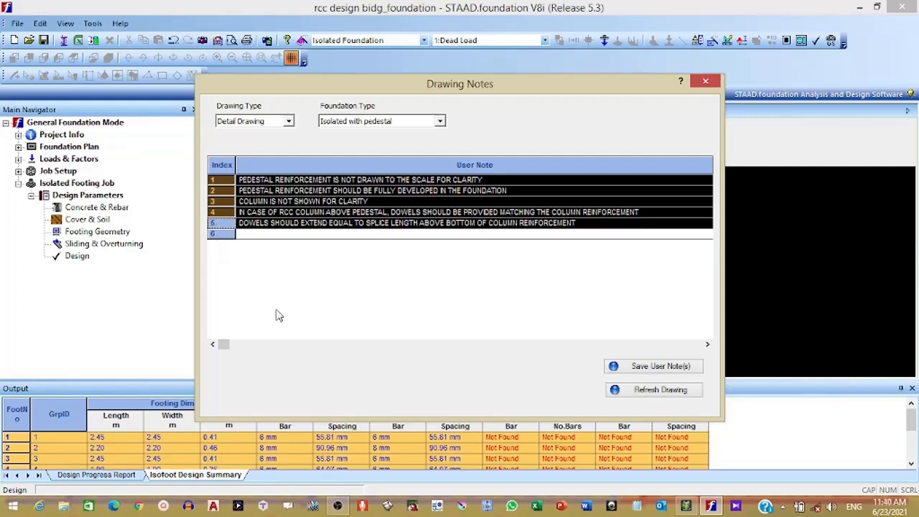
pyautogui.keyDown('ctrl'); pyautogui.click(227, 232); pyautogui.keyUp('ctrl')
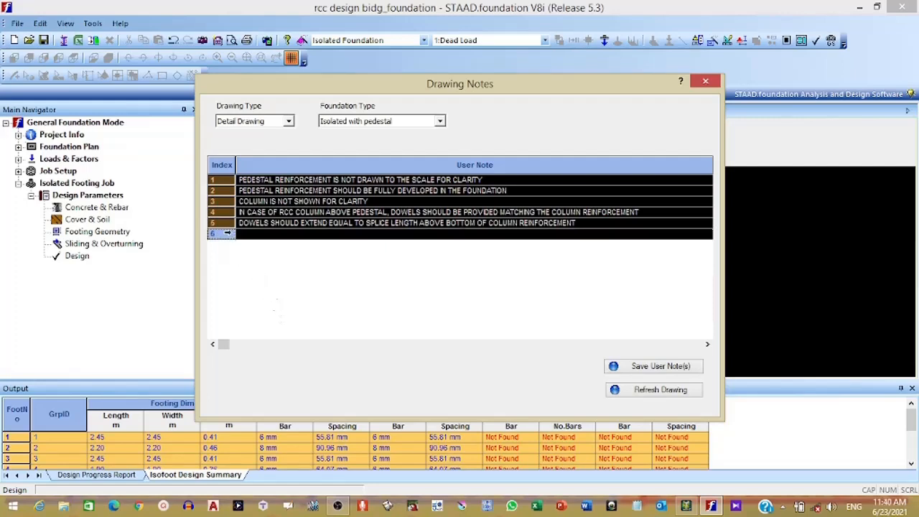
pyautogui.click(663, 369)
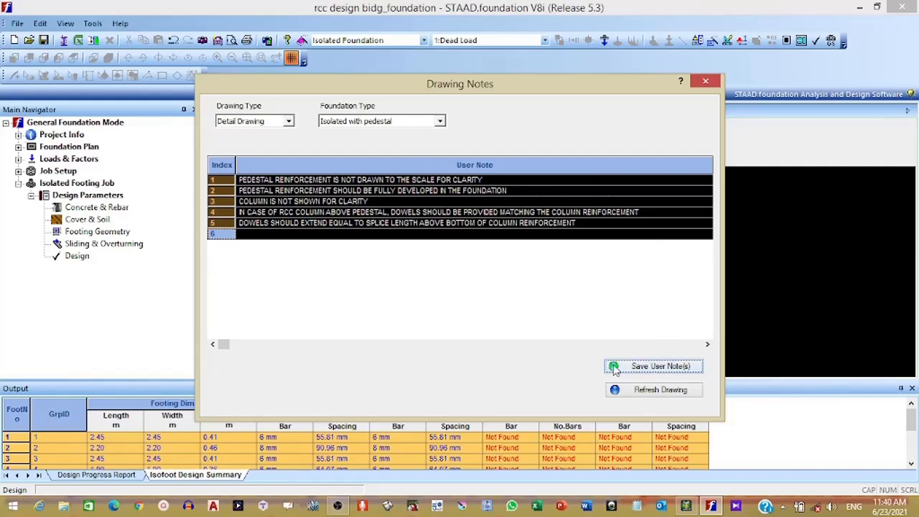
pyautogui.click(651, 371)
# - Check the user notes of the GA drawing, and return to the detail drawing notes
pyautogui.click(288, 122)
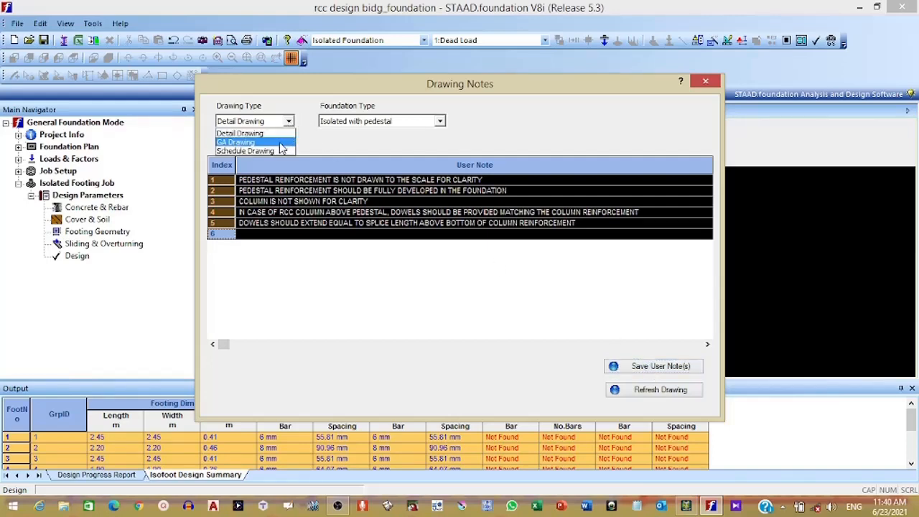
pyautogui.click(280, 144)
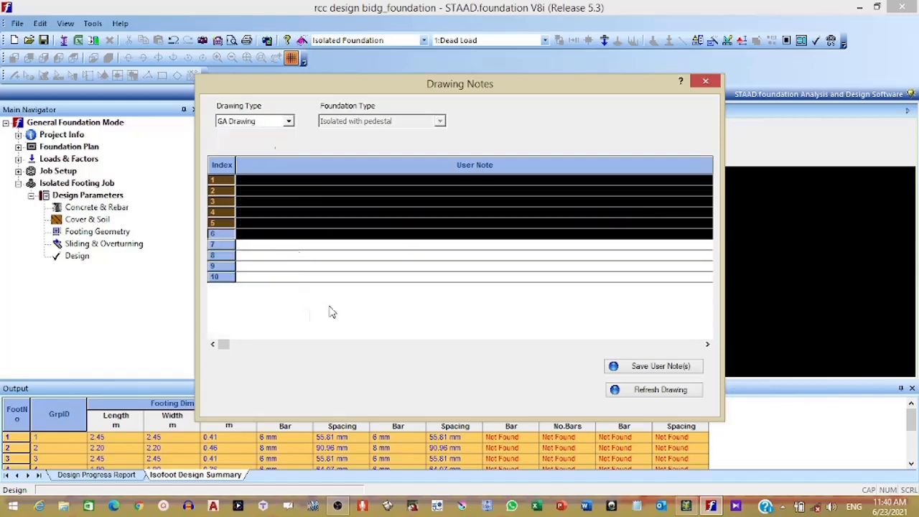
pyautogui.click(350, 222)
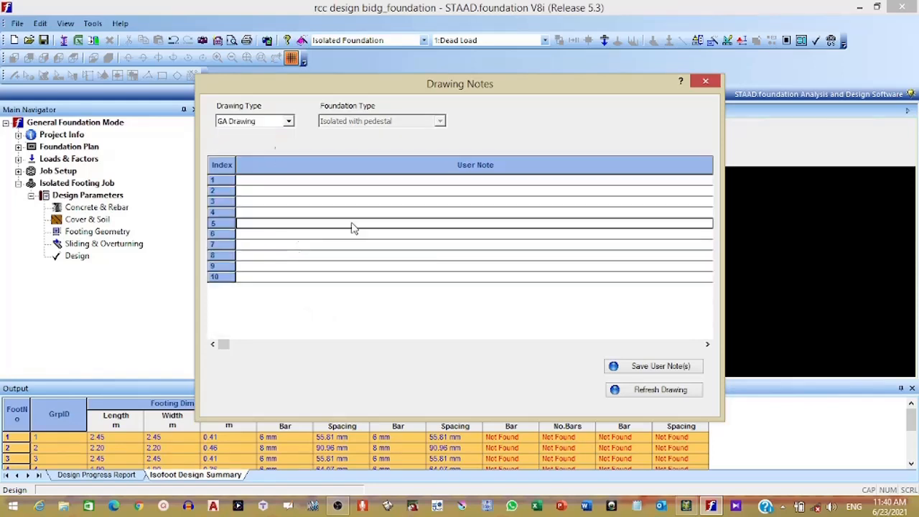
pyautogui.click(288, 122)
pyautogui.click(267, 136)
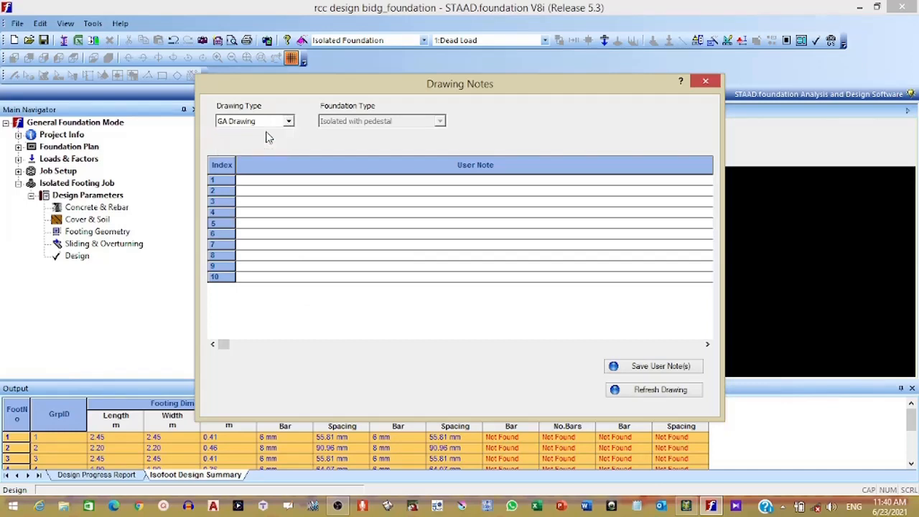
# - Save the detail drawing's user notes with the first note selected, close the drawing notes, and decline the auto save
pyautogui.click(271, 180)
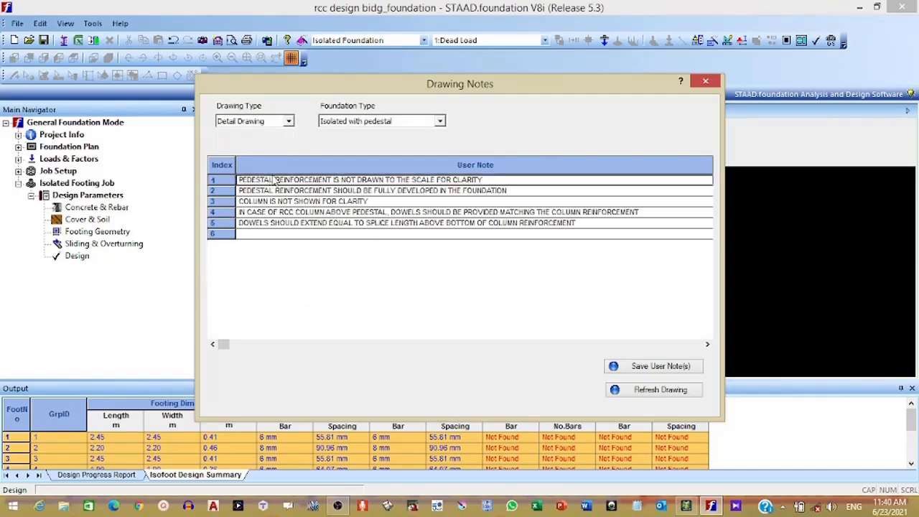
pyautogui.click(254, 180)
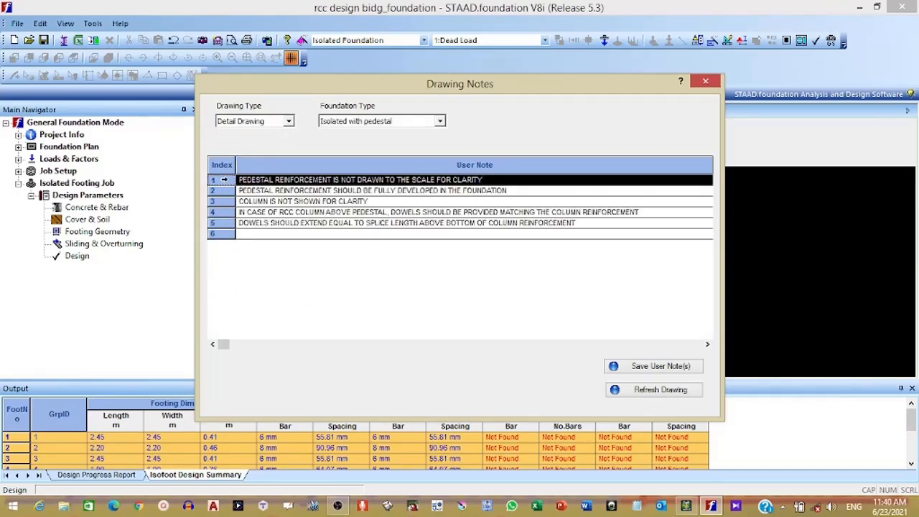
pyautogui.click(251, 180)
pyautogui.click(223, 181)
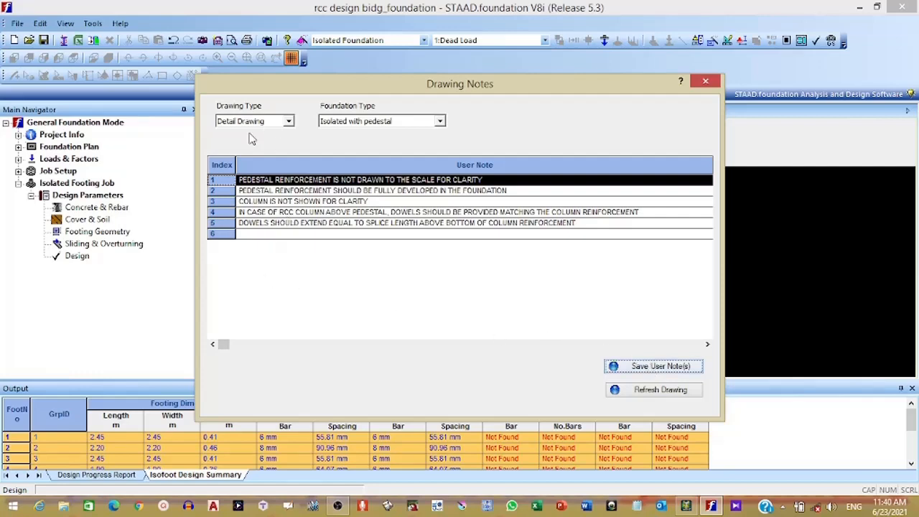
pyautogui.click(288, 122)
pyautogui.click(288, 122)
pyautogui.click(288, 122)
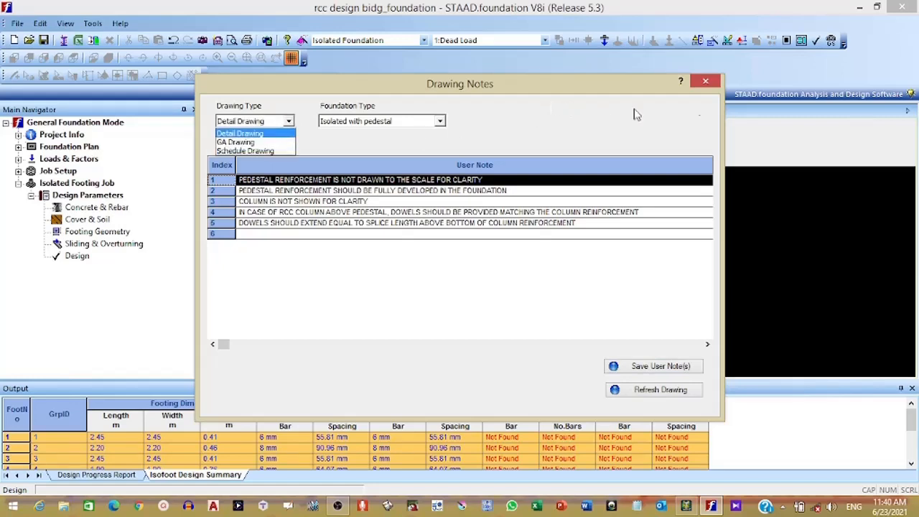
pyautogui.click(700, 82)
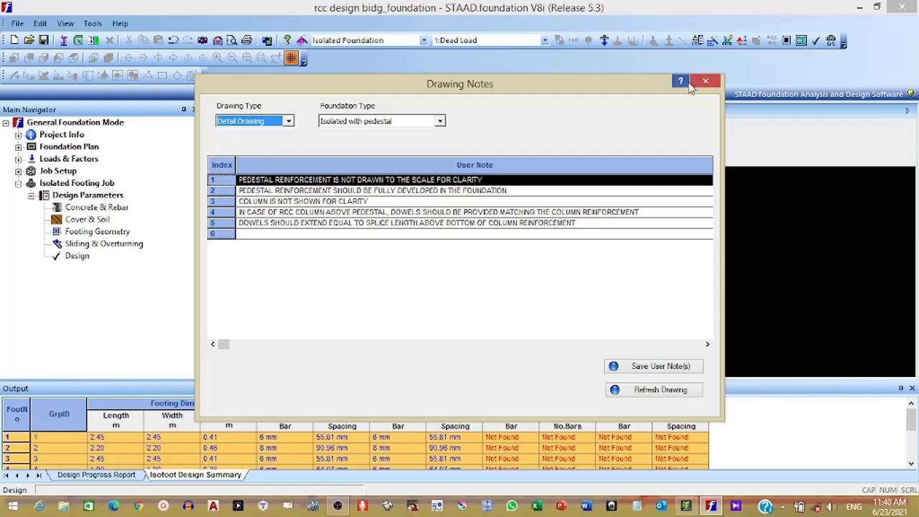
pyautogui.click(704, 83)
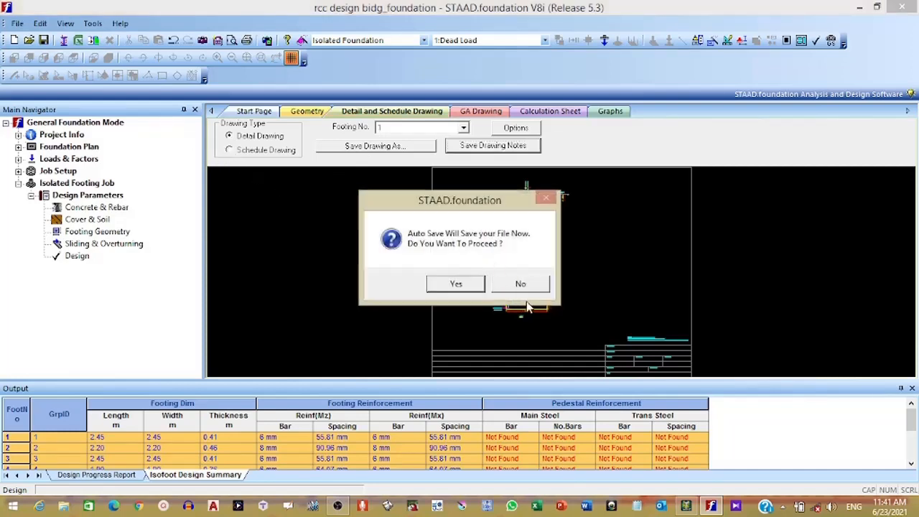
pyautogui.click(522, 285)
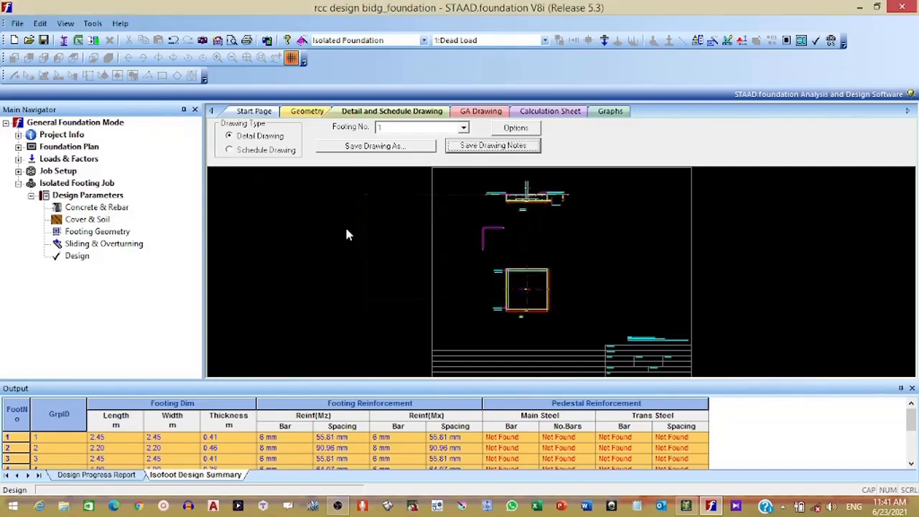
# - Save the schedule drawing as VectorDraw 1 in AutoCAD R2000 DWG format in the "footing design" folder
pyautogui.click(232, 150)
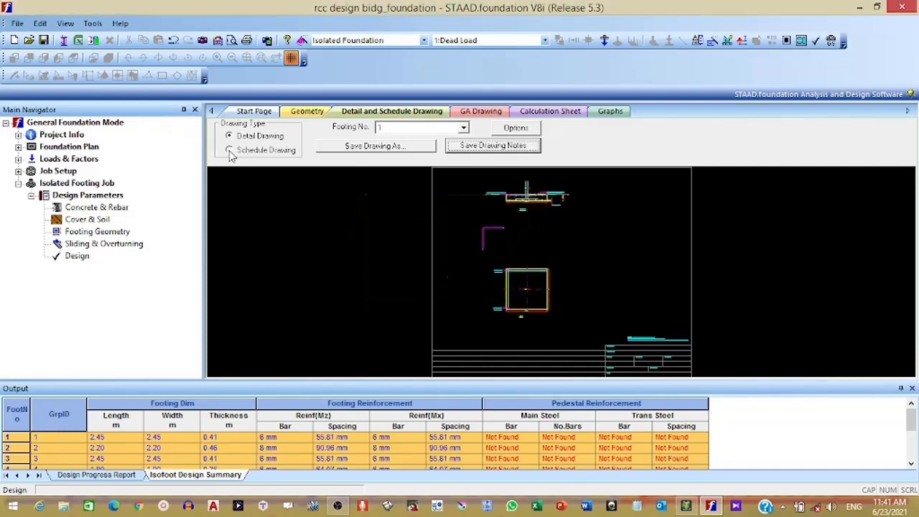
pyautogui.click(393, 147)
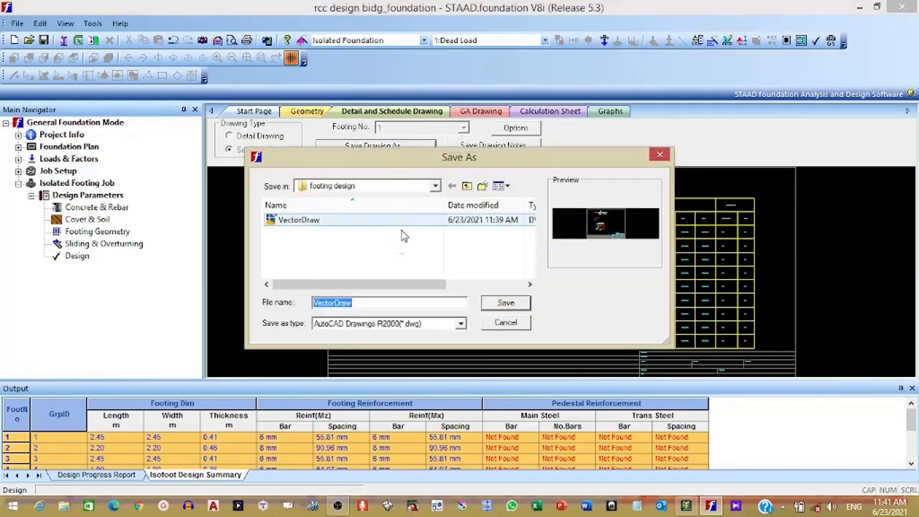
pyautogui.click(389, 302)
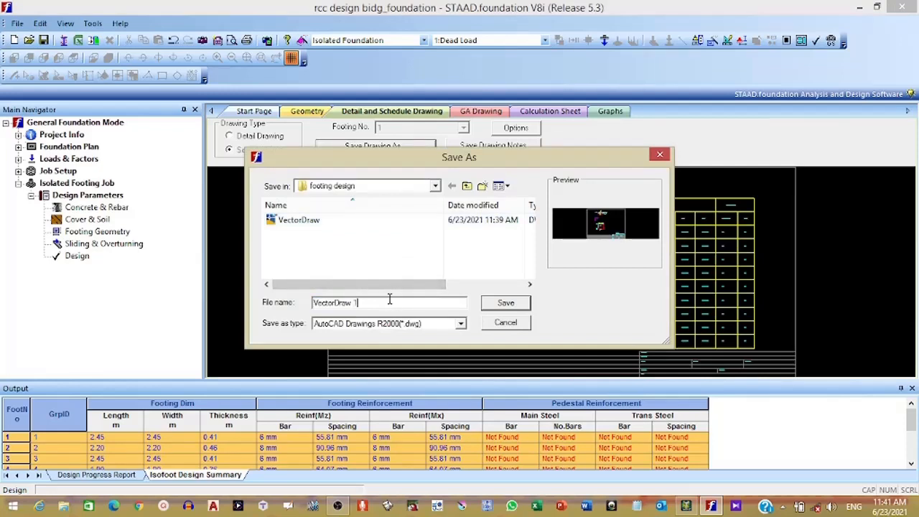
pyautogui.click(510, 302)
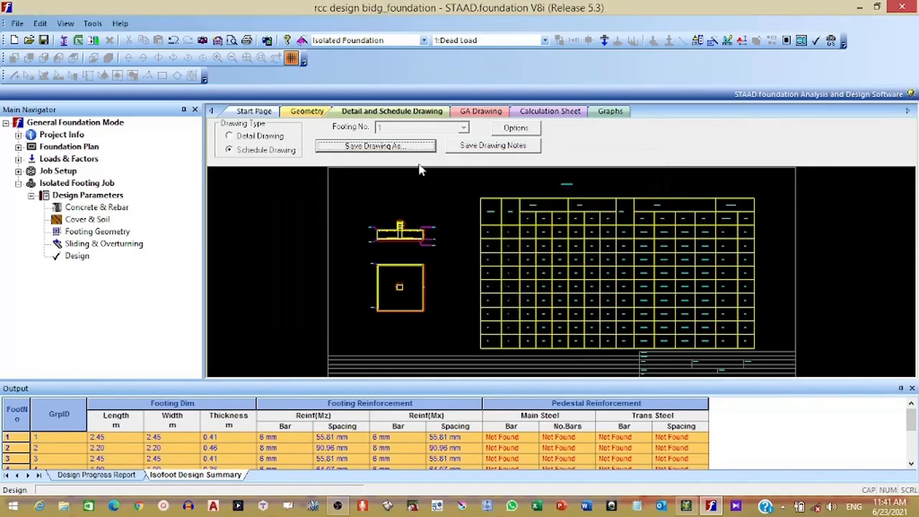
# - Reopen the drawing notes from the schedule drawing, save the listed user notes, and close them
pyautogui.click(495, 146)
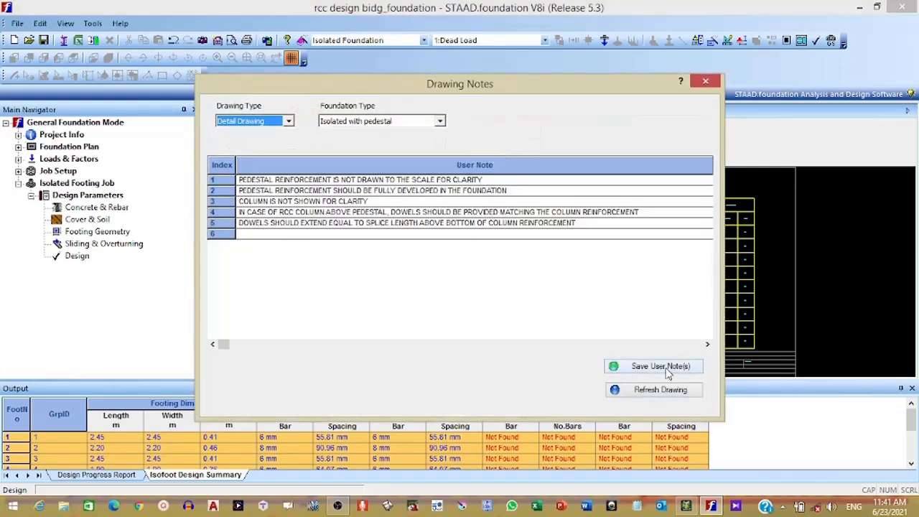
pyautogui.click(666, 370)
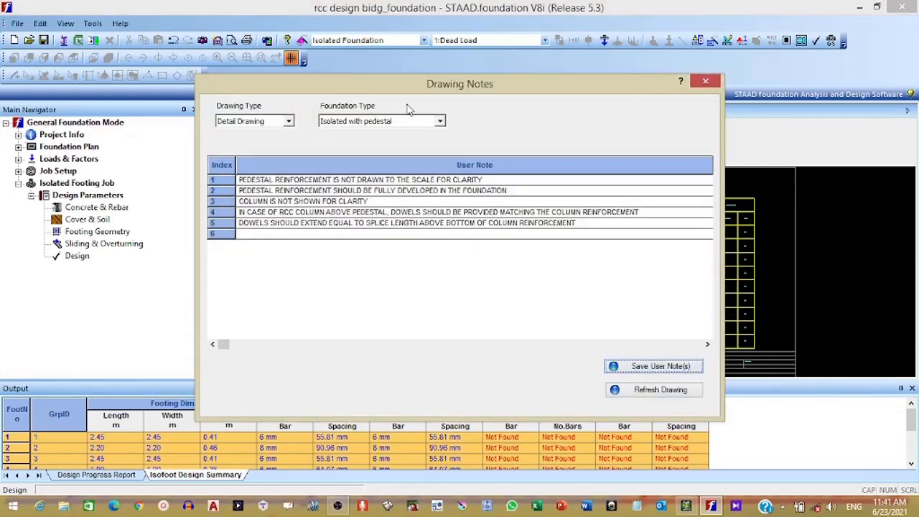
pyautogui.click(715, 83)
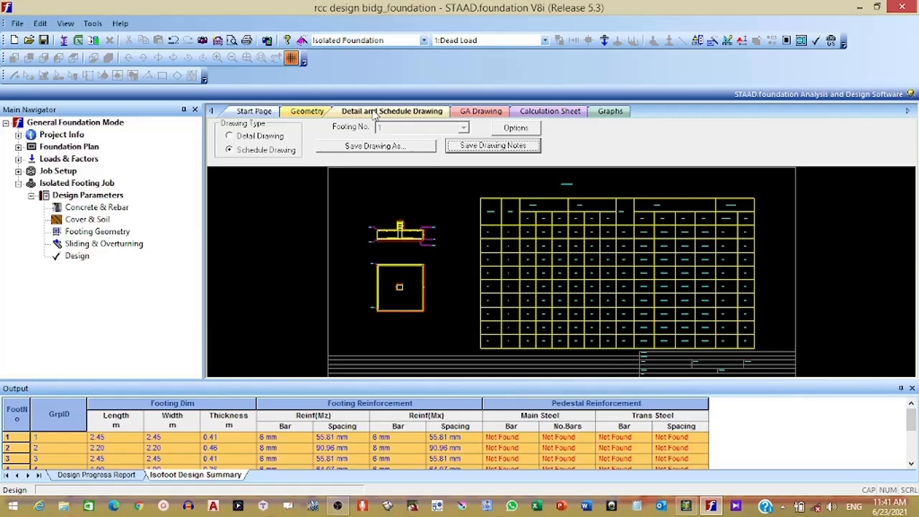
# - Bring up the GA drawing of the footing layout
pyautogui.click(474, 114)
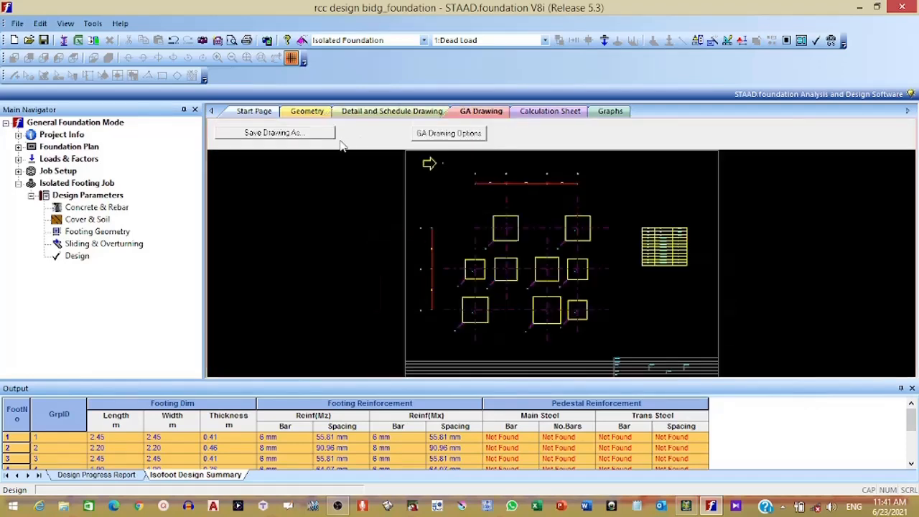